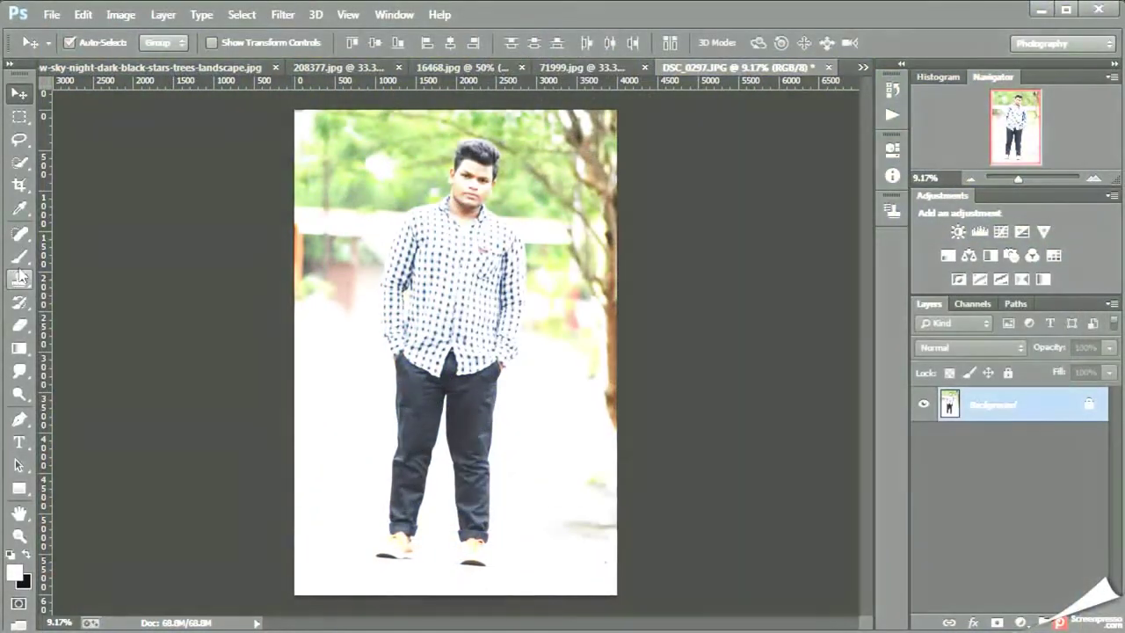
# - With the Pen tool, zoom in and trace the left shoulder edge toward the neck
pyautogui.press('p')
pyautogui.scroll(2, 444, 269)
pyautogui.scroll(4, 443, 270)
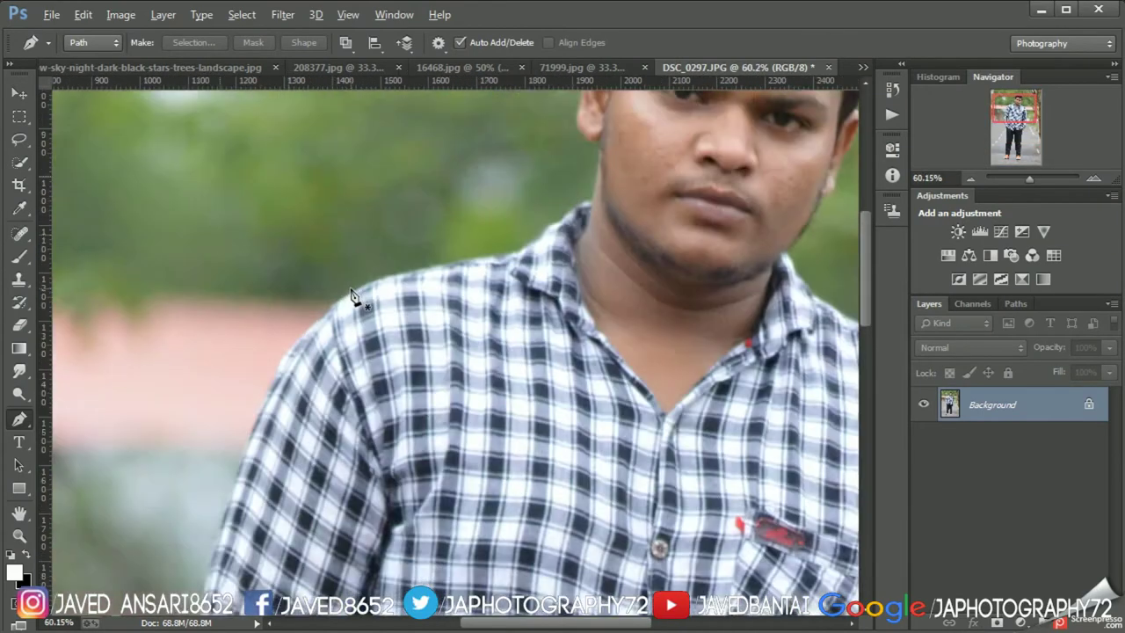
pyautogui.scroll(2, 357, 296)
pyautogui.click(320, 321)
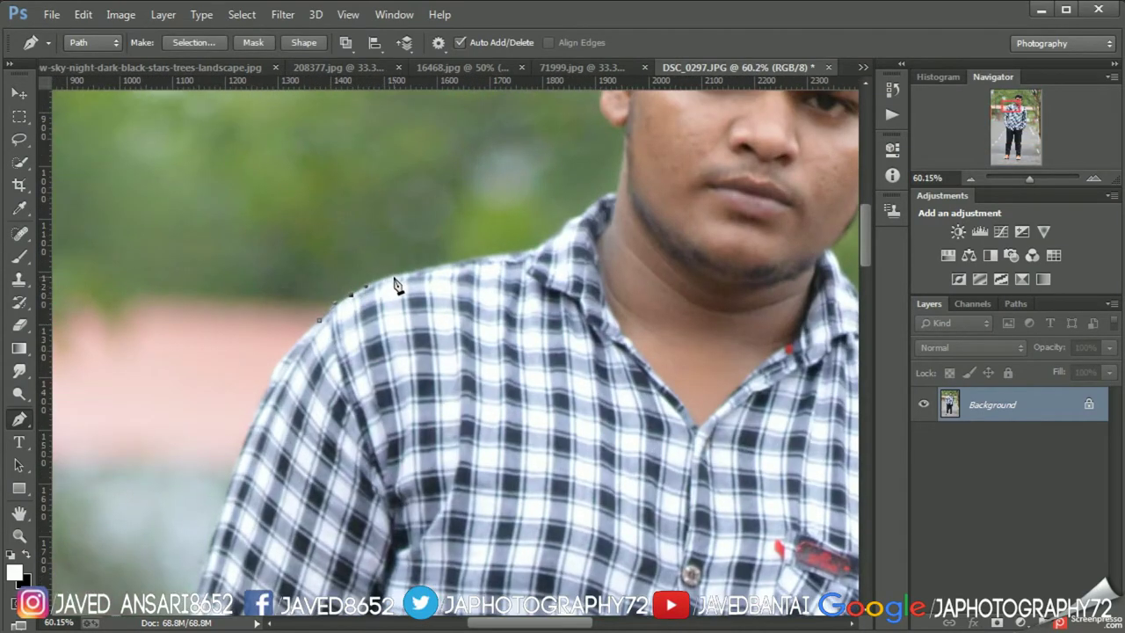
pyautogui.moveTo(398, 277); pyautogui.dragTo(414, 277)
pyautogui.click(527, 252)
# - Continue the path up past the ear and along the hair edge
pyautogui.scroll(2, 617, 191)
pyautogui.keyDown('alt'); pyautogui.scroll(1, 618, 191); pyautogui.keyUp('alt')
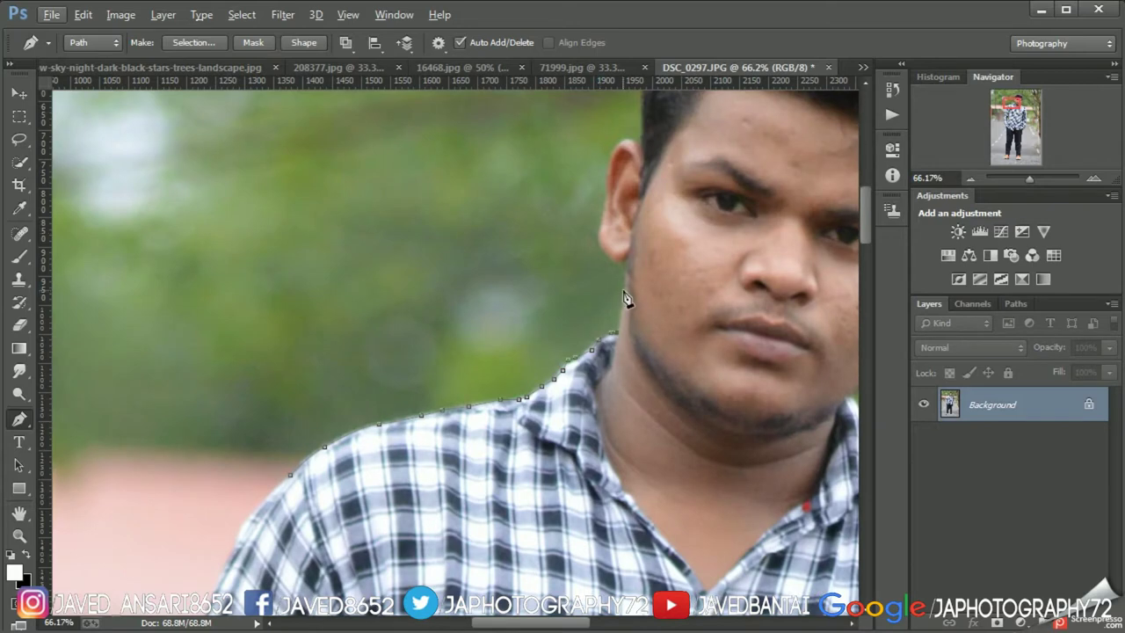
pyautogui.scroll(3, 627, 299)
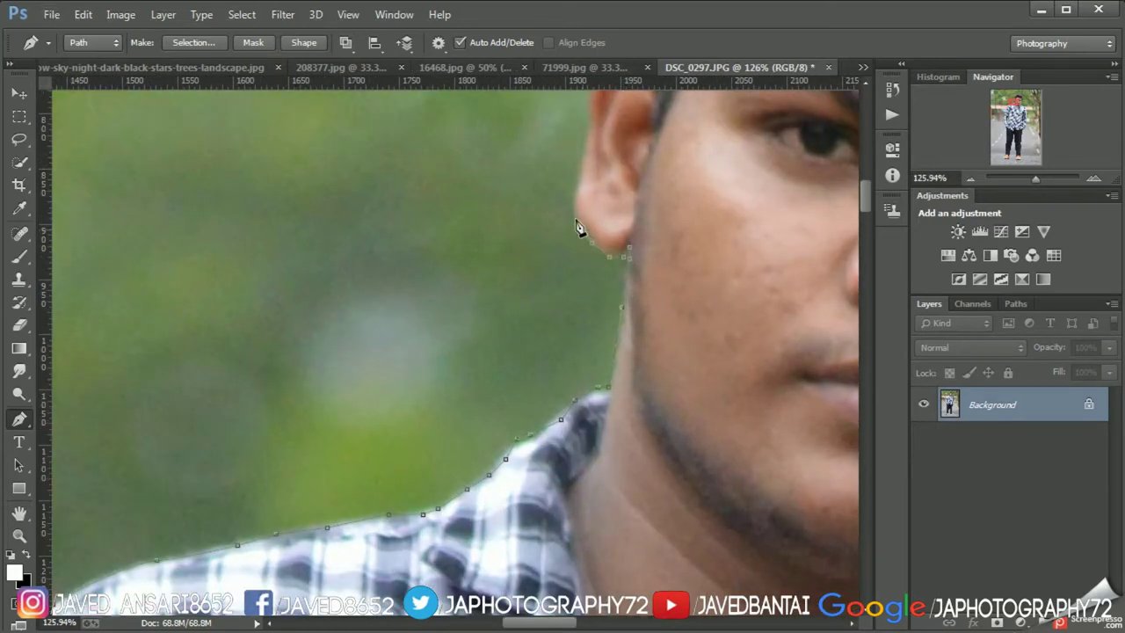
pyautogui.scroll(3, 586, 164)
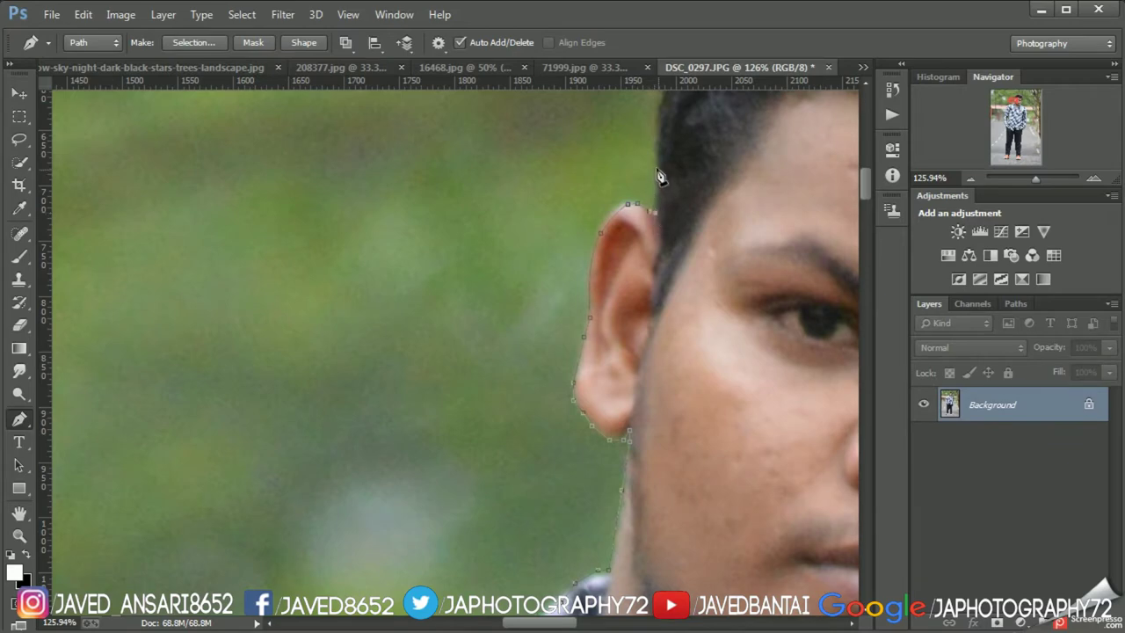
pyautogui.scroll(-3, 660, 118)
pyautogui.scroll(4, 651, 352)
pyautogui.click(660, 308)
pyautogui.click(617, 285)
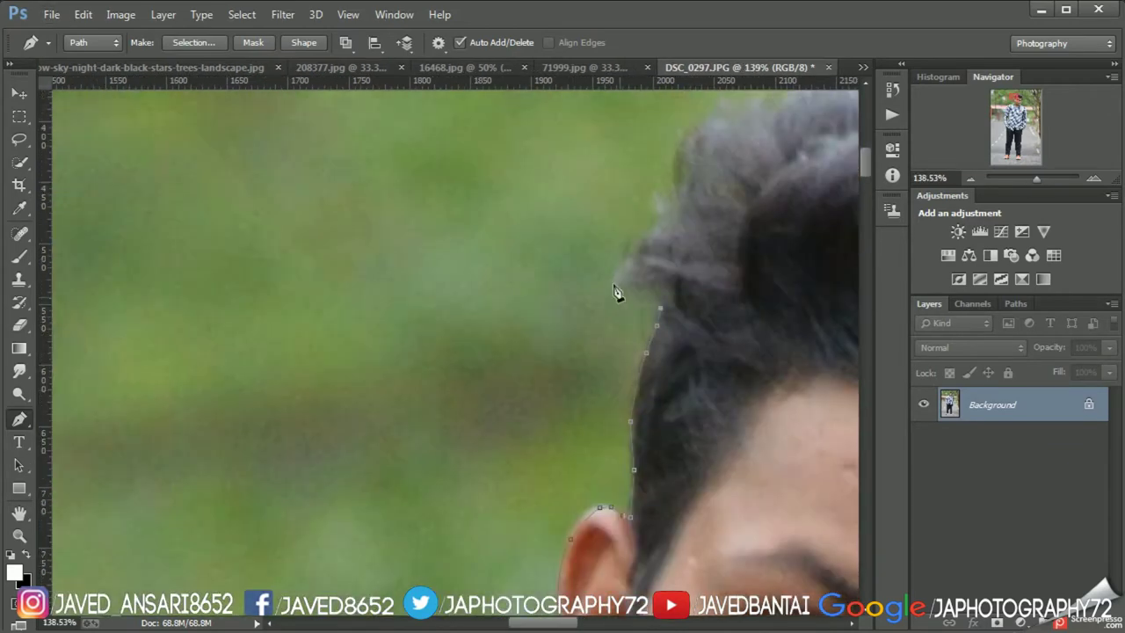
pyautogui.click(650, 233)
pyautogui.click(658, 205)
pyautogui.click(719, 107)
pyautogui.scroll(-3, 753, 181)
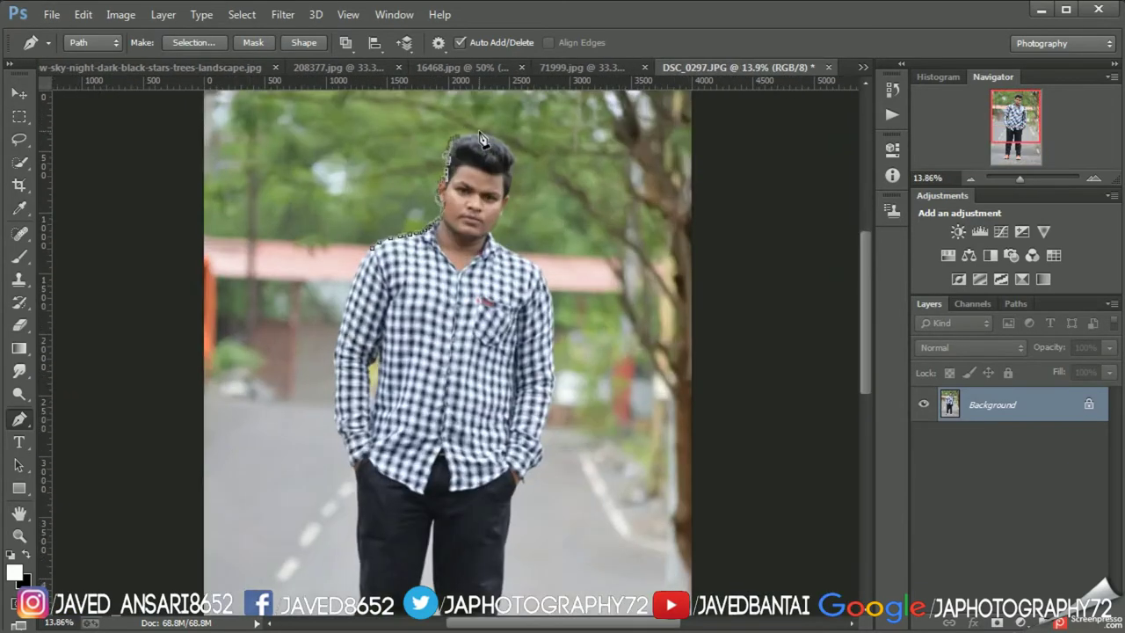
# - Trace anchor points across the top of the hair to its right edge
pyautogui.scroll(3, 466, 159)
pyautogui.click(372, 174)
pyautogui.click(468, 154)
pyautogui.click(552, 165)
pyautogui.click(672, 213)
pyautogui.click(735, 263)
pyautogui.click(775, 311)
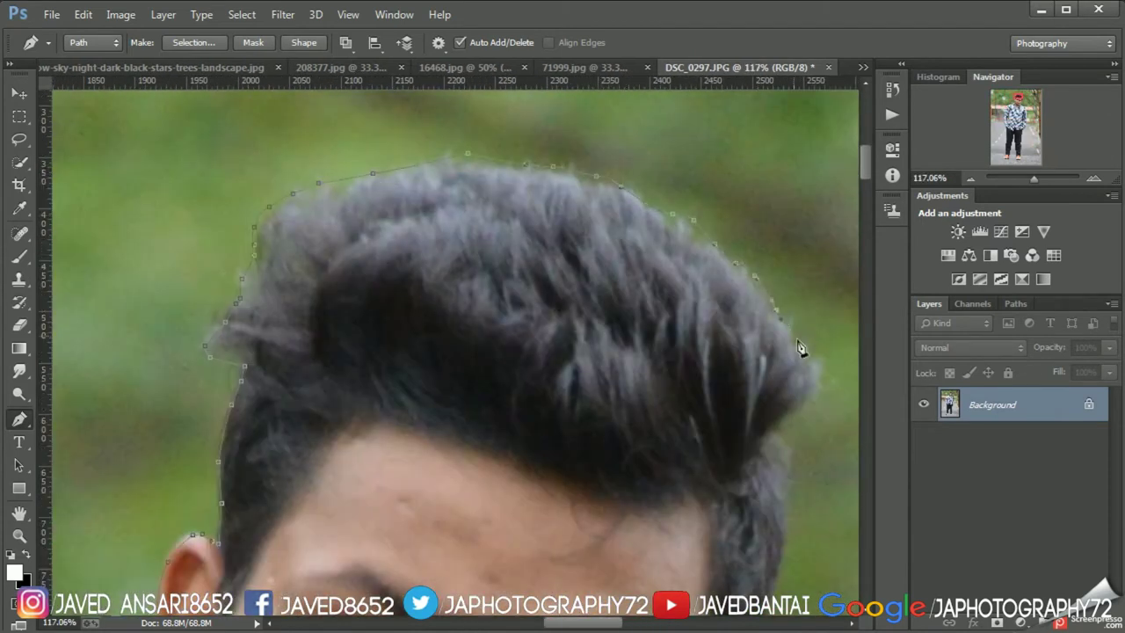
pyautogui.click(819, 386)
# - Extend the path down the right hair edge, past the ear and along the jaw
pyautogui.scroll(-3, 808, 369)
pyautogui.scroll(-2, 779, 303)
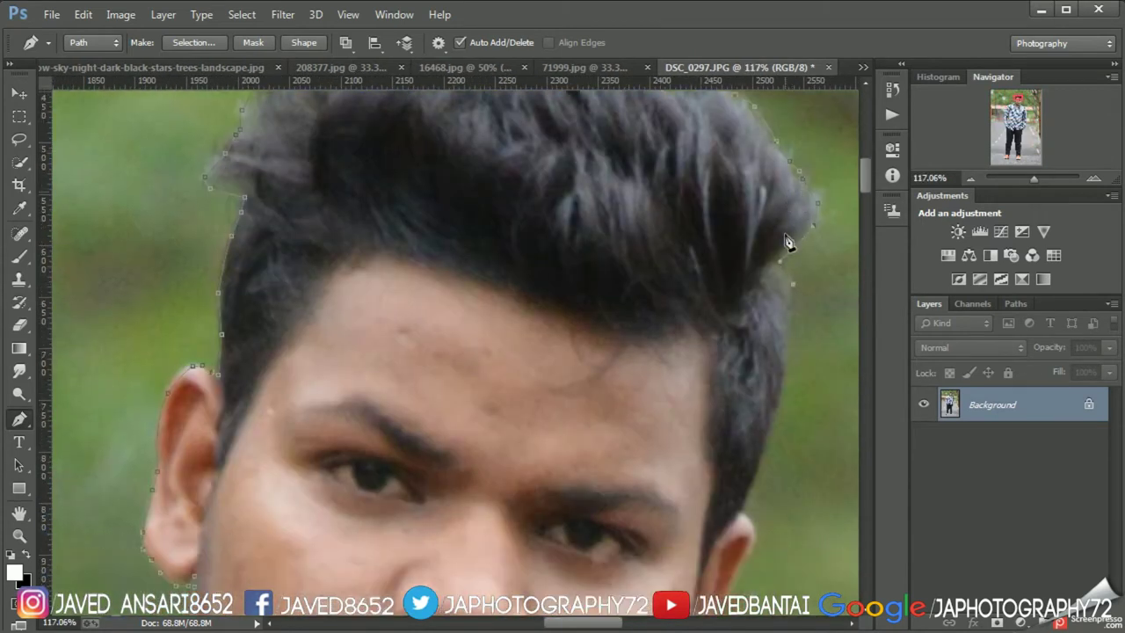
pyautogui.scroll(-3, 791, 257)
pyautogui.click(767, 211)
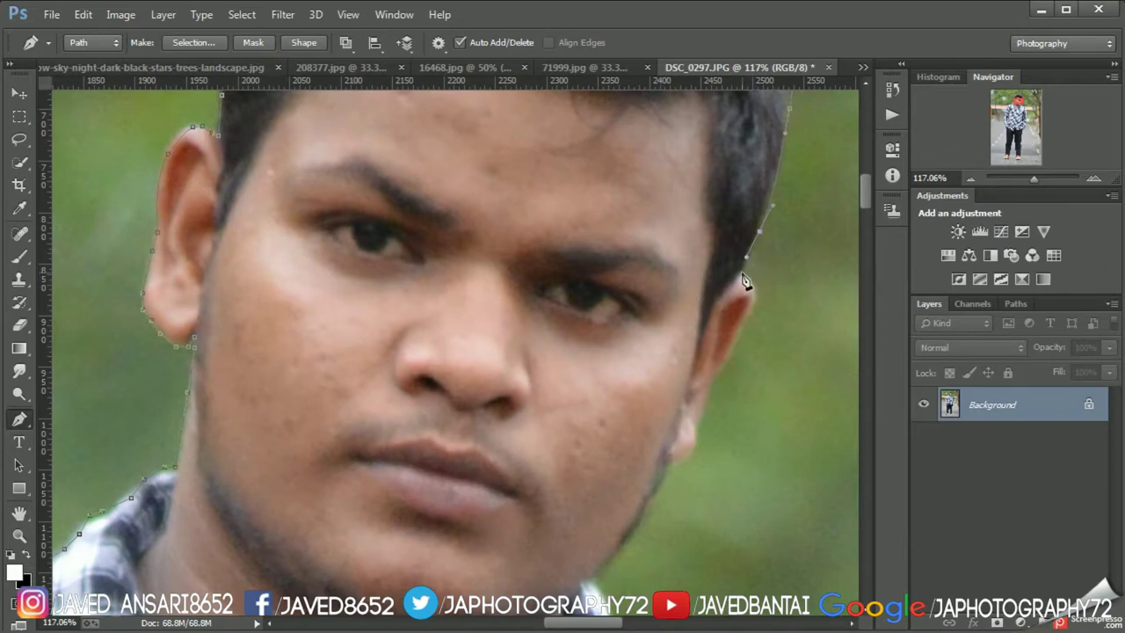
pyautogui.scroll(3, 742, 279)
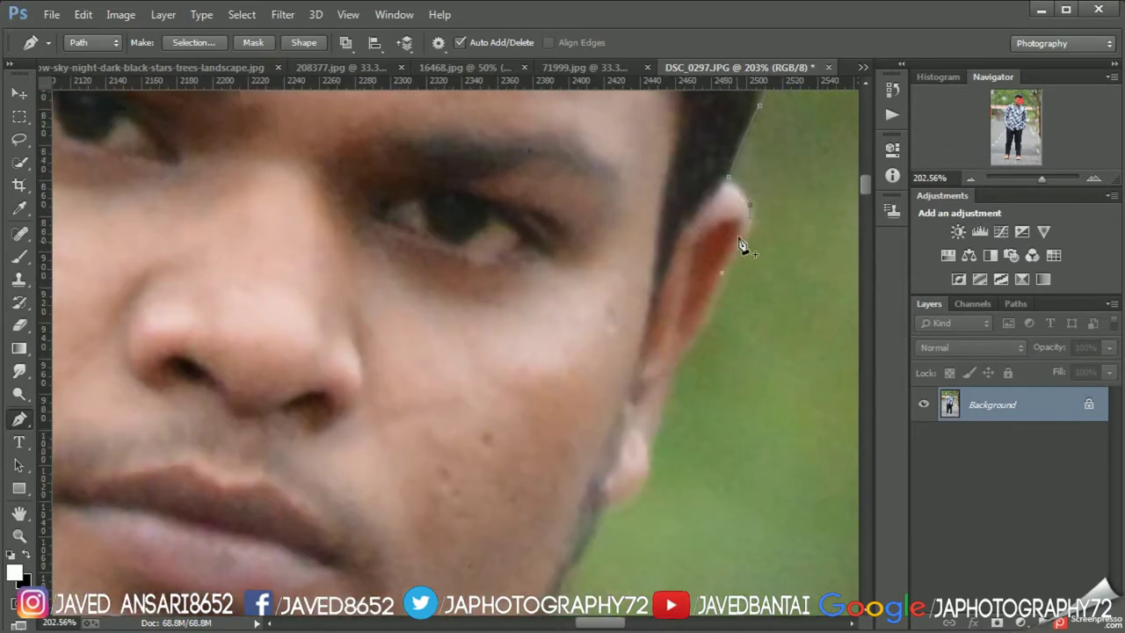
pyautogui.scroll(-3, 743, 243)
pyautogui.click(663, 248)
pyautogui.scroll(-2, 666, 248)
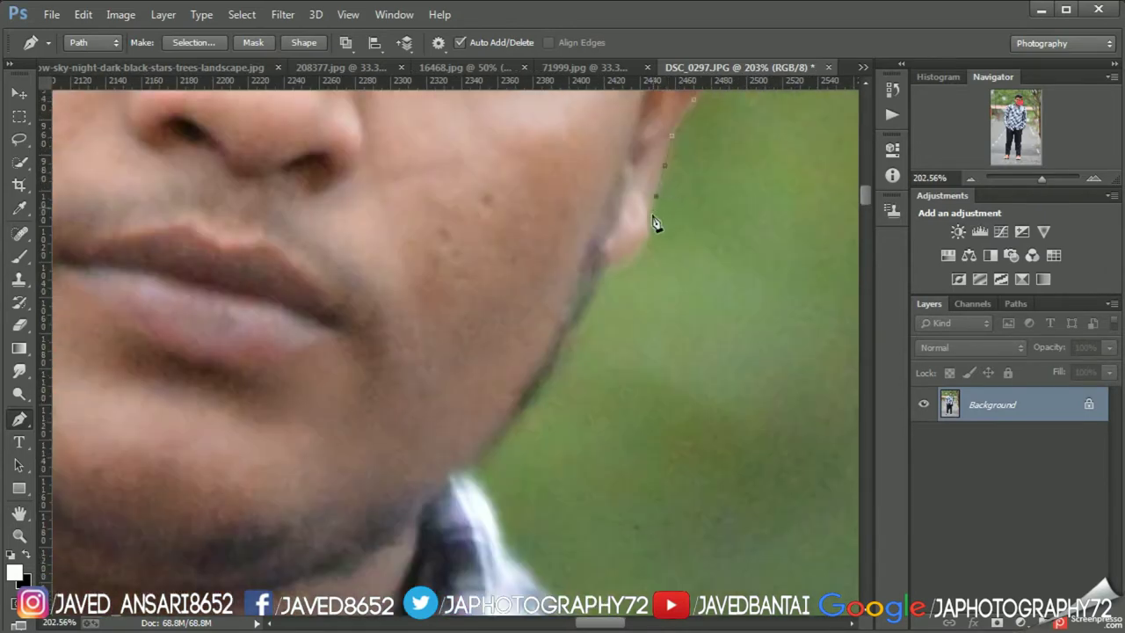
pyautogui.click(652, 213)
pyautogui.scroll(-2, 648, 202)
pyautogui.scroll(-2, 560, 193)
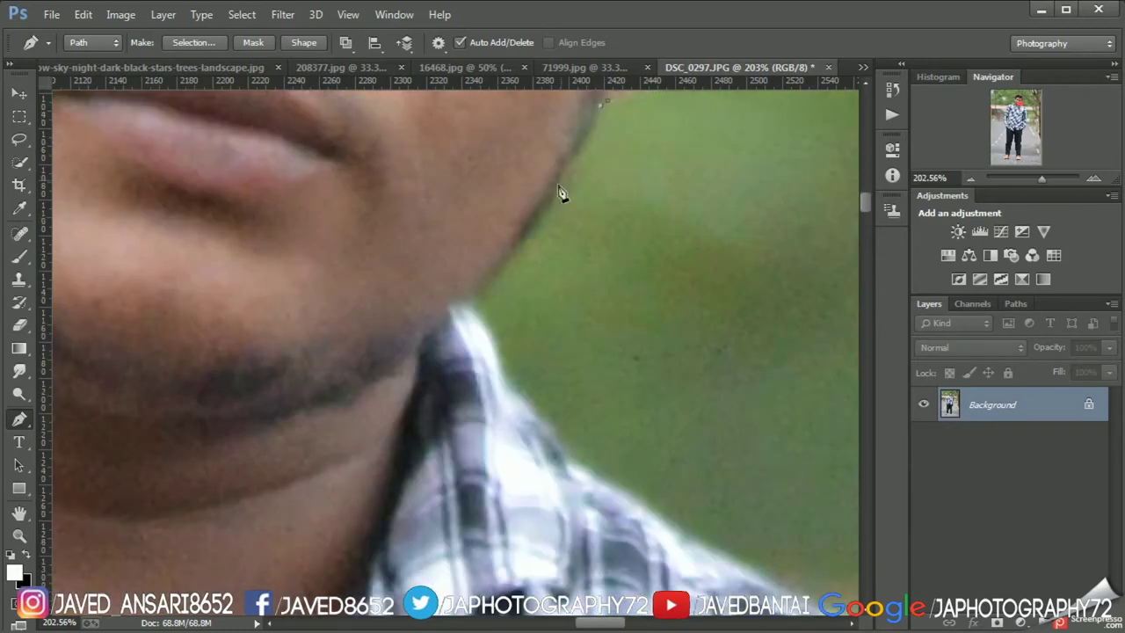
# - Carry the outline from the chin along the right collar edge
pyautogui.click(487, 329)
pyautogui.scroll(-2, 510, 307)
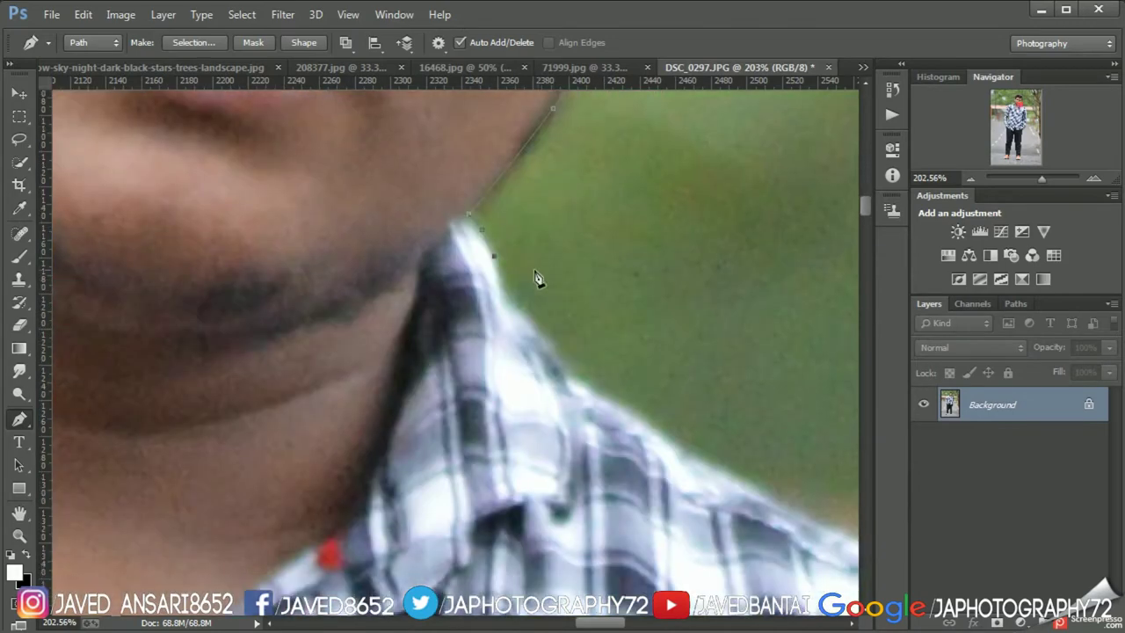
pyautogui.scroll(-3, 541, 335)
pyautogui.click(590, 310)
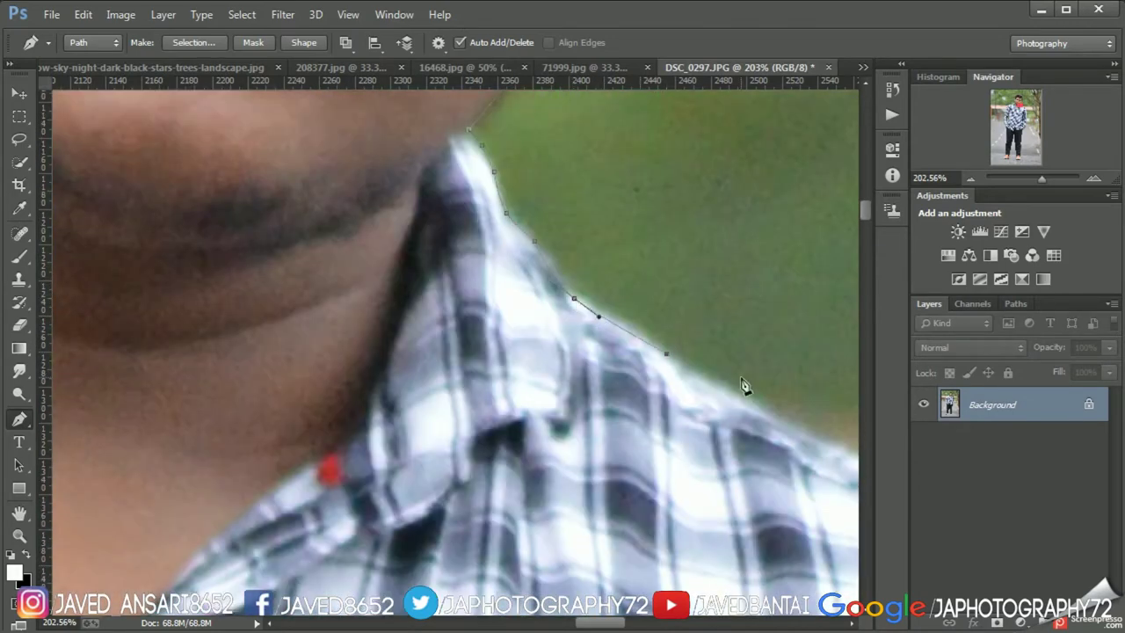
pyautogui.click(745, 382)
pyautogui.scroll(-5, 696, 350)
pyautogui.scroll(2, 696, 349)
# - Trace the right shoulder edge with curved anchors following its contour
pyautogui.scroll(3, 703, 360)
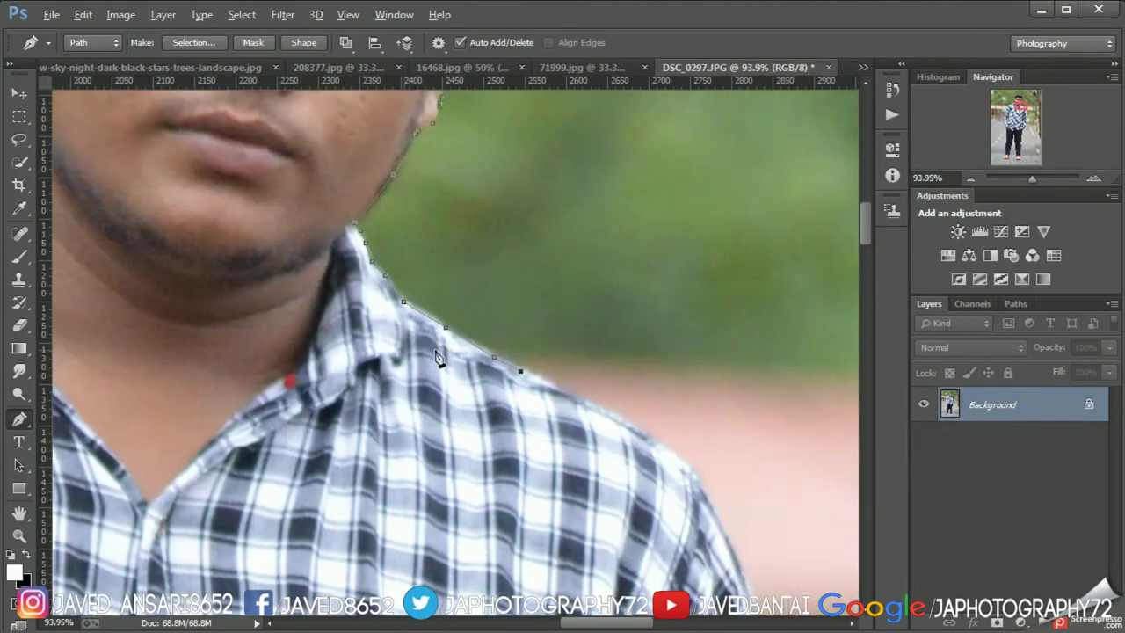
pyautogui.scroll(3, 711, 387)
pyautogui.click(727, 412)
pyautogui.scroll(-3, 803, 413)
pyautogui.moveTo(803, 414); pyautogui.dragTo(823, 469)
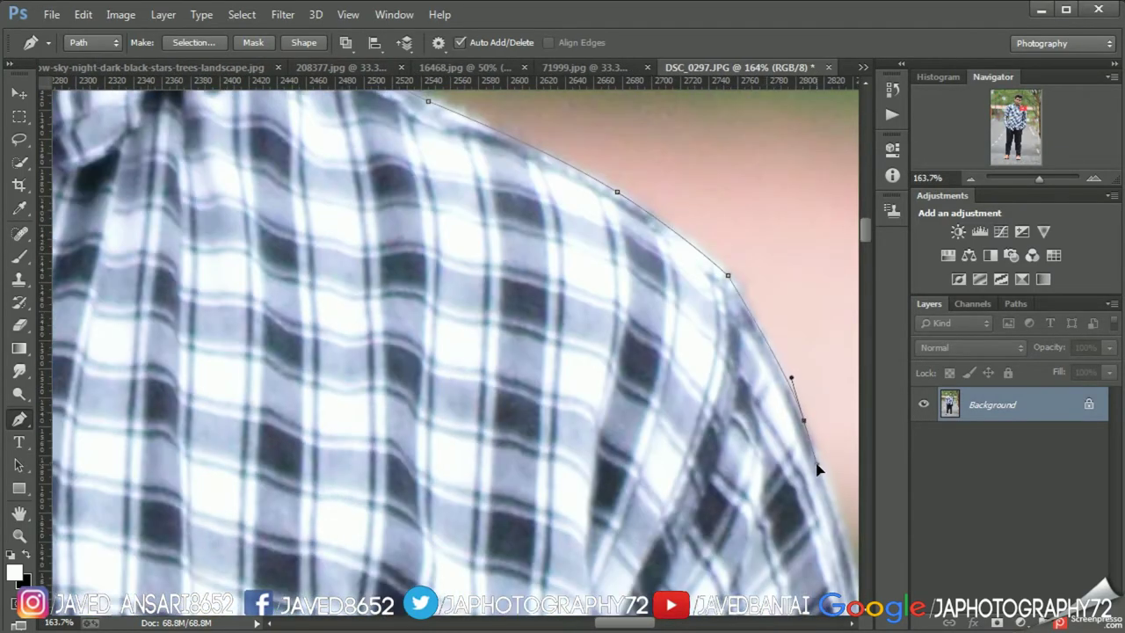
pyautogui.scroll(-3, 802, 410)
pyautogui.scroll(2, 802, 410)
pyautogui.click(712, 445)
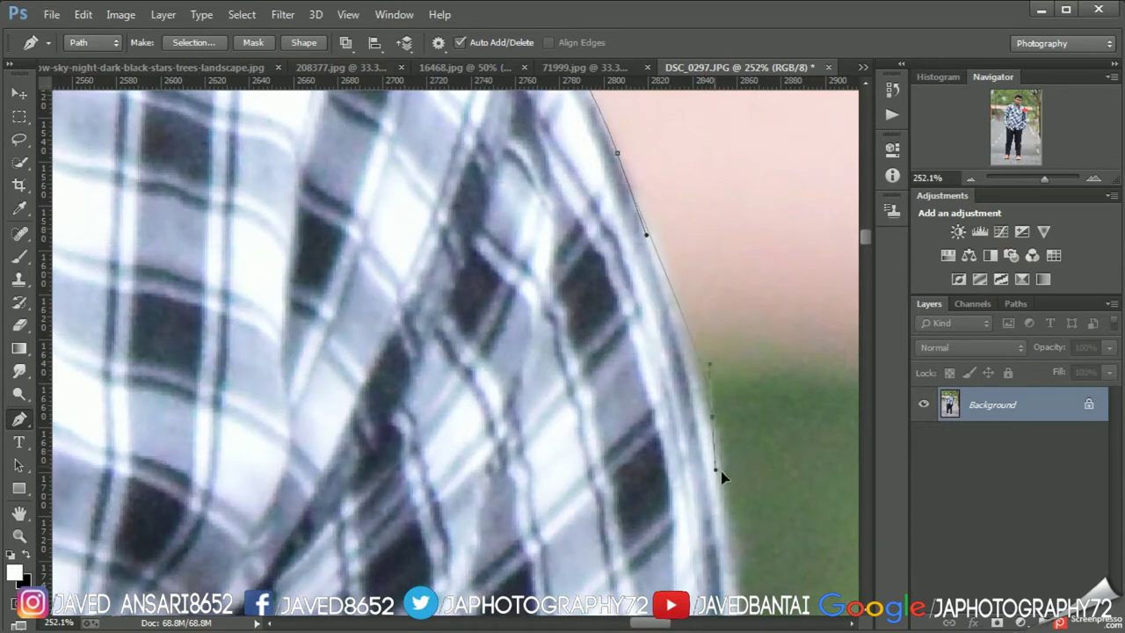
pyautogui.moveTo(719, 477); pyautogui.dragTo(724, 516)
pyautogui.scroll(-3, 725, 517)
pyautogui.scroll(2, 740, 290)
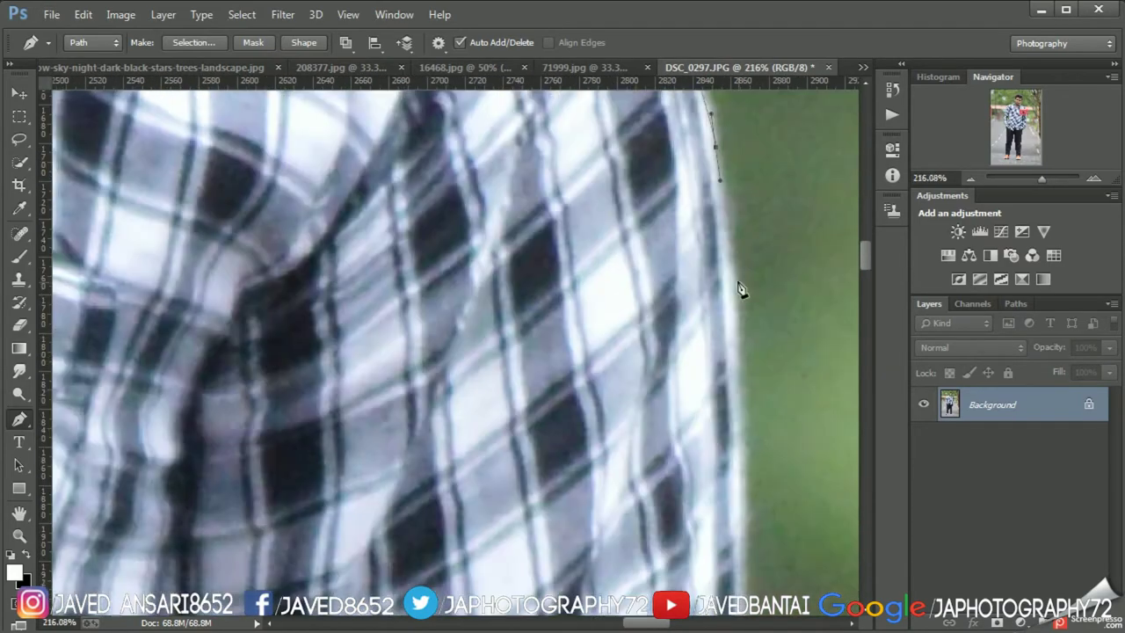
# - Continue the path down the shirt's side edge against the background
pyautogui.scroll(-1, 746, 447)
pyautogui.scroll(-1, 747, 380)
pyautogui.scroll(-1, 790, 311)
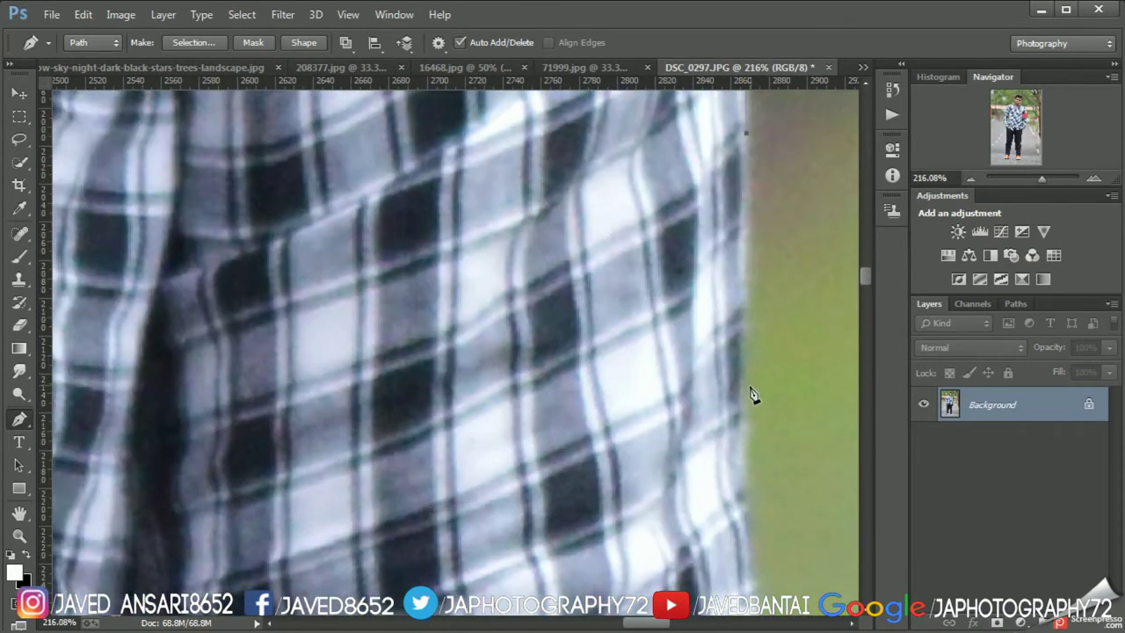
pyautogui.click(745, 393)
pyautogui.click(745, 477)
pyautogui.scroll(-2, 769, 465)
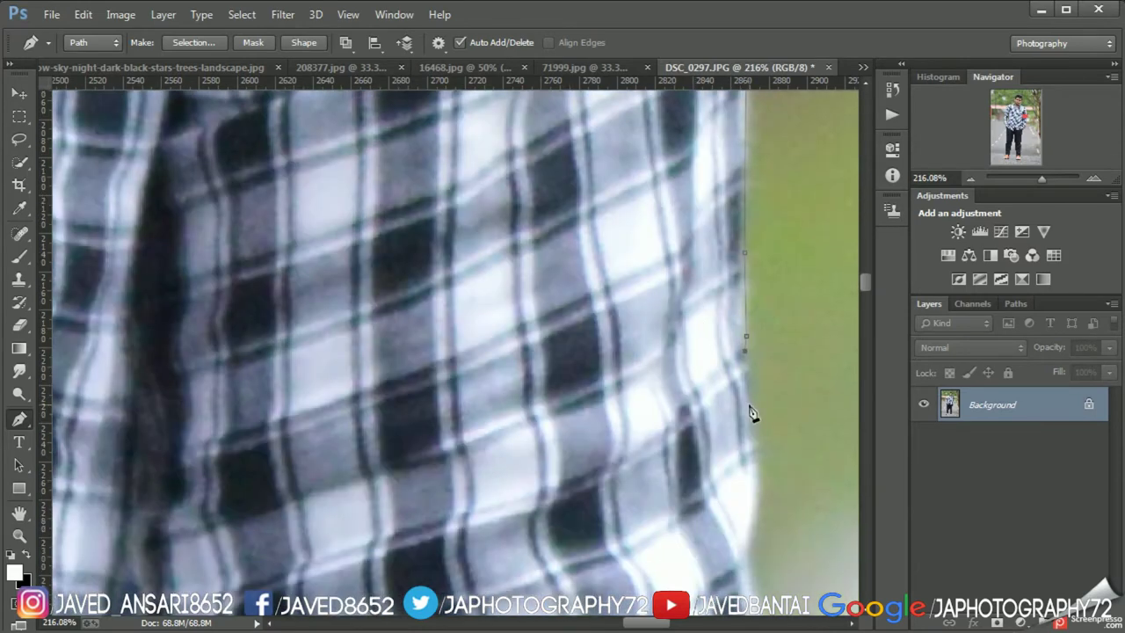
pyautogui.click(753, 518)
pyautogui.scroll(-2, 747, 426)
pyautogui.click(770, 489)
pyautogui.scroll(-3, 771, 492)
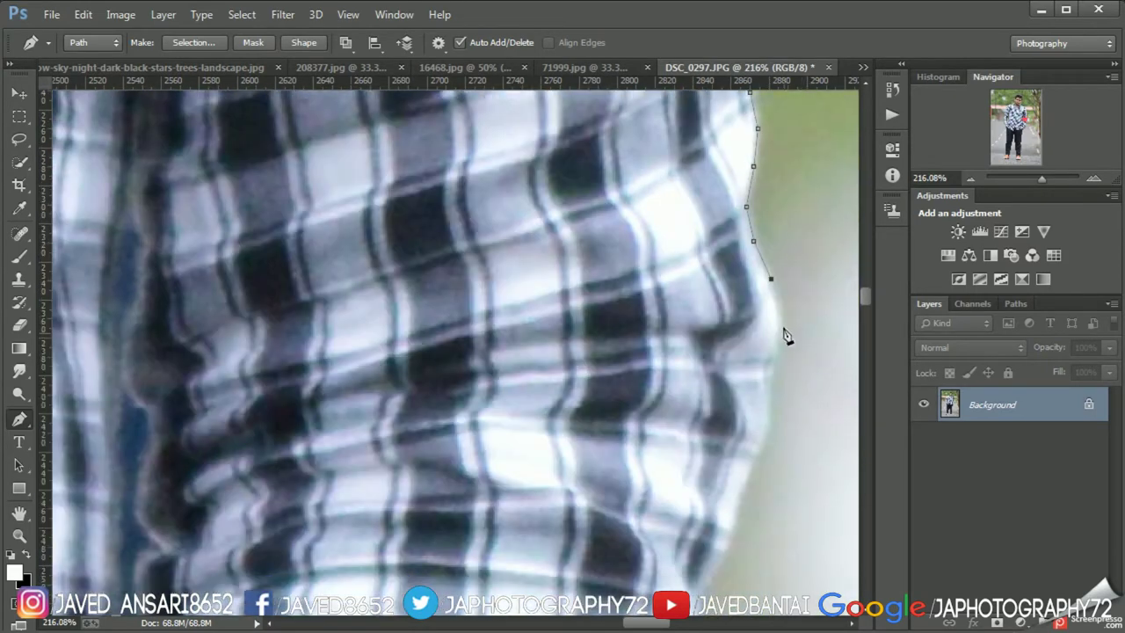
pyautogui.click(775, 312)
pyautogui.scroll(-1, 757, 478)
# - Follow the shirt's bulge and wrinkled folds with anchor points
pyautogui.click(757, 386)
pyautogui.scroll(-1, 758, 387)
pyautogui.click(742, 365)
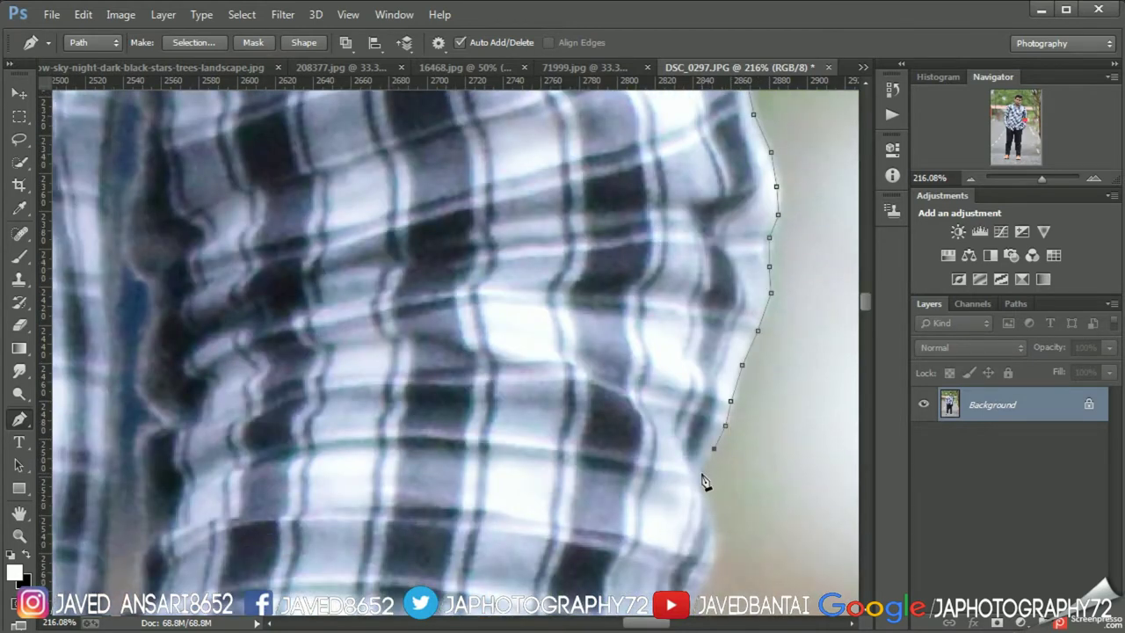
pyautogui.click(709, 516)
pyautogui.scroll(-2, 709, 492)
pyautogui.click(703, 458)
pyautogui.click(677, 534)
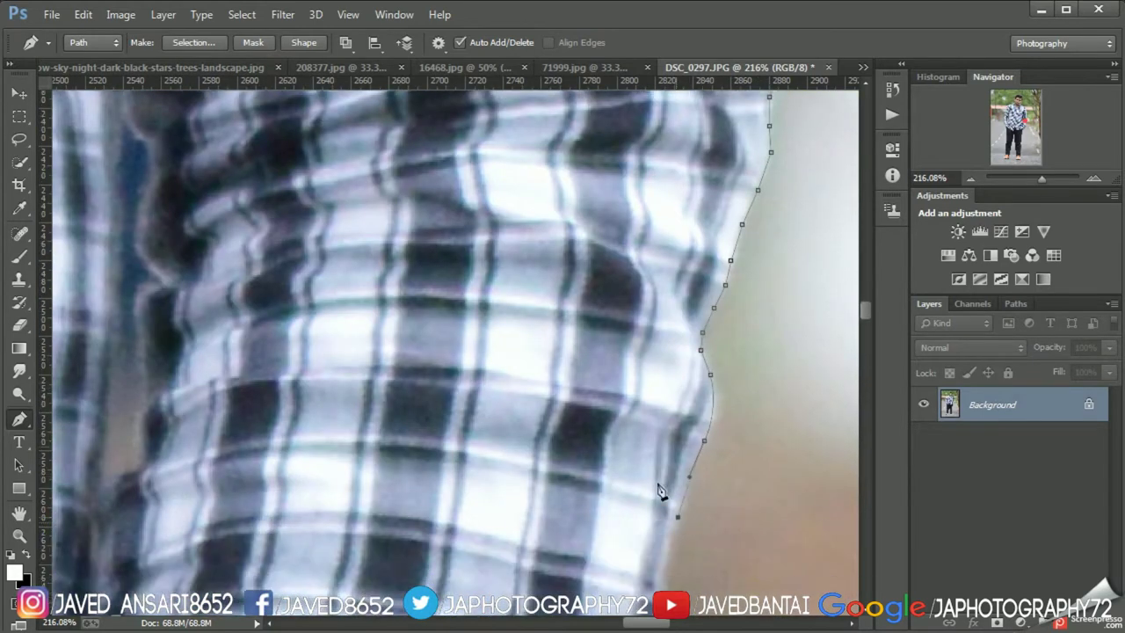
pyautogui.scroll(-2, 673, 518)
pyautogui.click(654, 450)
pyautogui.scroll(-1, 668, 465)
pyautogui.click(638, 417)
pyautogui.click(623, 460)
# - Trace the shirt's inward dip and fold down to its lower edge
pyautogui.scroll(-1, 620, 439)
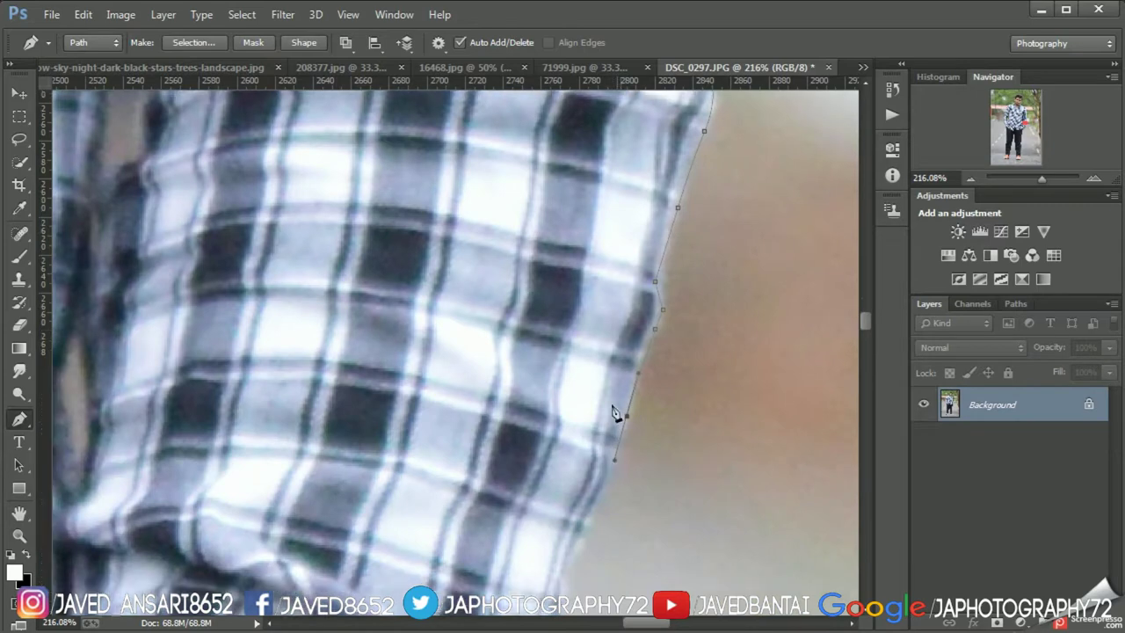
pyautogui.click(615, 410)
pyautogui.scroll(-2, 606, 387)
pyautogui.click(587, 345)
pyautogui.click(560, 399)
pyautogui.scroll(-2, 561, 395)
pyautogui.click(537, 321)
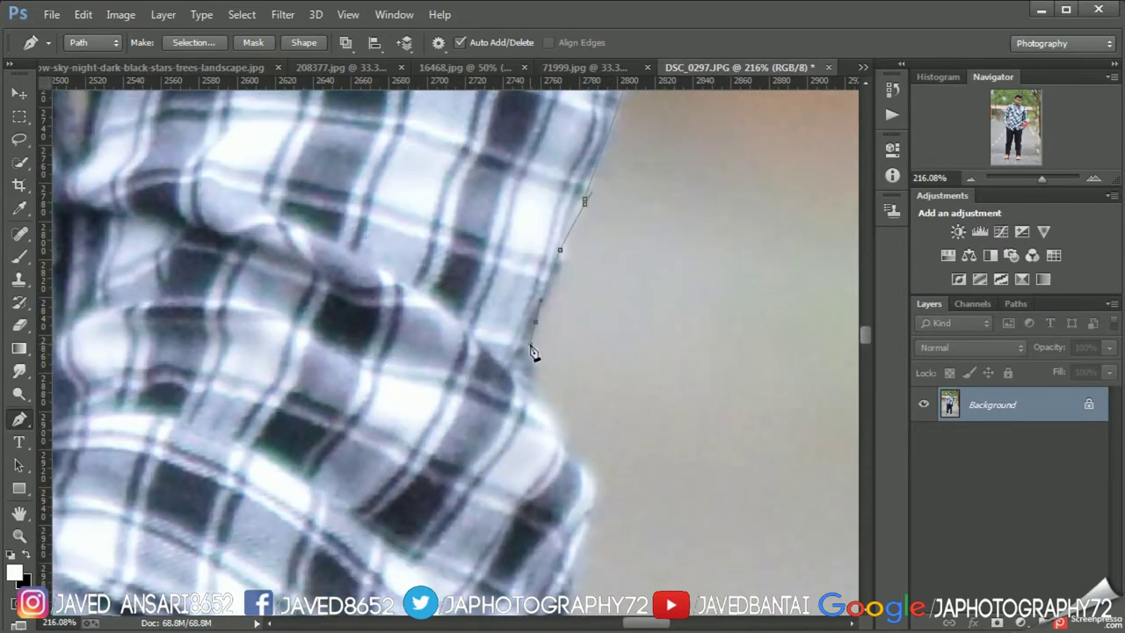
pyautogui.click(555, 428)
pyautogui.scroll(-2, 571, 369)
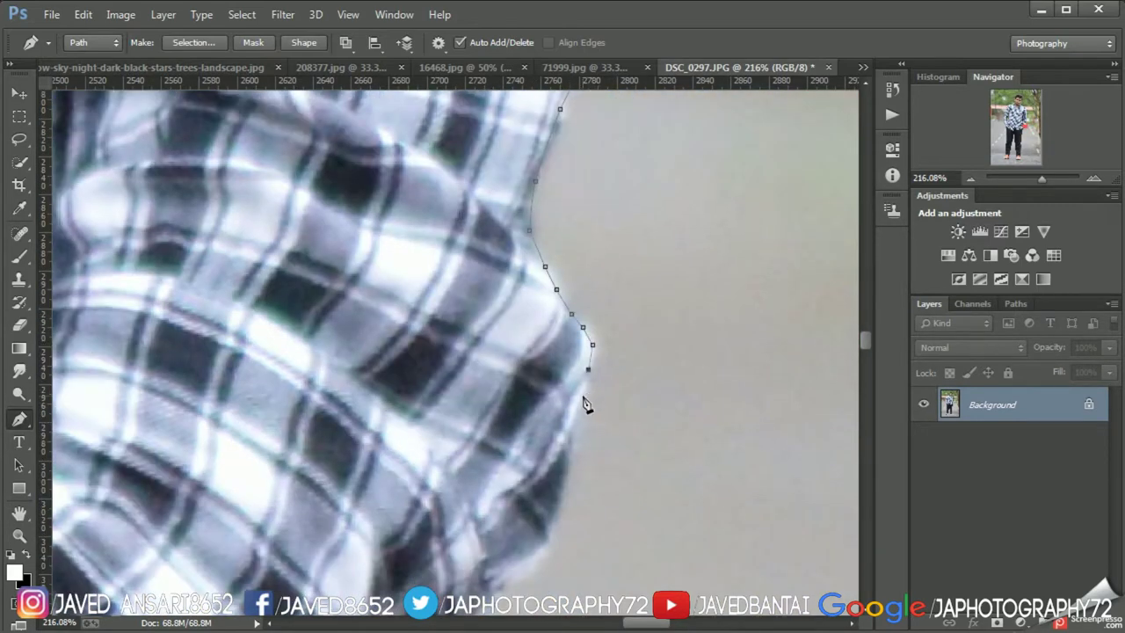
pyautogui.scroll(-2, 584, 387)
# - Outline the bottom curve of the checked sleeve
pyautogui.click(570, 326)
pyautogui.scroll(-1, 562, 334)
pyautogui.click(520, 348)
pyautogui.scroll(-1, 518, 342)
pyautogui.click(500, 286)
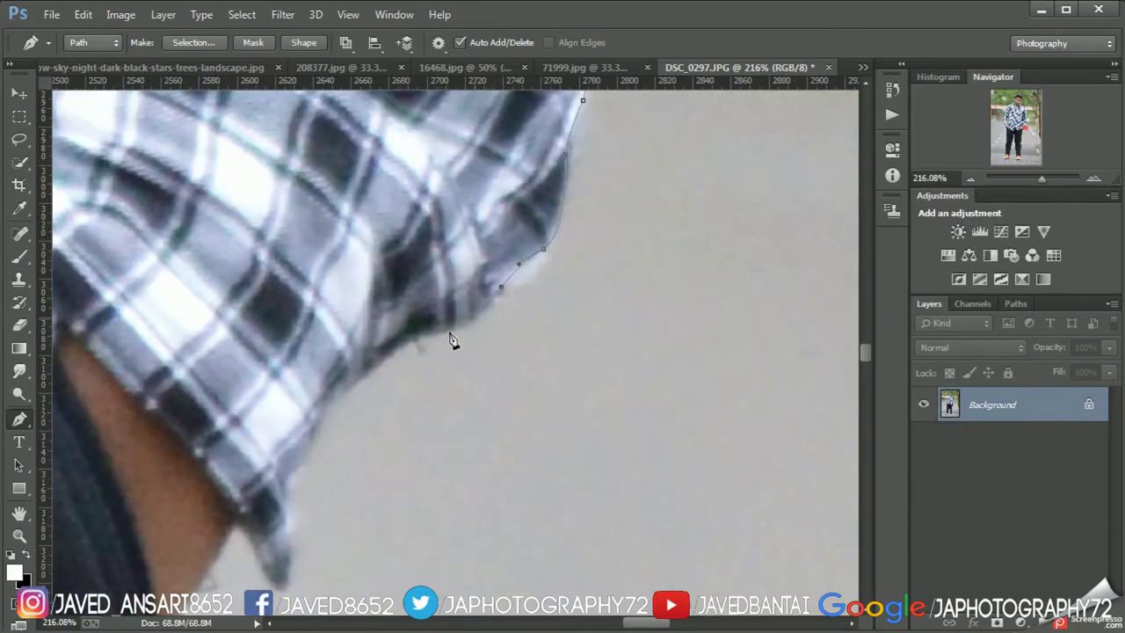
pyautogui.scroll(-1, 410, 311)
# - Trace around the sleeve cuff to its tip and back up the arm
pyautogui.click(345, 320)
pyautogui.click(324, 342)
pyautogui.scroll(-2, 323, 344)
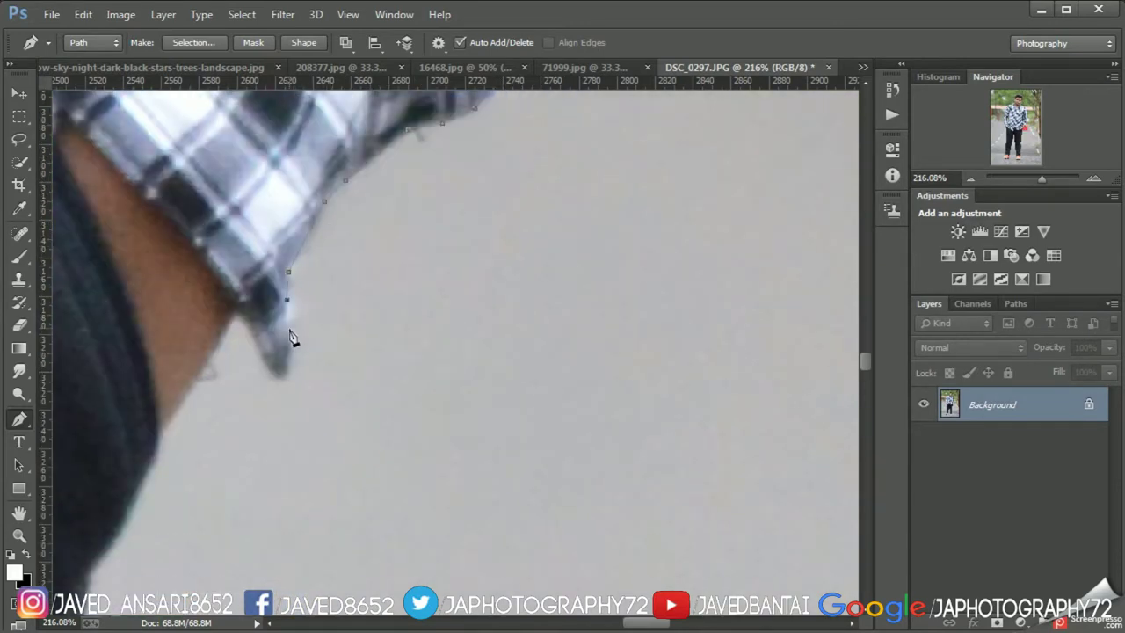
pyautogui.click(230, 323)
pyautogui.scroll(-1, 211, 321)
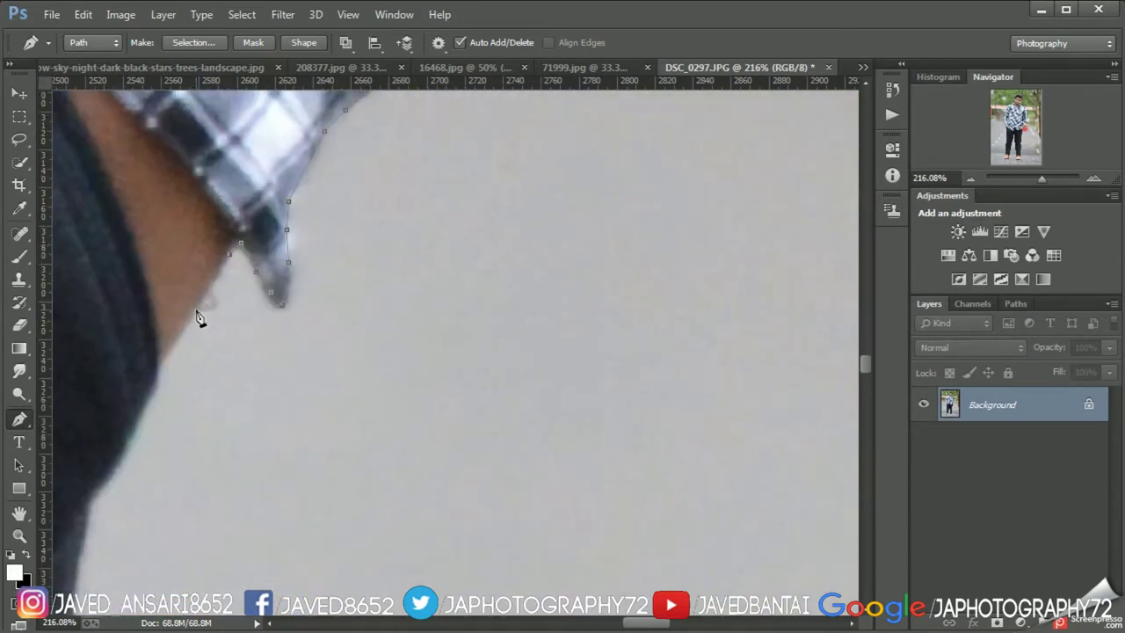
pyautogui.click(161, 365)
pyautogui.scroll(-1, 633, 462)
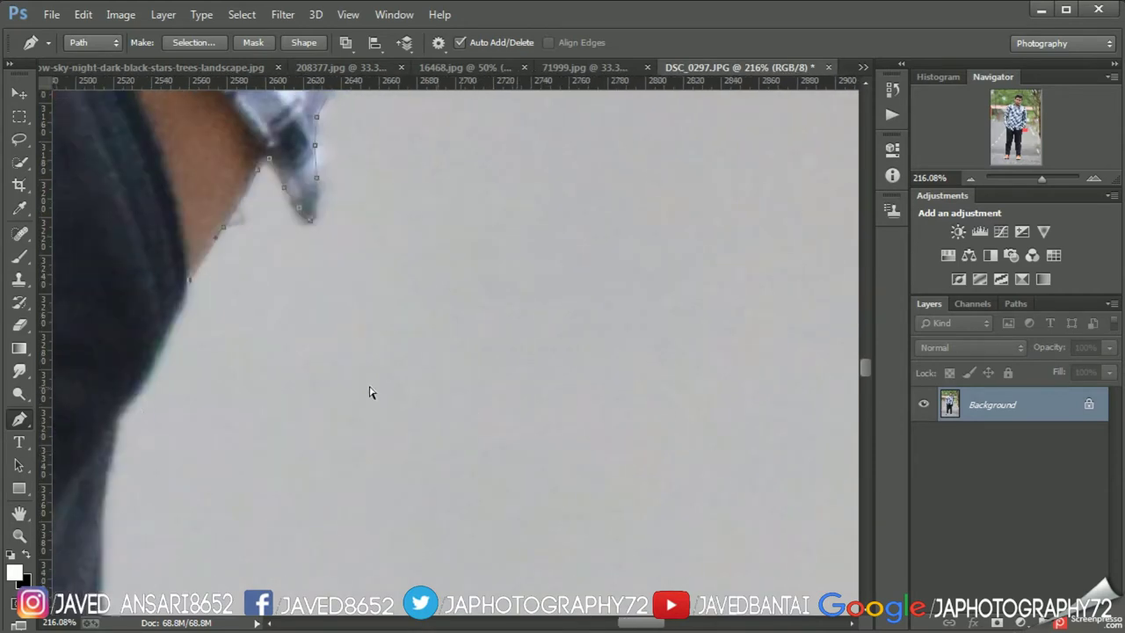
# - Start tracing the dark trousers where they meet the background
pyautogui.hscroll(-4, 372, 389)
pyautogui.scroll(-3, 430, 423)
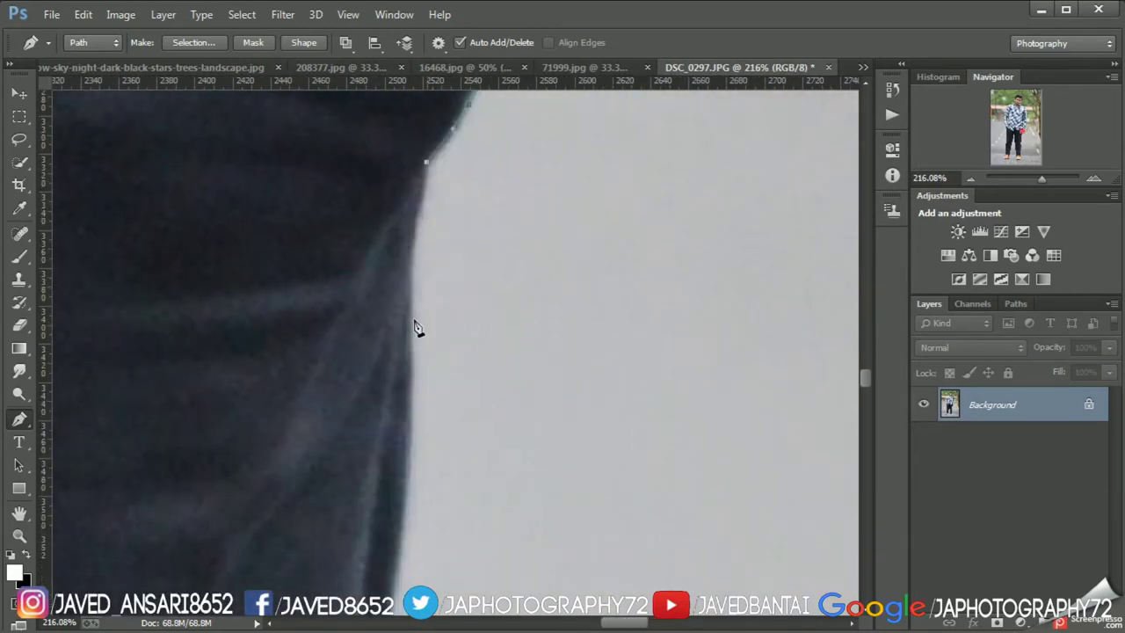
pyautogui.click(414, 422)
pyautogui.scroll(-3, 409, 387)
pyautogui.scroll(-2, 378, 391)
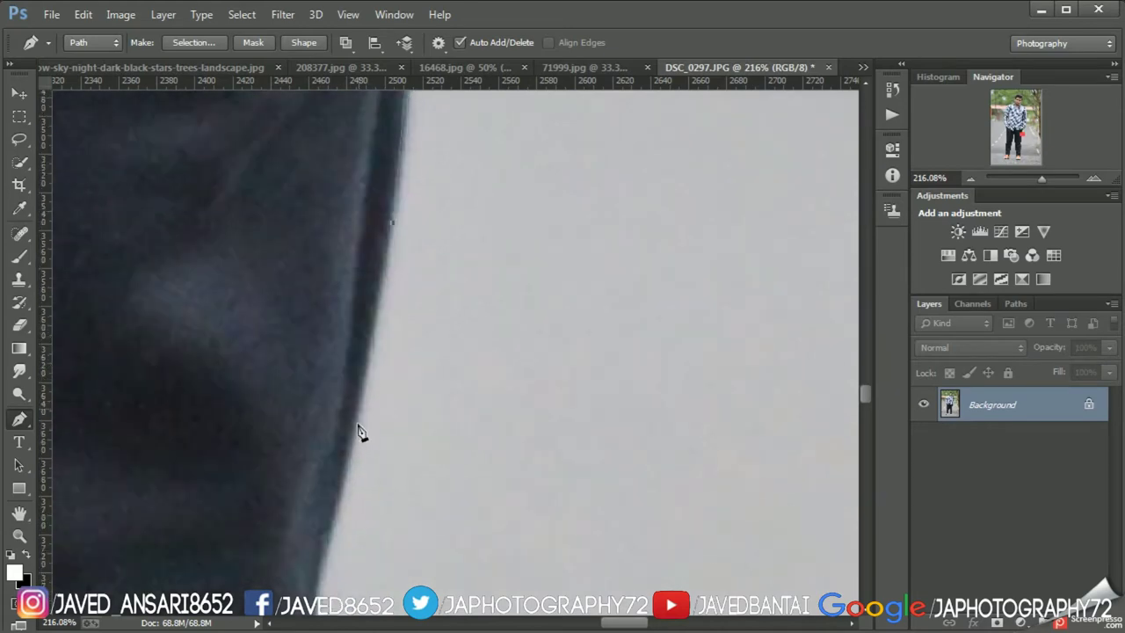
pyautogui.click(360, 430)
pyautogui.scroll(-1, 338, 461)
pyautogui.scroll(-1, 329, 463)
# - Extend the path further down the trouser edge, ending with a curved anchor
pyautogui.click(314, 501)
pyautogui.scroll(-2, 329, 466)
pyautogui.scroll(-1, 345, 444)
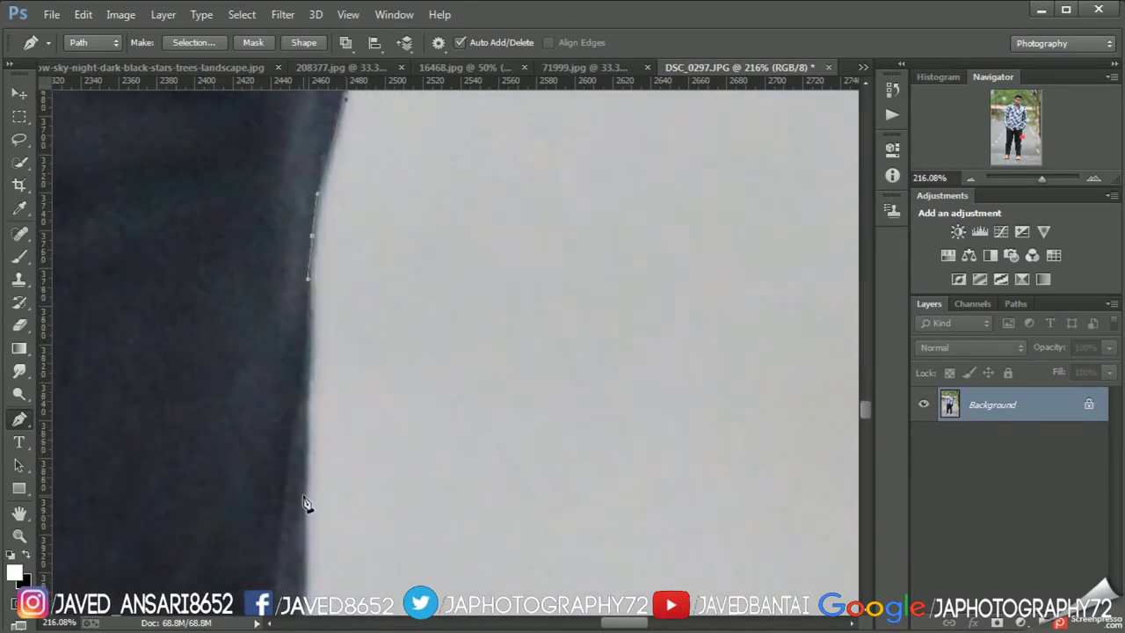
pyautogui.click(307, 514)
pyautogui.scroll(-2, 320, 492)
pyautogui.scroll(-2, 333, 439)
pyautogui.moveTo(286, 479); pyautogui.dragTo(277, 547)
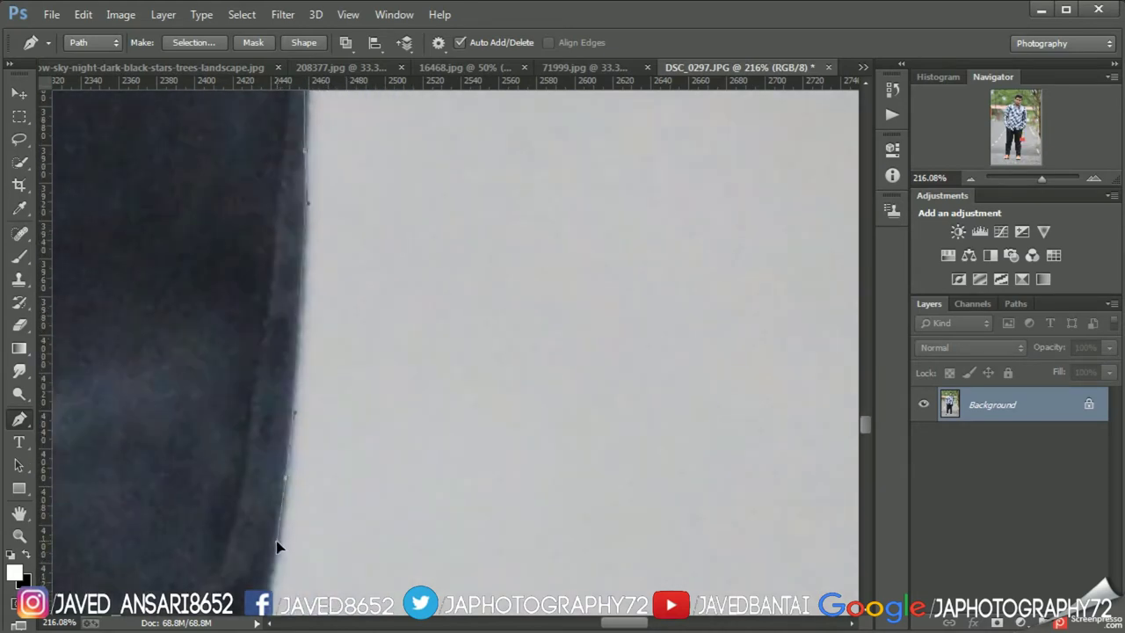
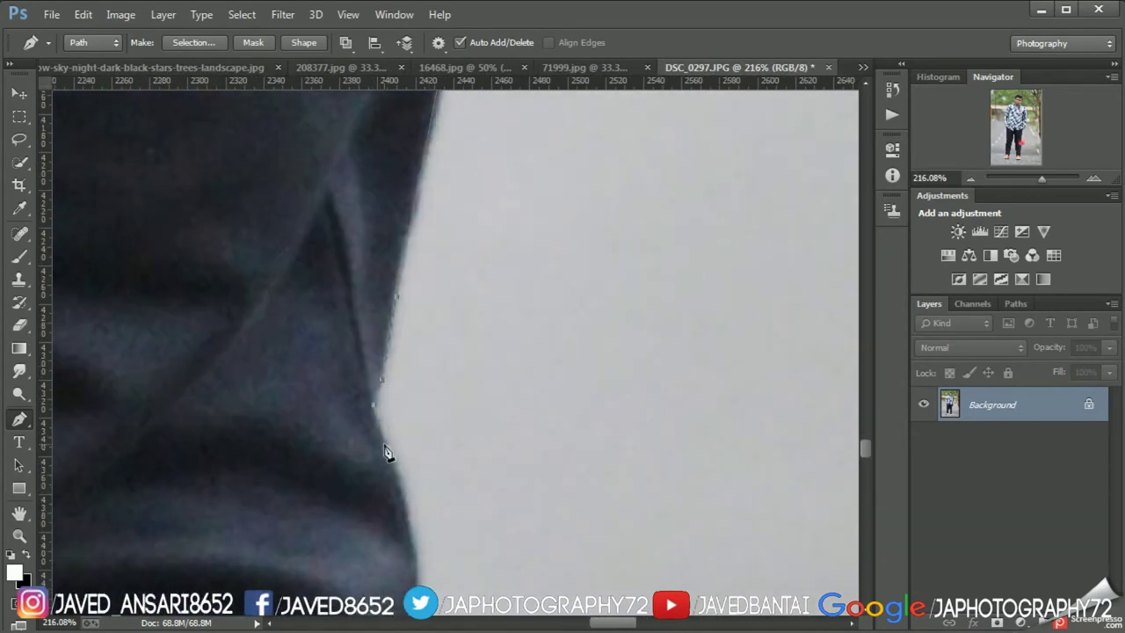
# - Extend the pen path with anchors down the outer trouser edge
pyautogui.click(384, 446)
pyautogui.scroll(-3, 413, 413)
pyautogui.scroll(-2, 512, 409)
pyautogui.scroll(-1, 434, 301)
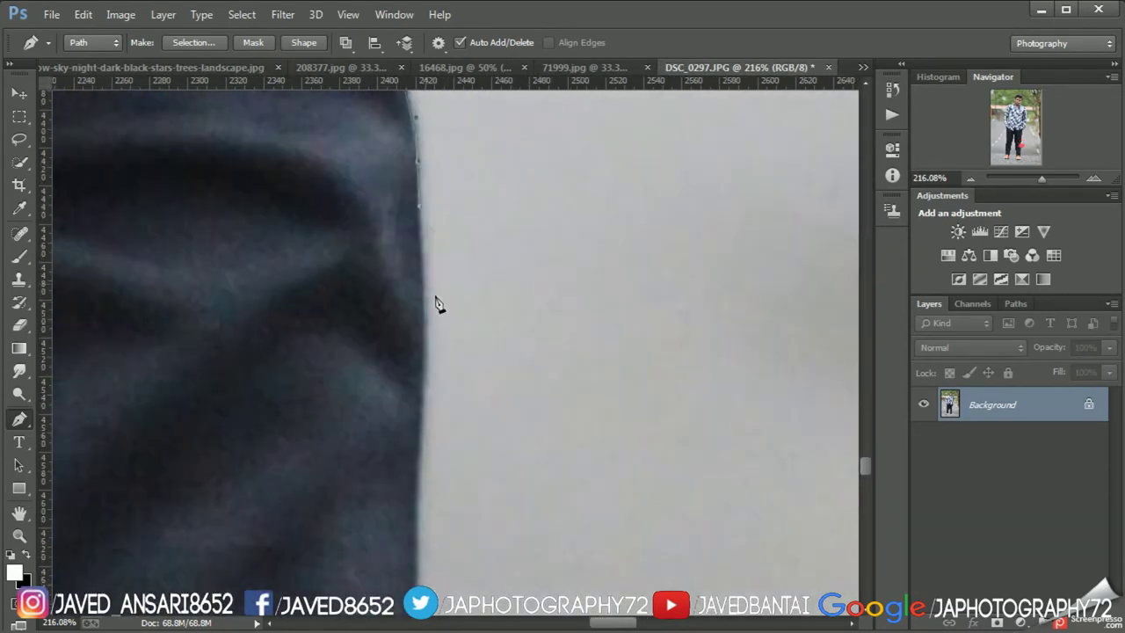
pyautogui.moveTo(424, 354); pyautogui.dragTo(419, 492)
pyautogui.scroll(-3, 420, 365)
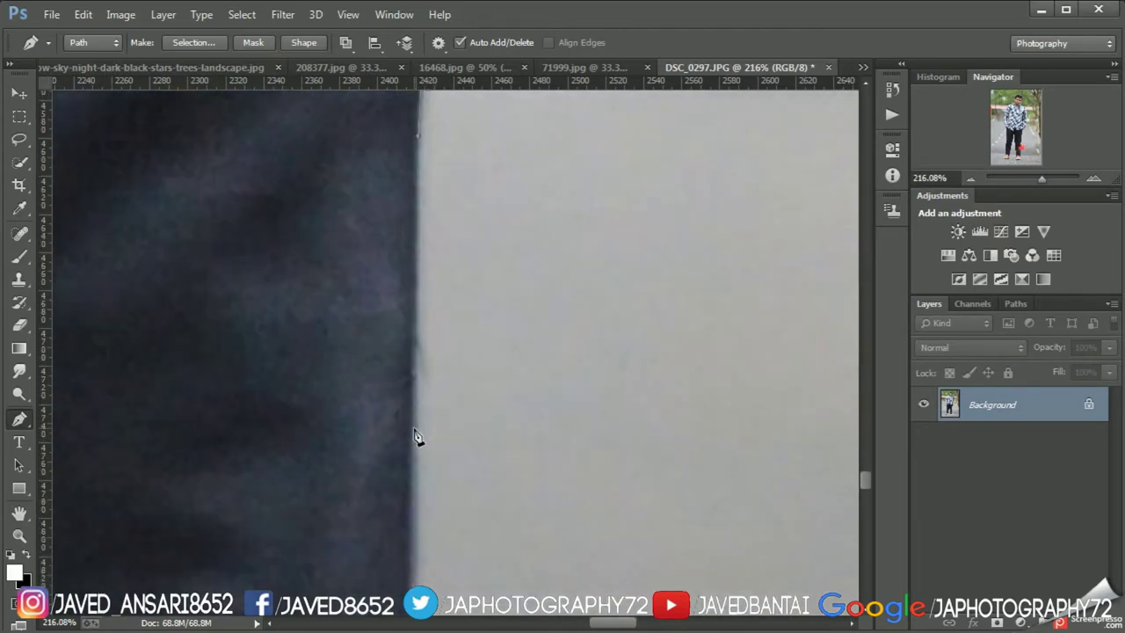
pyautogui.scroll(2, 414, 431)
pyautogui.moveTo(402, 361); pyautogui.dragTo(402, 395)
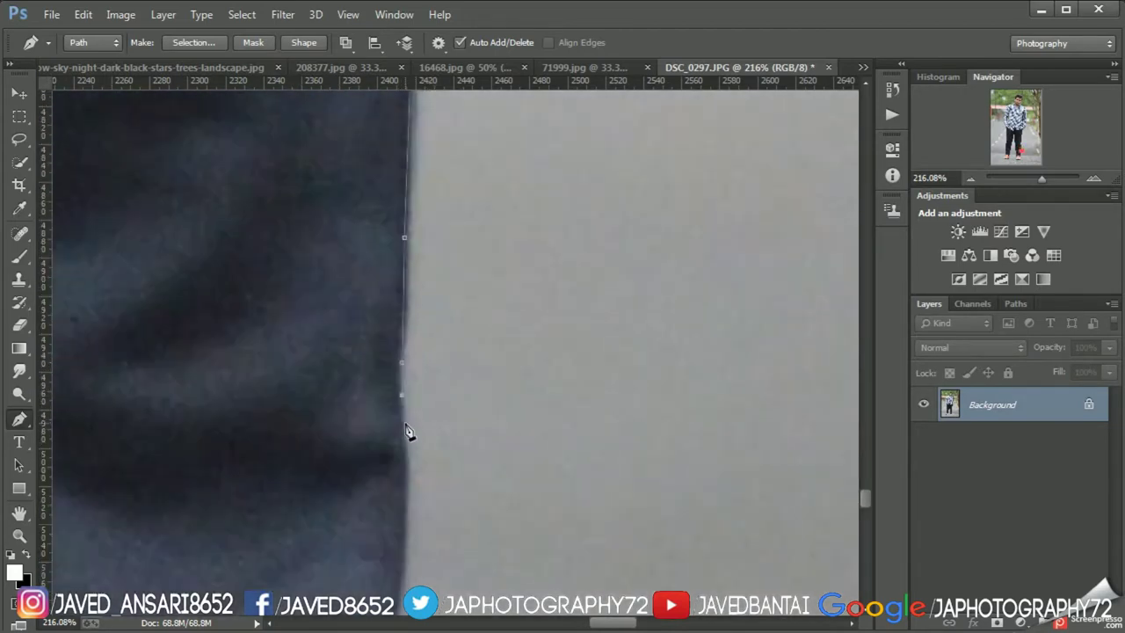
pyautogui.scroll(-3, 409, 395)
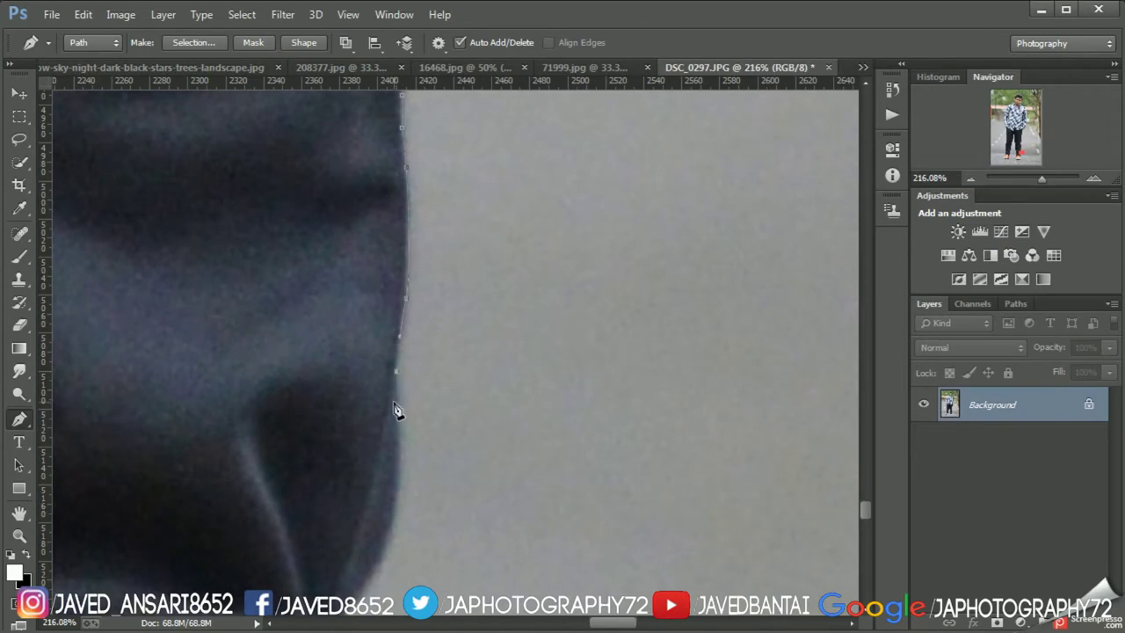
pyautogui.scroll(-2, 396, 409)
pyautogui.scroll(-1, 452, 289)
pyautogui.scroll(-1, 377, 407)
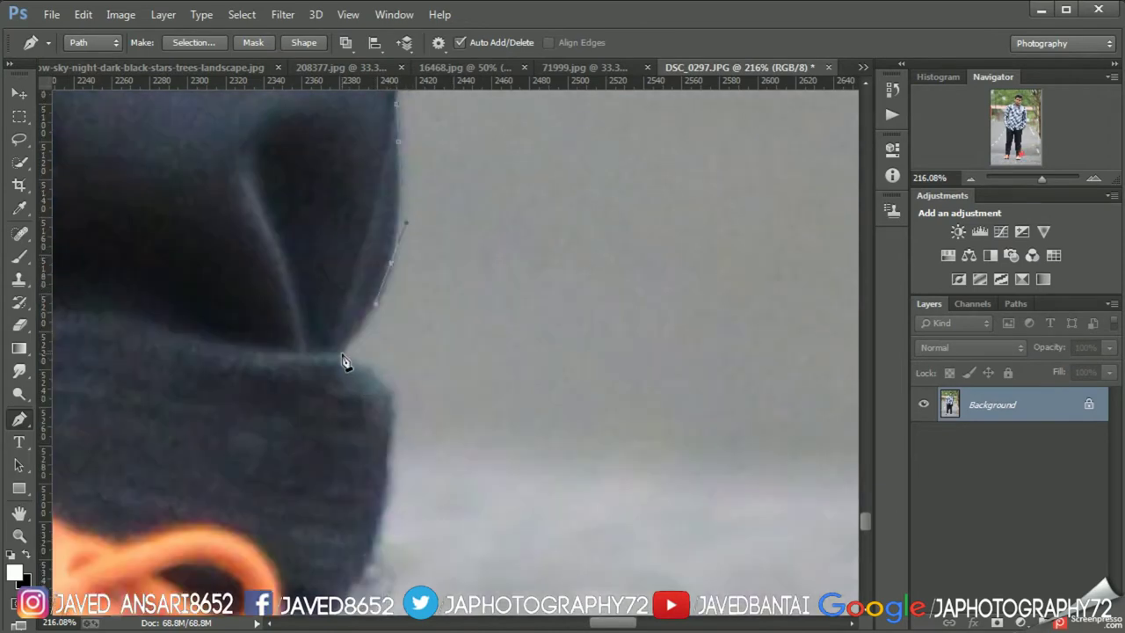
pyautogui.scroll(-2, 408, 363)
pyautogui.scroll(-1, 360, 398)
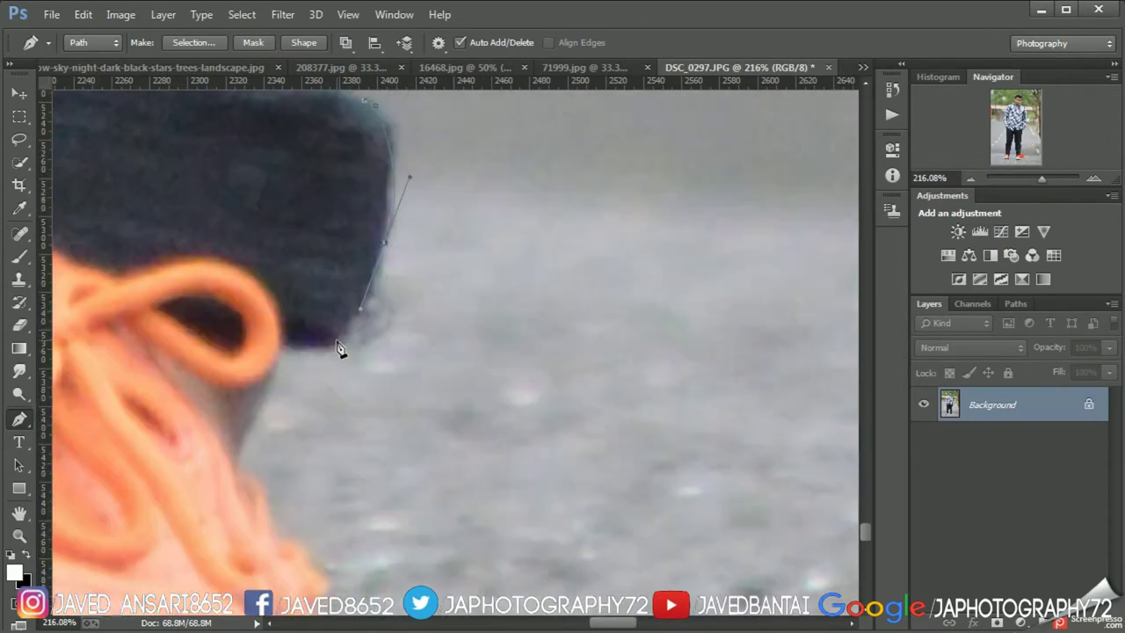
# - Trace the path around the shoe's edge with pen anchors
pyautogui.moveTo(321, 346); pyautogui.dragTo(296, 359)
pyautogui.click(278, 348)
pyautogui.scroll(-1, 272, 314)
pyautogui.moveTo(260, 320); pyautogui.dragTo(247, 366)
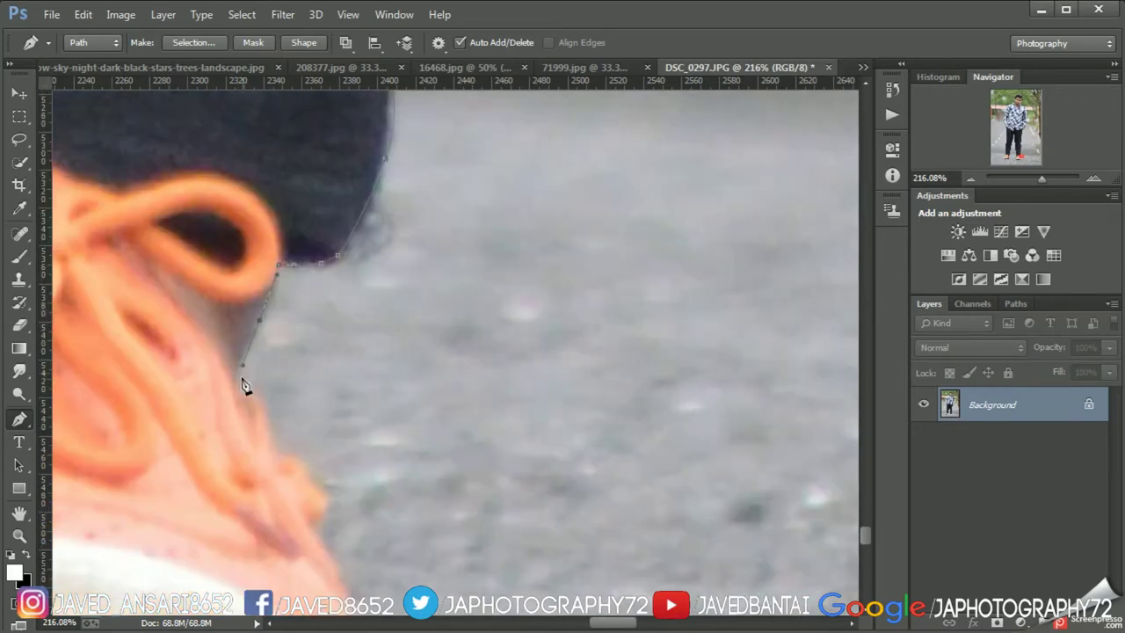
pyautogui.scroll(-5, 281, 390)
pyautogui.scroll(4, 284, 371)
pyautogui.click(343, 518)
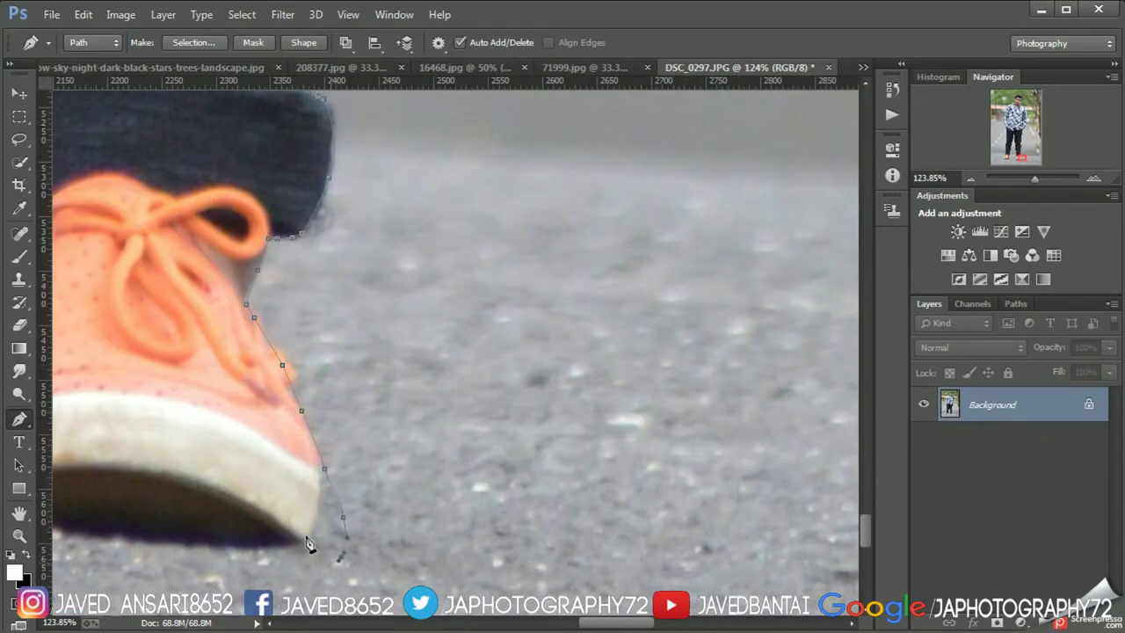
pyautogui.scroll(-5, 307, 542)
pyautogui.scroll(3, 263, 514)
pyautogui.scroll(2, 297, 437)
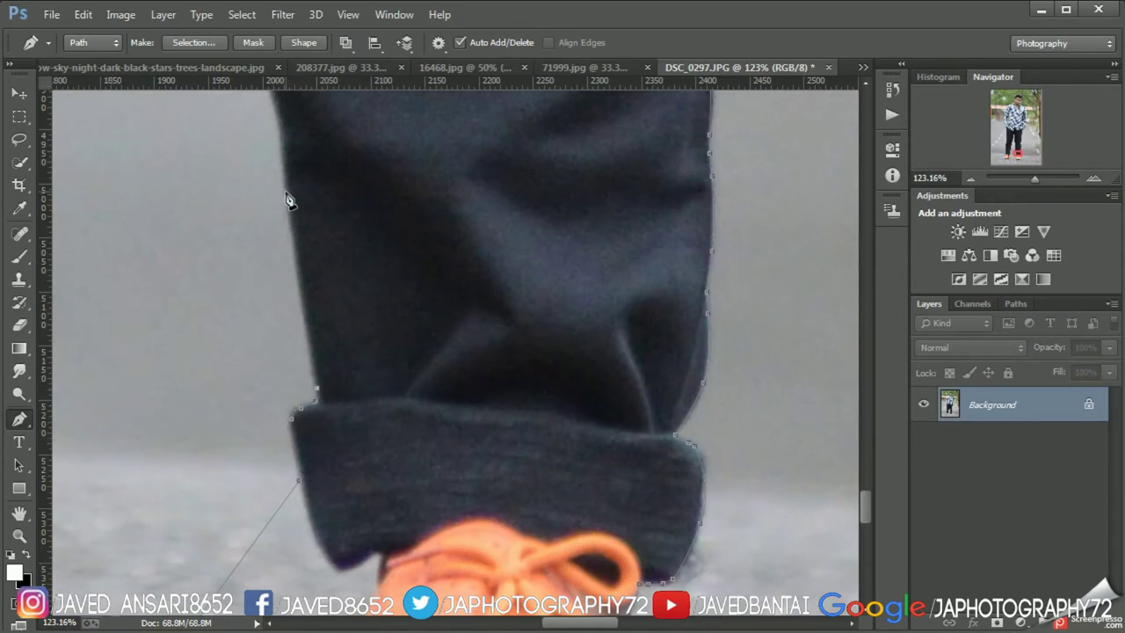
pyautogui.scroll(5, 275, 379)
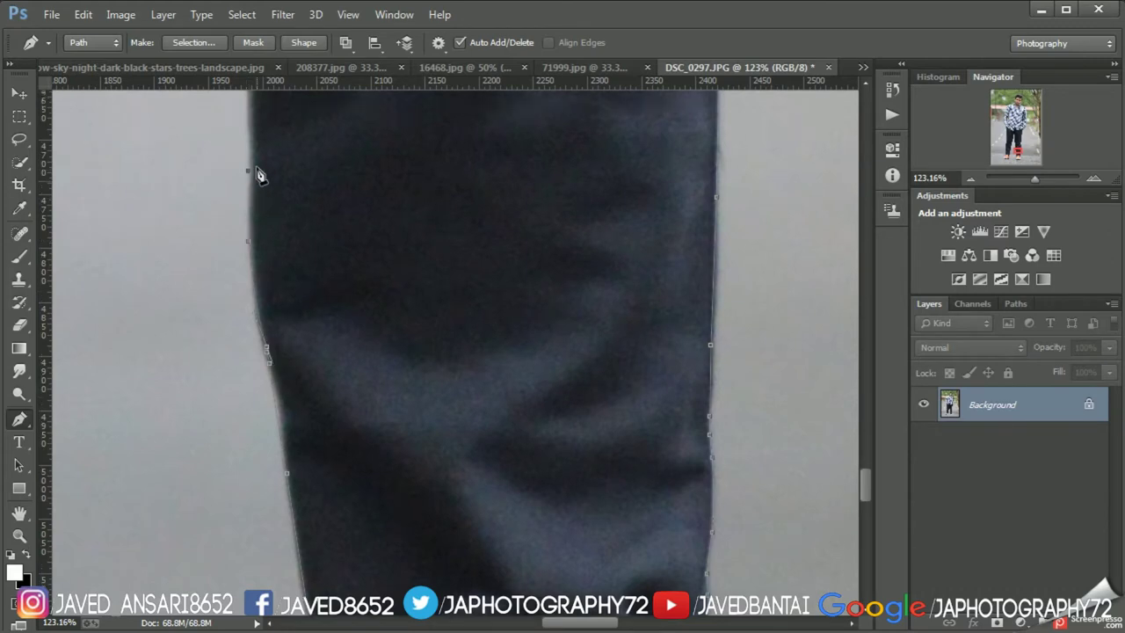
# - Carry the path back up the inside of the trouser leg with curved anchors
pyautogui.moveTo(257, 169); pyautogui.dragTo(251, 289)
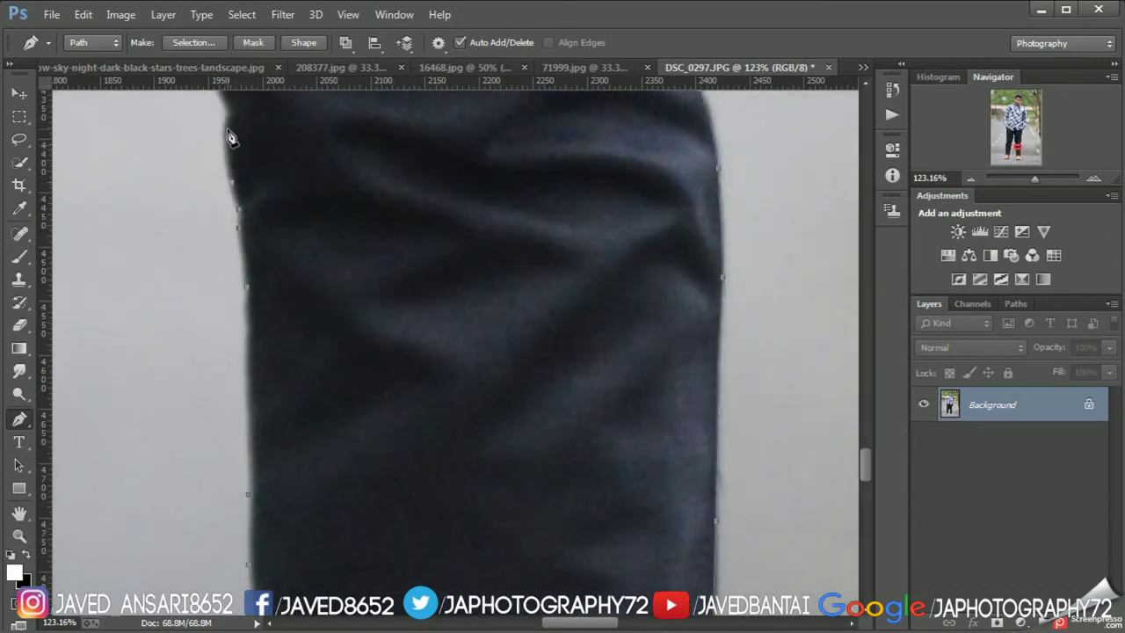
pyautogui.scroll(5, 233, 123)
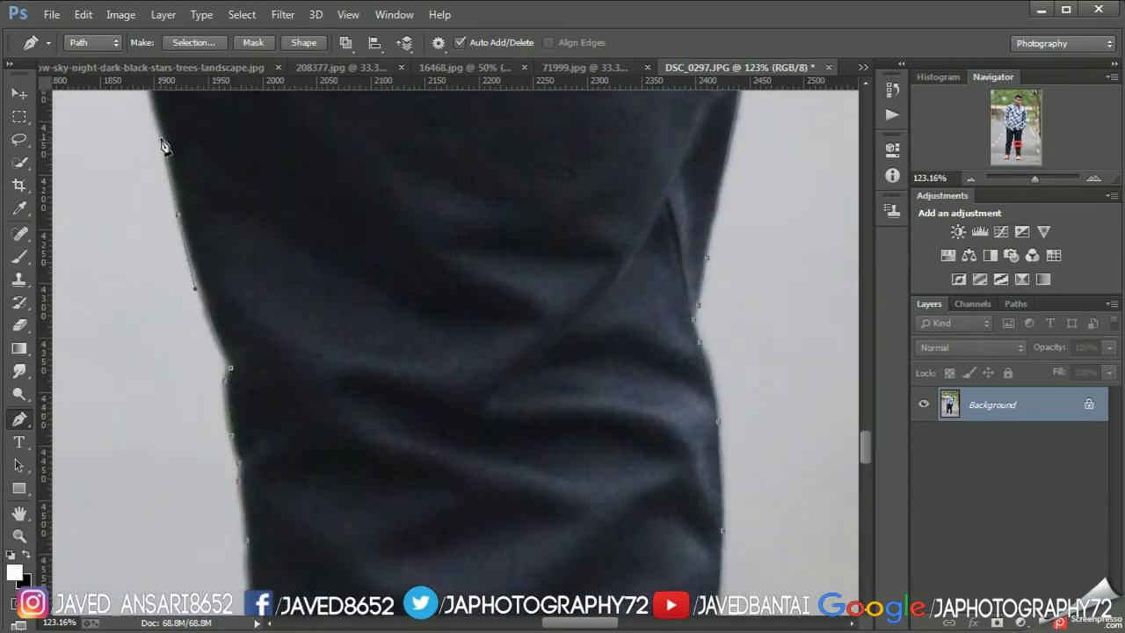
pyautogui.scroll(5, 152, 299)
pyautogui.moveTo(125, 312); pyautogui.dragTo(132, 291)
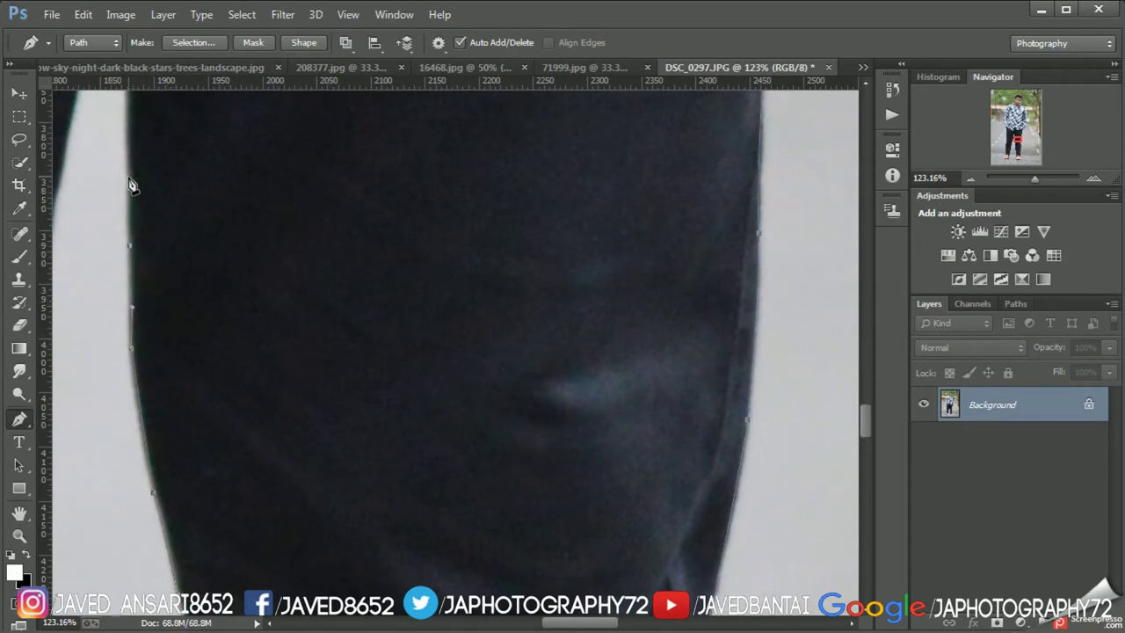
pyautogui.moveTo(130, 181); pyautogui.dragTo(141, 318)
pyautogui.click(131, 283)
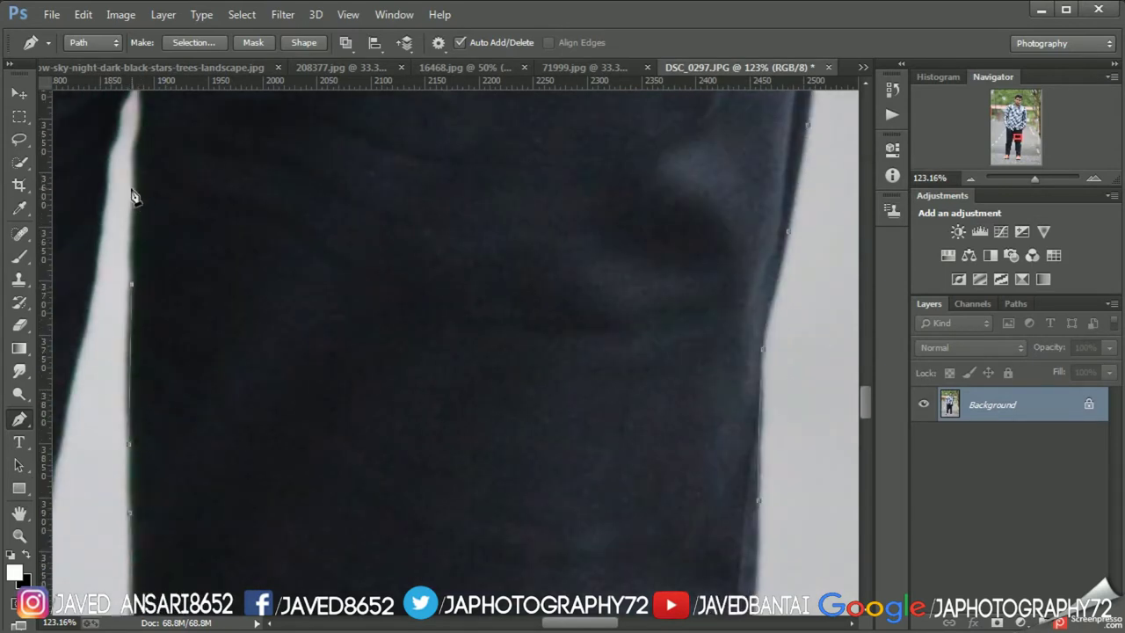
pyautogui.moveTo(140, 125); pyautogui.dragTo(138, 182)
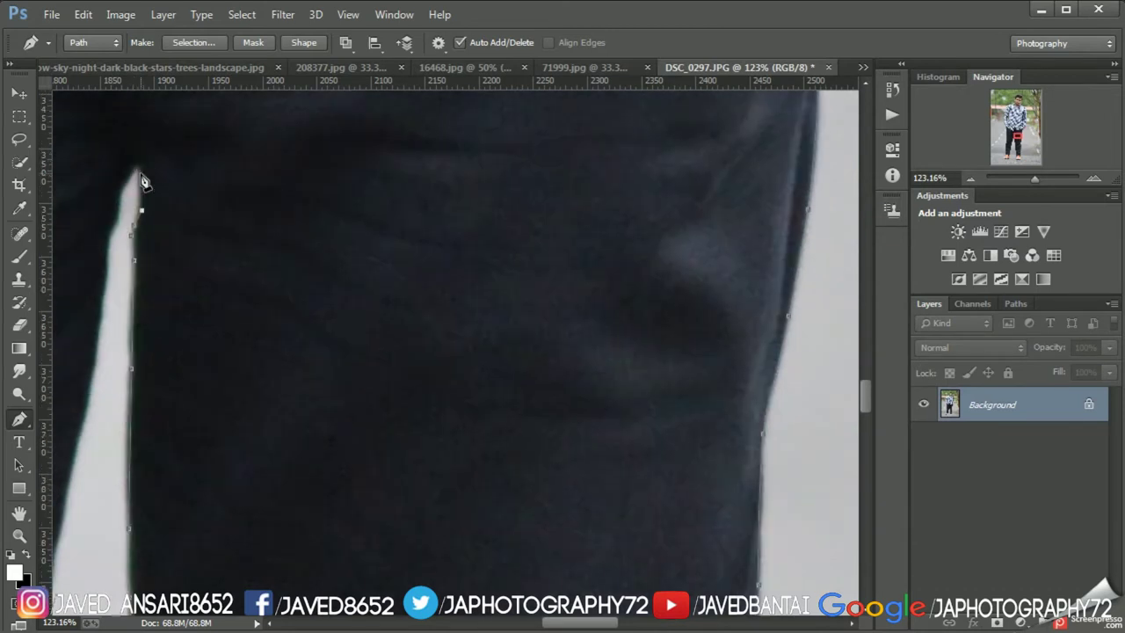
pyautogui.click(139, 189)
pyautogui.scroll(-2, 477, 501)
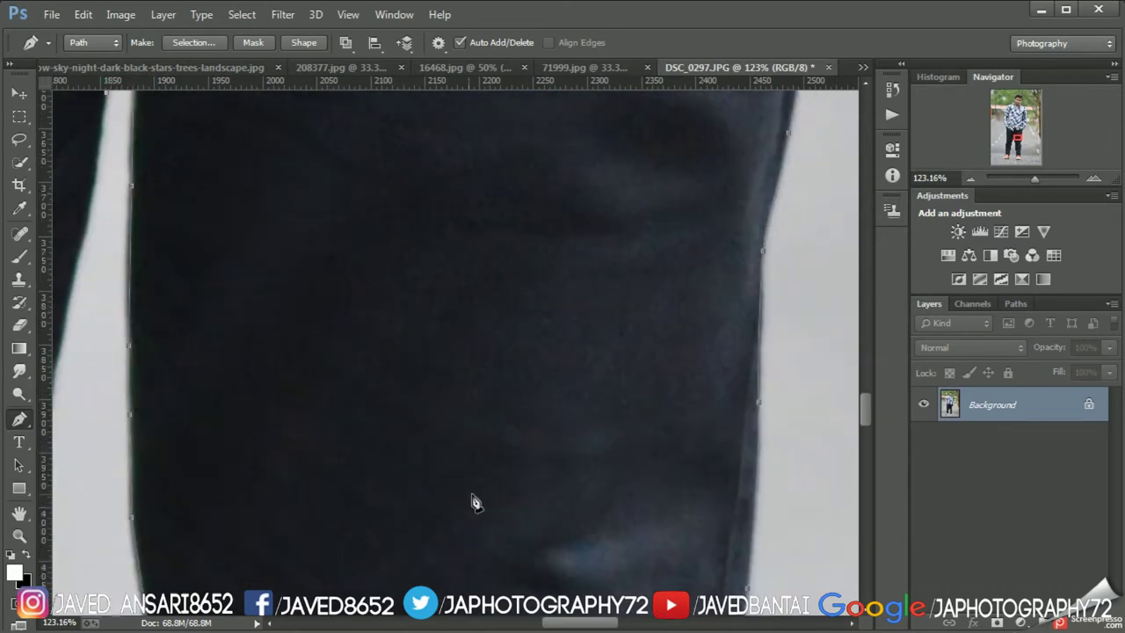
pyautogui.hscroll(-5, 273, 395)
# - Add anchors down the gap between the legs along the inner trouser edges
pyautogui.click(308, 446)
pyautogui.click(298, 511)
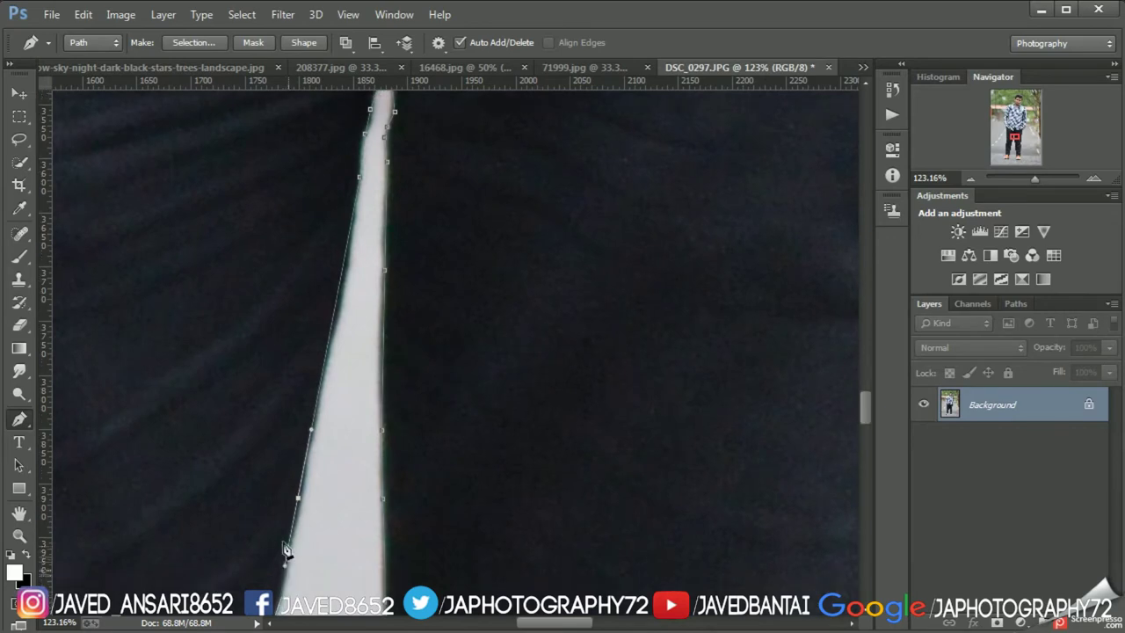
pyautogui.scroll(-6, 289, 542)
pyautogui.click(244, 457)
pyautogui.scroll(-1, 220, 540)
pyautogui.click(209, 523)
pyautogui.scroll(-4, 211, 495)
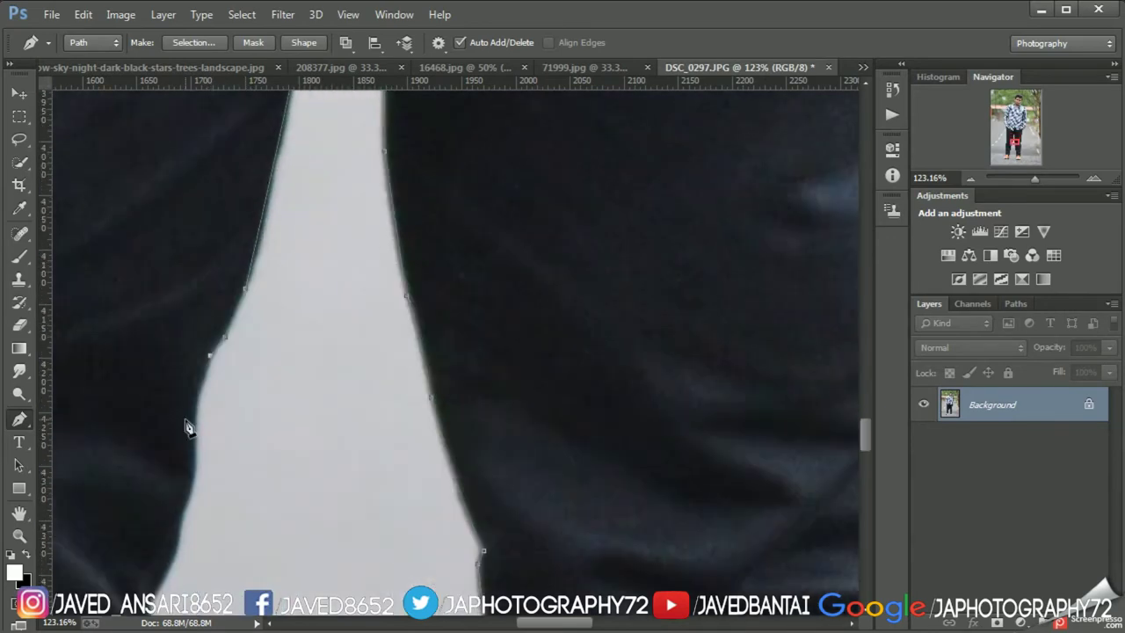
pyautogui.click(194, 452)
pyautogui.click(191, 487)
pyautogui.click(180, 509)
pyautogui.scroll(-4, 175, 379)
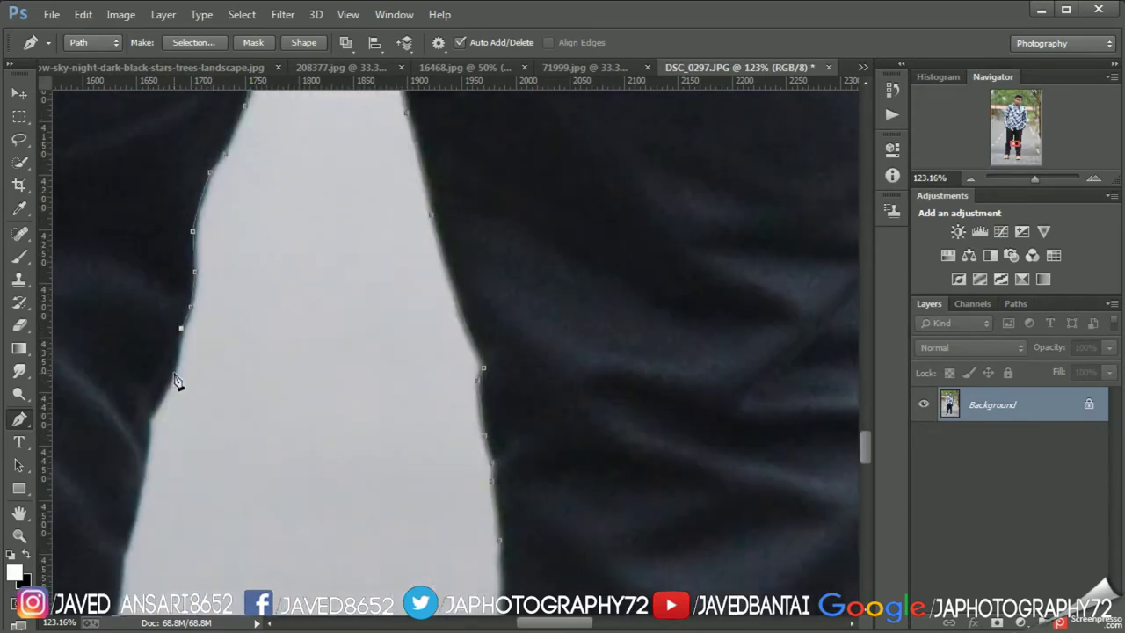
pyautogui.scroll(-4, 154, 404)
pyautogui.scroll(-3, 150, 400)
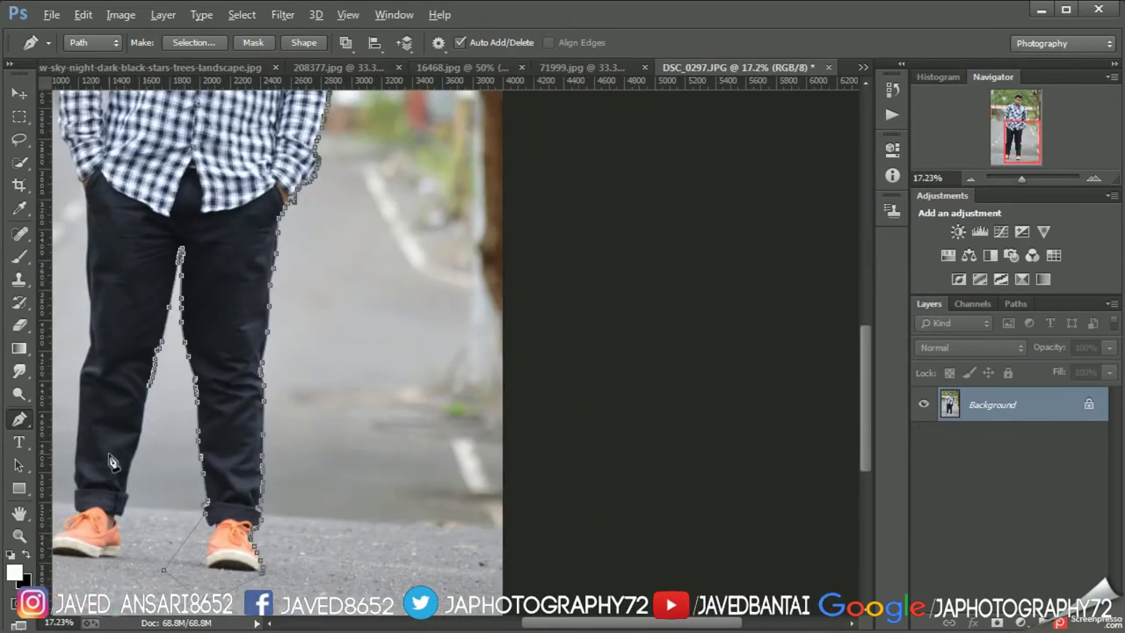
pyautogui.scroll(4, 102, 369)
# - Continue the path down the left trouser's inner edge toward the cuff
pyautogui.click(341, 345)
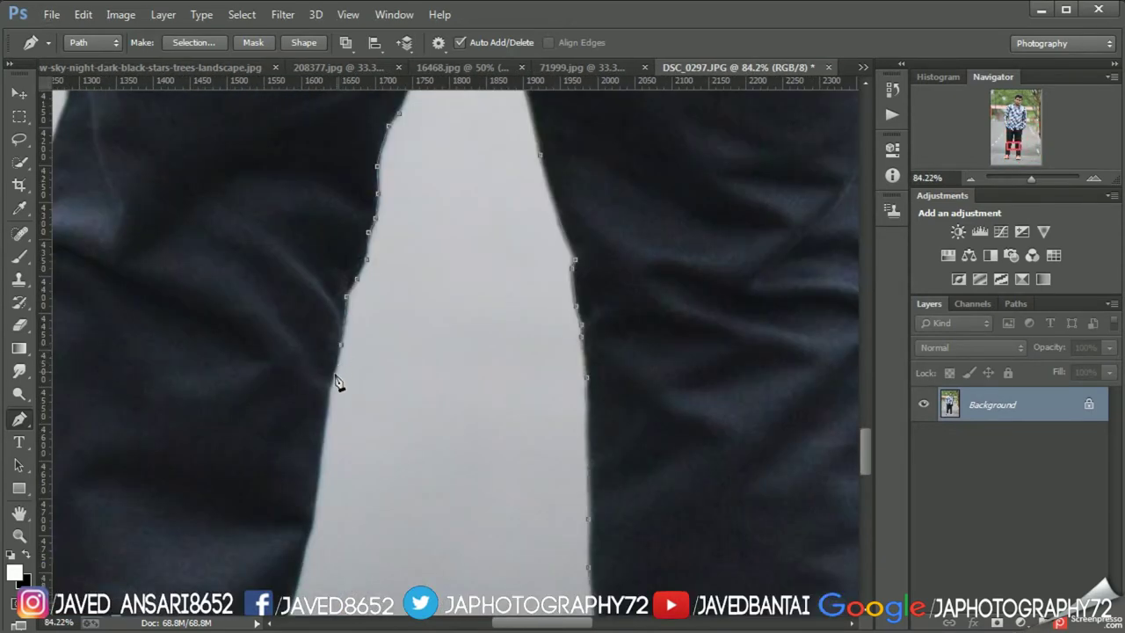
pyautogui.click(320, 463)
pyautogui.scroll(-4, 317, 345)
pyautogui.click(280, 450)
pyautogui.click(265, 487)
pyautogui.scroll(-4, 268, 483)
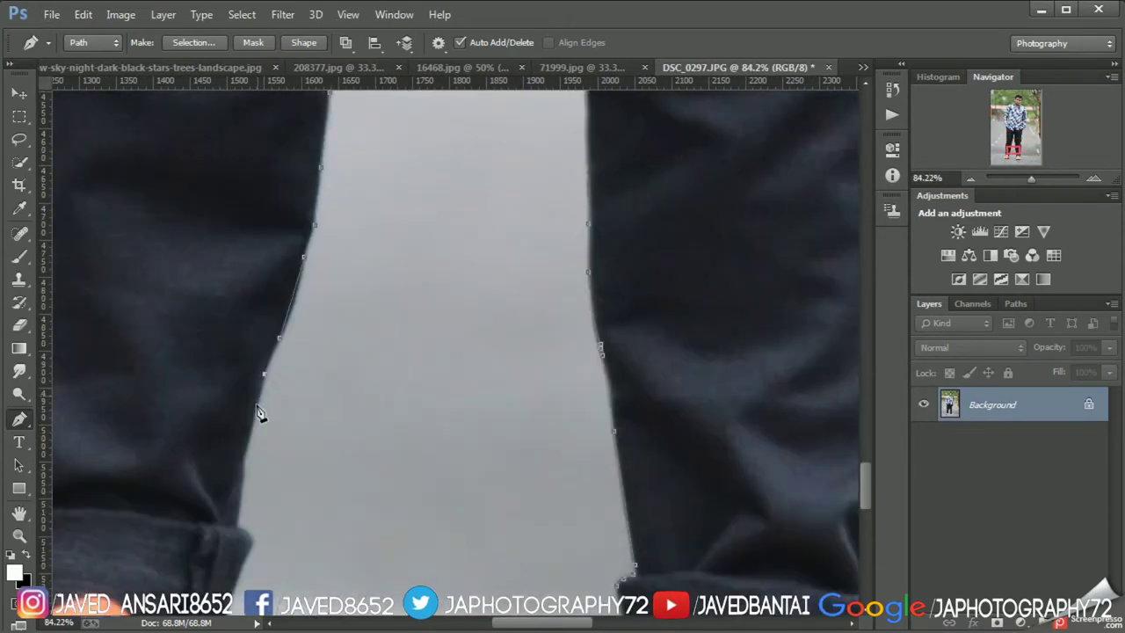
# - Trace around the left cuff, with a curved anchor on the ground beside the shoe
pyautogui.click(241, 414)
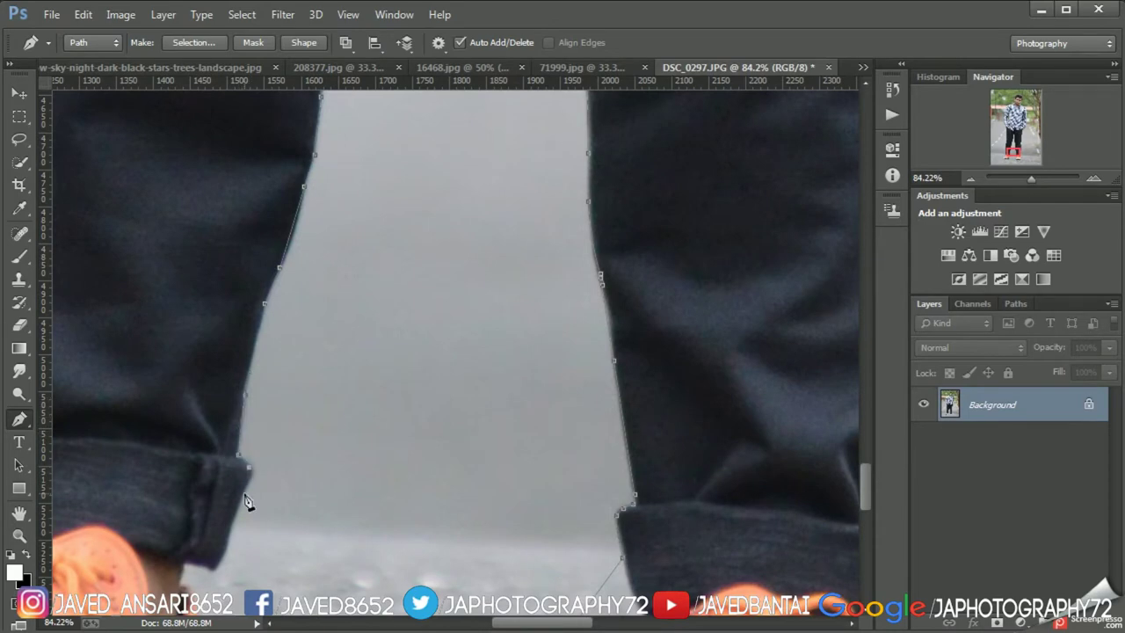
pyautogui.click(183, 565)
pyautogui.scroll(-2, 186, 504)
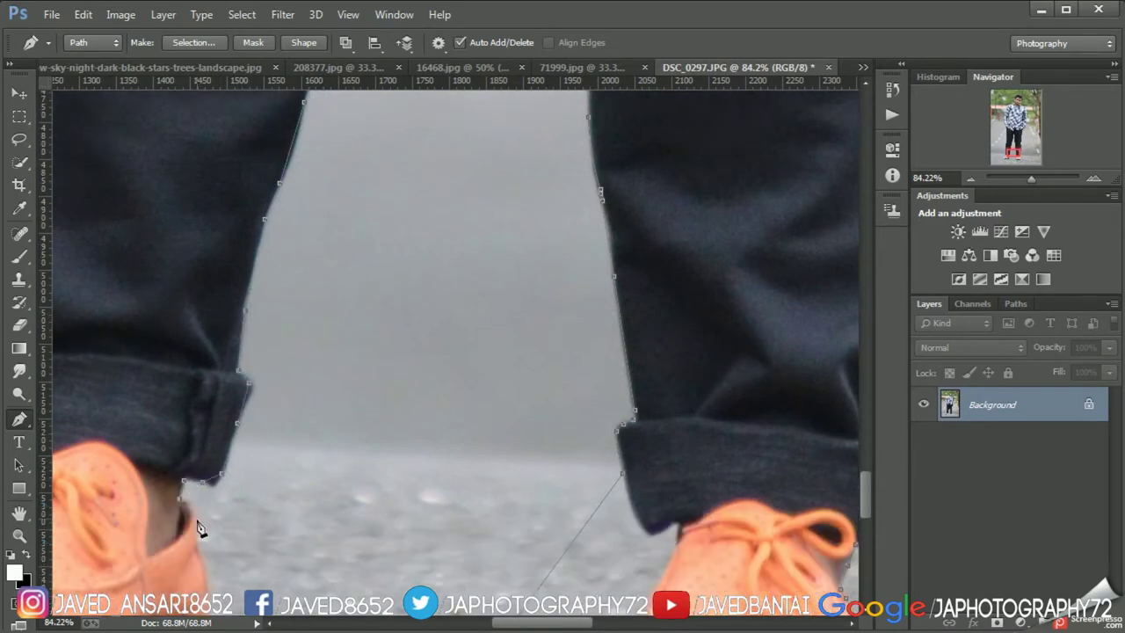
pyautogui.scroll(-2, 198, 527)
pyautogui.scroll(-1, 185, 562)
pyautogui.moveTo(173, 549); pyautogui.dragTo(174, 530)
pyautogui.scroll(2, 174, 531)
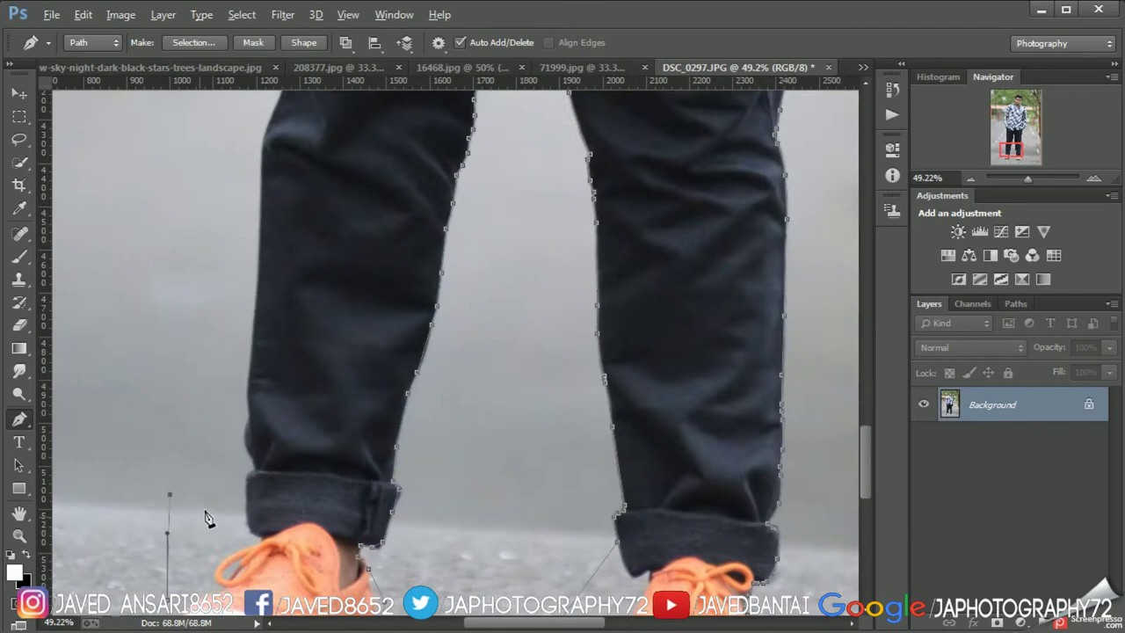
# - Run the path up the outer edge of the left leg
pyautogui.click(247, 480)
pyautogui.click(247, 354)
pyautogui.click(258, 221)
pyautogui.scroll(4, 263, 226)
pyautogui.click(279, 272)
# - Extend the path further up the left leg's outer edge
pyautogui.scroll(5, 295, 242)
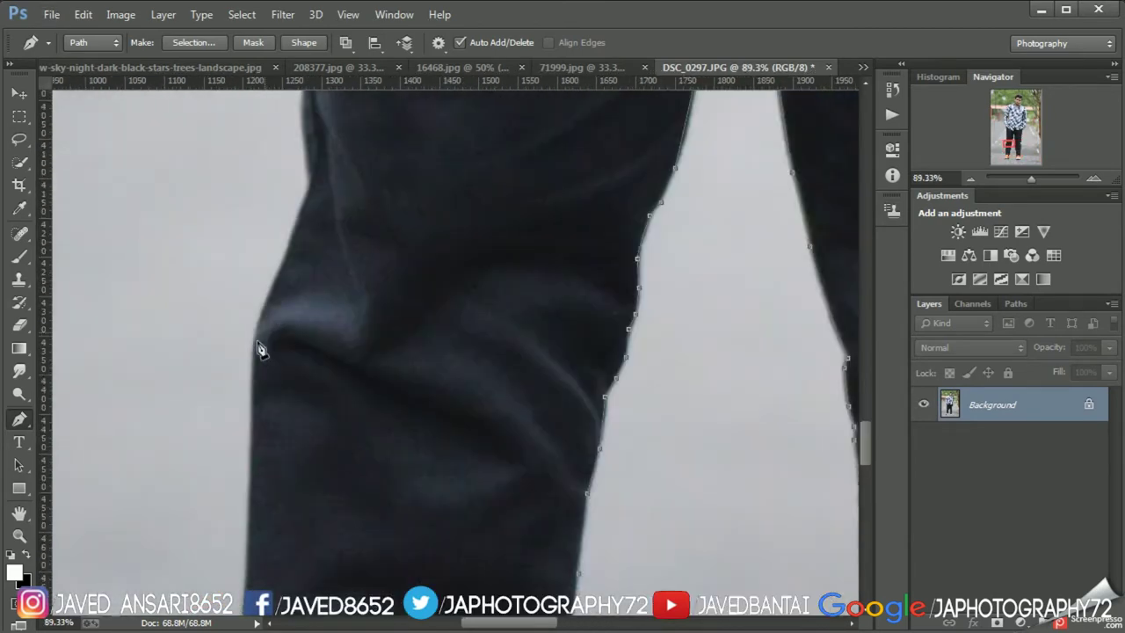
pyautogui.scroll(3, 258, 347)
pyautogui.scroll(-3, 256, 221)
pyautogui.click(281, 267)
pyautogui.click(260, 316)
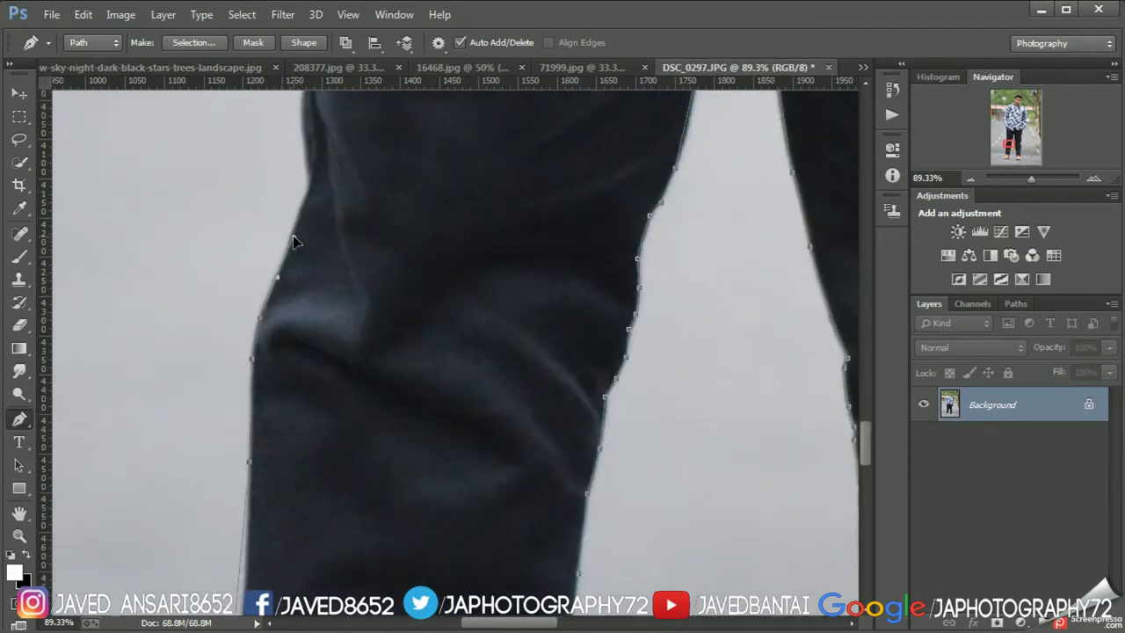
pyautogui.click(308, 167)
pyautogui.scroll(5, 318, 307)
pyautogui.scroll(3, 285, 208)
pyautogui.scroll(4, 322, 293)
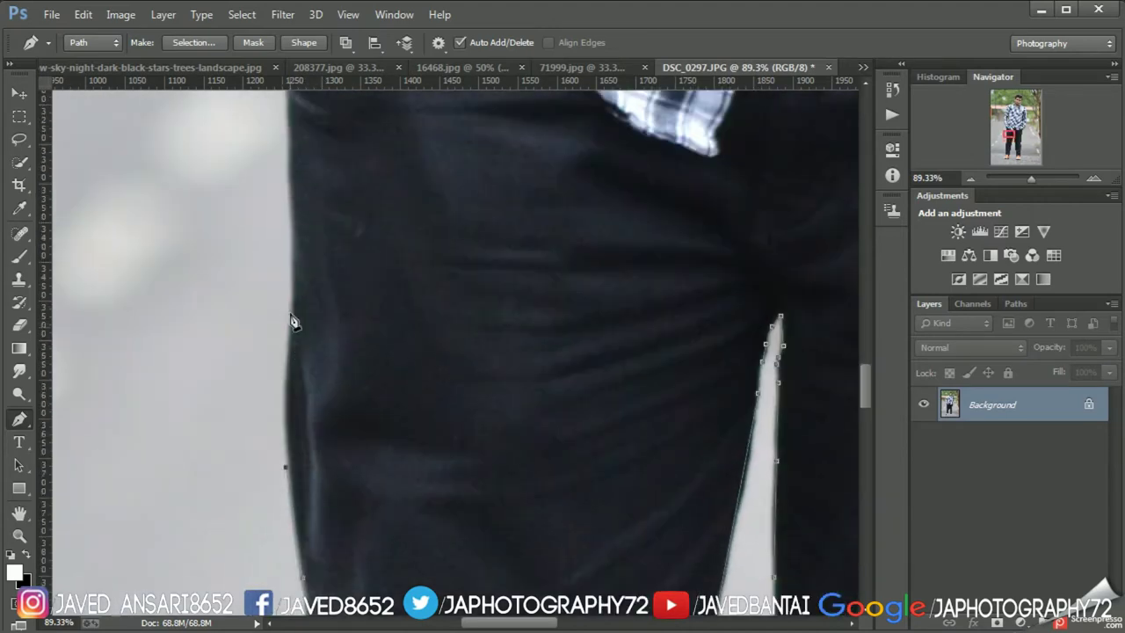
pyautogui.scroll(3, 294, 175)
pyautogui.scroll(3, 308, 380)
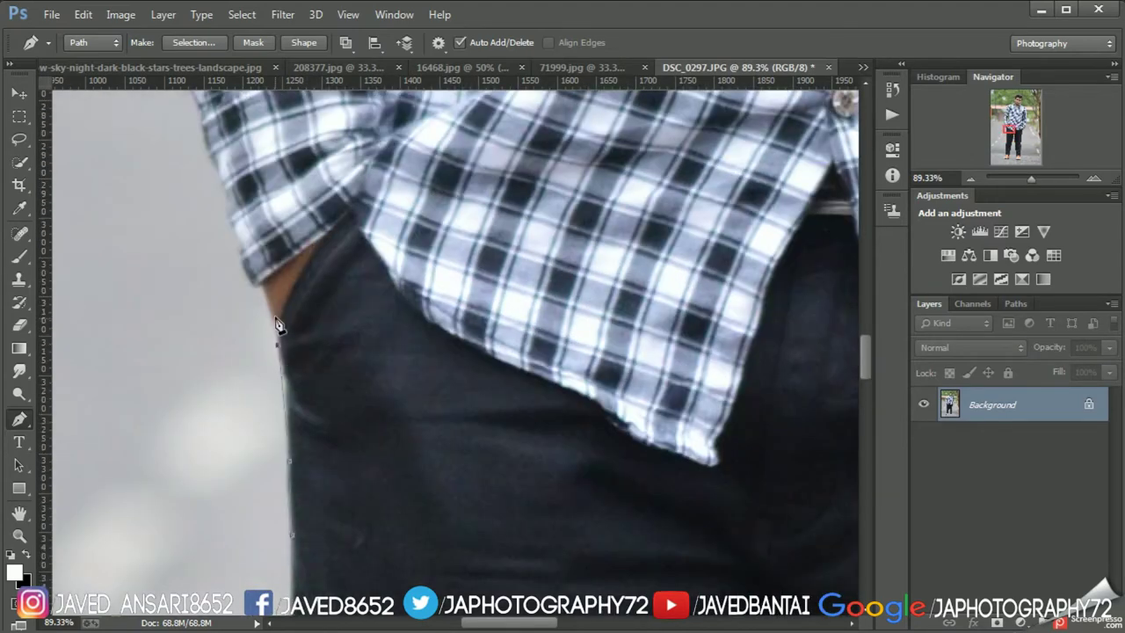
pyautogui.click(282, 382)
# - Add anchors along the left shirt edge
pyautogui.scroll(2, 243, 359)
pyautogui.scroll(2, 263, 404)
pyautogui.scroll(-2, 211, 255)
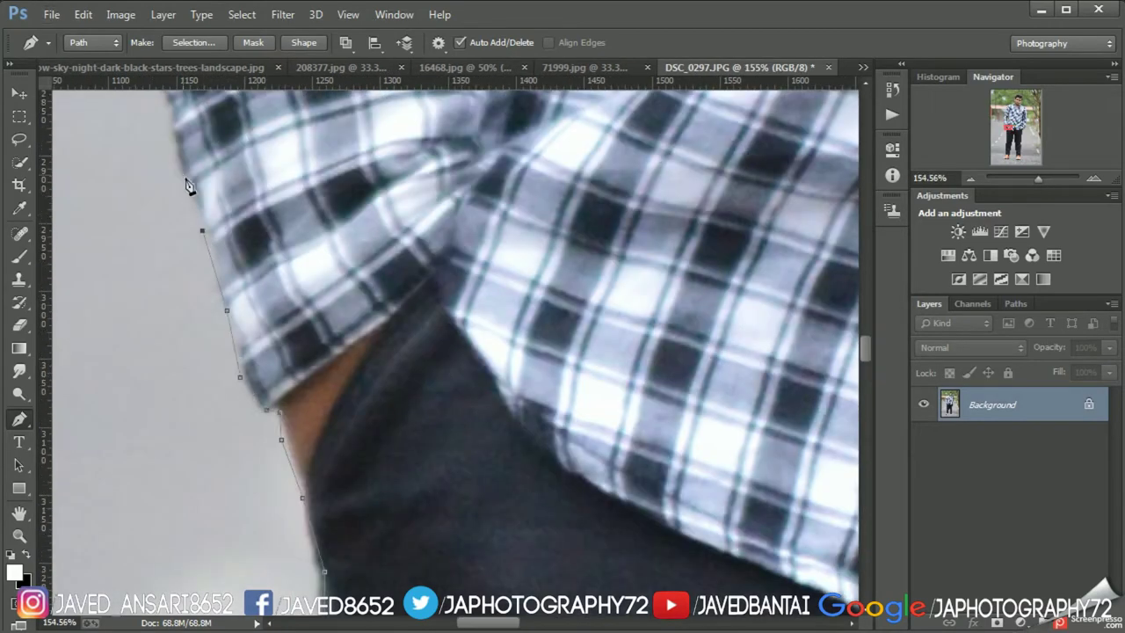
pyautogui.scroll(-2, 188, 228)
pyautogui.scroll(-3, 185, 277)
pyautogui.scroll(2, 194, 307)
pyautogui.scroll(8, 241, 378)
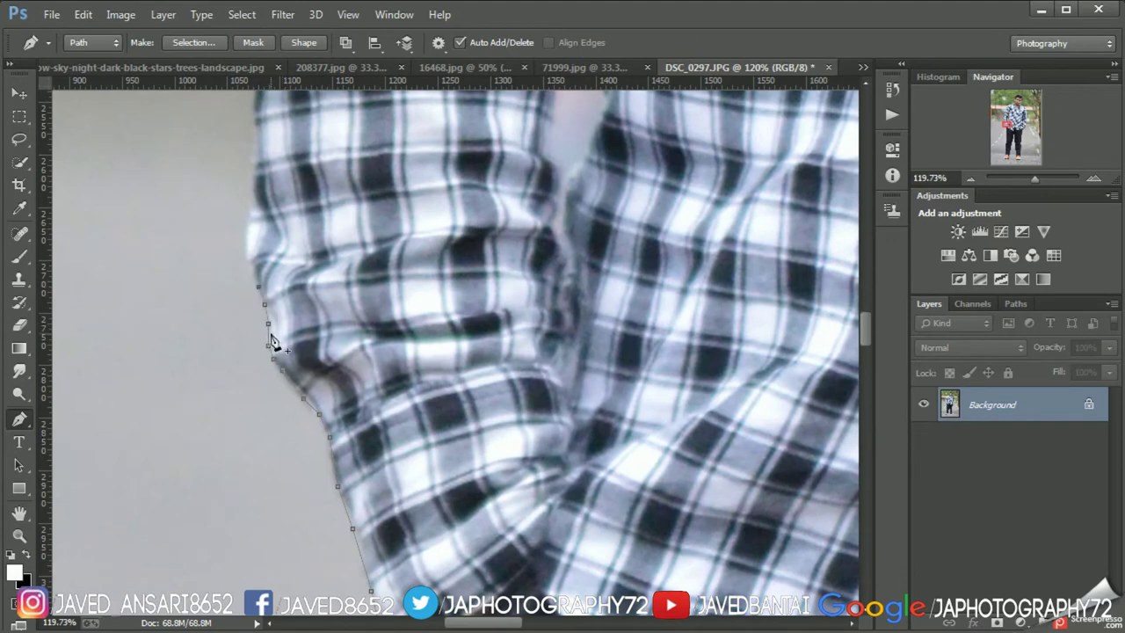
pyautogui.scroll(3, 264, 347)
pyautogui.click(246, 357)
pyautogui.click(246, 338)
pyautogui.click(252, 315)
# - Continue the outline up the shirt sleeve edge
pyautogui.scroll(3, 260, 227)
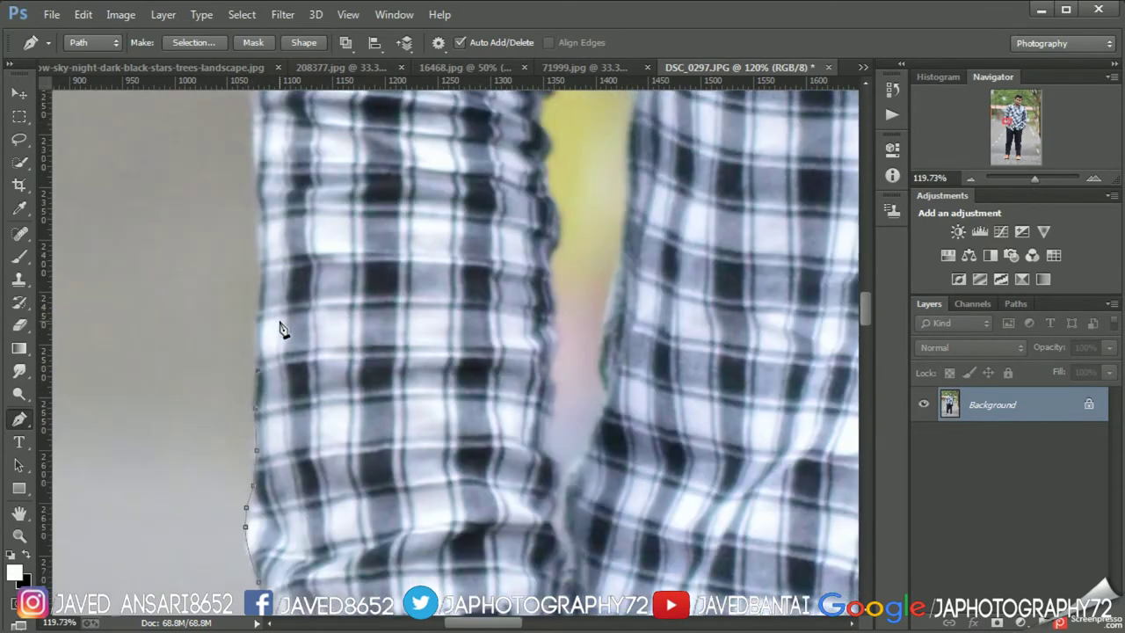
pyautogui.scroll(3, 282, 326)
pyautogui.click(260, 314)
pyautogui.click(259, 281)
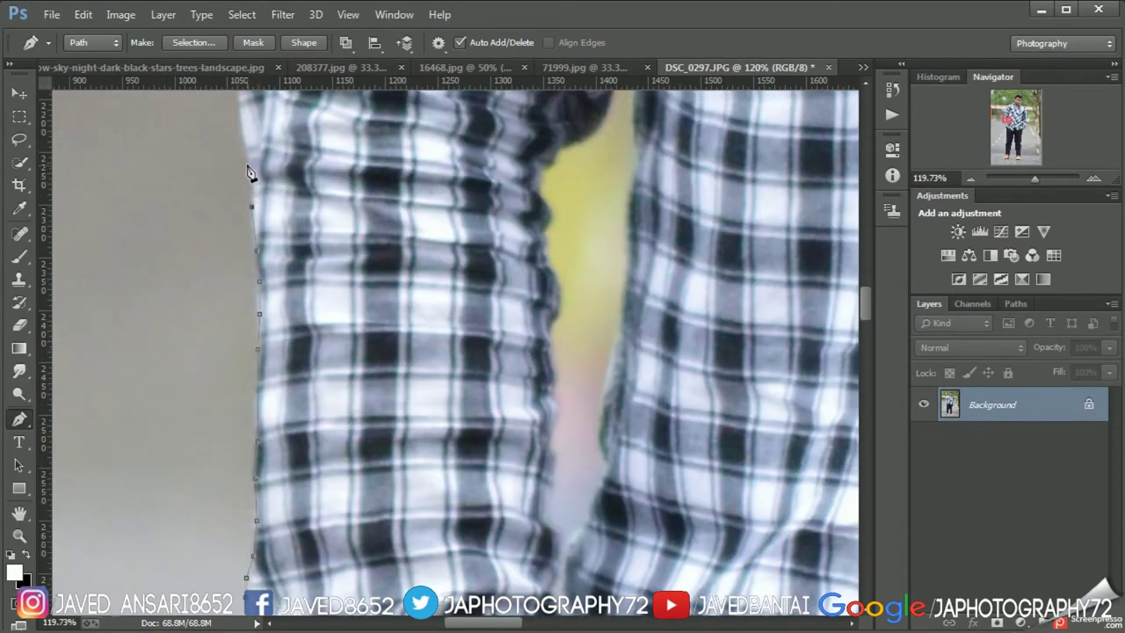
pyautogui.scroll(3, 249, 193)
pyautogui.click(239, 253)
pyautogui.click(245, 205)
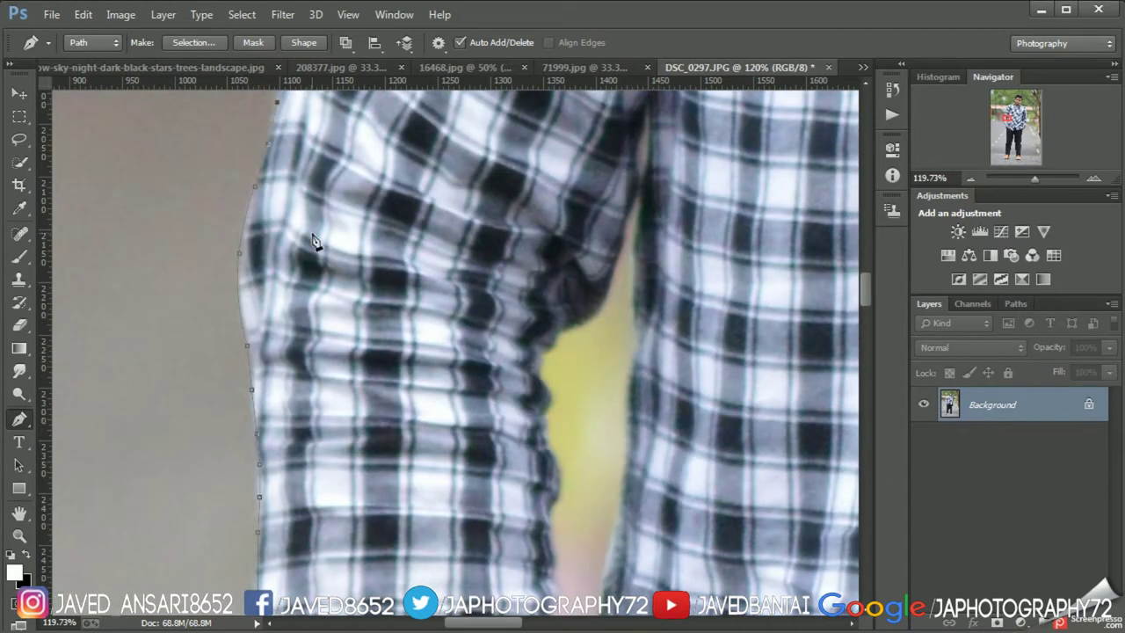
pyautogui.scroll(5, 314, 242)
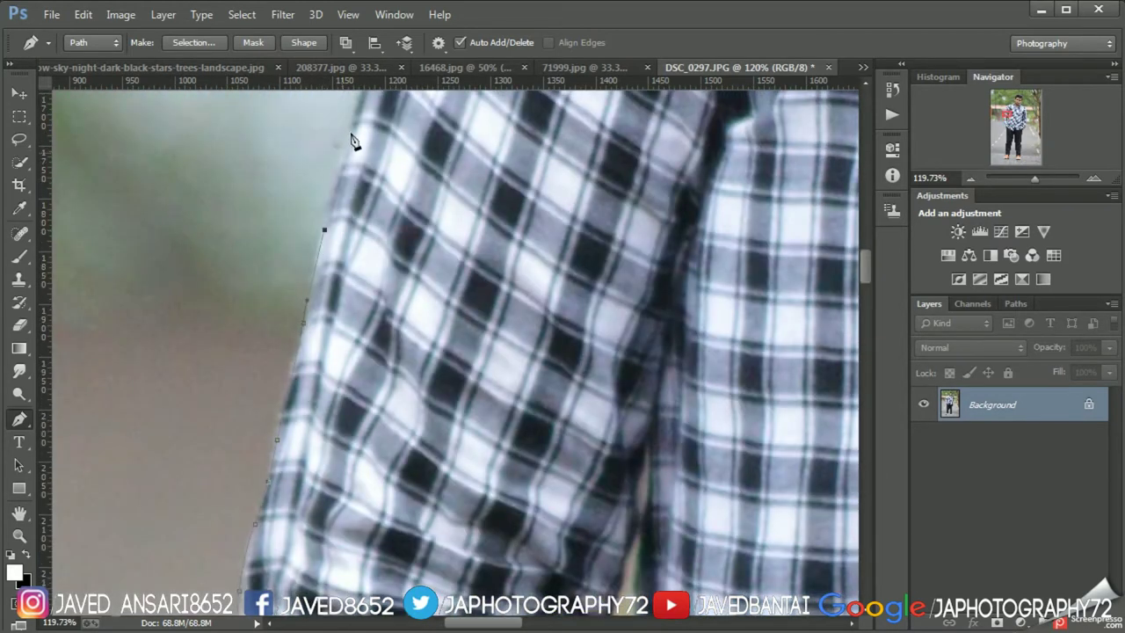
pyautogui.scroll(1, 384, 220)
pyautogui.hscroll(-2, 384, 220)
# - Trace the path up and around the shoulder curve, then zoom out
pyautogui.click(401, 305)
pyautogui.click(445, 205)
pyautogui.click(479, 127)
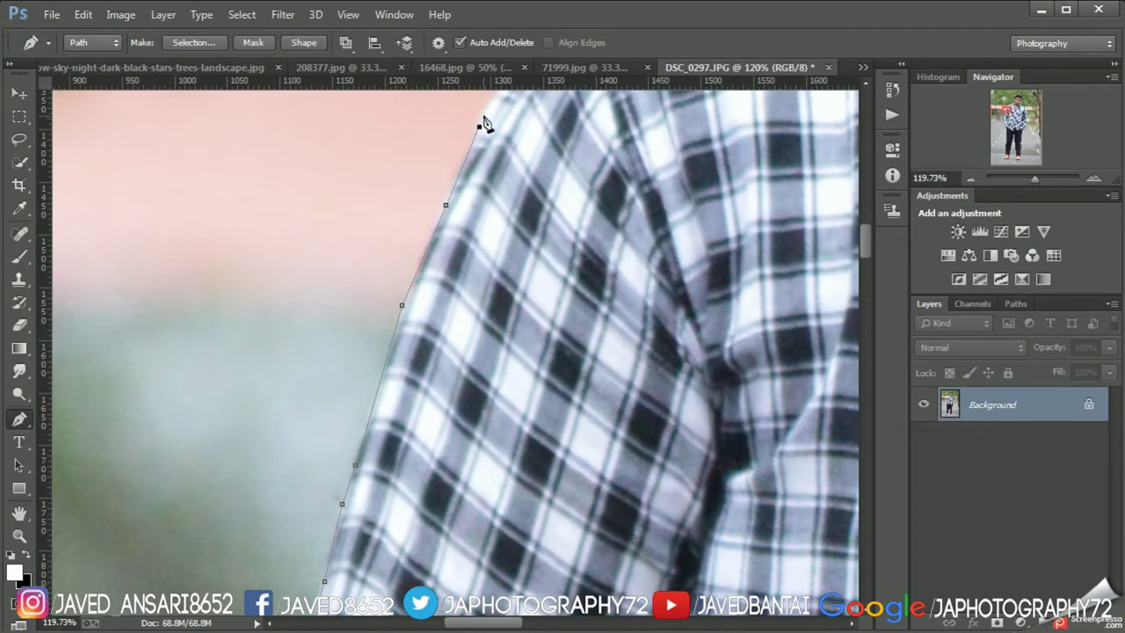
pyautogui.scroll(4, 484, 117)
pyautogui.click(533, 301)
pyautogui.click(556, 281)
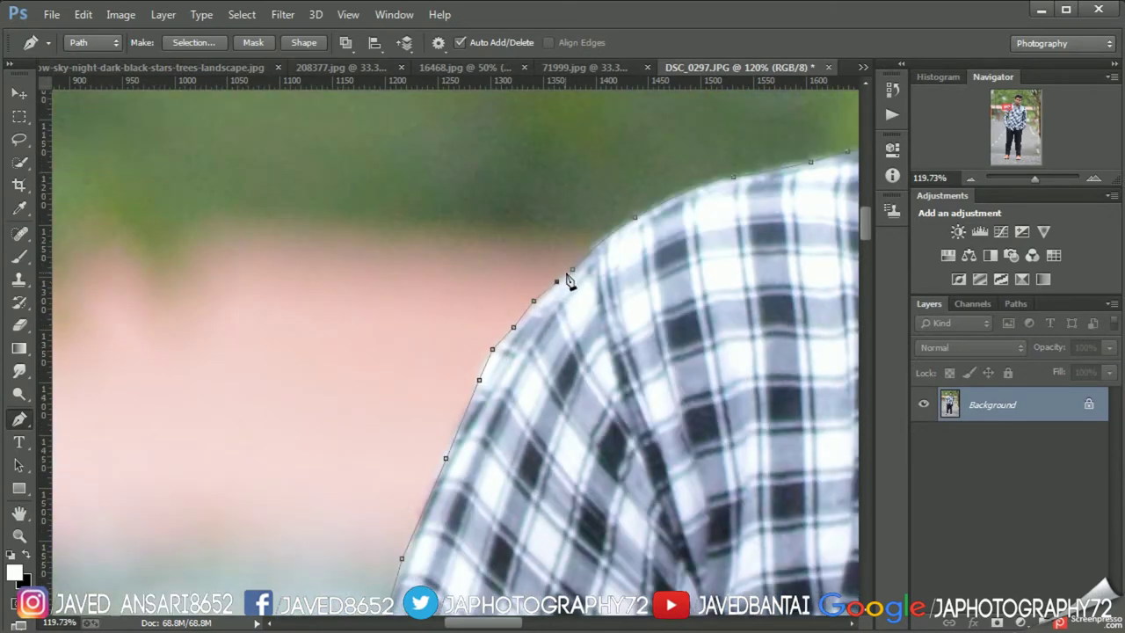
pyautogui.scroll(-5, 597, 325)
pyautogui.scroll(-4, 527, 264)
# - Convert the closed pen path into a selection via Make Selection
pyautogui.scroll(-2, 463, 224)
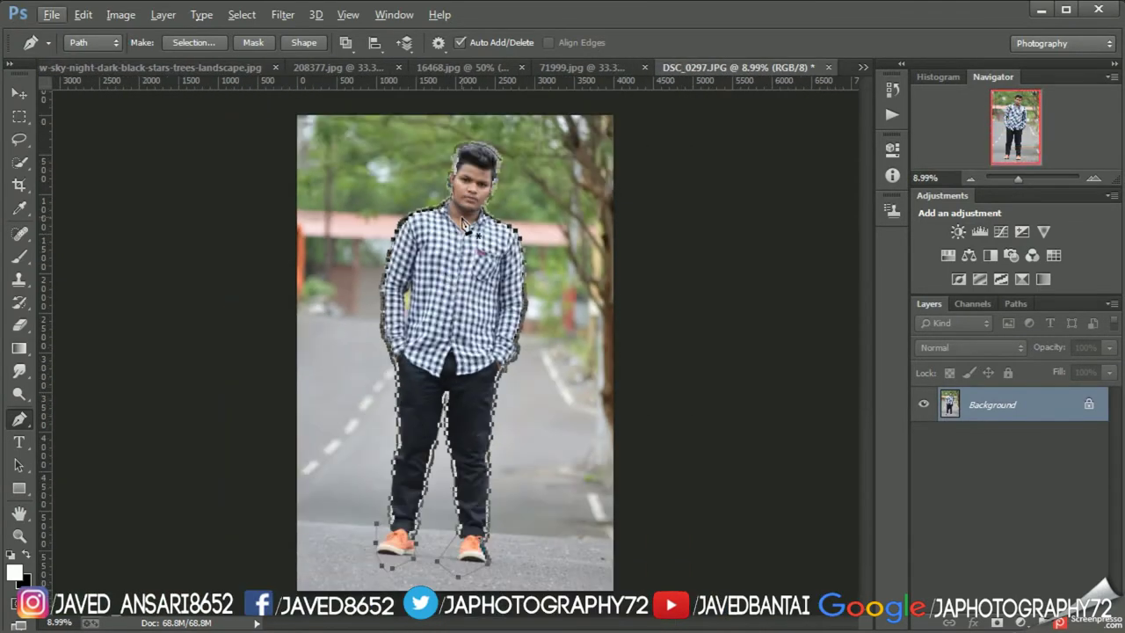
pyautogui.rightClick(463, 223)
pyautogui.click(580, 322)
pyautogui.click(650, 123)
# - Duplicate the photo layer and refine the hair edges, outputting to a layer mask
pyautogui.moveTo(1044, 542); pyautogui.dragTo(1067, 622)
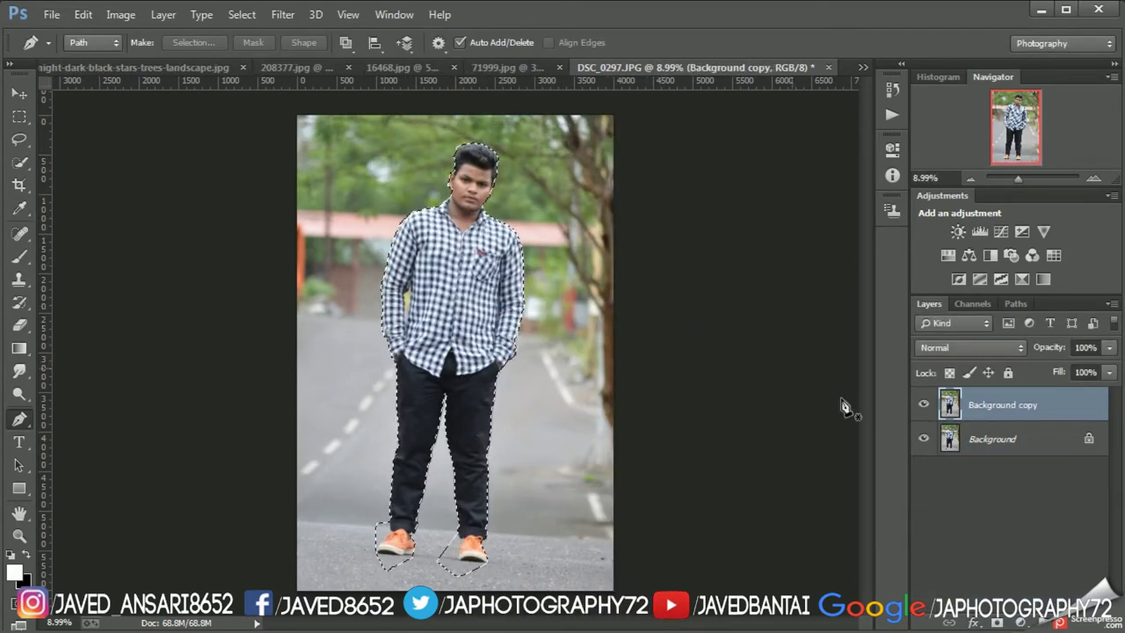
pyautogui.scroll(2, 554, 121)
pyautogui.scroll(3, 553, 122)
pyautogui.scroll(3, 554, 121)
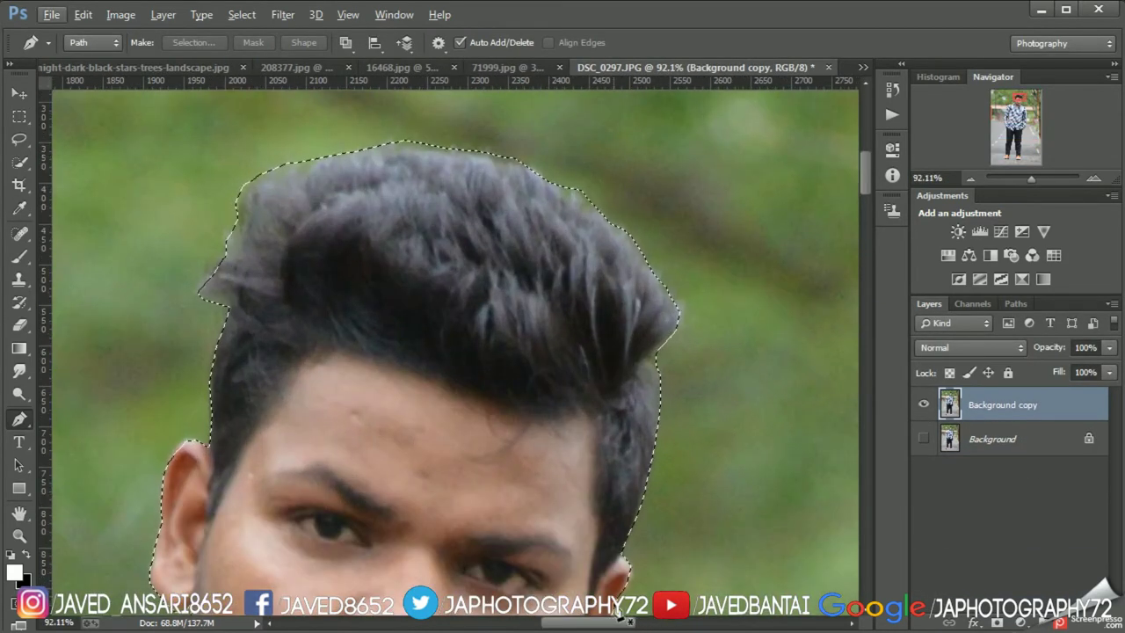
pyautogui.hscroll(3, 553, 122)
pyautogui.press('w')
pyautogui.hotkey('ctrl', 'alt', 'r')
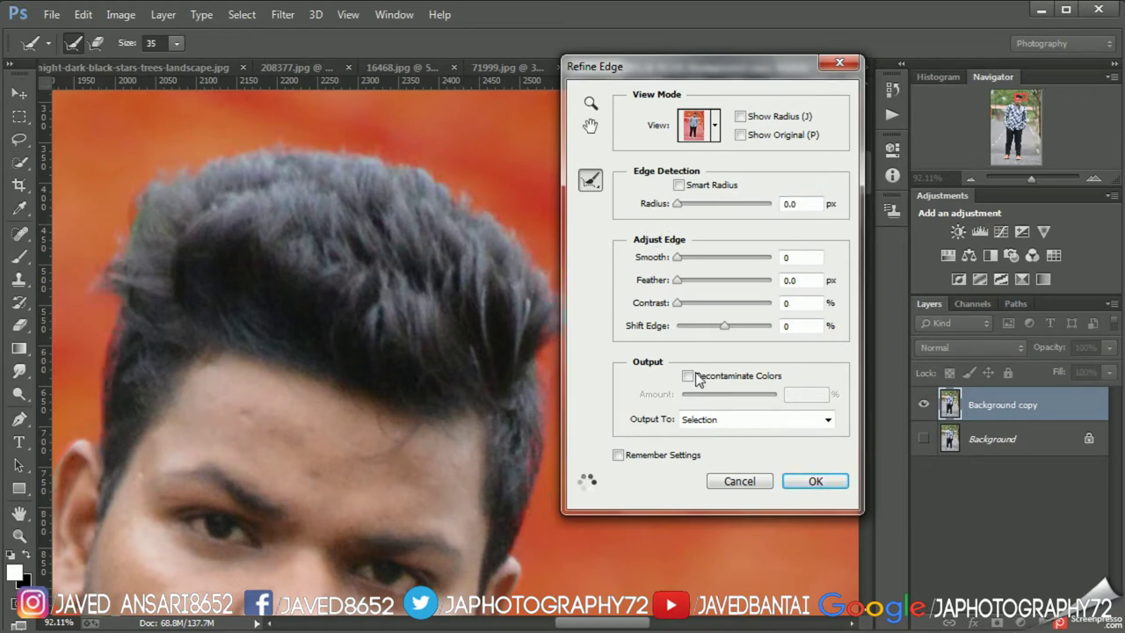
pyautogui.click(804, 485)
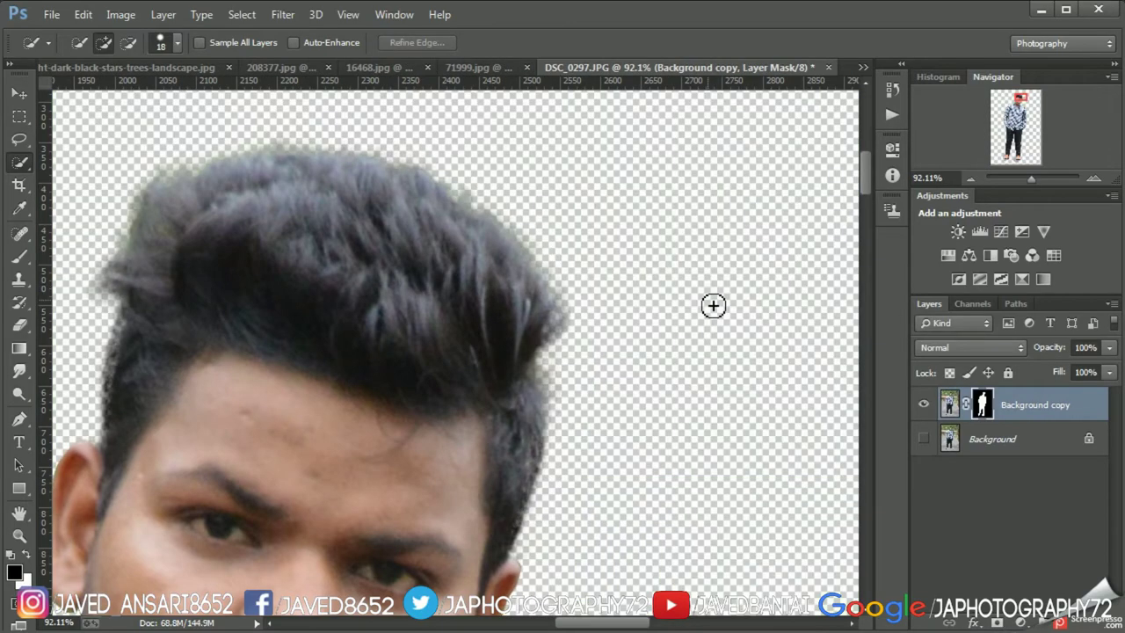
# - Pen-trace the yellow background gap between the man's arm and torso
pyautogui.scroll(-5, 339, 359)
pyautogui.scroll(-5, 339, 359)
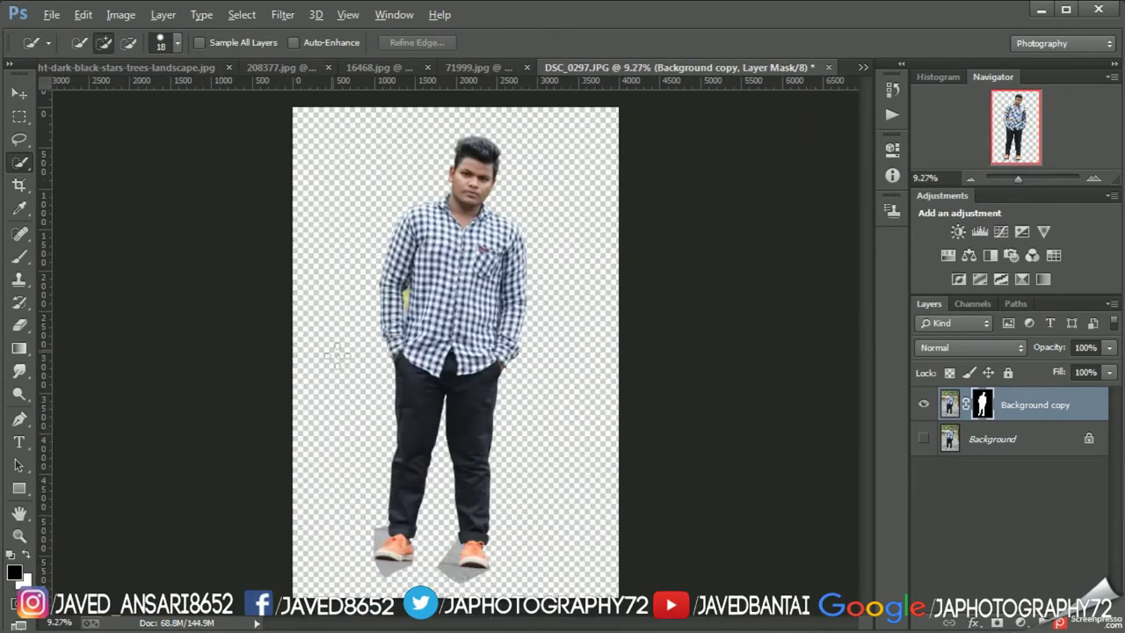
pyautogui.scroll(5, 431, 264)
pyautogui.scroll(4, 432, 263)
pyautogui.click(19, 419)
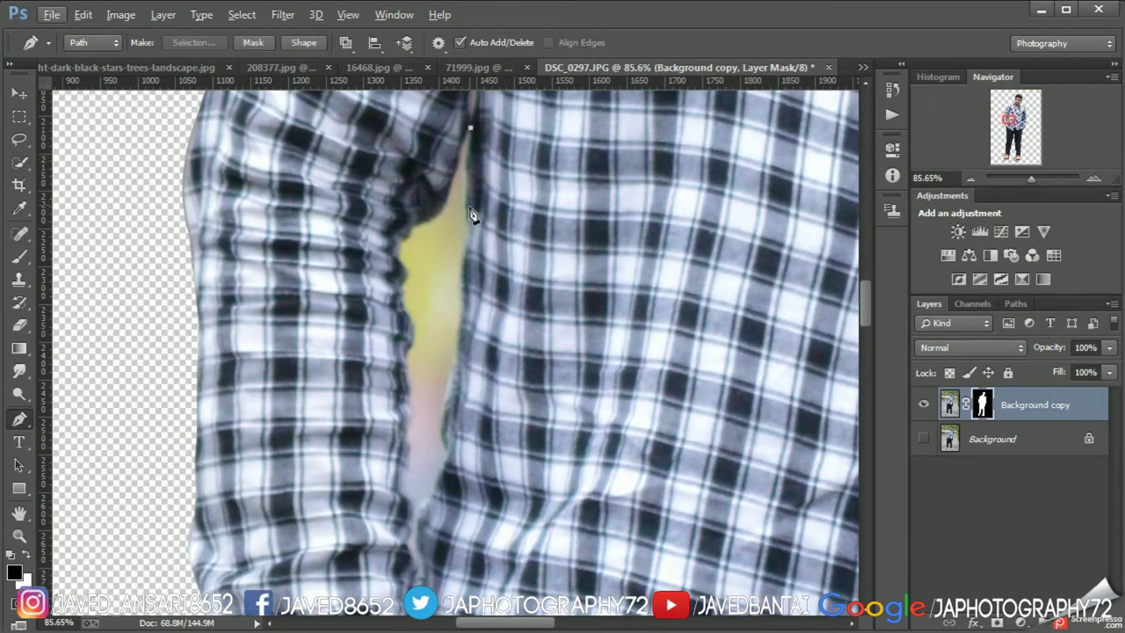
pyautogui.scroll(2, 470, 215)
pyautogui.scroll(-1, 470, 237)
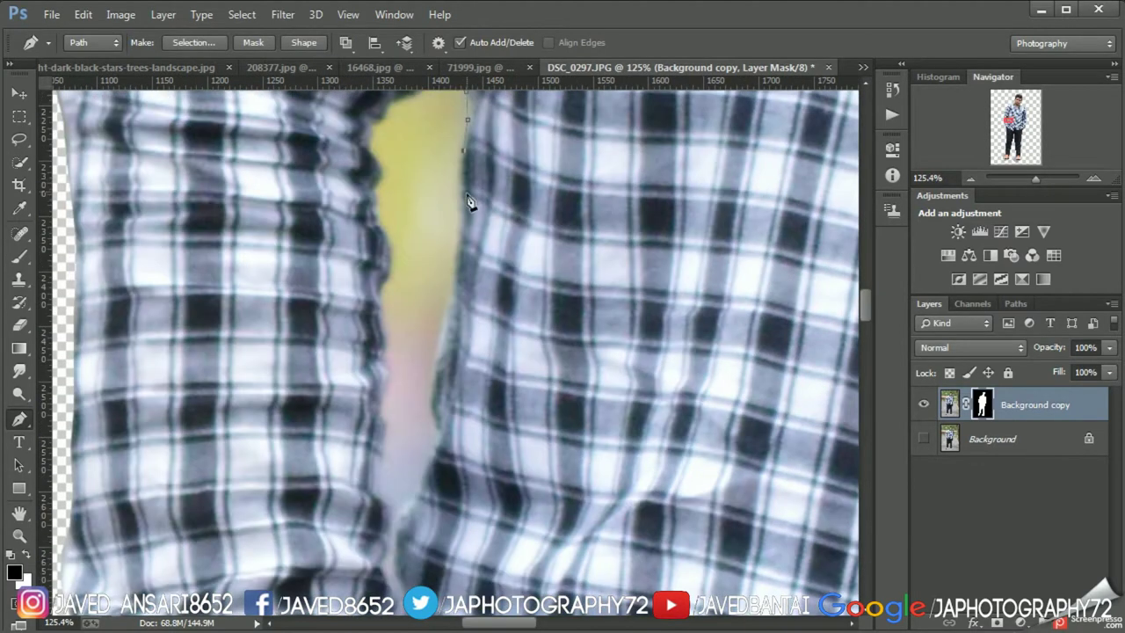
pyautogui.scroll(-1, 464, 202)
pyautogui.scroll(-1, 447, 230)
pyautogui.scroll(-1, 439, 211)
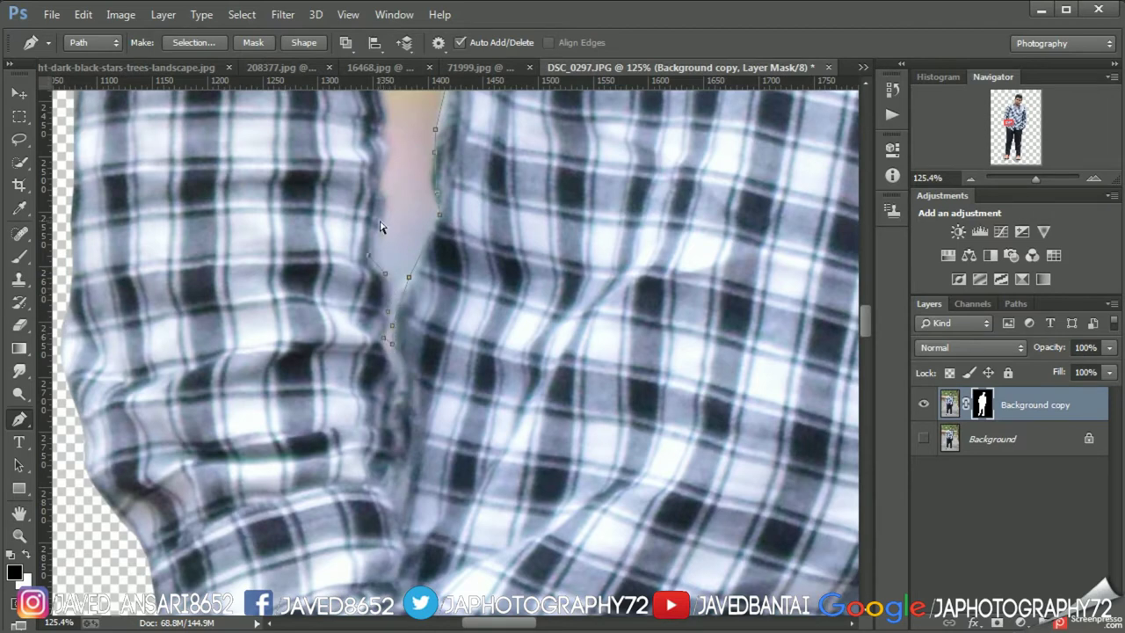
pyautogui.scroll(1, 391, 158)
pyautogui.scroll(1, 382, 211)
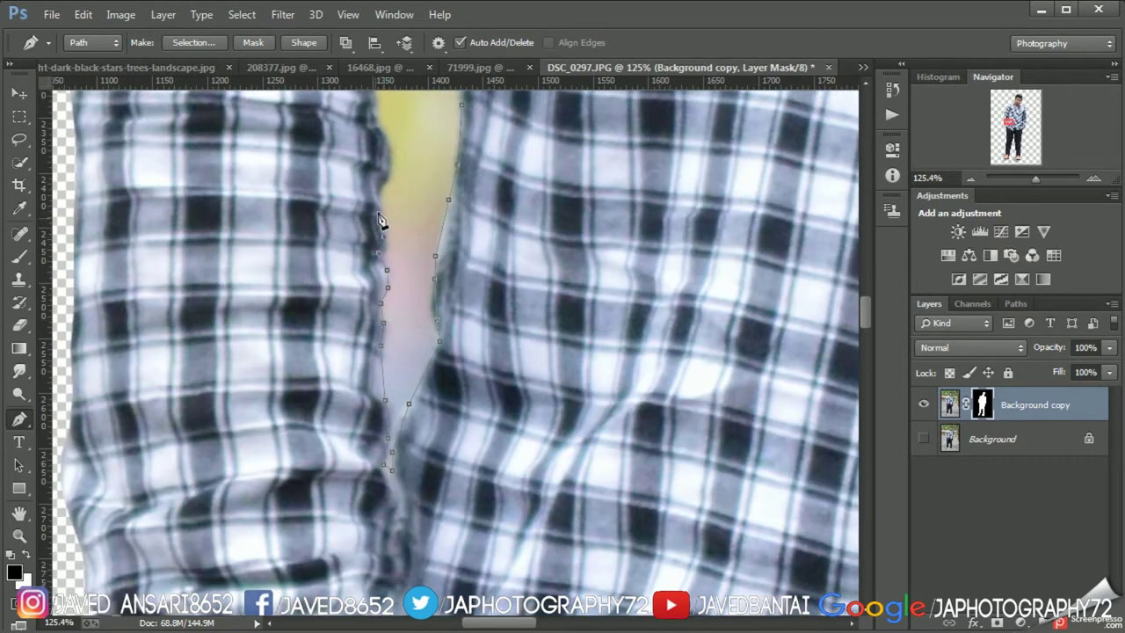
pyautogui.scroll(2, 393, 320)
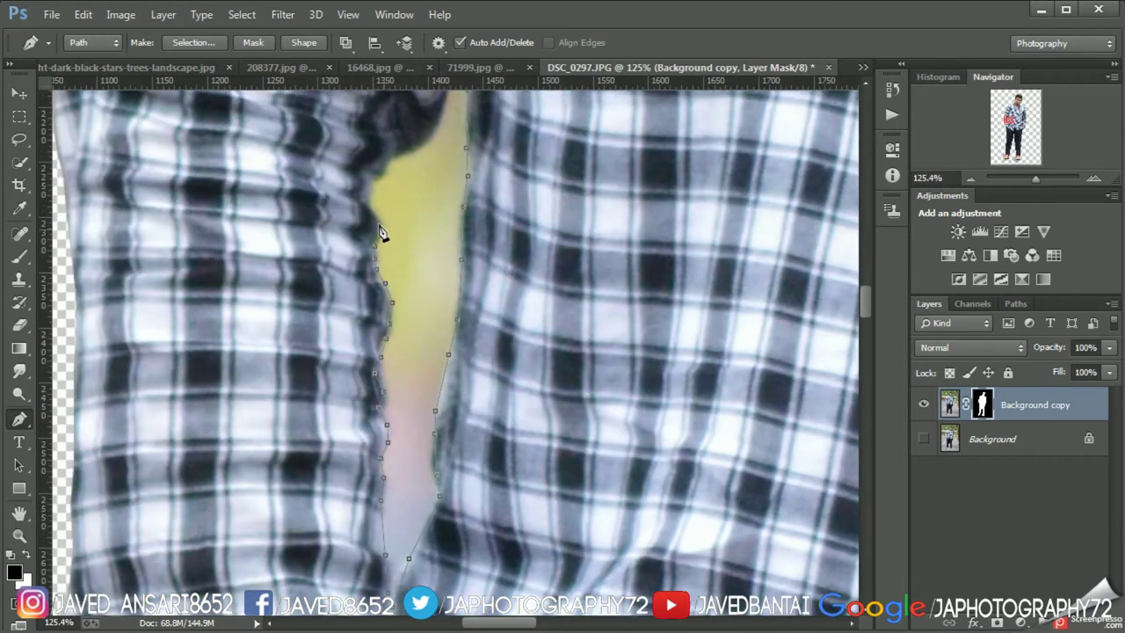
pyautogui.scroll(2, 444, 120)
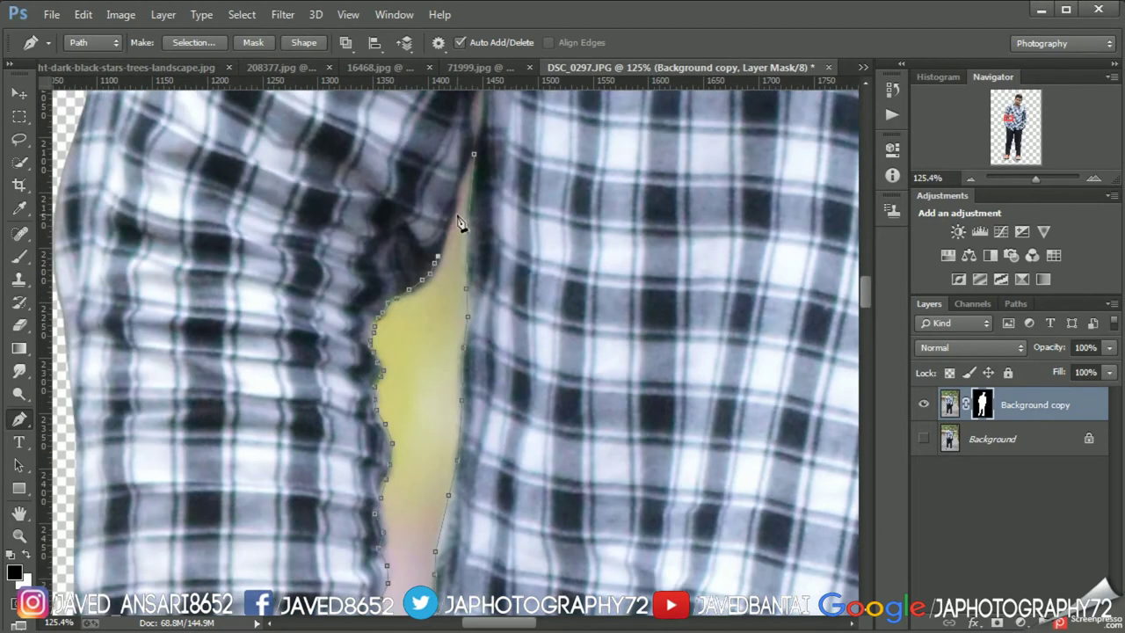
# - Delete the gap selection, deselect, fit the view, and switch to the night landscape image
pyautogui.rightClick(474, 158)
pyautogui.click(562, 220)
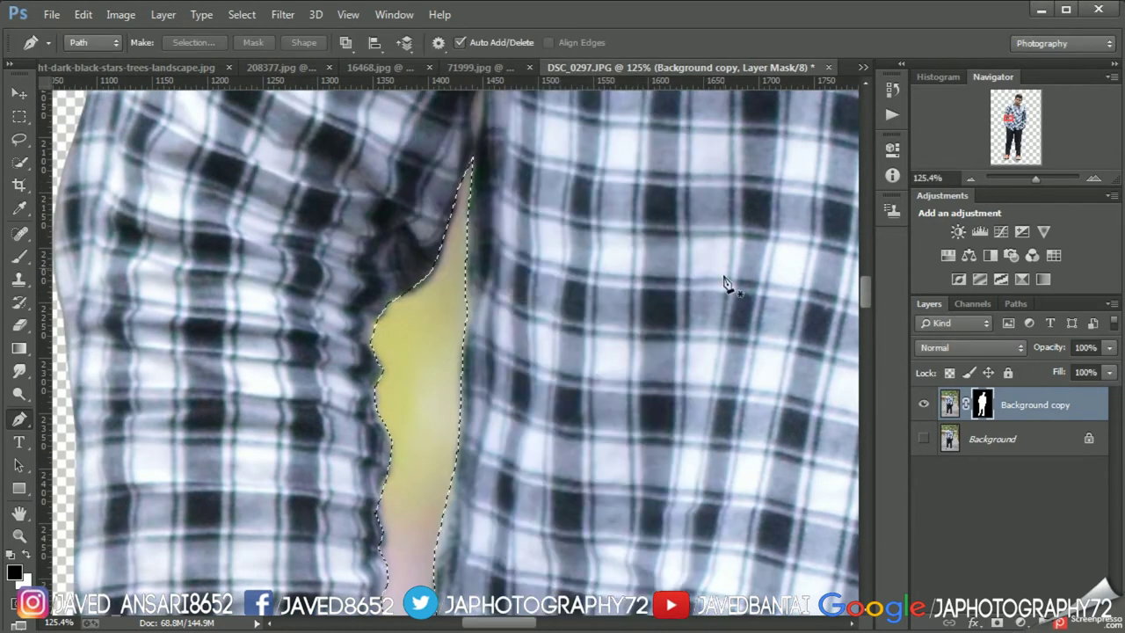
pyautogui.press('Delete')
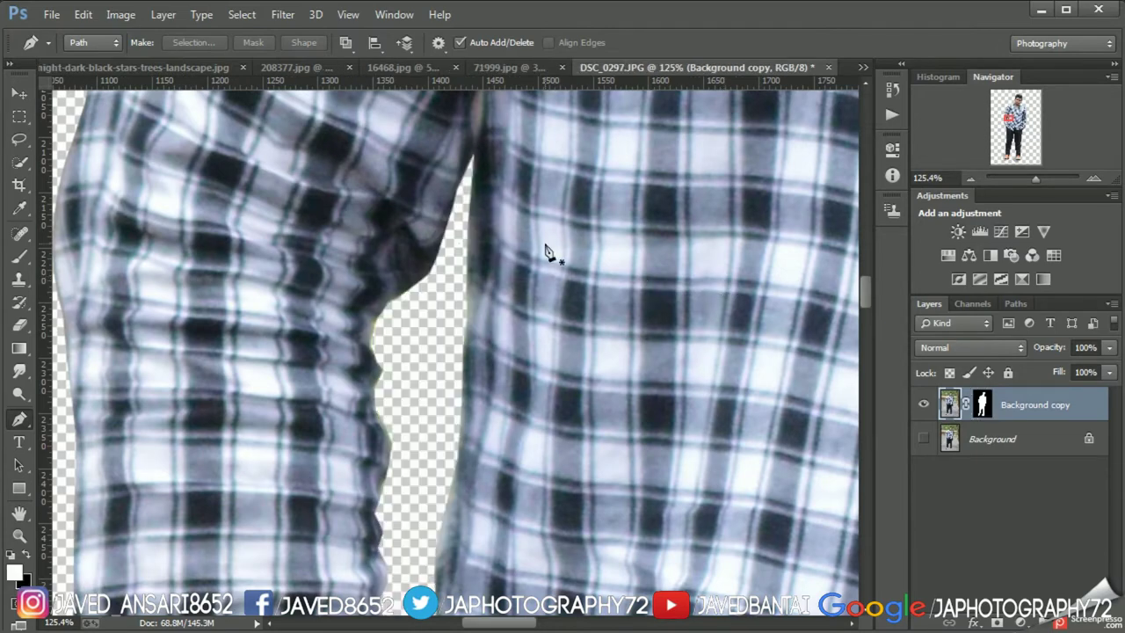
pyautogui.hotkey('ctrl', 'd')
pyautogui.hotkey('ctrl', '0')
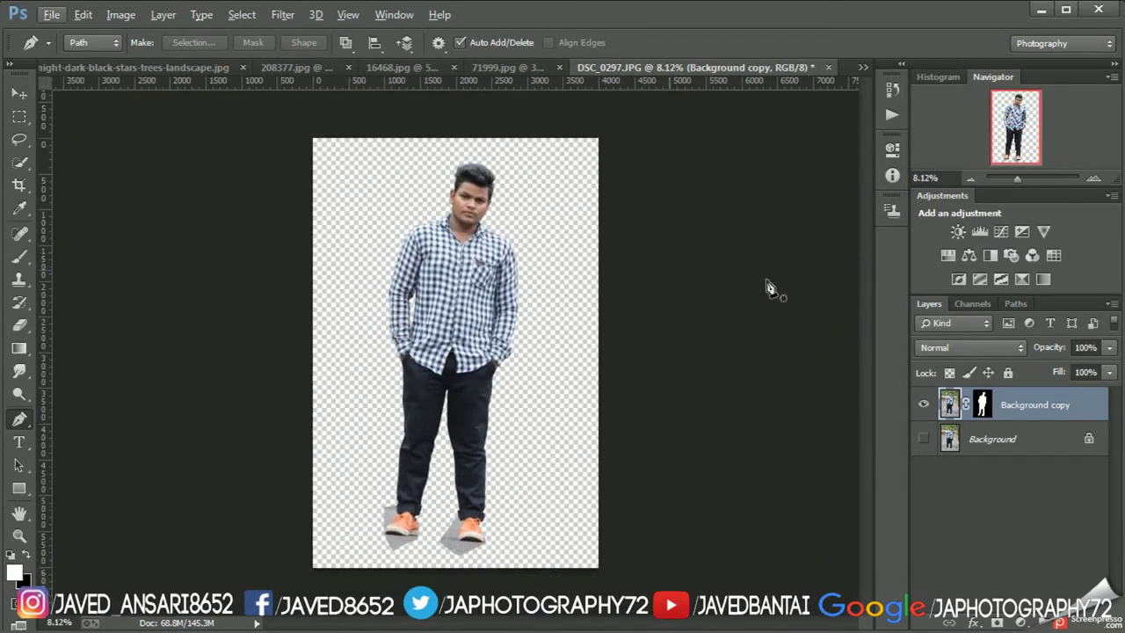
pyautogui.hotkey('ctrl', 'Tab')
# - Move the starry snowy night photo into the DSC_0011 document as Layer 1
pyautogui.click(79, 66)
pyautogui.click(406, 68)
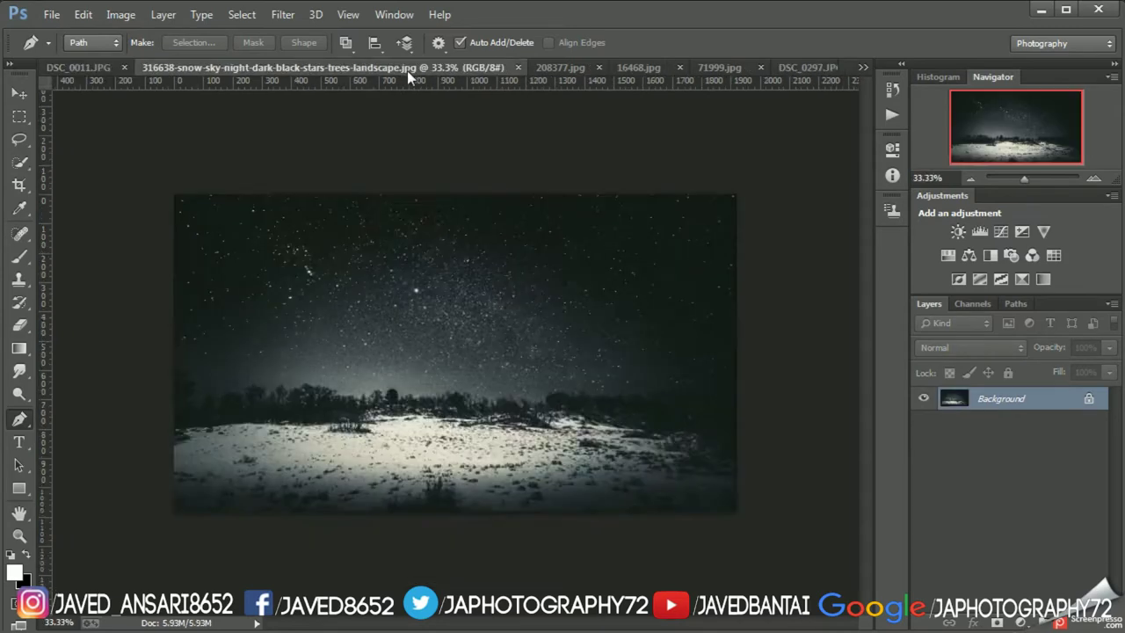
pyautogui.moveTo(407, 68); pyautogui.dragTo(422, 155)
pyautogui.press('v')
pyautogui.moveTo(439, 334); pyautogui.dragTo(676, 151)
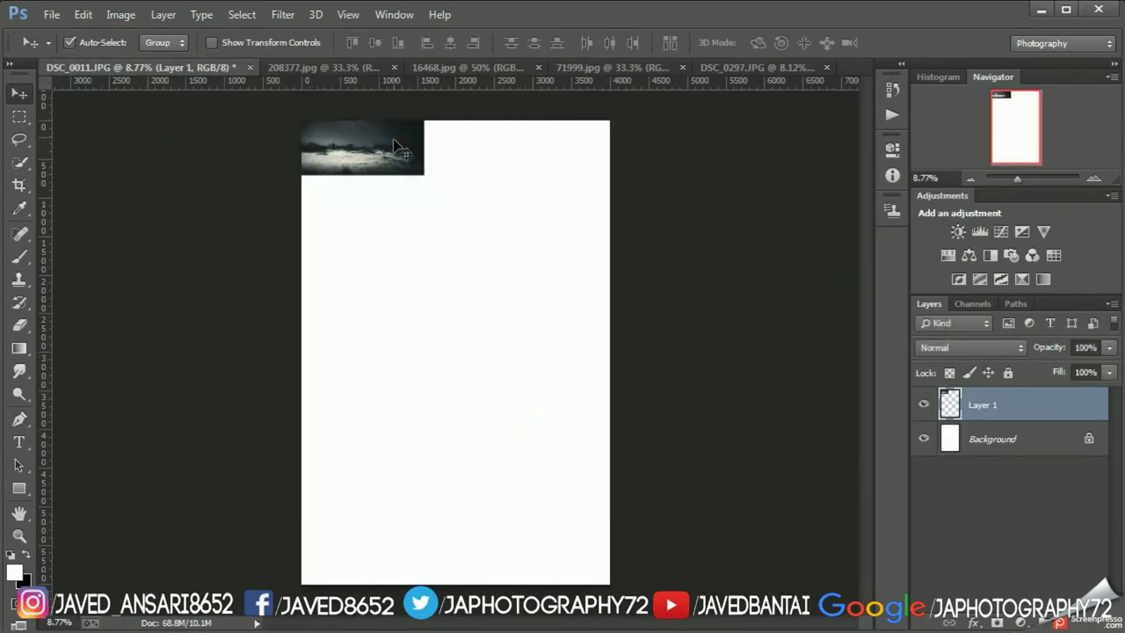
# - Scale the night photo up with Free Transform until it overflows the portrait canvas
pyautogui.hotkey('ctrl', 't')
pyautogui.moveTo(250, 44); pyautogui.dragTo(263, 47)
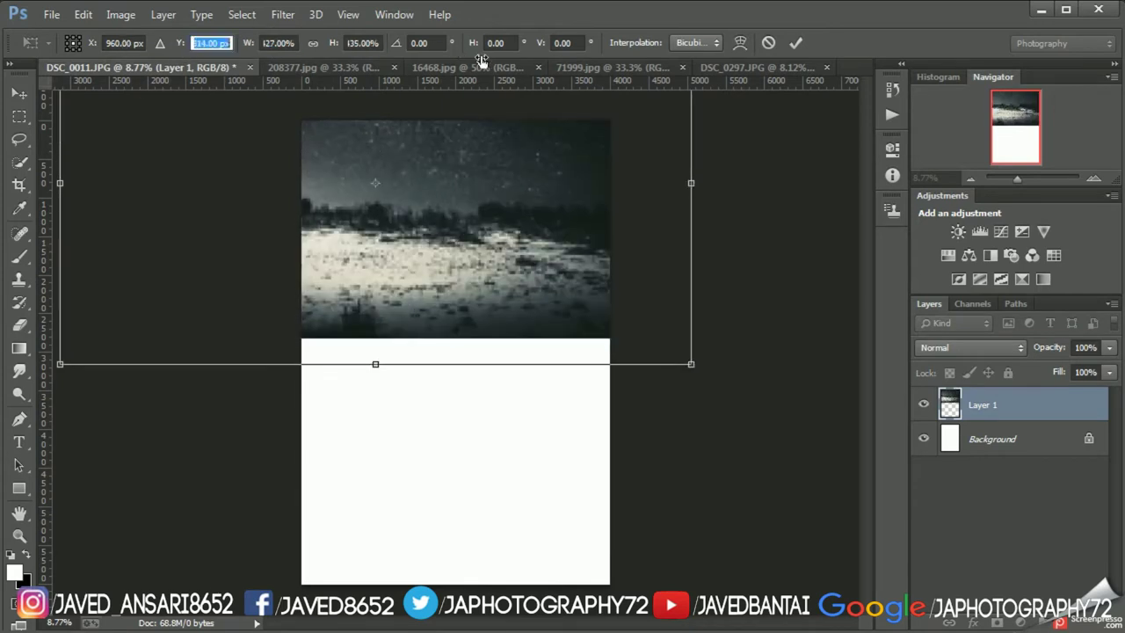
pyautogui.moveTo(179, 44); pyautogui.dragTo(383, 69)
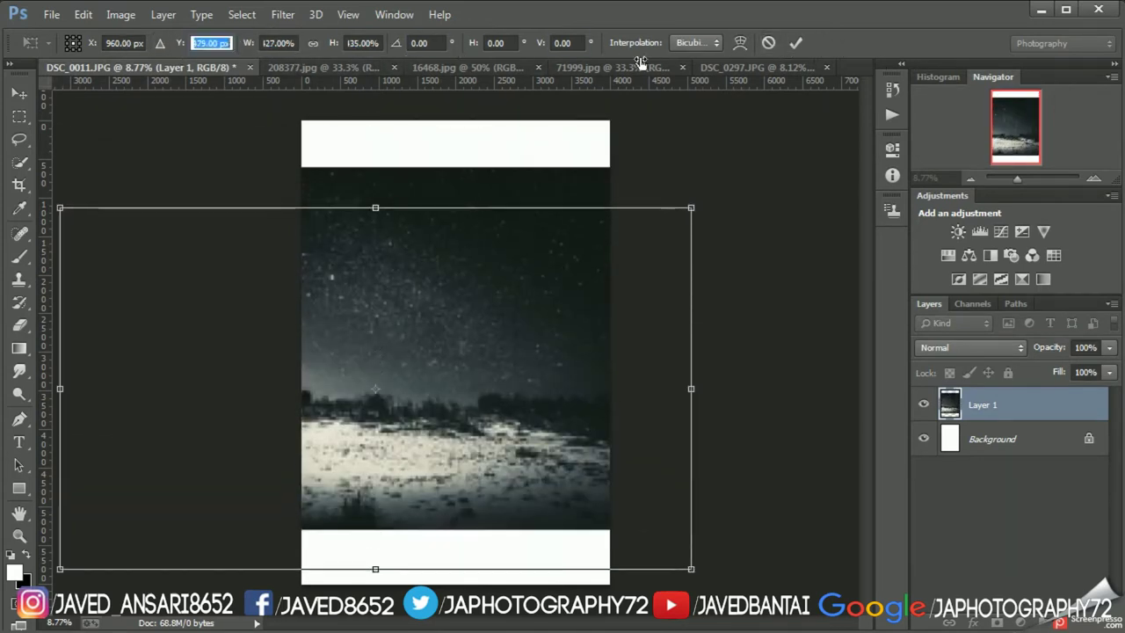
pyautogui.click(383, 69)
pyautogui.click(201, 70)
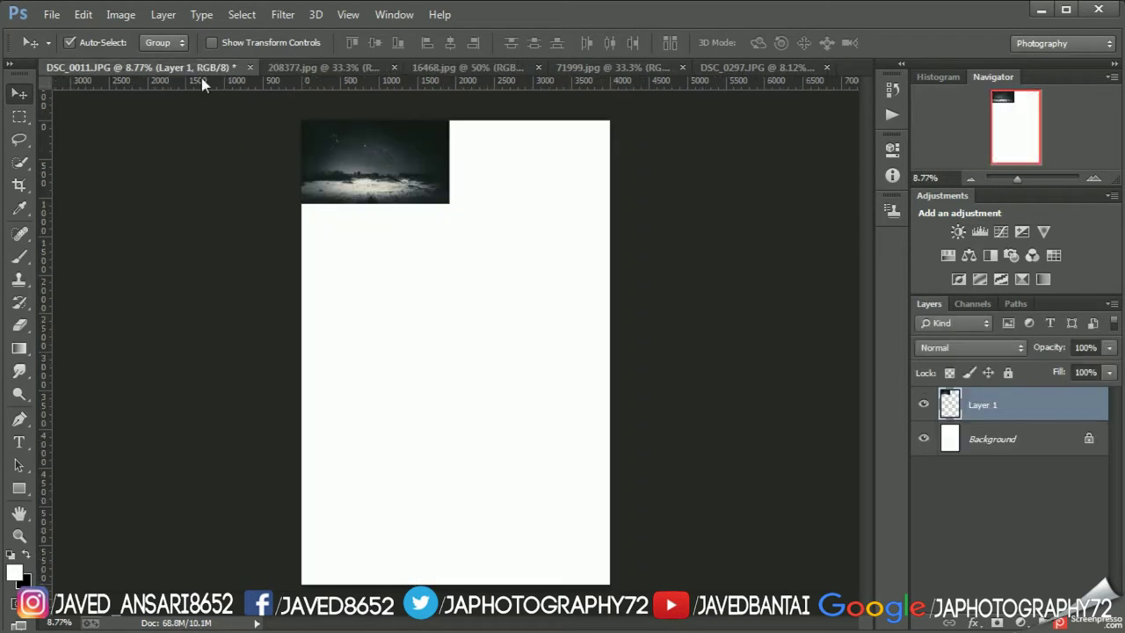
pyautogui.hotkey('ctrl', 't')
pyautogui.moveTo(447, 204); pyautogui.dragTo(773, 464)
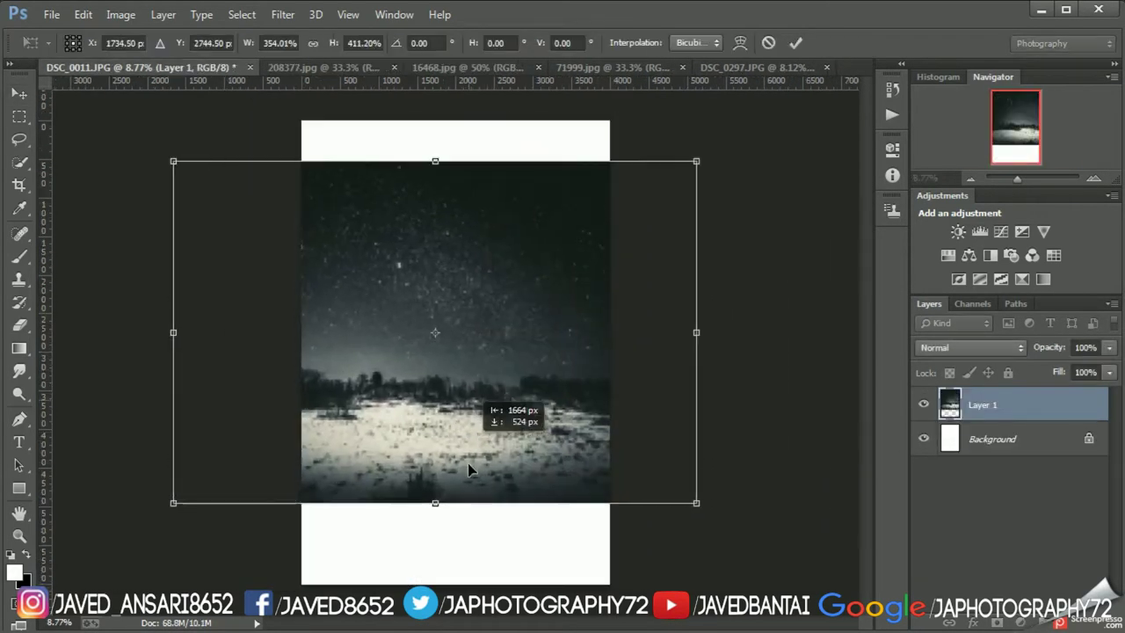
pyautogui.moveTo(573, 394)
pyautogui.mouseDown()
pyautogui.moveTo(468, 514)
pyautogui.moveTo(469, 470)
pyautogui.mouseUp()
pyautogui.moveTo(695, 242); pyautogui.dragTo(791, 96)
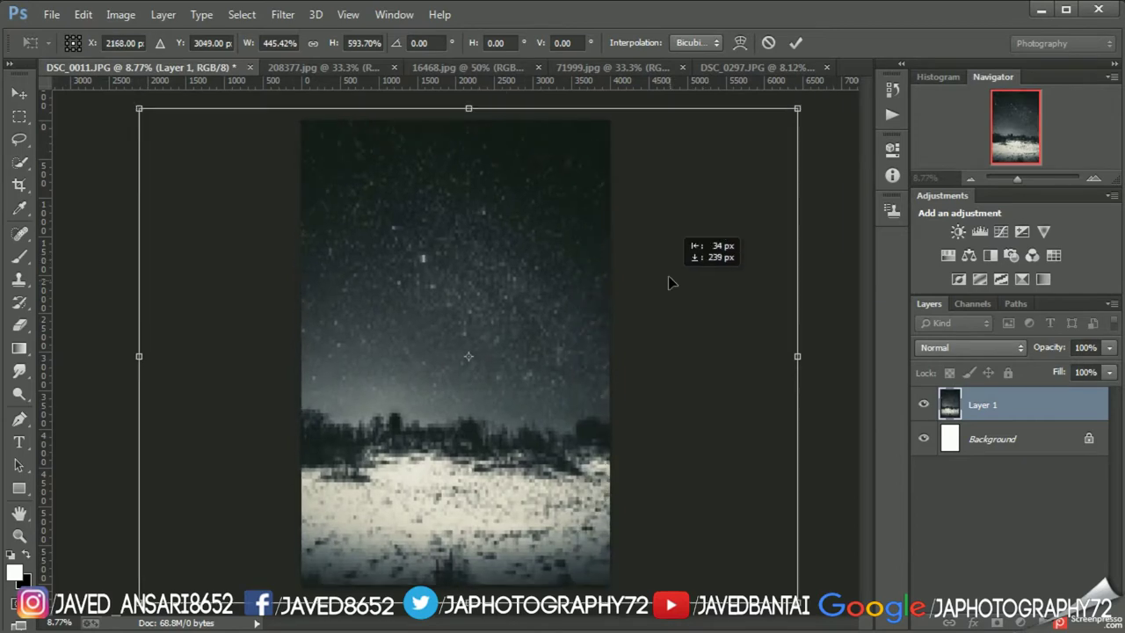
pyautogui.moveTo(703, 264); pyautogui.dragTo(668, 275)
pyautogui.moveTo(802, 105); pyautogui.dragTo(638, 183)
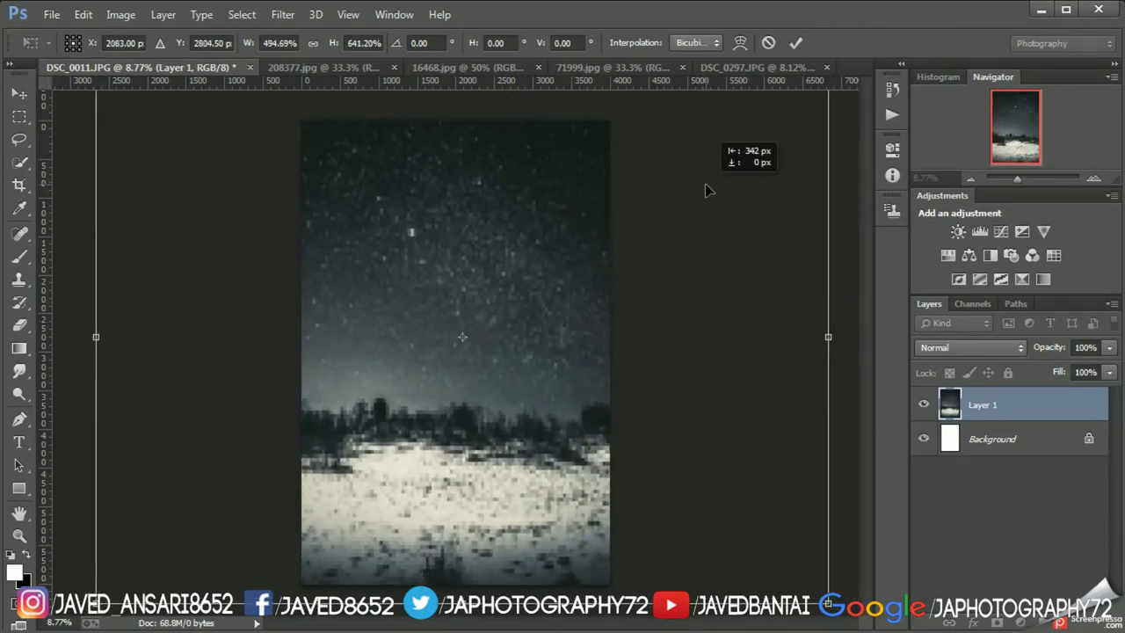
# - Commit the scaling, blur the night sky with a 6.8-pixel Gaussian Blur, then switch to DSC_0297
pyautogui.press('Return')
pyautogui.hotkey('ctrl', '0')
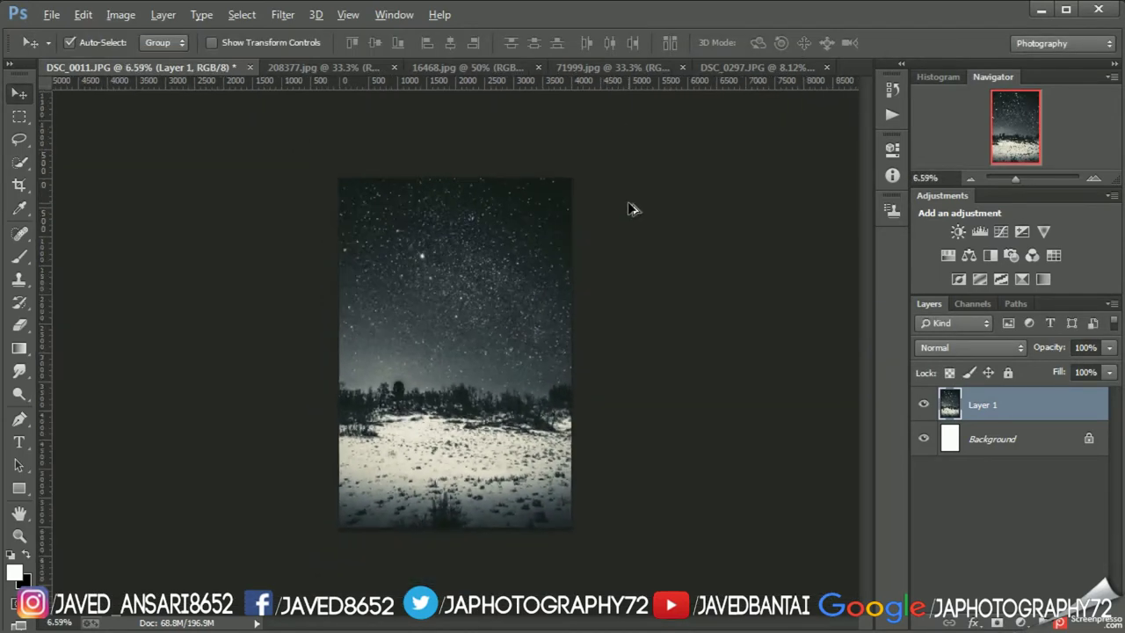
pyautogui.click(253, 15)
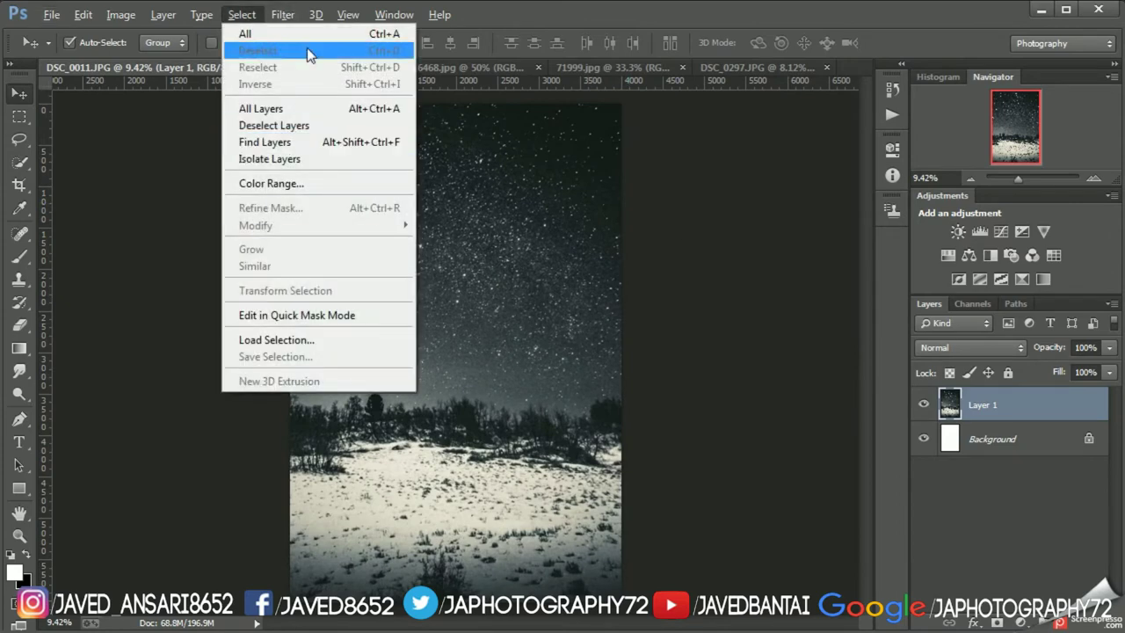
pyautogui.click(677, 396)
pyautogui.moveTo(785, 423); pyautogui.dragTo(772, 422)
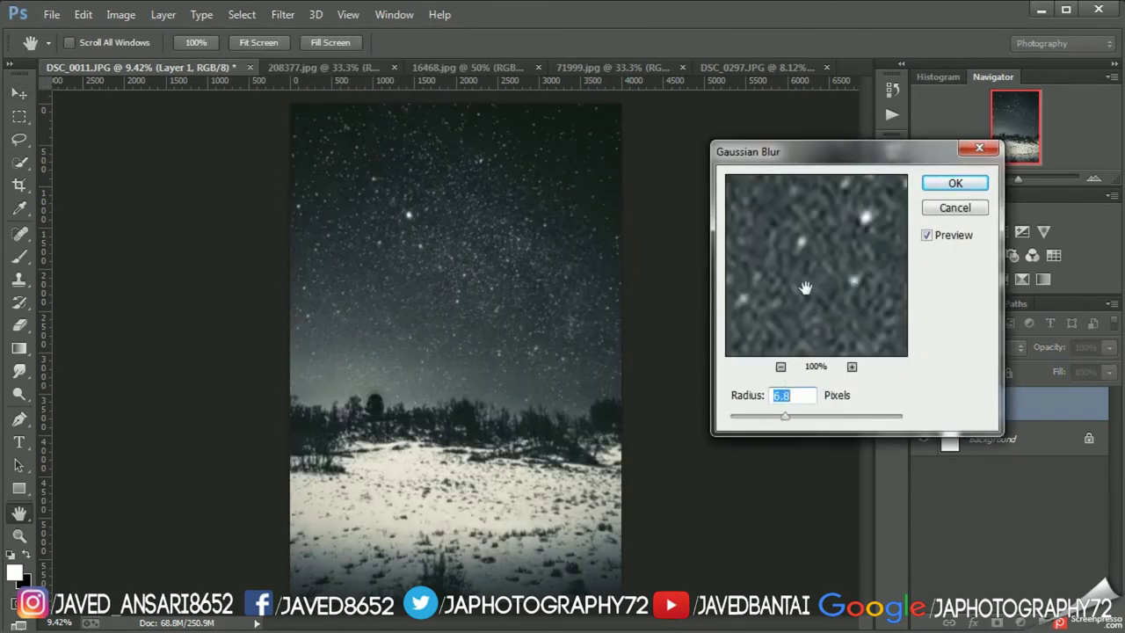
pyautogui.press('Return')
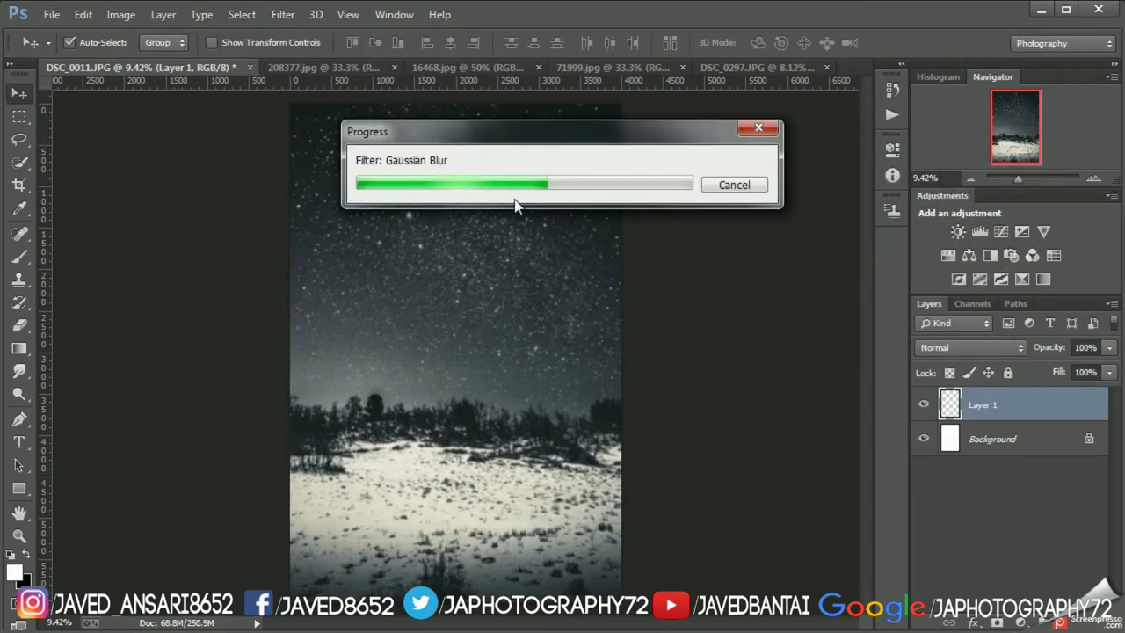
pyautogui.click(732, 67)
pyautogui.moveTo(471, 269); pyautogui.dragTo(189, 88)
# - Drag the cut-out man into the starry scene and scale him to size
pyautogui.hotkey('ctrl', 'z')
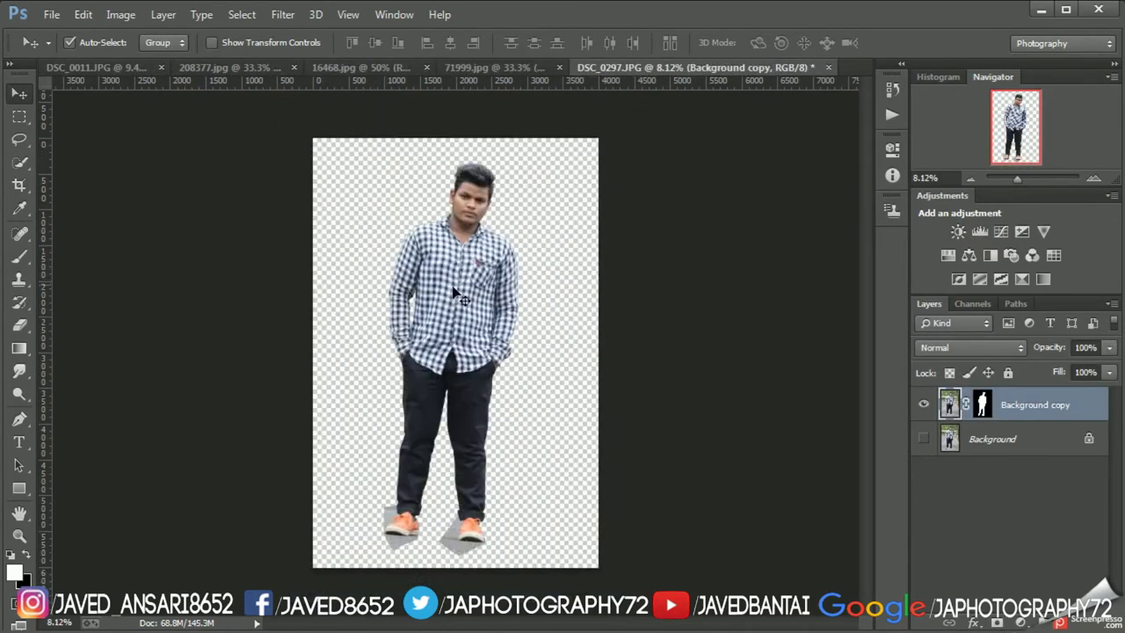
pyautogui.moveTo(400, 290)
pyautogui.mouseDown()
pyautogui.moveTo(503, 408)
pyautogui.moveTo(493, 479)
pyautogui.mouseUp()
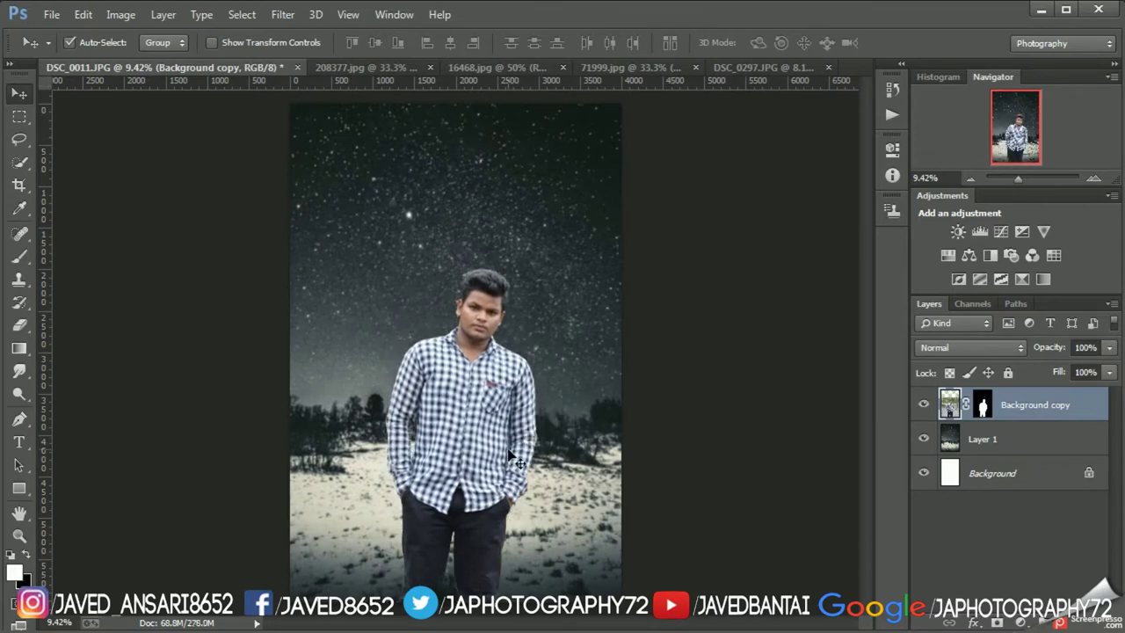
pyautogui.hotkey('ctrl', 't')
pyautogui.moveTo(249, 42); pyautogui.dragTo(400, 41)
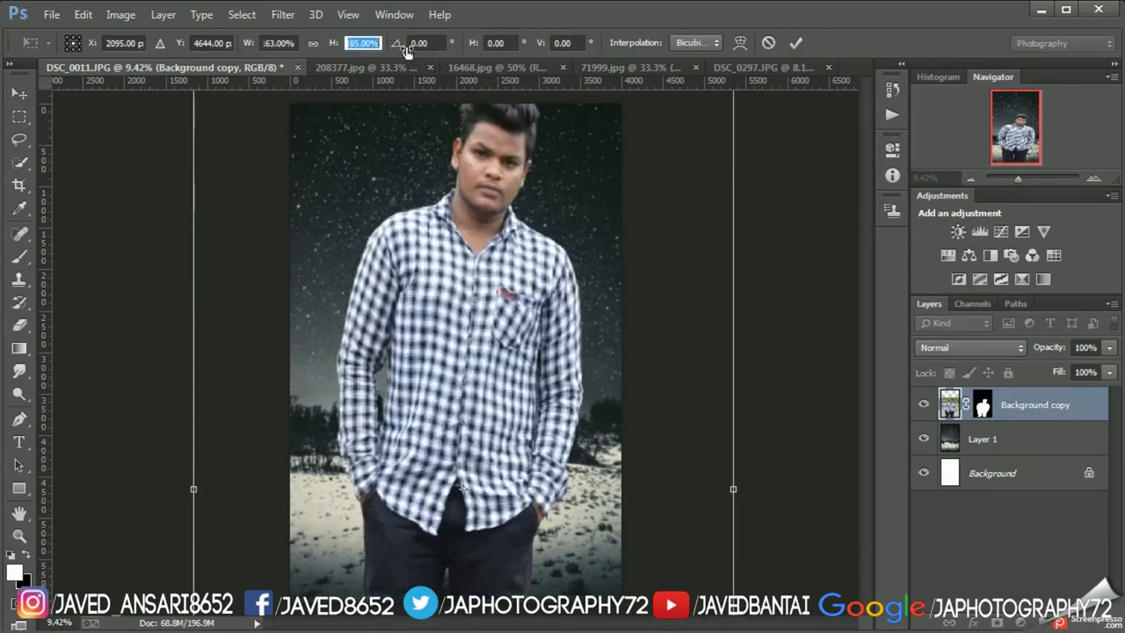
pyautogui.moveTo(249, 42); pyautogui.dragTo(249, 49)
pyautogui.moveTo(333, 43); pyautogui.dragTo(322, 45)
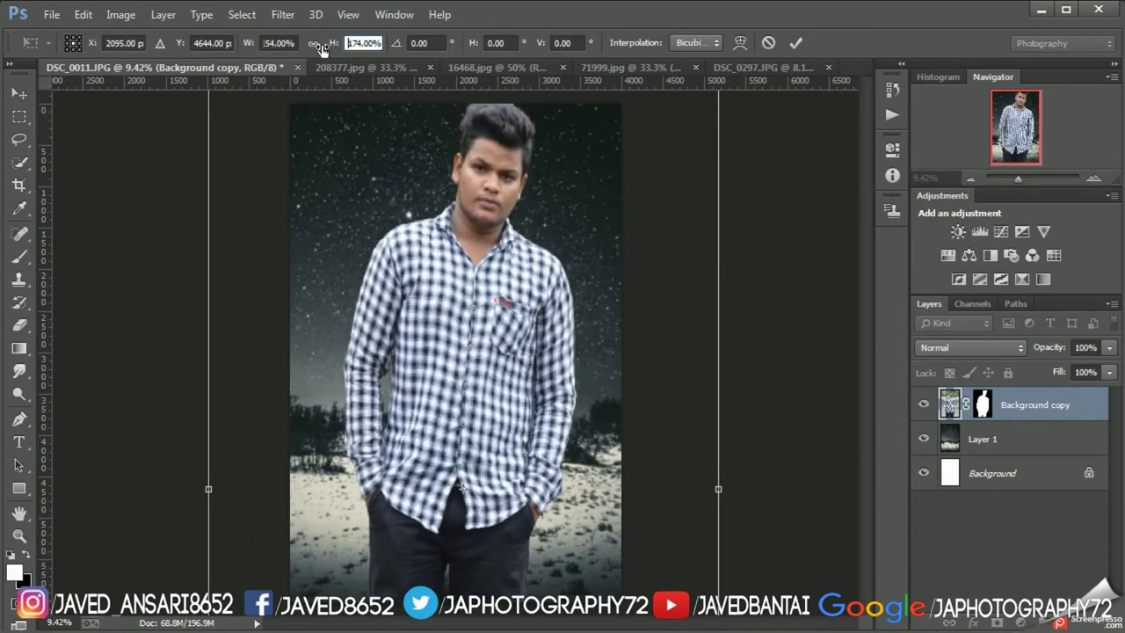
pyautogui.moveTo(248, 48); pyautogui.dragTo(242, 49)
pyautogui.moveTo(334, 42); pyautogui.dragTo(324, 48)
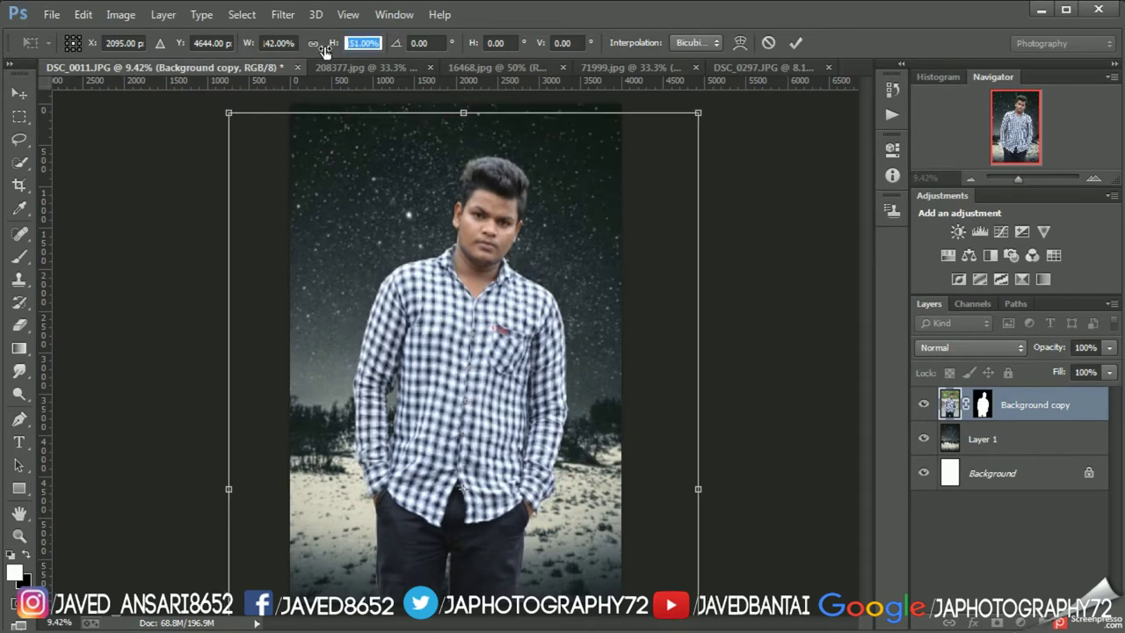
pyautogui.moveTo(247, 50); pyautogui.dragTo(241, 51)
pyautogui.moveTo(334, 42); pyautogui.dragTo(323, 44)
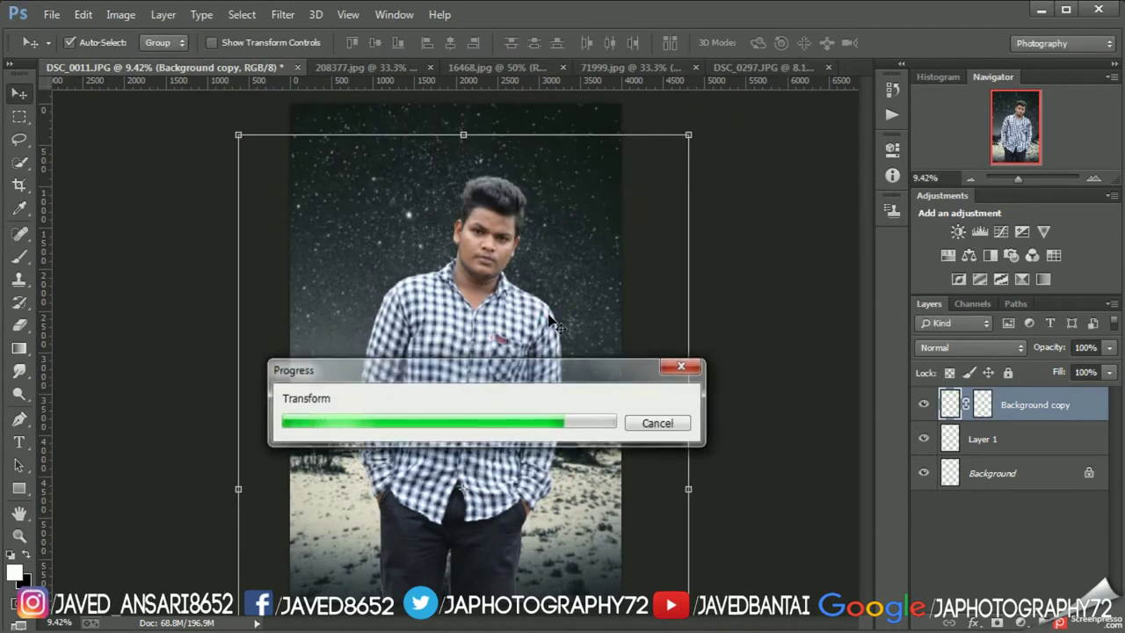
# - Rotate the man about -1.78° and commit the transform
pyautogui.scroll(-2, 552, 320)
pyautogui.scroll(2, 551, 320)
pyautogui.hotkey('ctrl', 't')
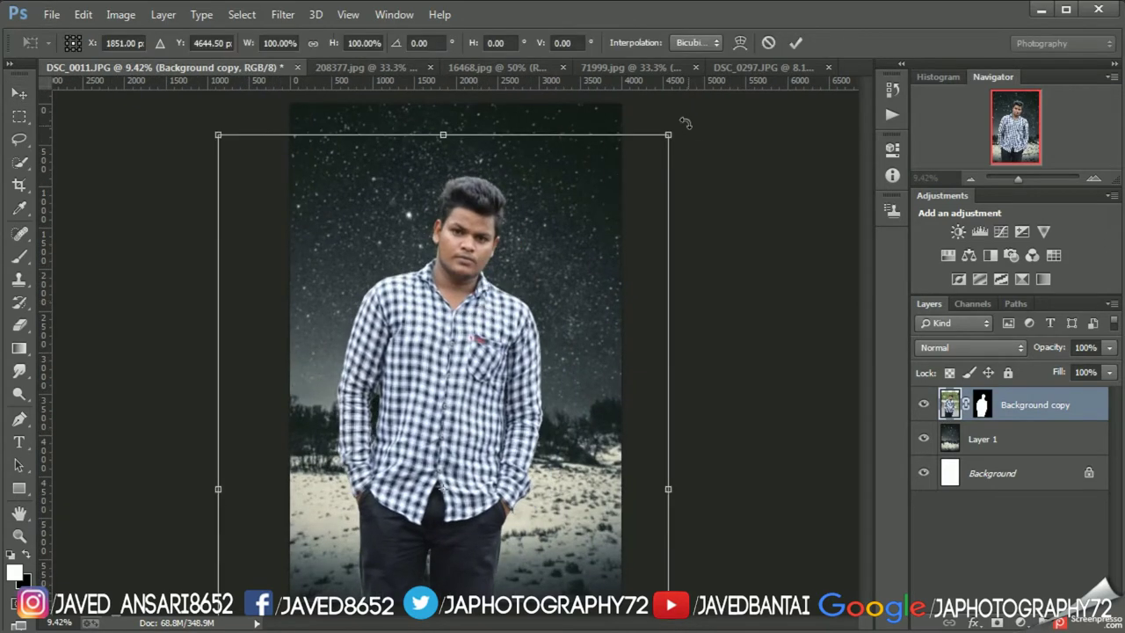
pyautogui.moveTo(689, 126); pyautogui.dragTo(684, 117)
pyautogui.press('Return')
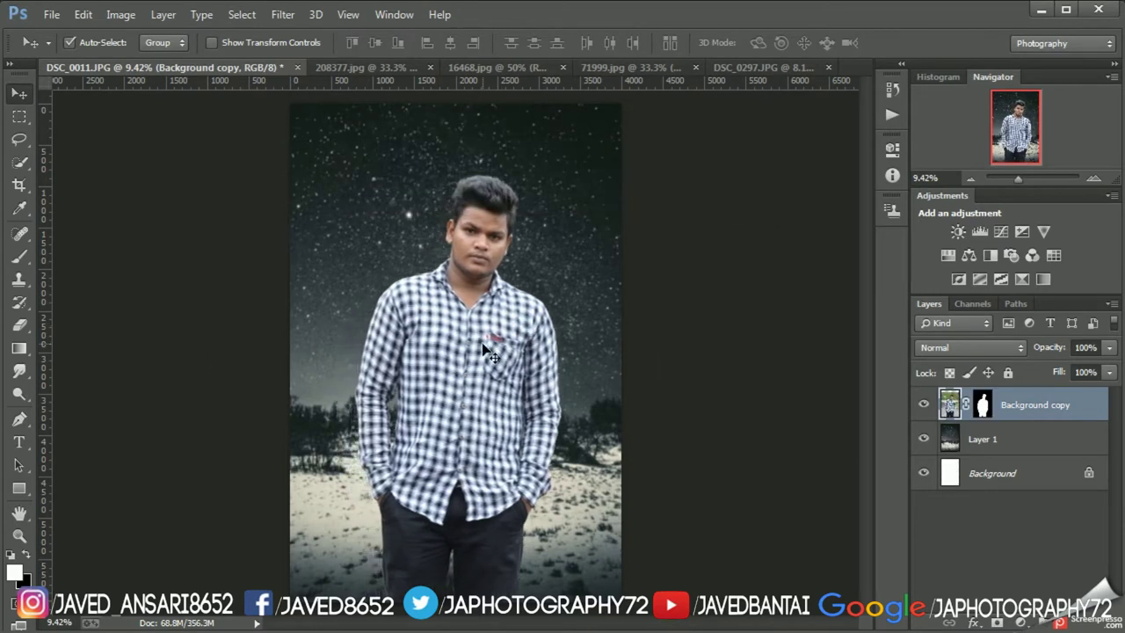
# - Load the man's mask as a selection and copy his figure onto a new layer
pyautogui.scroll(-1, 482, 342)
pyautogui.rightClick(982, 406)
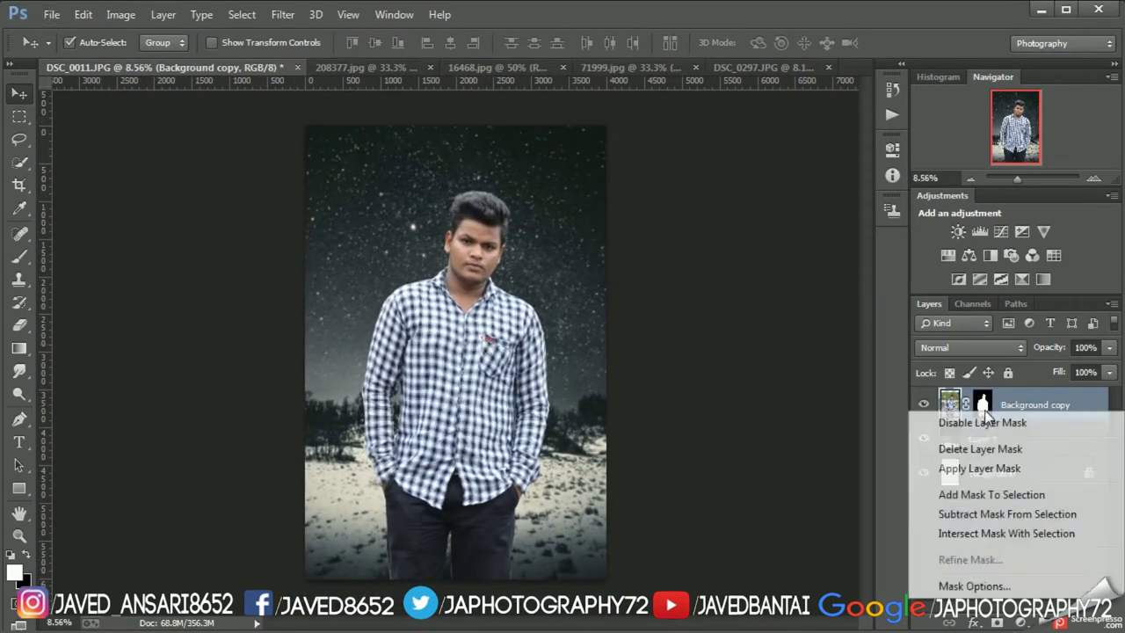
pyautogui.click(991, 494)
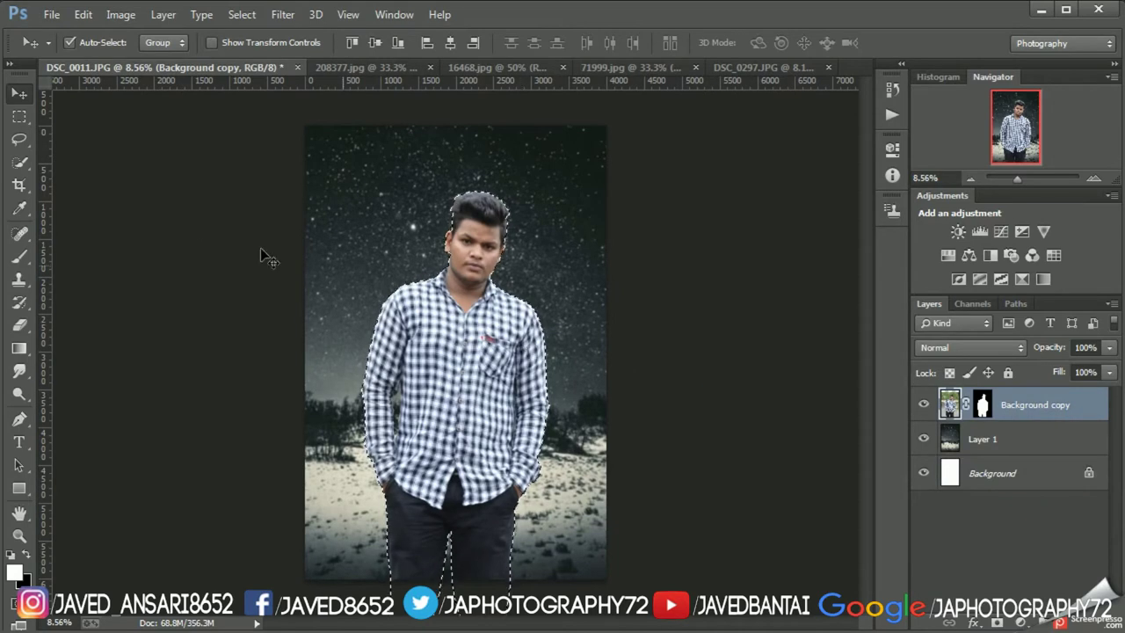
pyautogui.press('w')
pyautogui.rightClick(467, 287)
pyautogui.click(531, 428)
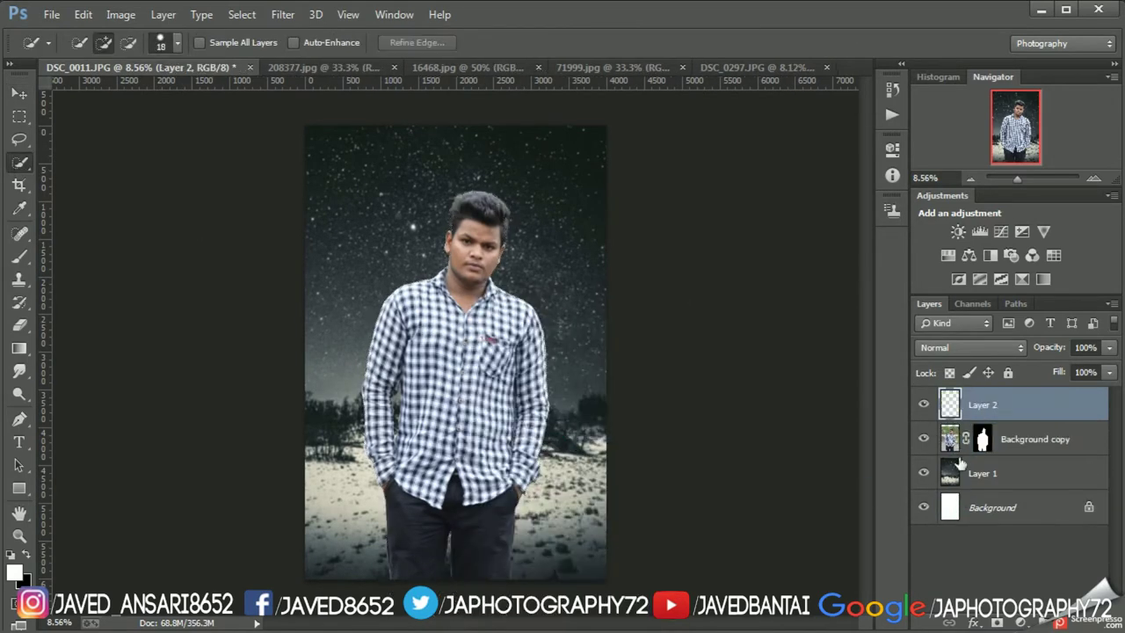
# - Drag the 16468.jpg ship photo into DSC_0011 over the man's shirt, then hide Layer 3
pyautogui.click(321, 68)
pyautogui.click(476, 68)
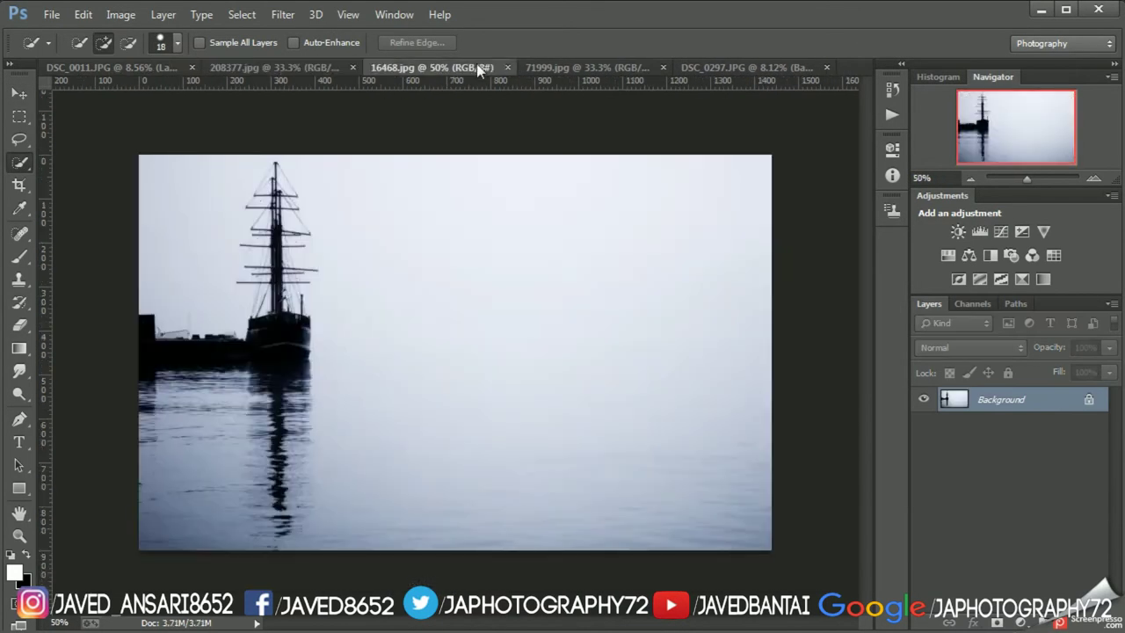
pyautogui.moveTo(477, 67); pyautogui.dragTo(461, 158)
pyautogui.press('v')
pyautogui.click(96, 68)
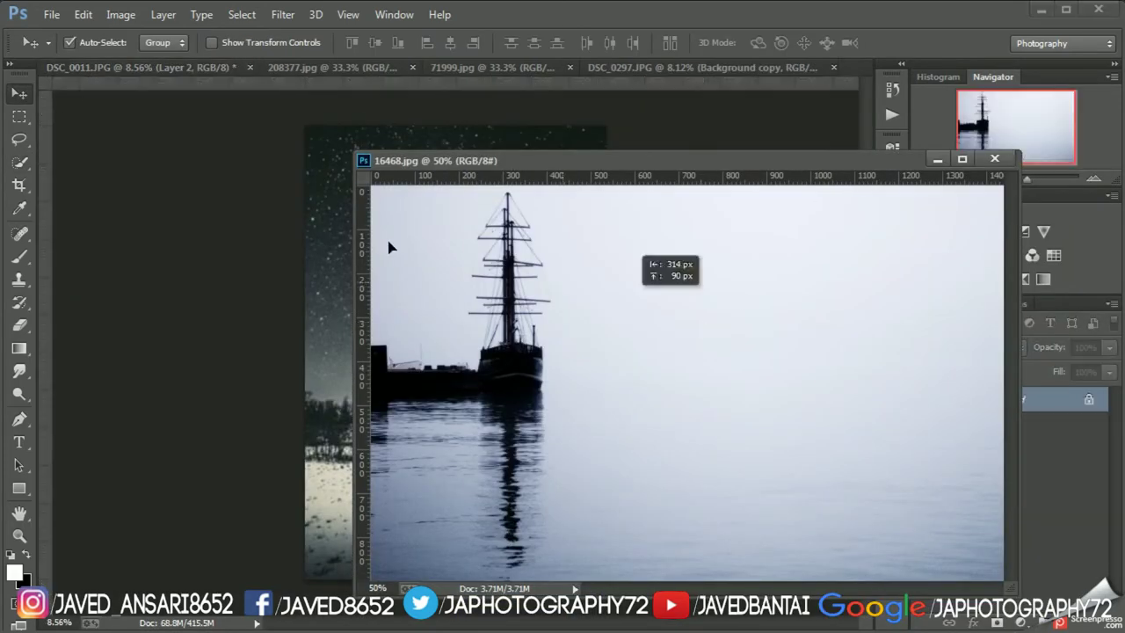
pyautogui.moveTo(816, 208); pyautogui.dragTo(474, 325)
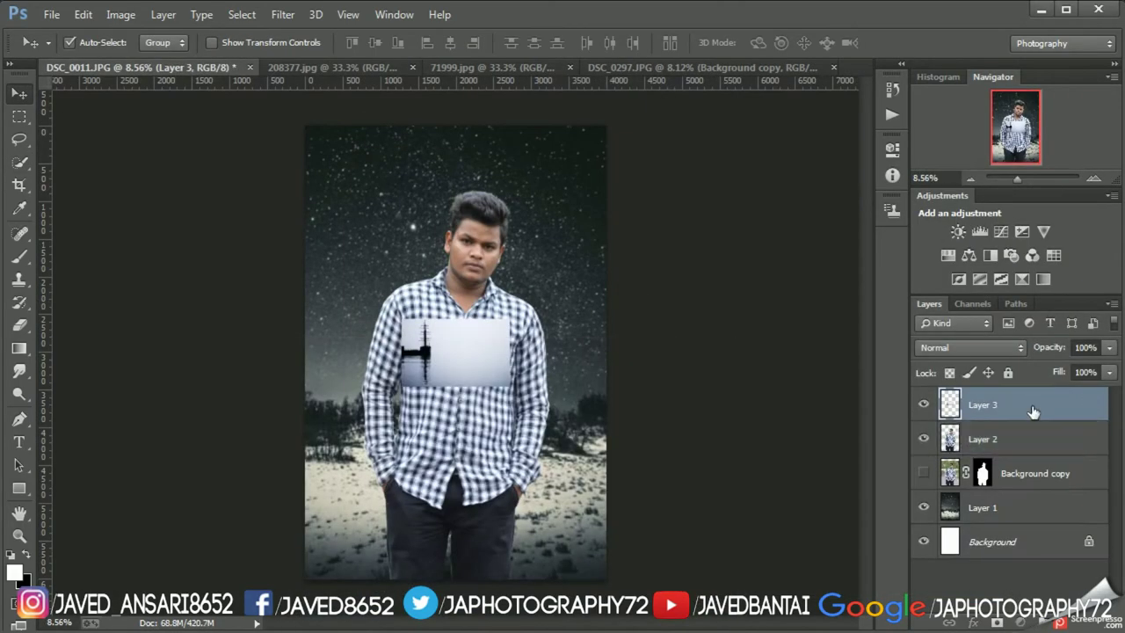
pyautogui.moveTo(414, 374); pyautogui.dragTo(468, 378)
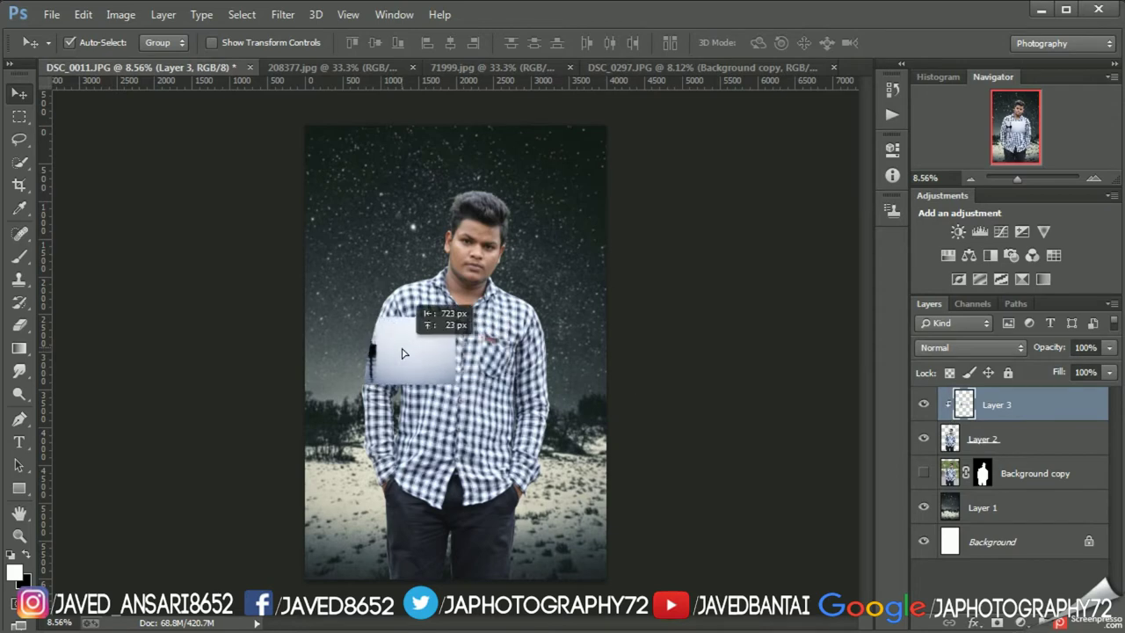
pyautogui.click(1043, 437)
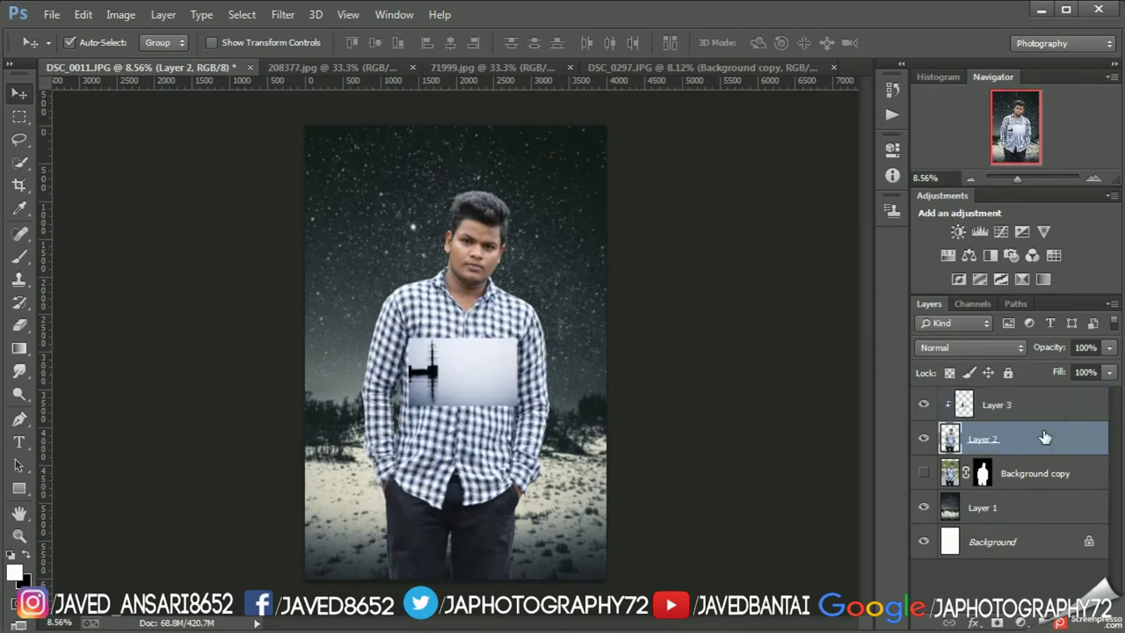
pyautogui.keyDown('alt'); pyautogui.click(964, 422); pyautogui.keyUp('alt')
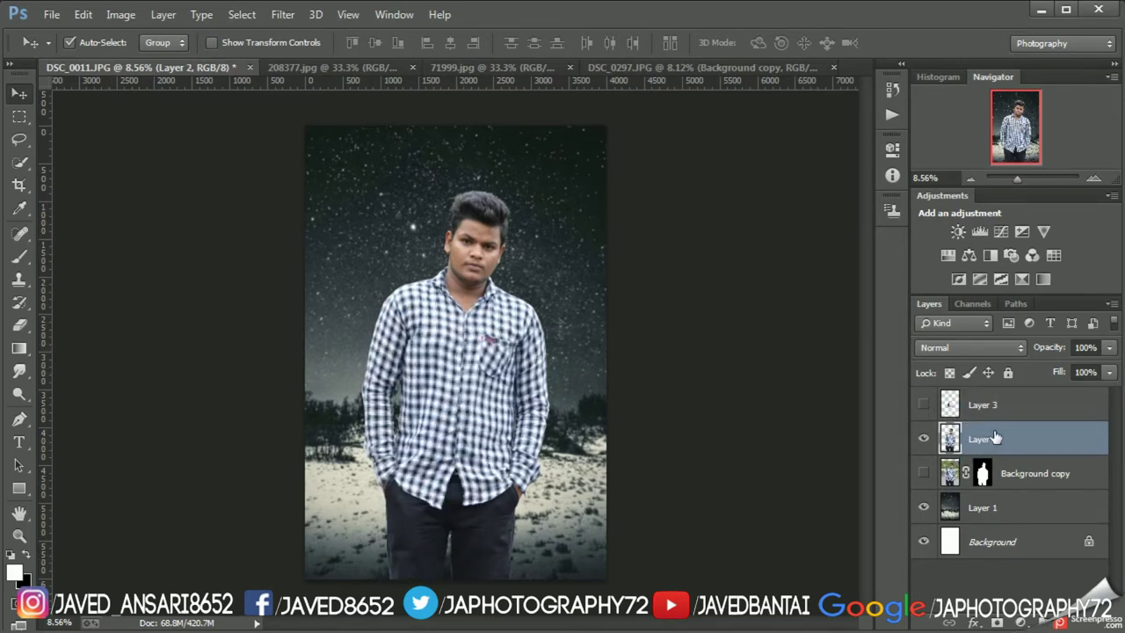
# - Zoom into the man's face, add empty Layer 4, and pick the Spot Healing Brush
pyautogui.scroll(5, 661, 453)
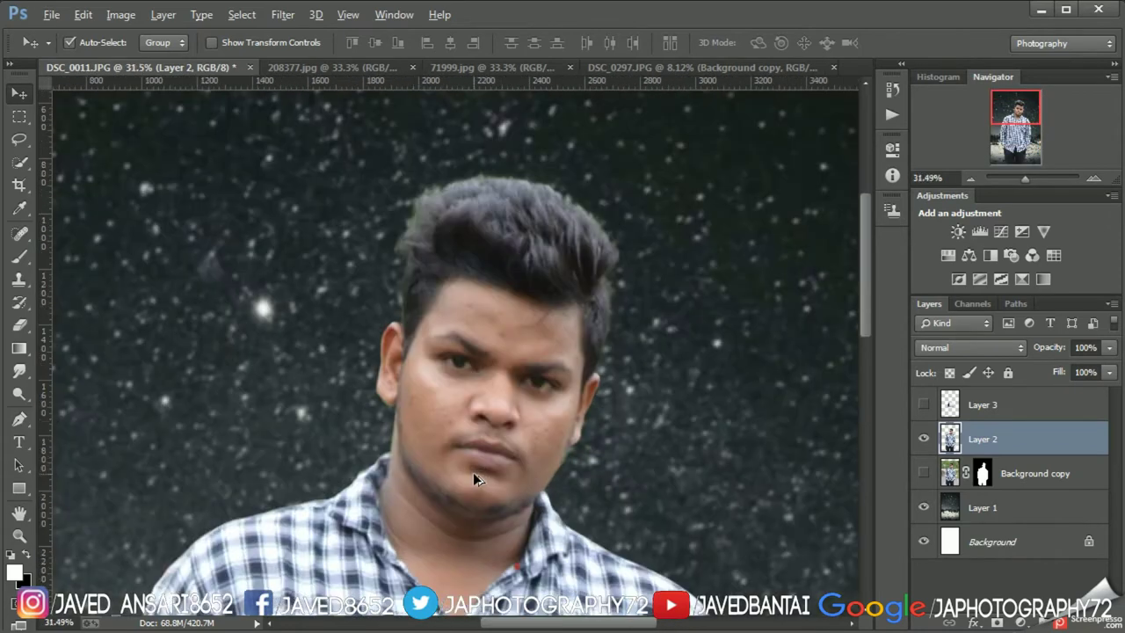
pyautogui.scroll(2, 552, 401)
pyautogui.scroll(2, 551, 401)
pyautogui.hotkey('ctrl', 'shift', 'alt', 'n')
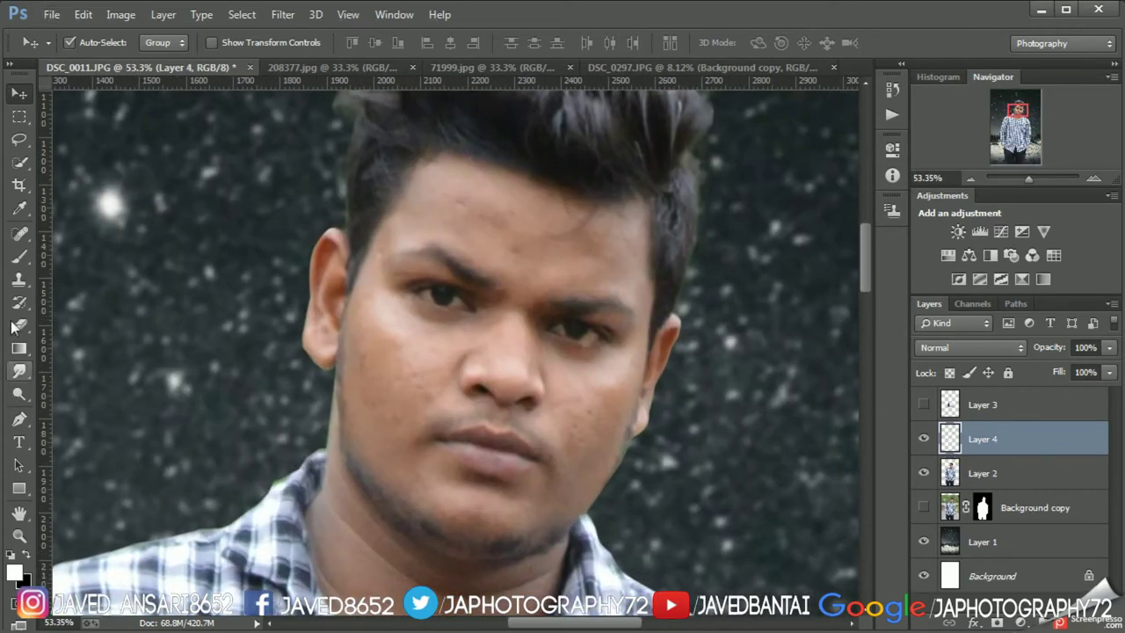
pyautogui.press('j')
pyautogui.scroll(2, 476, 388)
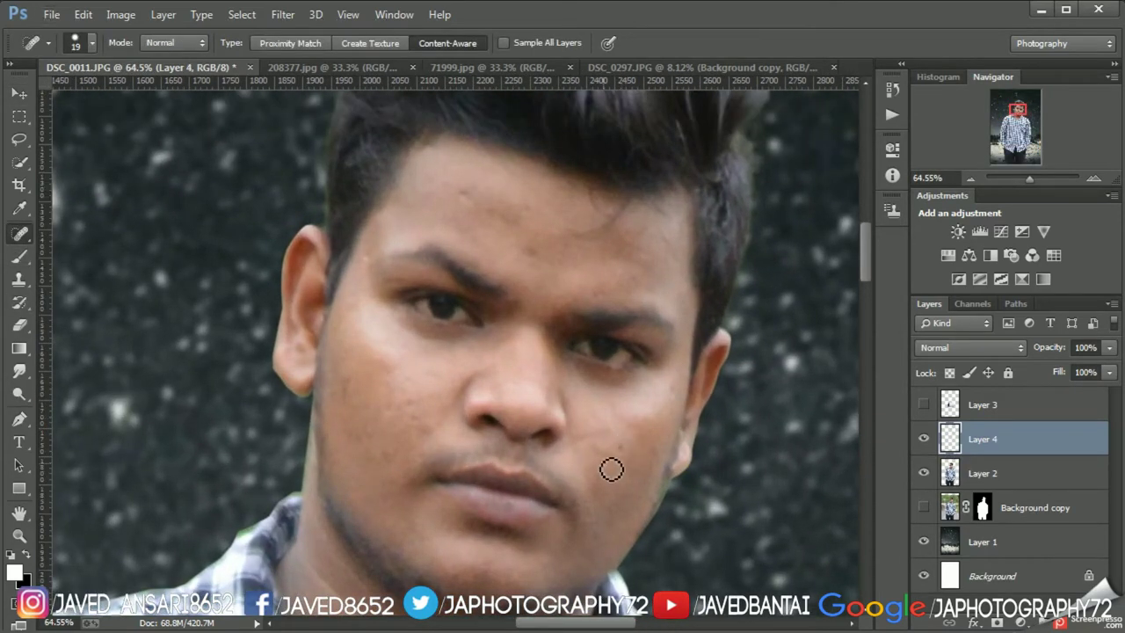
pyautogui.hotkey('alt', '[')
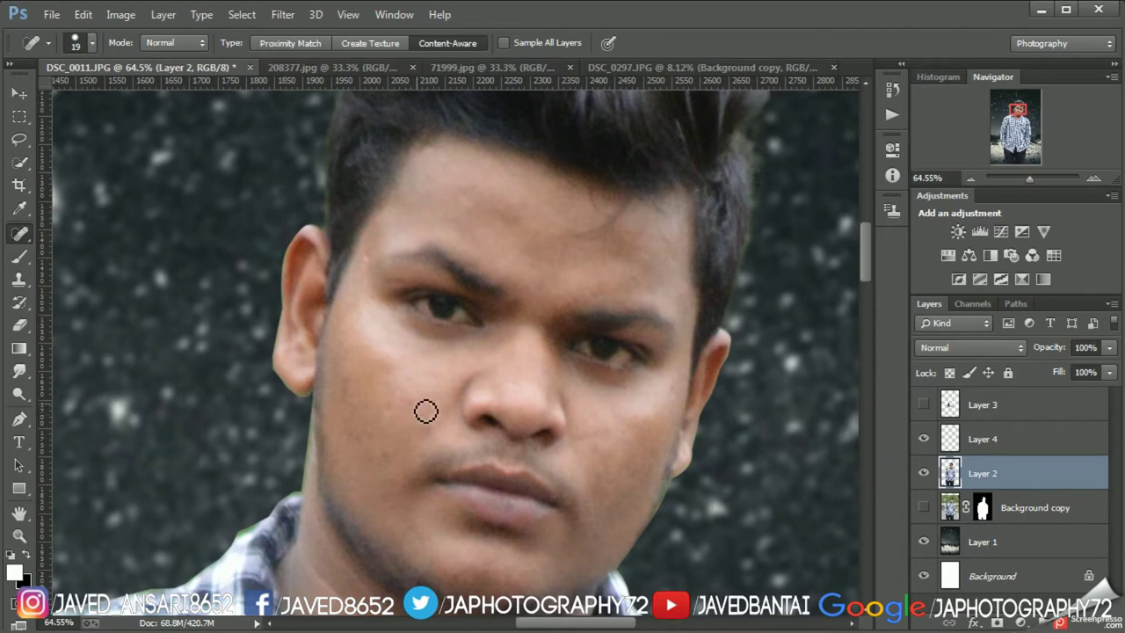
# - Select Layer 4 and sample skin tones from the man's cheek with the Brush
pyautogui.click(999, 439)
pyautogui.click(20, 255)
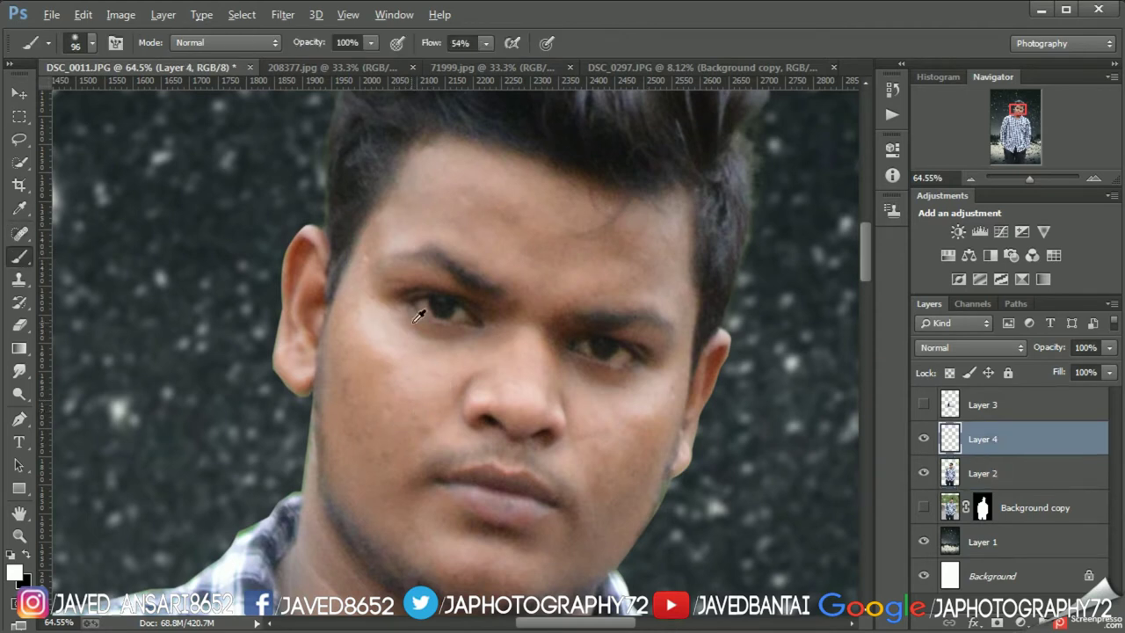
pyautogui.keyDown('alt'); pyautogui.click(419, 316); pyautogui.keyUp('alt')
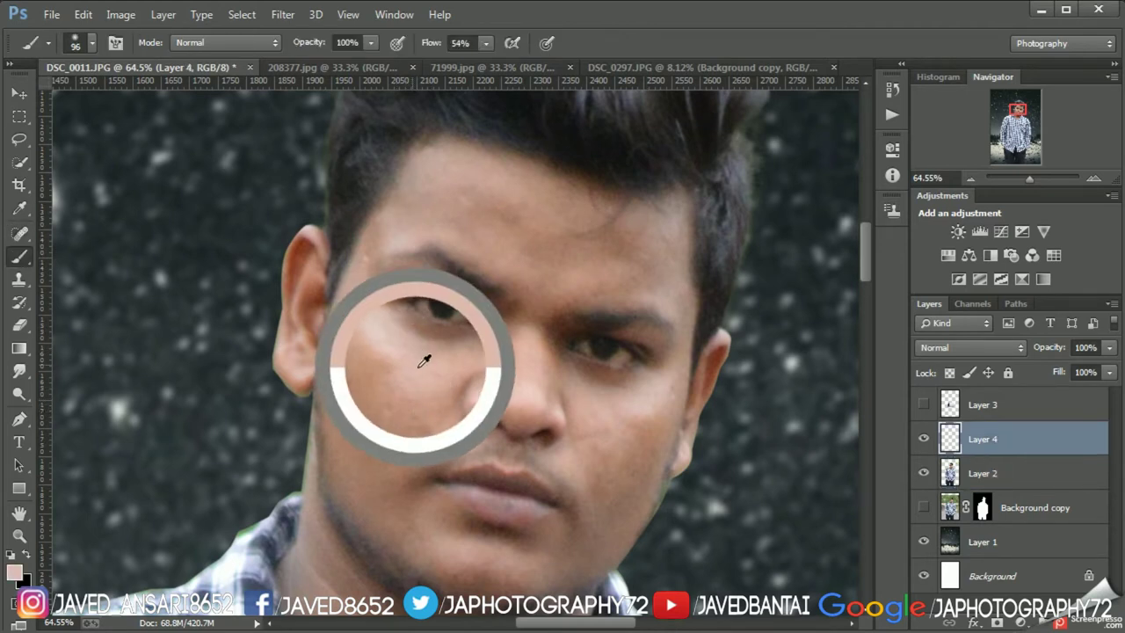
pyautogui.keyDown('alt'); pyautogui.click(353, 373); pyautogui.keyUp('alt')
pyautogui.keyDown('alt'); pyautogui.click(398, 426); pyautogui.keyUp('alt')
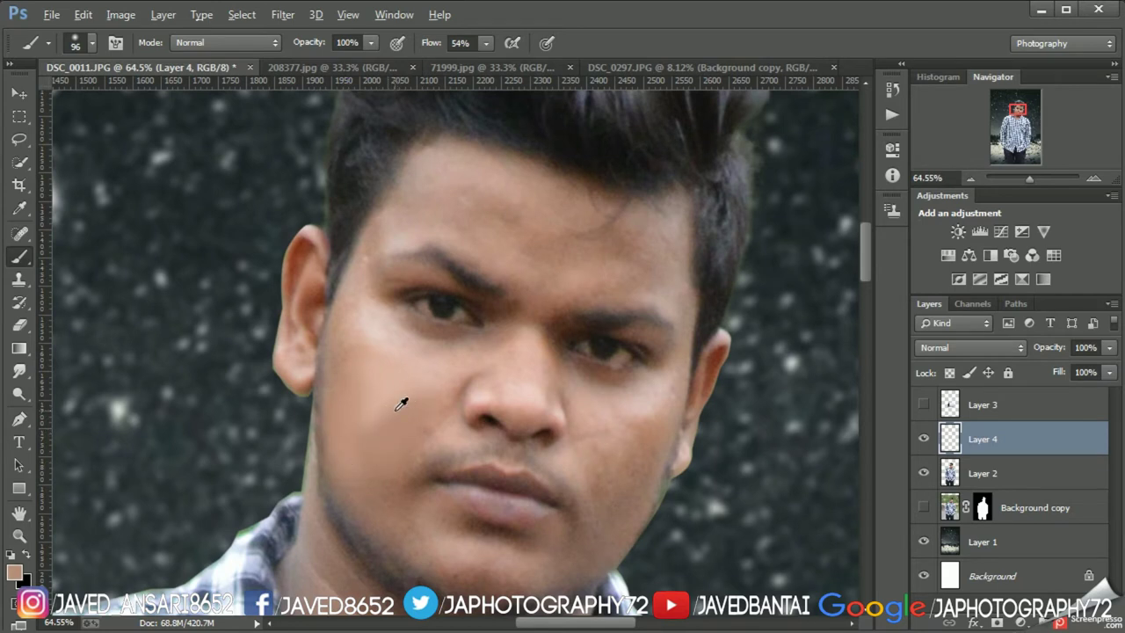
pyautogui.scroll(-2, 424, 372)
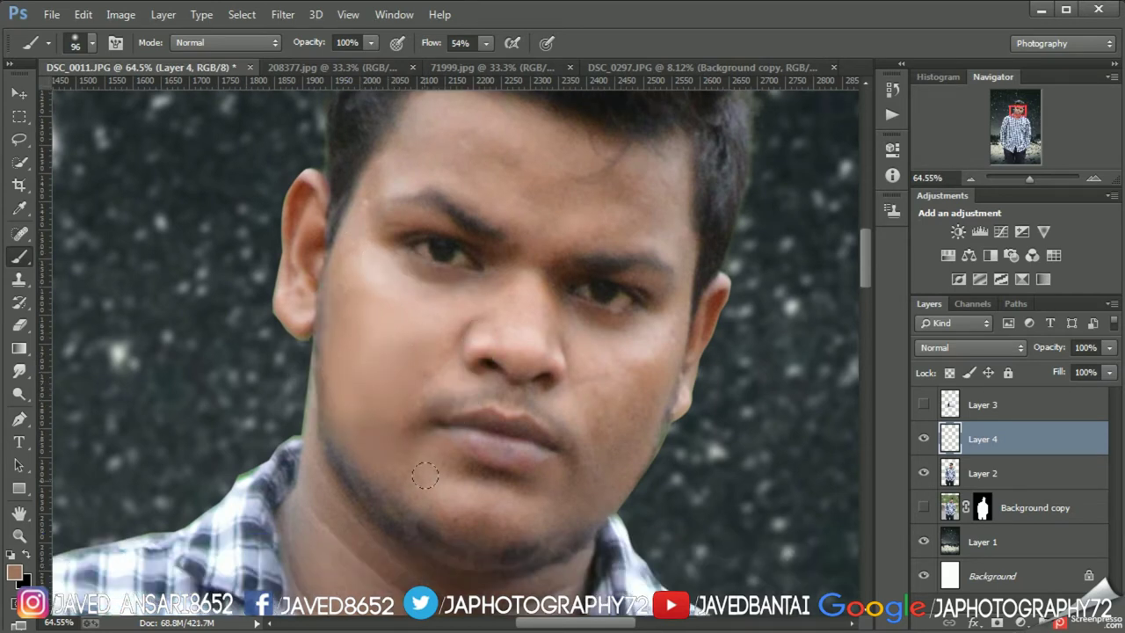
pyautogui.scroll(2, 507, 193)
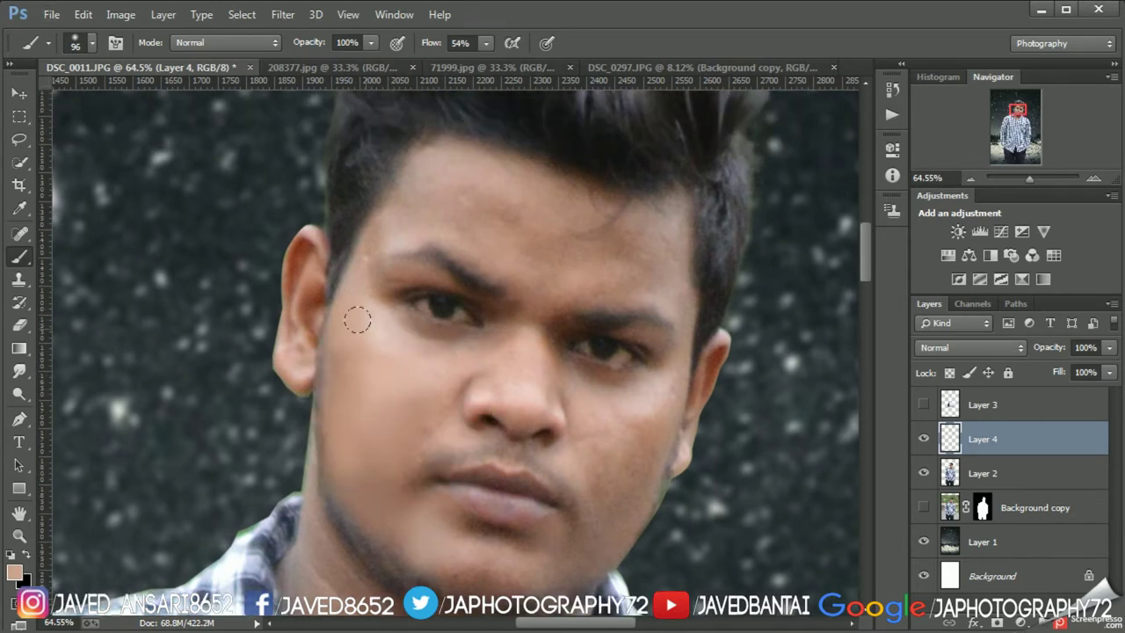
pyautogui.scroll(-3, 393, 413)
pyautogui.scroll(3, 401, 367)
pyautogui.scroll(1, 519, 291)
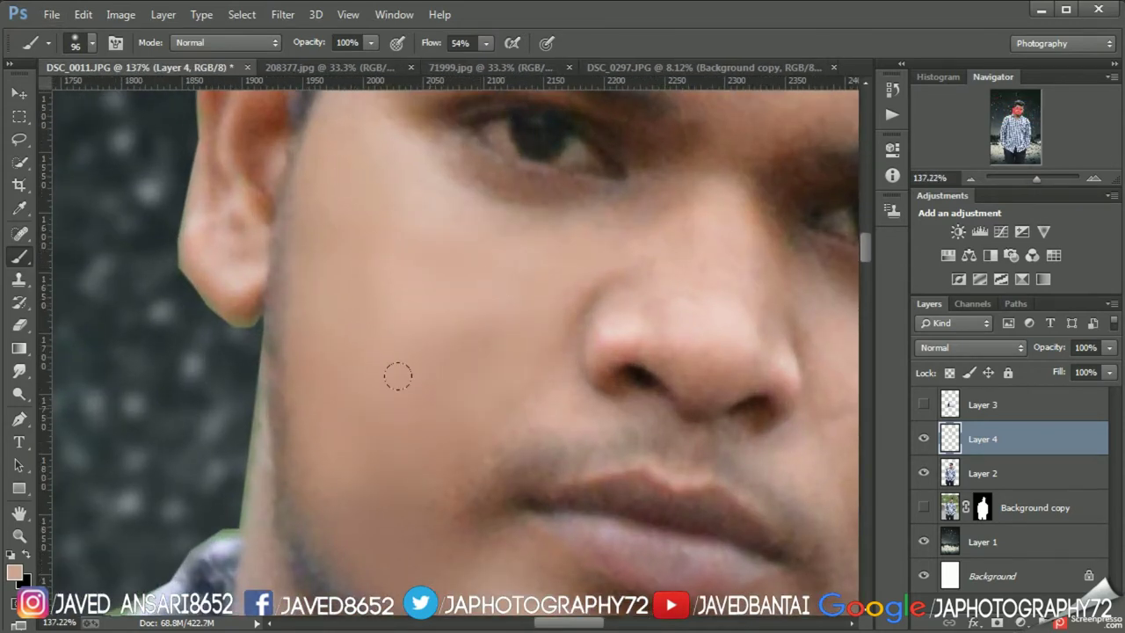
pyautogui.scroll(-2, 457, 374)
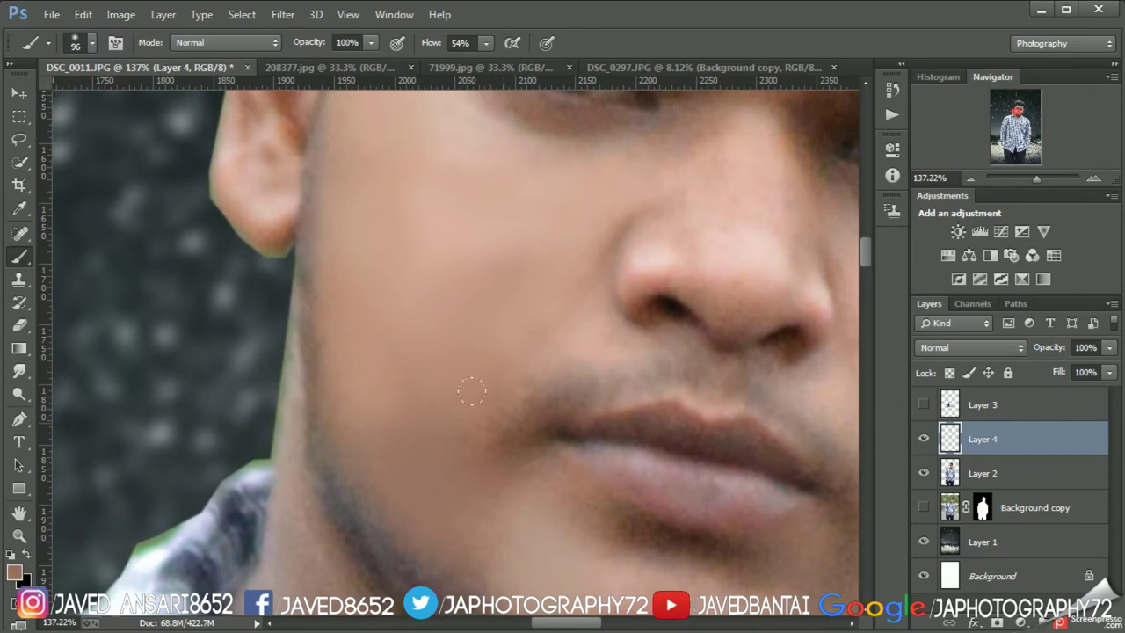
pyautogui.scroll(-3, 471, 391)
pyautogui.scroll(1, 562, 341)
pyautogui.scroll(1, 530, 329)
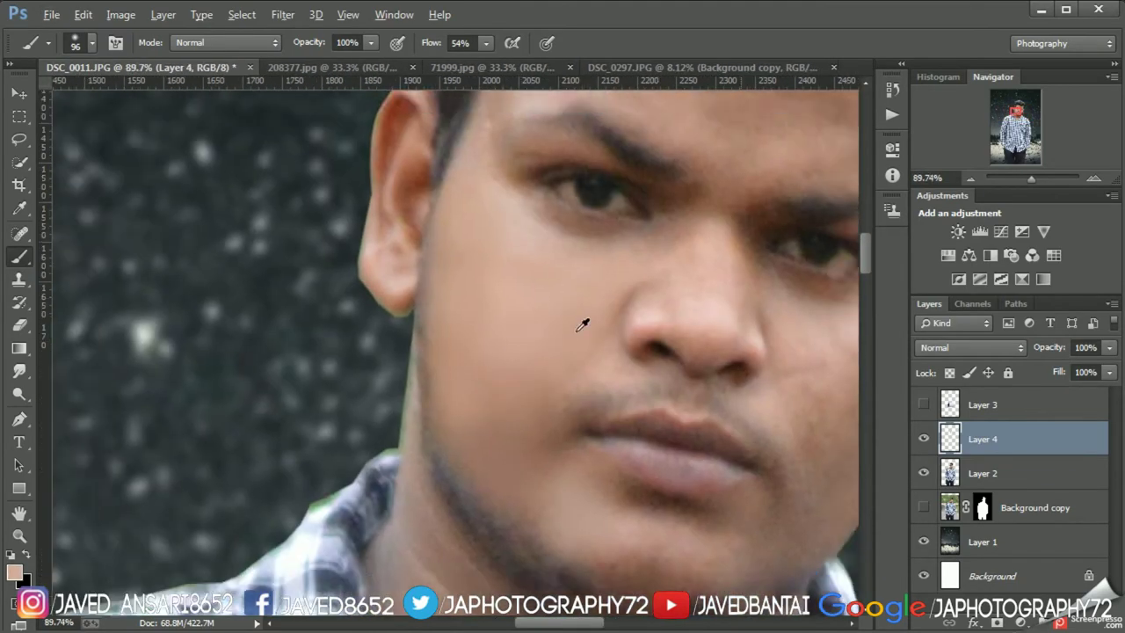
pyautogui.scroll(-1, 581, 325)
pyautogui.scroll(-3, 514, 366)
pyautogui.scroll(3, 729, 359)
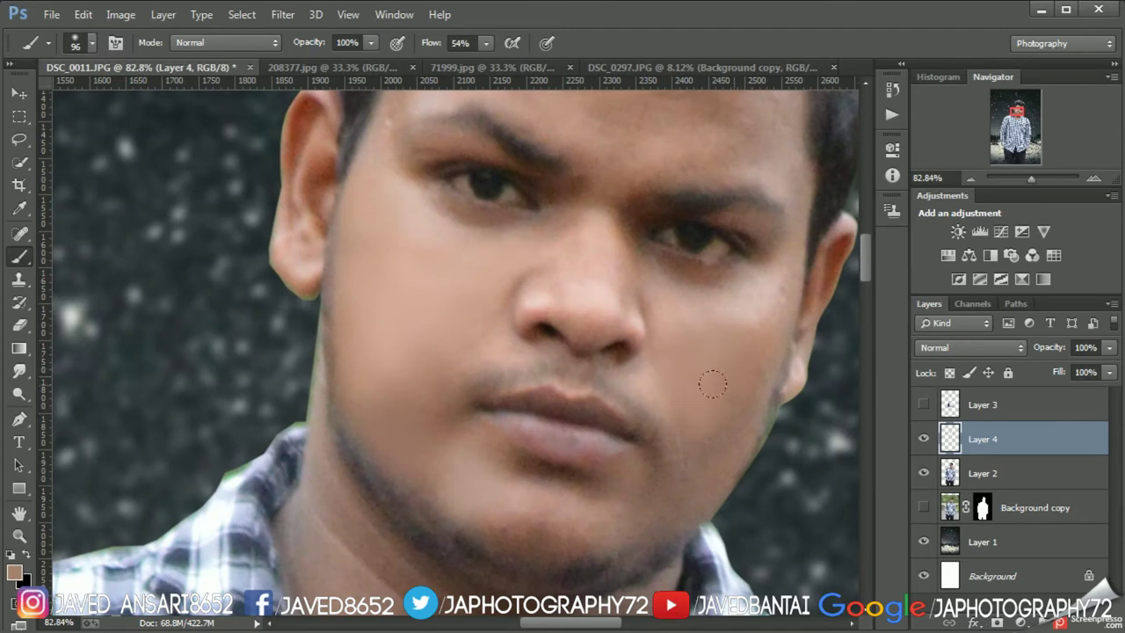
# - Paint skin tone over the cheek and erase the excess along the right jaw
pyautogui.keyDown('alt'); pyautogui.click(761, 311); pyautogui.keyUp('alt')
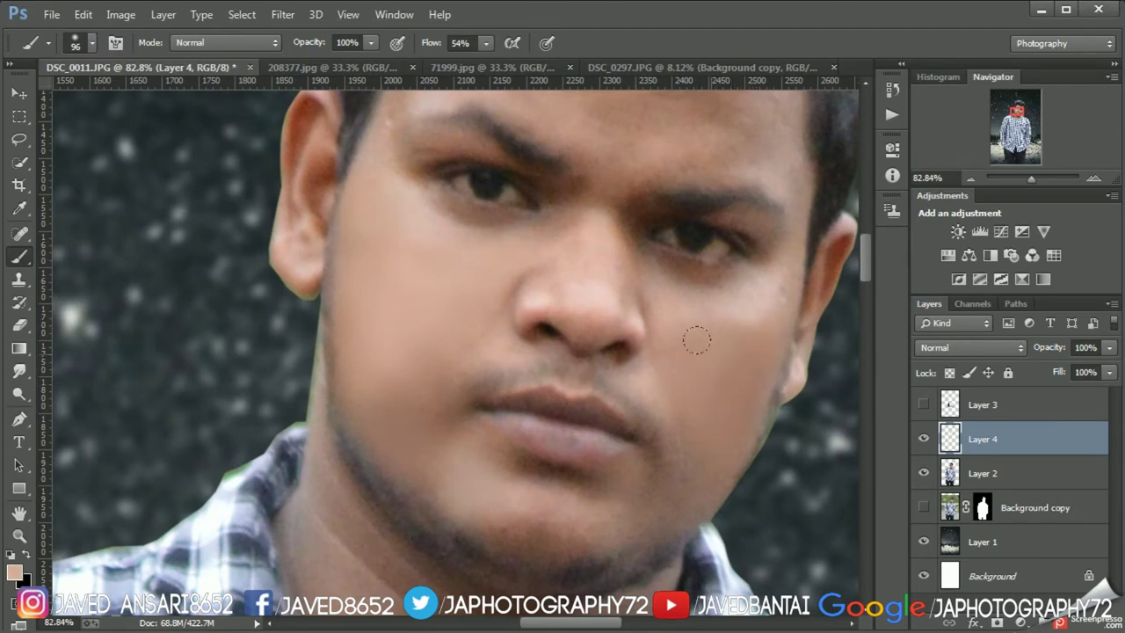
pyautogui.moveTo(696, 340)
pyautogui.mouseDown()
pyautogui.moveTo(723, 366)
pyautogui.moveTo(735, 317)
pyautogui.moveTo(667, 372)
pyautogui.moveTo(689, 404)
pyautogui.mouseUp()
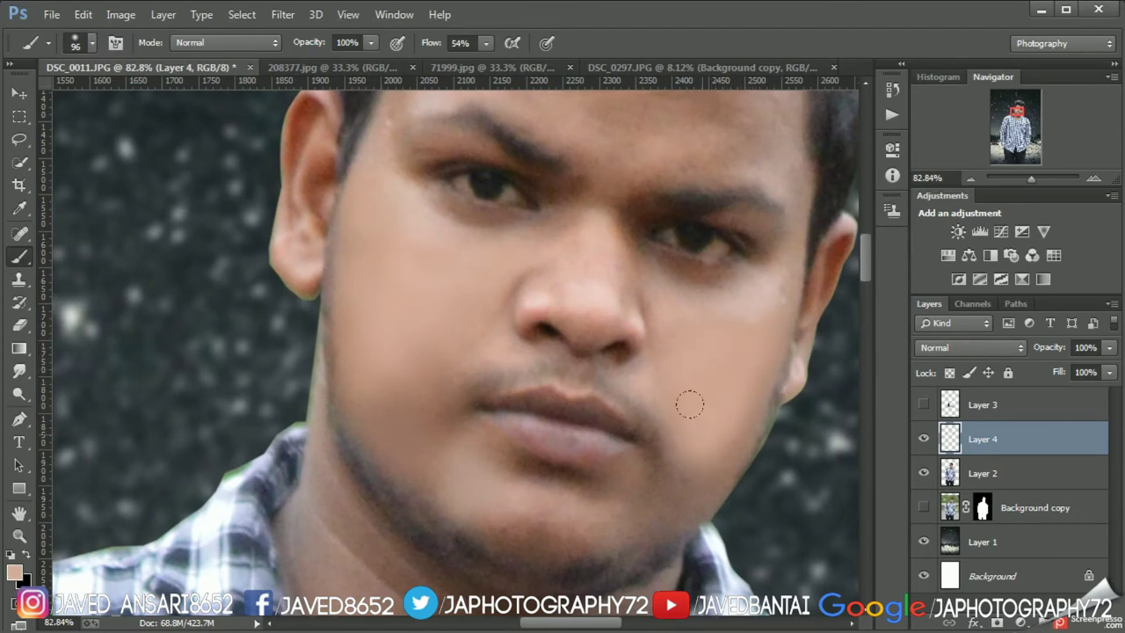
pyautogui.scroll(-3, 690, 405)
pyautogui.moveTo(716, 298)
pyautogui.mouseDown()
pyautogui.moveTo(677, 361)
pyautogui.moveTo(667, 404)
pyautogui.mouseUp()
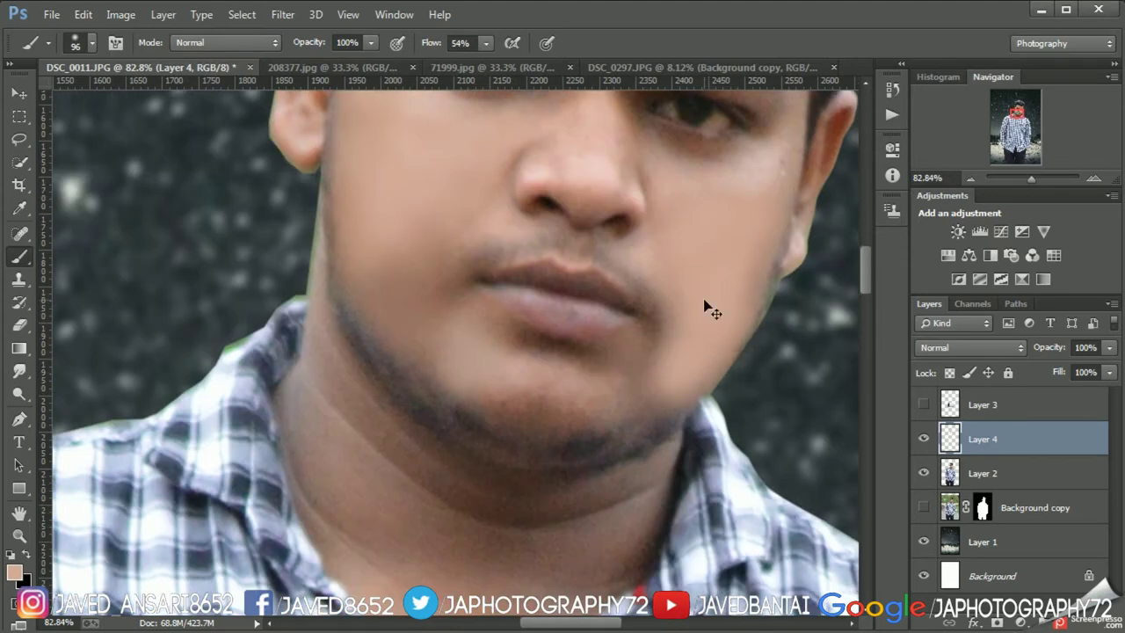
pyautogui.hotkey('ctrl', '0')
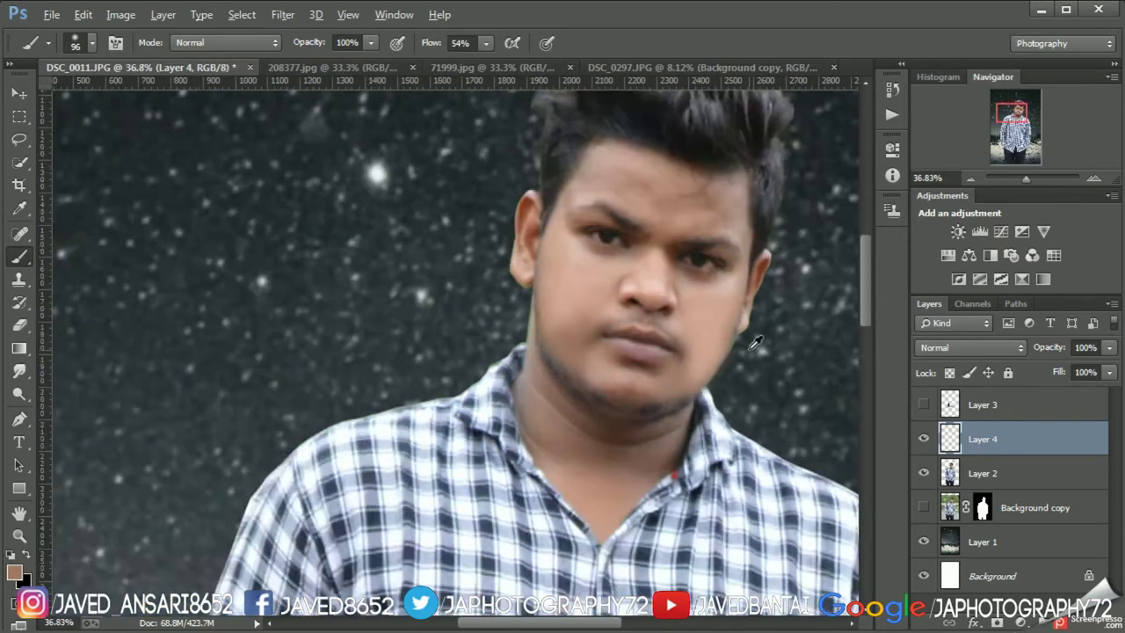
pyautogui.scroll(5, 730, 368)
pyautogui.press('e')
pyautogui.moveTo(731, 367); pyautogui.dragTo(712, 383)
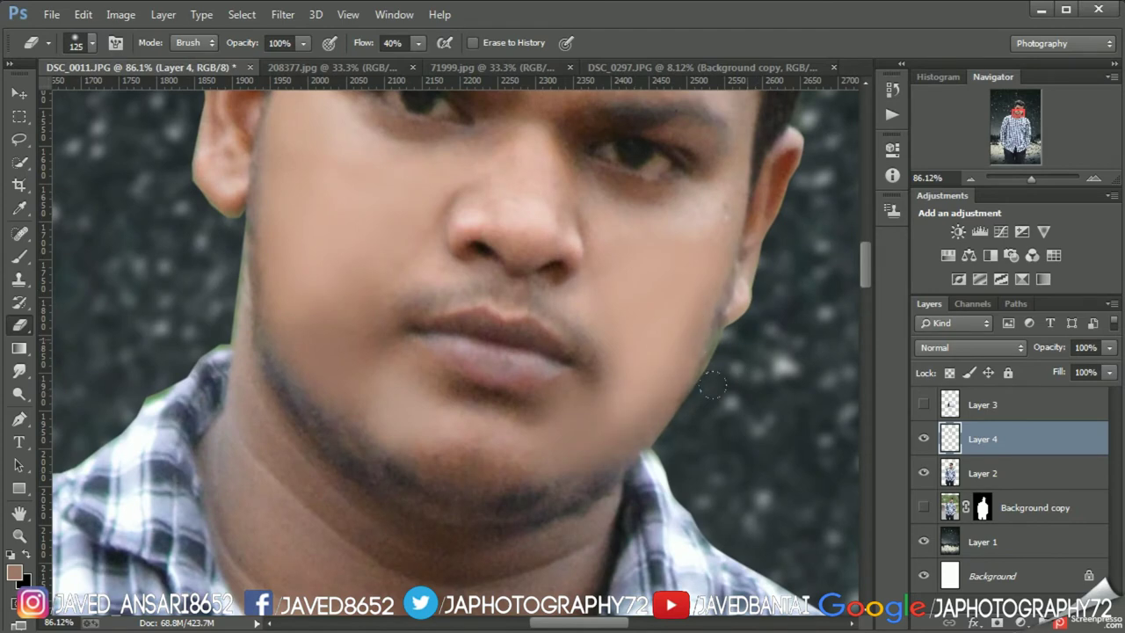
pyautogui.scroll(5, 512, 285)
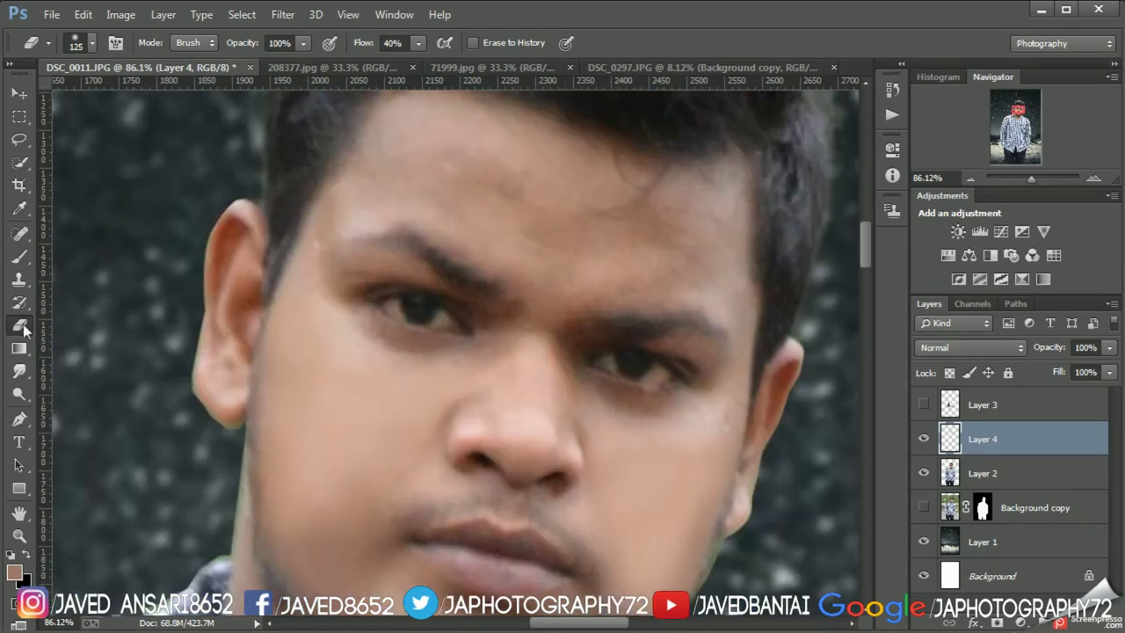
# - Smooth the forehead with skin-tone strokes, then resize the brush to 45 px and 114 px
pyautogui.press('b')
pyautogui.moveTo(407, 106); pyautogui.dragTo(429, 180)
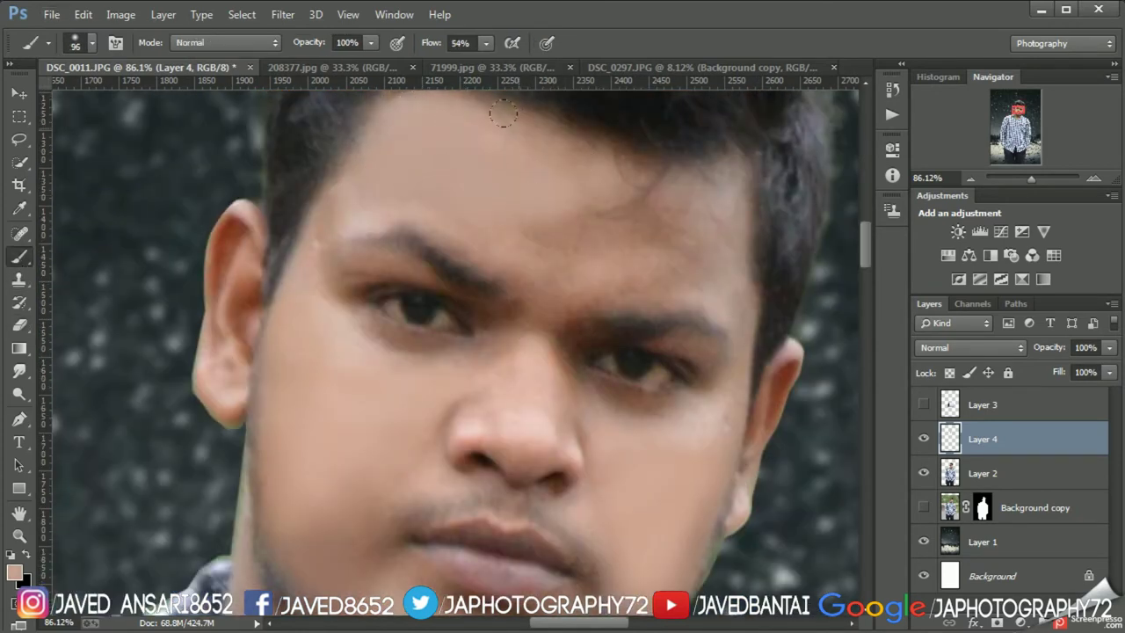
pyautogui.moveTo(504, 113); pyautogui.dragTo(665, 208)
pyautogui.moveTo(629, 175)
pyautogui.mouseDown()
pyautogui.moveTo(712, 208)
pyautogui.moveTo(540, 250)
pyautogui.moveTo(686, 290)
pyautogui.mouseUp()
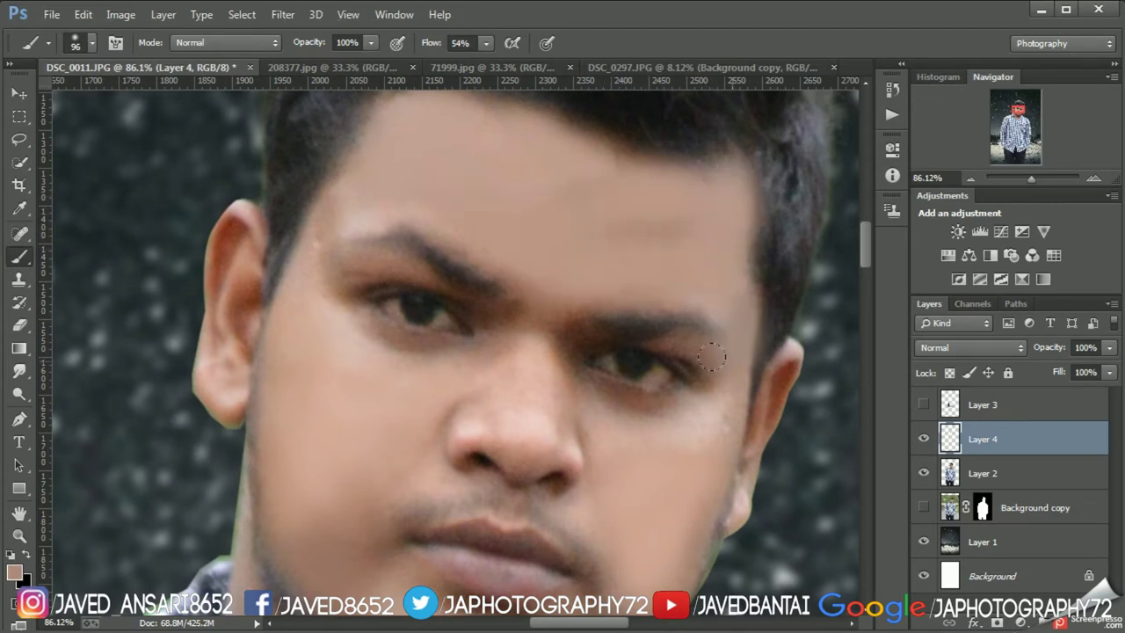
pyautogui.rightClick(394, 297)
pyautogui.click(750, 303)
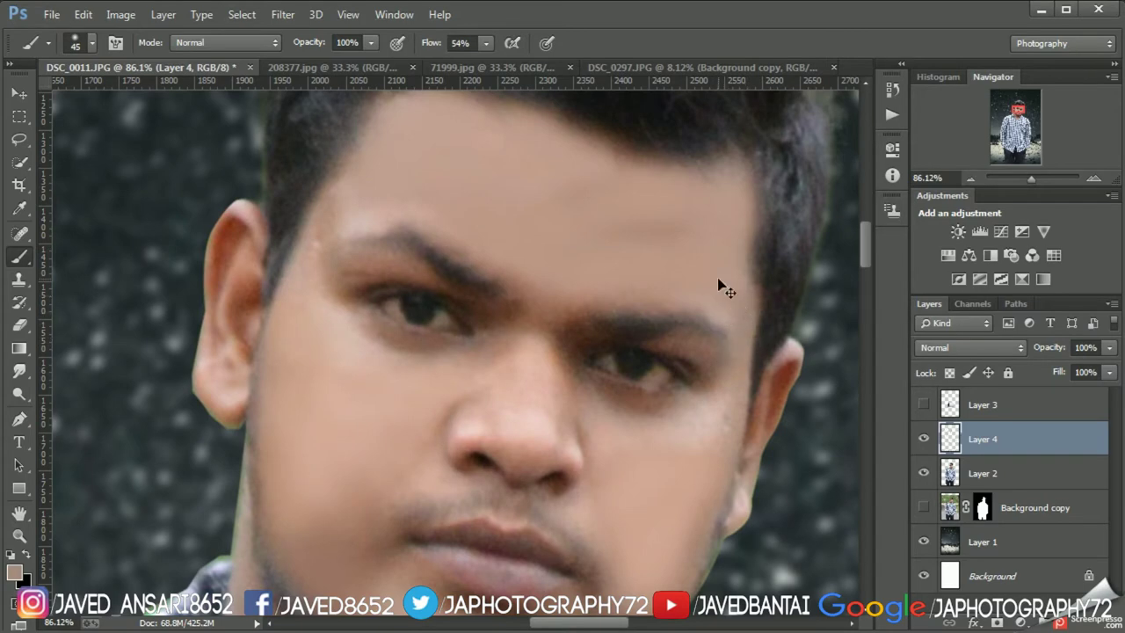
pyautogui.scroll(-2, 737, 350)
pyautogui.scroll(-3, 673, 226)
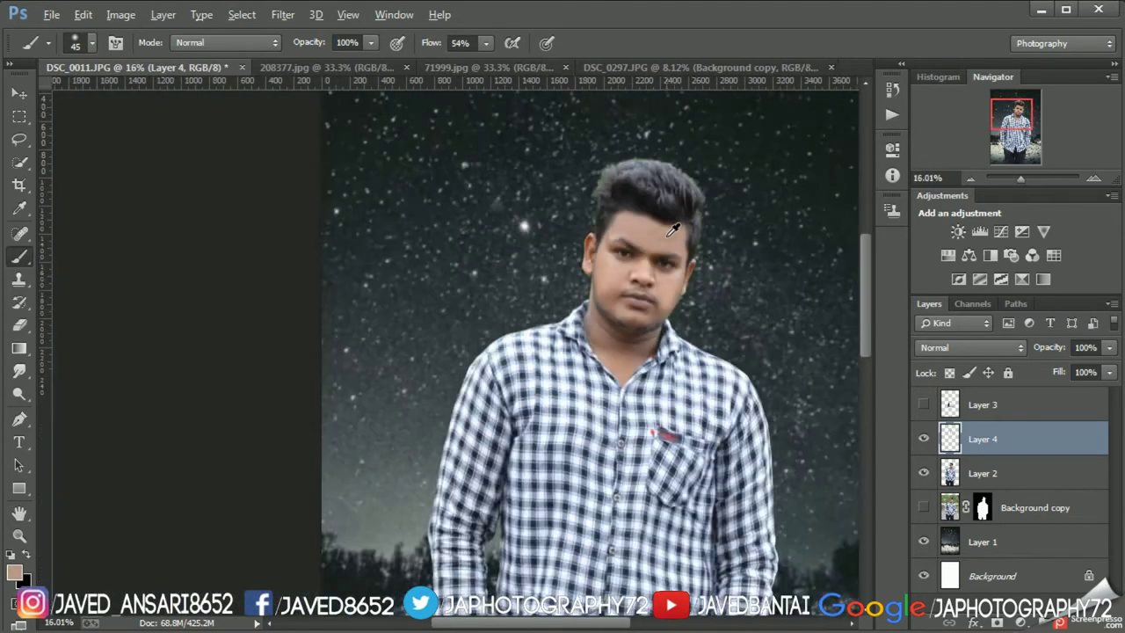
pyautogui.scroll(5, 598, 266)
pyautogui.rightClick(604, 221)
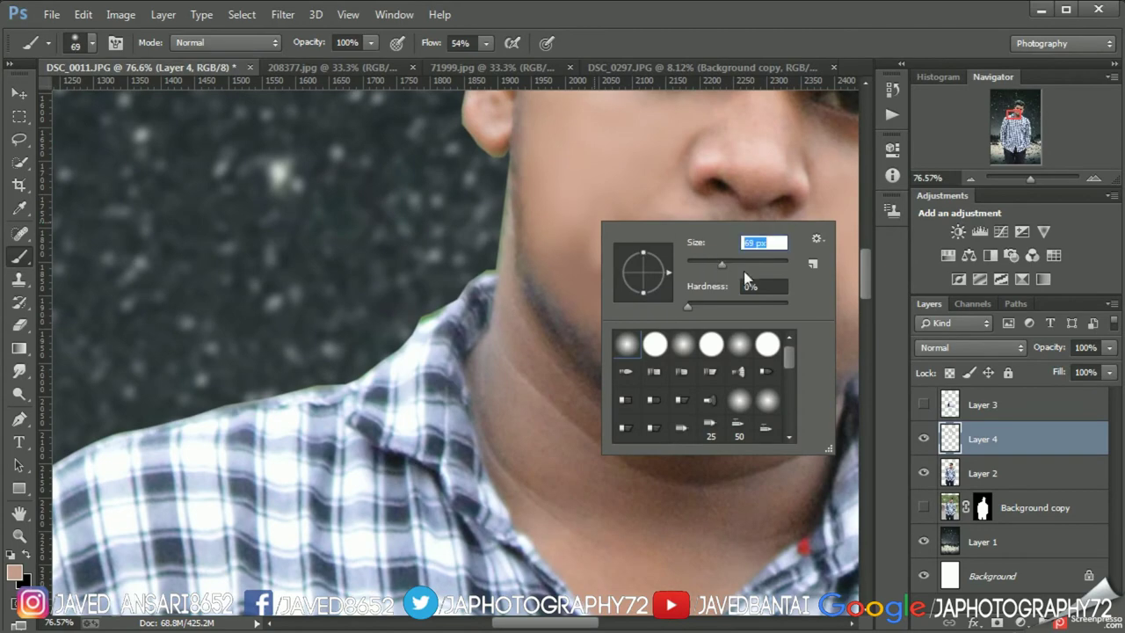
pyautogui.write('114')
pyautogui.press('Return')
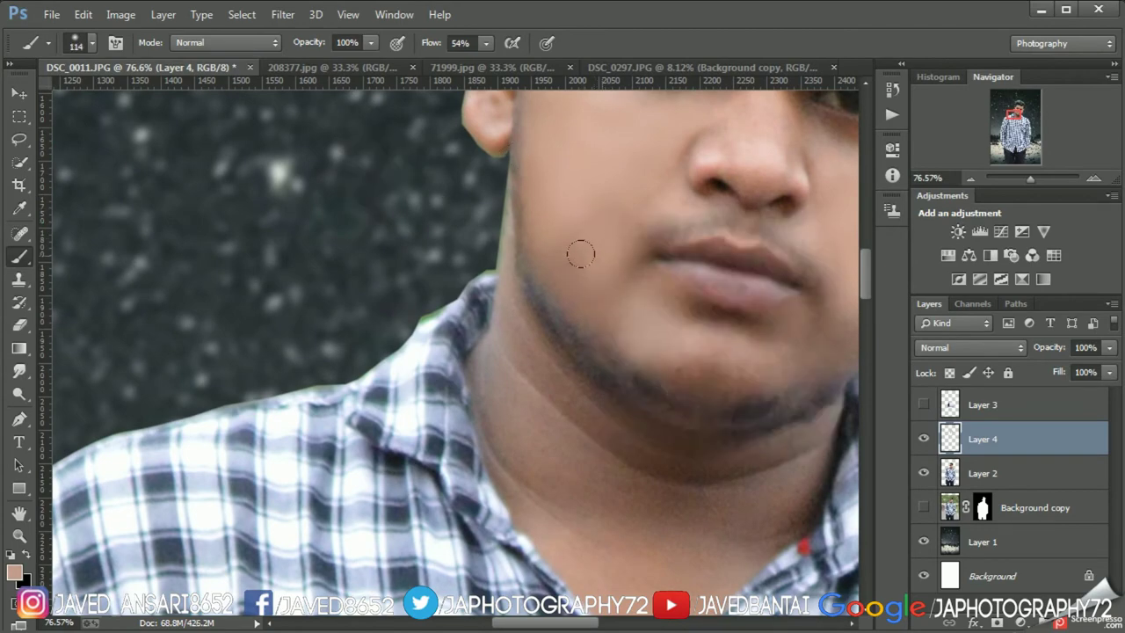
pyautogui.scroll(-2, 597, 264)
pyautogui.scroll(-3, 562, 281)
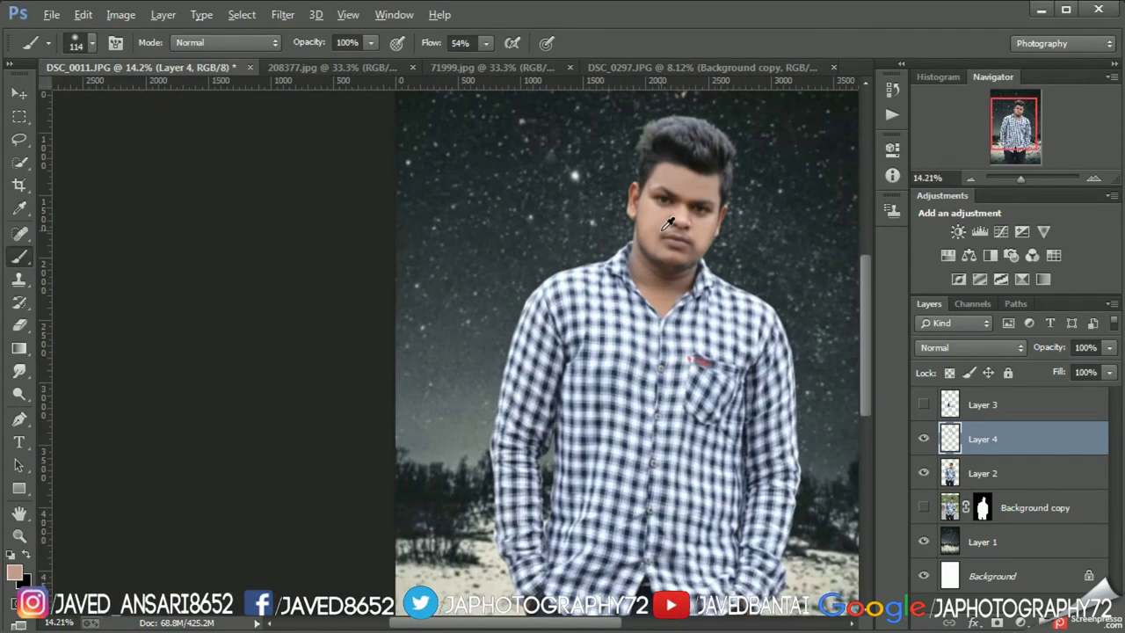
pyautogui.scroll(3, 524, 293)
pyautogui.scroll(3, 525, 293)
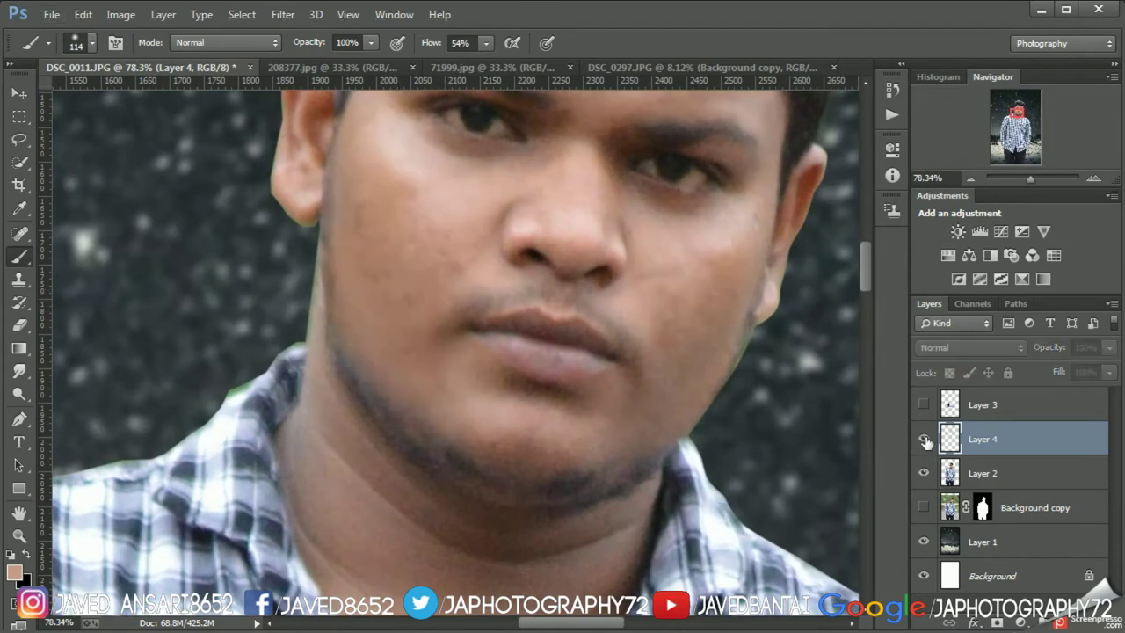
# - Set the eraser to 94 px and the skin-tone brush to 55 px
pyautogui.press('e')
pyautogui.rightClick(533, 341)
pyautogui.moveTo(600, 353); pyautogui.dragTo(611, 353)
pyautogui.press('Return')
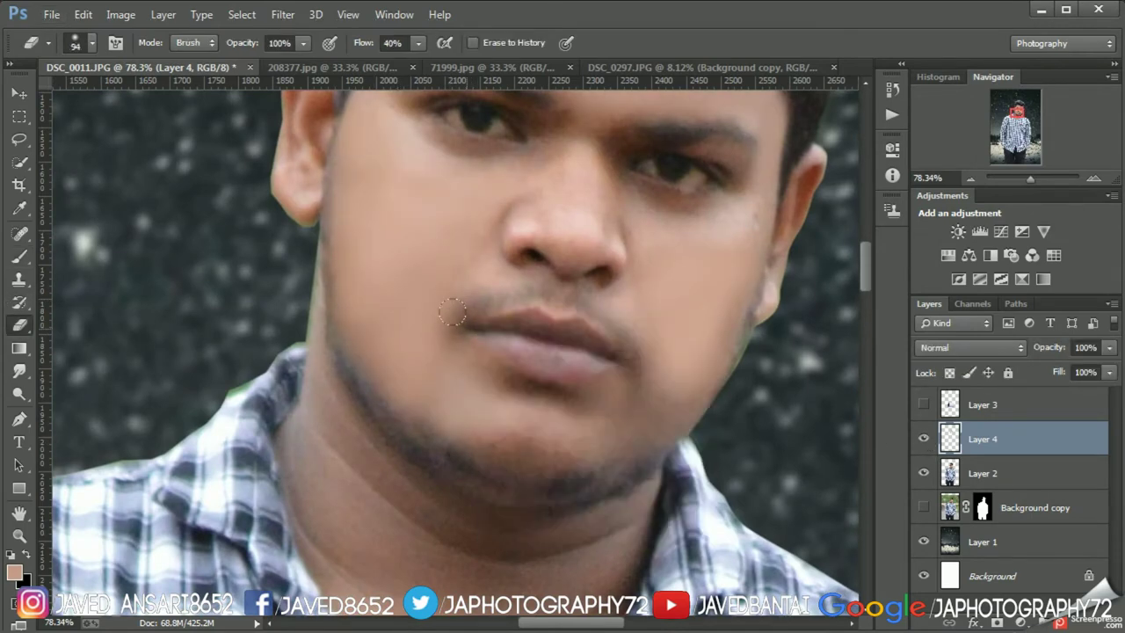
pyautogui.scroll(-2, 537, 294)
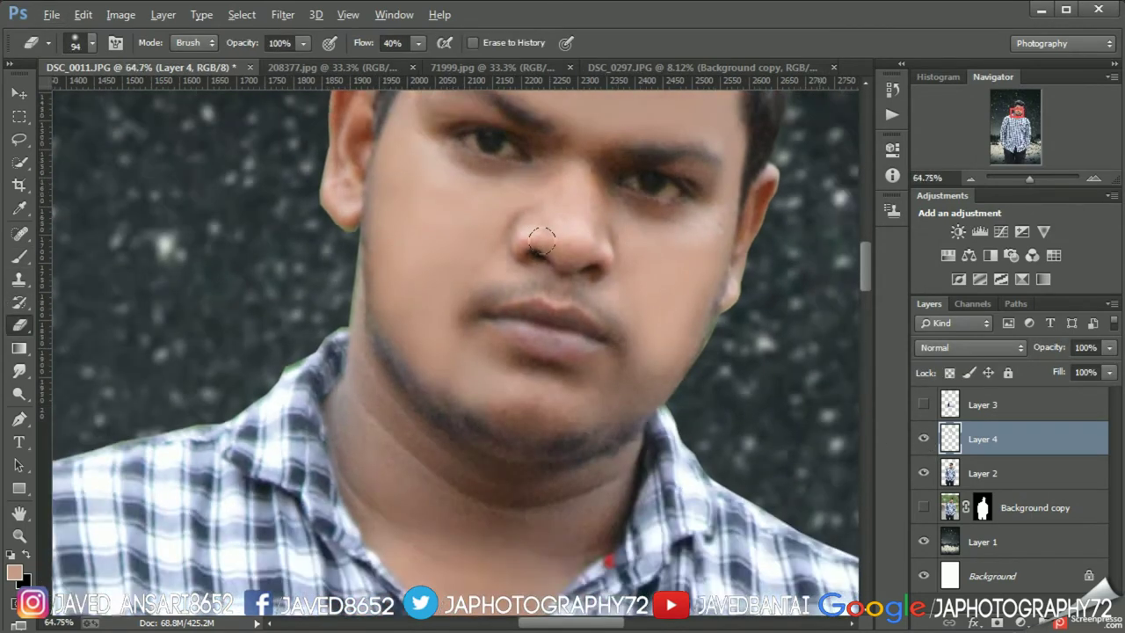
pyautogui.scroll(-2, 537, 293)
pyautogui.scroll(5, 524, 243)
pyautogui.press('b')
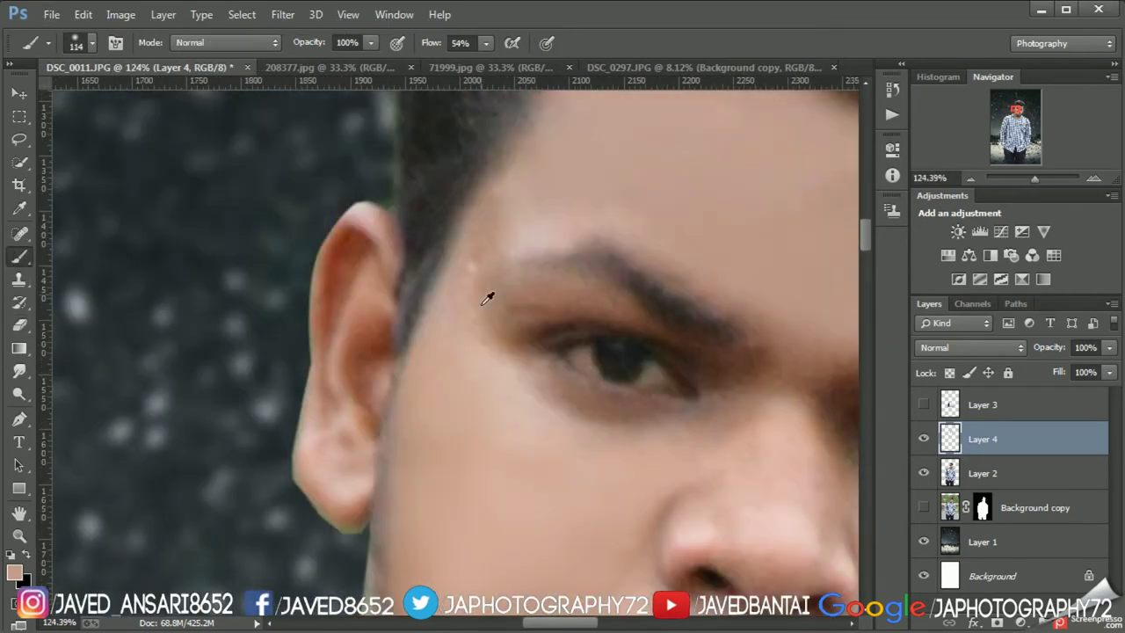
pyautogui.rightClick(487, 297)
pyautogui.moveTo(606, 328); pyautogui.dragTo(586, 328)
pyautogui.press('Return')
pyautogui.scroll(-3, 557, 244)
pyautogui.scroll(-2, 557, 243)
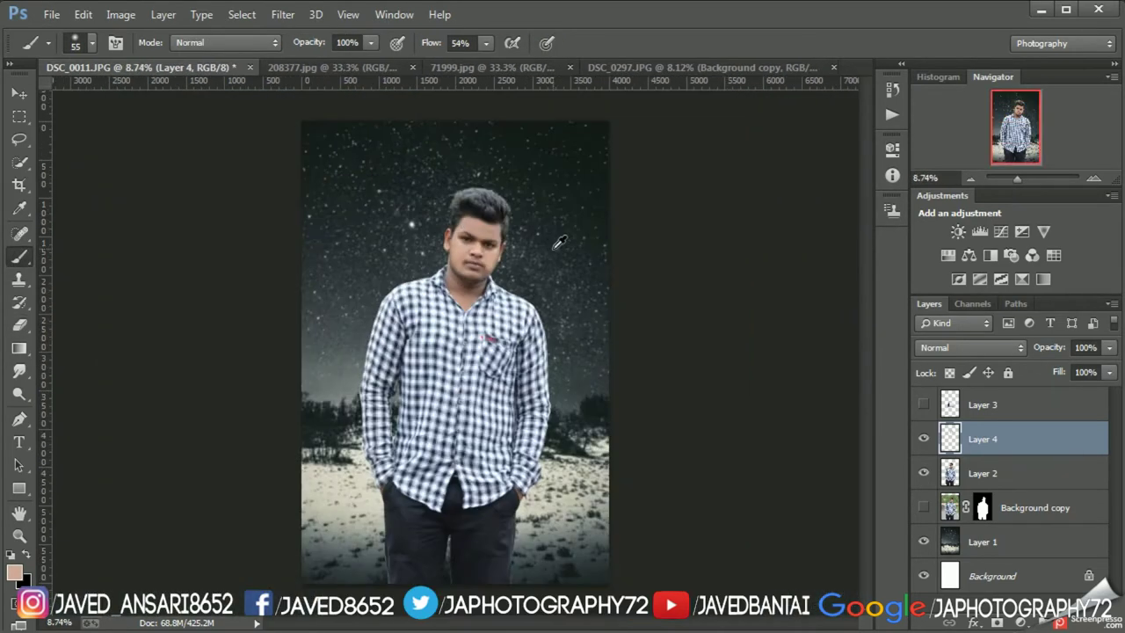
pyautogui.scroll(5, 471, 309)
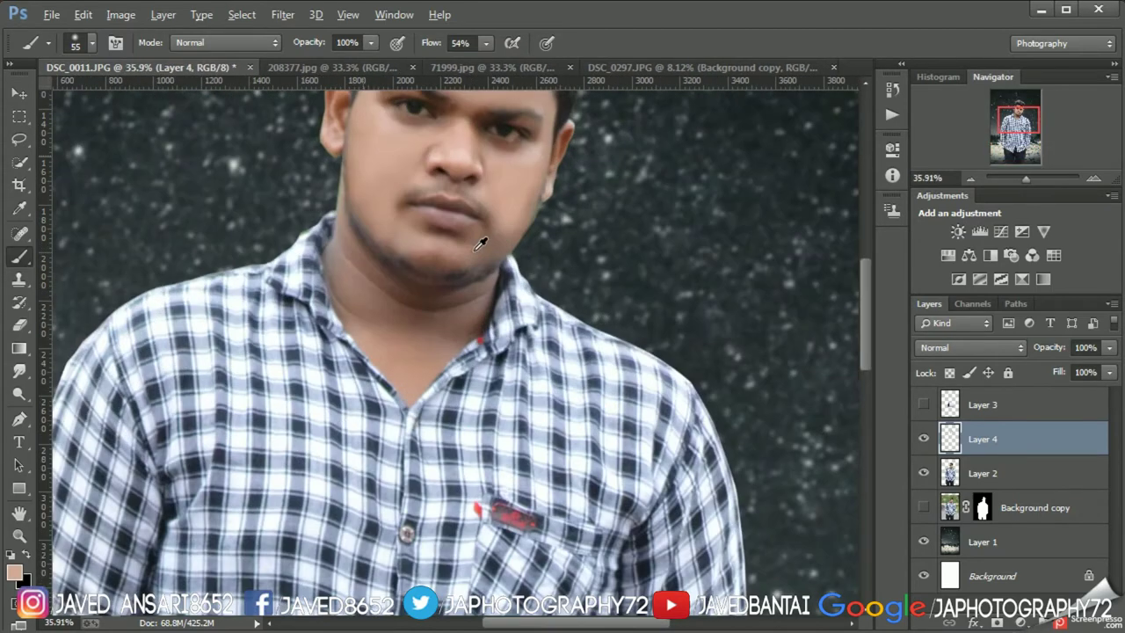
pyautogui.scroll(5, 471, 310)
# - Lighten and smooth the chin with an 87 px brush, then compare with Layer 4 toggled
pyautogui.rightClick(470, 309)
pyautogui.press('Return')
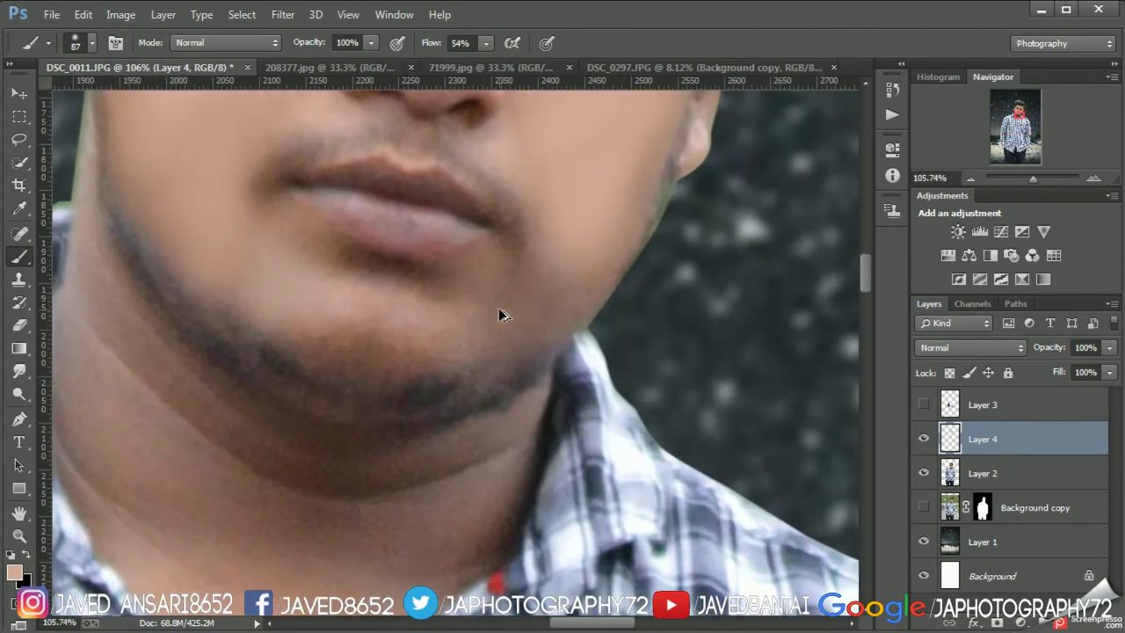
pyautogui.moveTo(450, 300)
pyautogui.mouseDown()
pyautogui.moveTo(510, 271)
pyautogui.moveTo(498, 308)
pyautogui.moveTo(351, 259)
pyautogui.mouseUp()
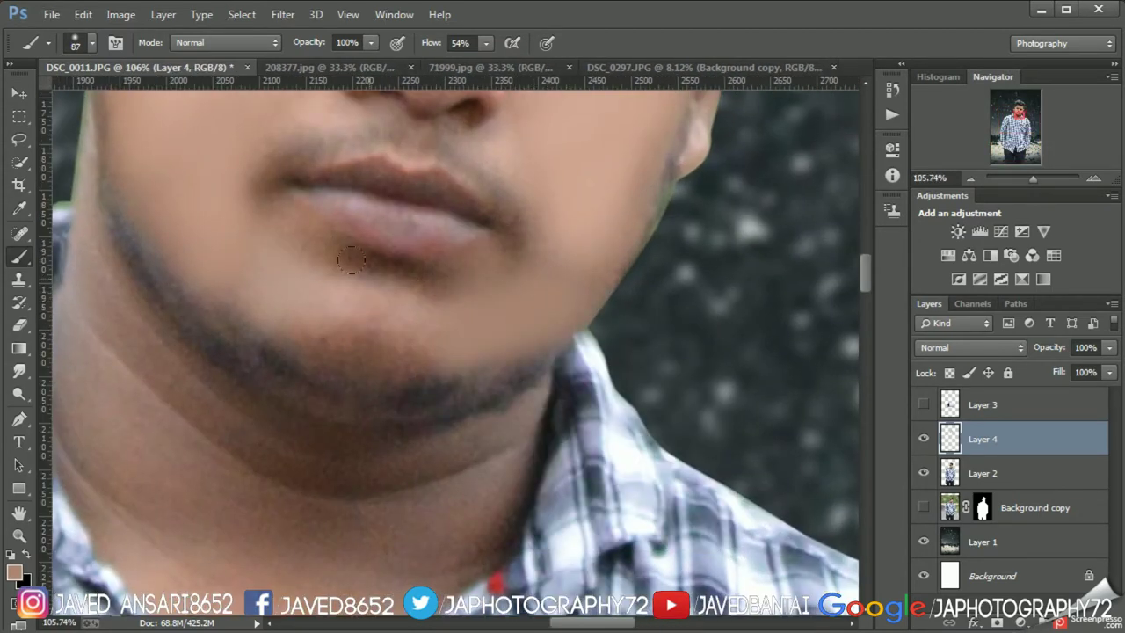
pyautogui.scroll(-2, 477, 269)
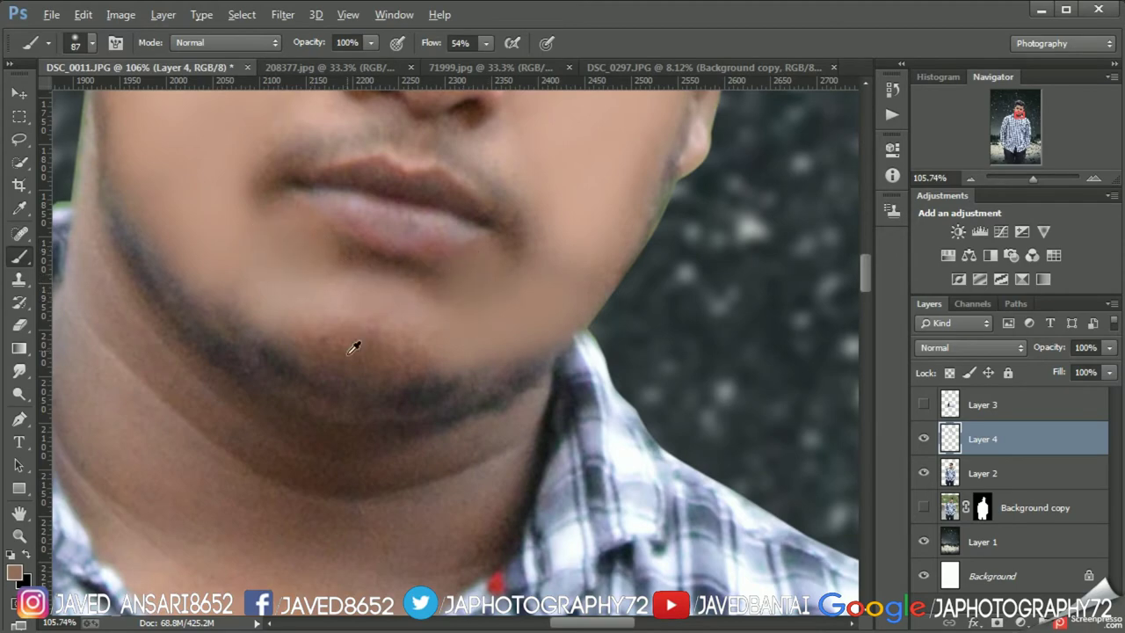
pyautogui.scroll(-3, 464, 293)
pyautogui.scroll(-2, 464, 292)
pyautogui.scroll(1, 464, 293)
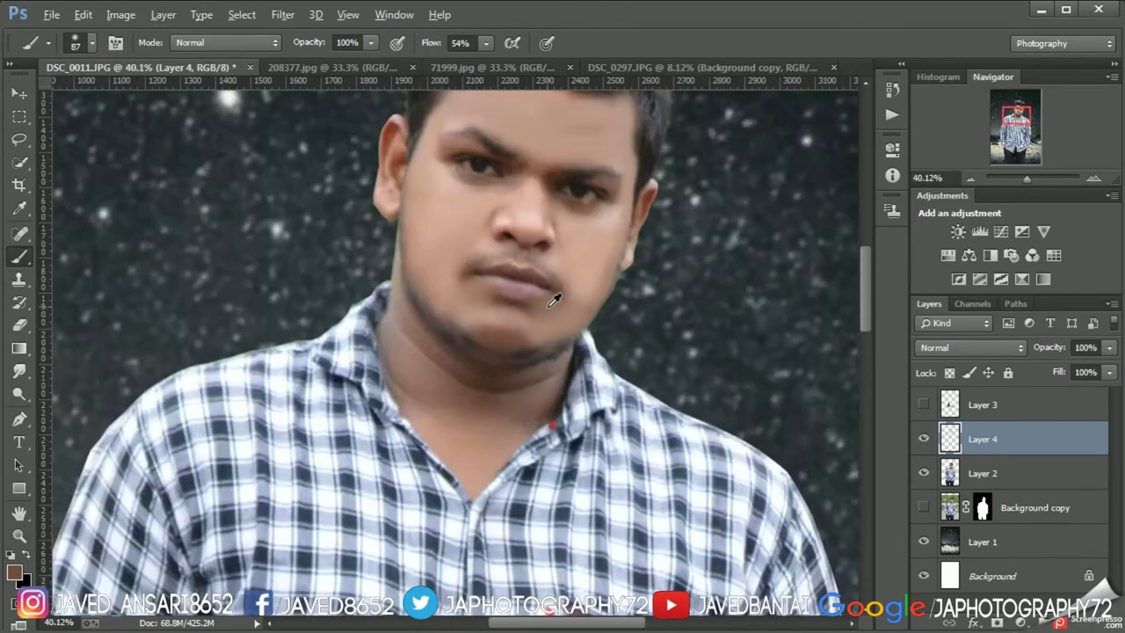
pyautogui.scroll(-4, 464, 293)
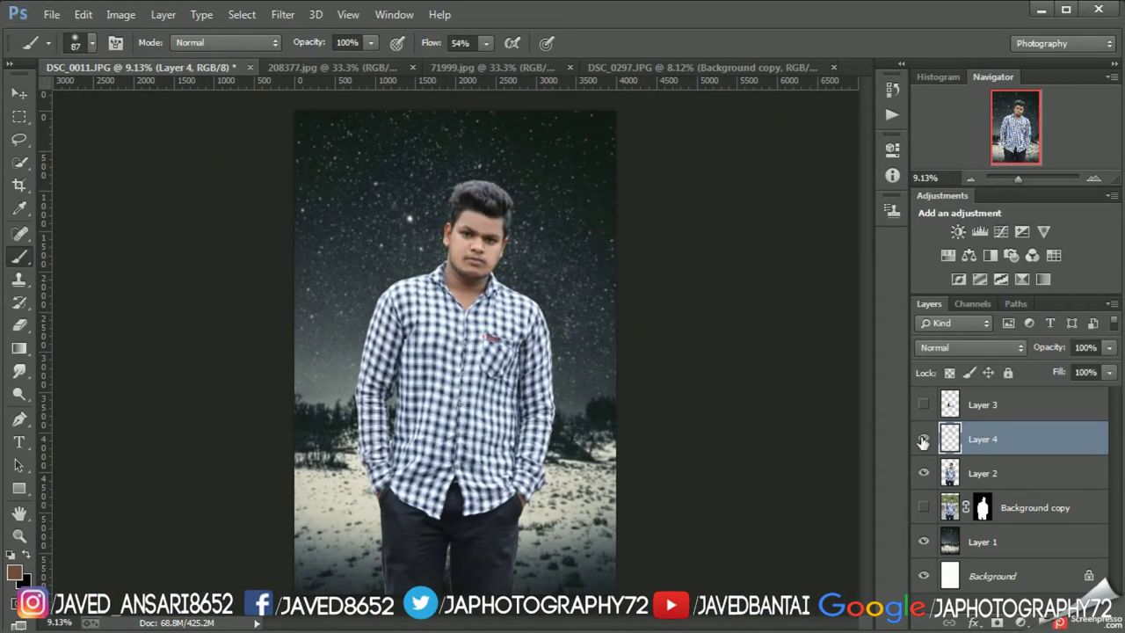
pyautogui.click(1109, 347)
# - On Layer 2, brighten areas of the man with the Dodge tool
pyautogui.click(1034, 472)
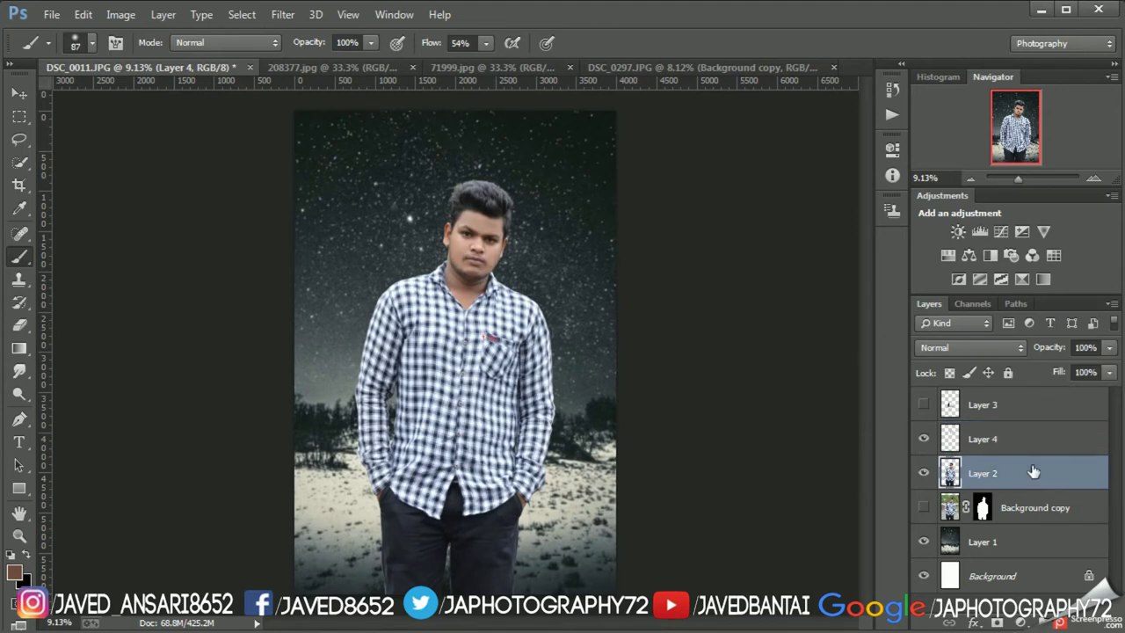
pyautogui.click(19, 370)
pyautogui.click(20, 393)
pyautogui.scroll(1, 536, 272)
pyautogui.scroll(1, 397, 235)
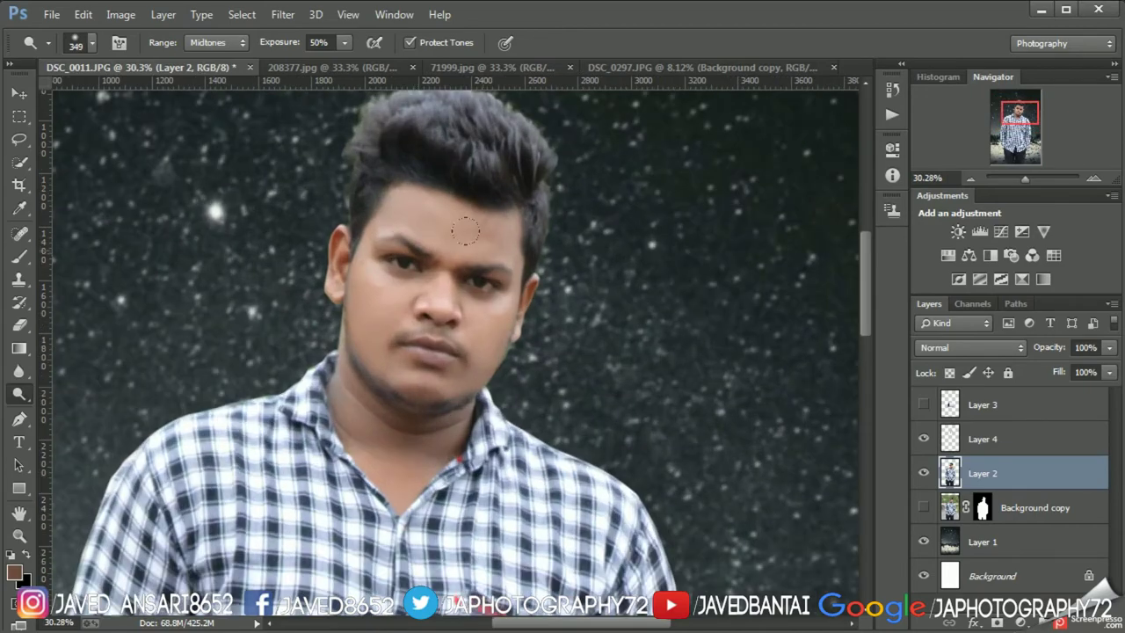
pyautogui.scroll(-2, 403, 387)
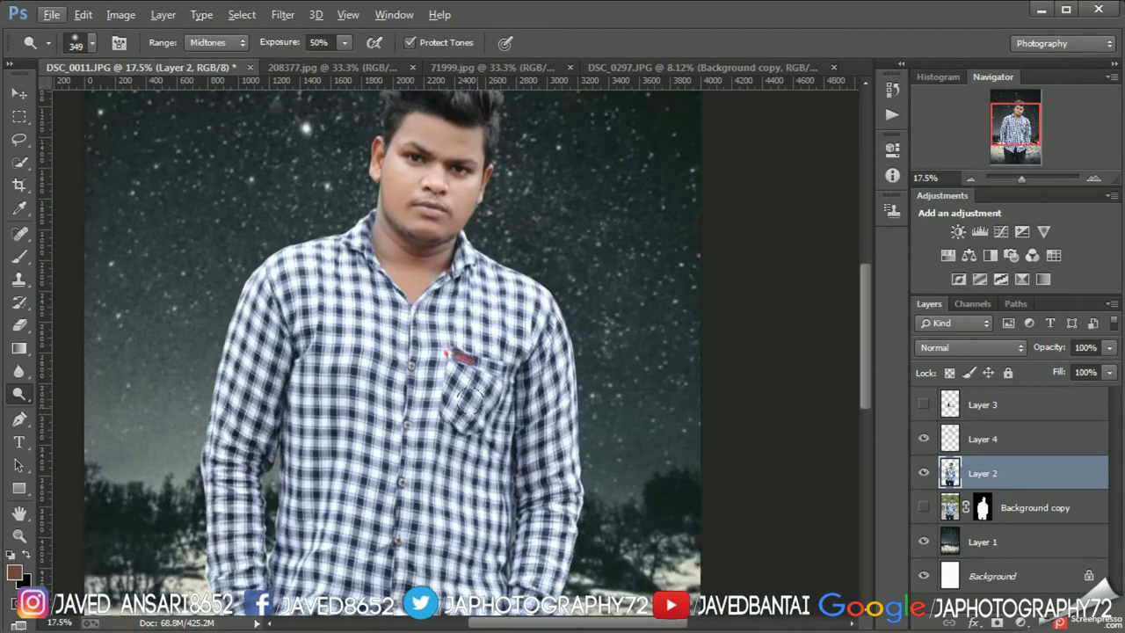
pyautogui.scroll(2, 263, 395)
pyautogui.scroll(1, 176, 404)
pyautogui.scroll(-1, 128, 407)
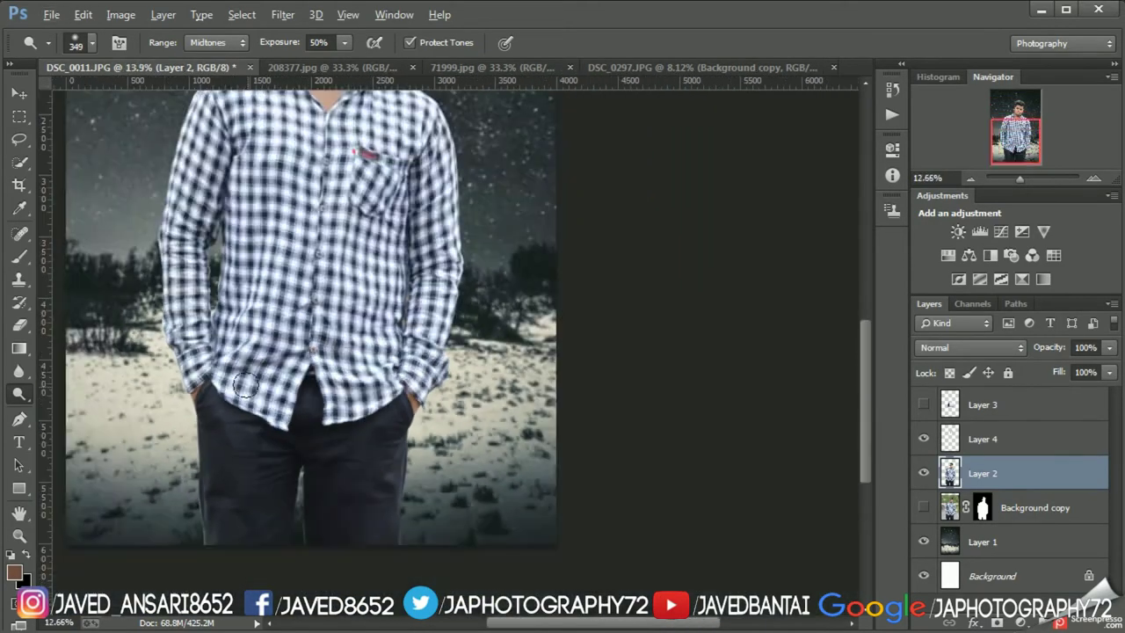
pyautogui.scroll(-2, 510, 545)
# - Soften the cut-out's edges with the Blur tool at 82% strength
pyautogui.press('r')
pyautogui.scroll(2, 509, 545)
pyautogui.scroll(1, 360, 427)
pyautogui.scroll(-2, 360, 427)
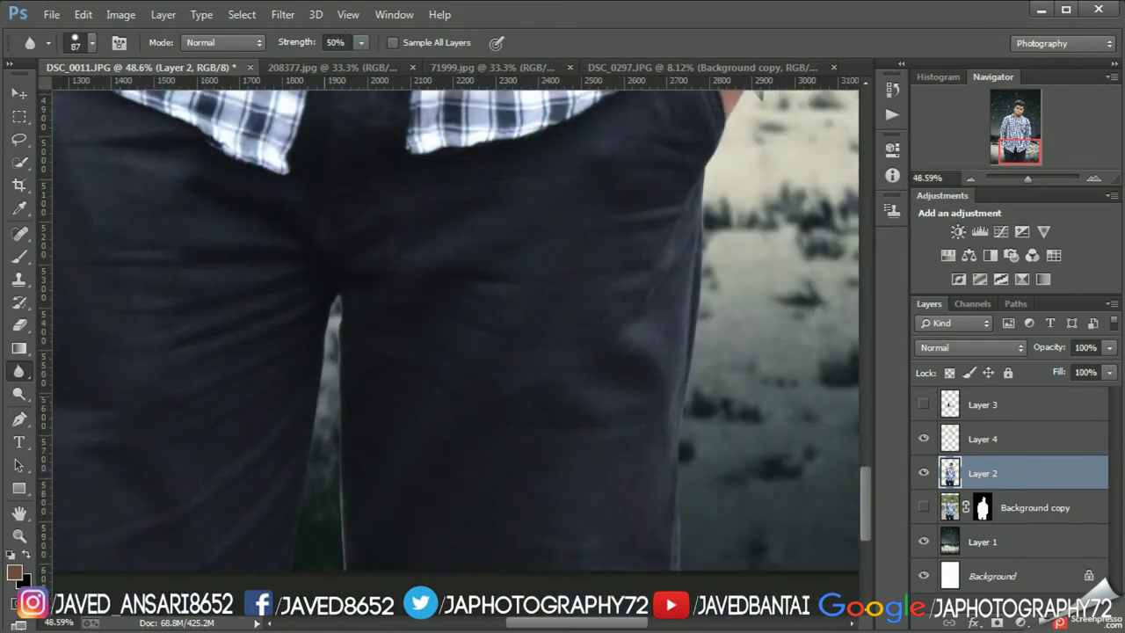
pyautogui.moveTo(391, 61); pyautogui.dragTo(391, 61)
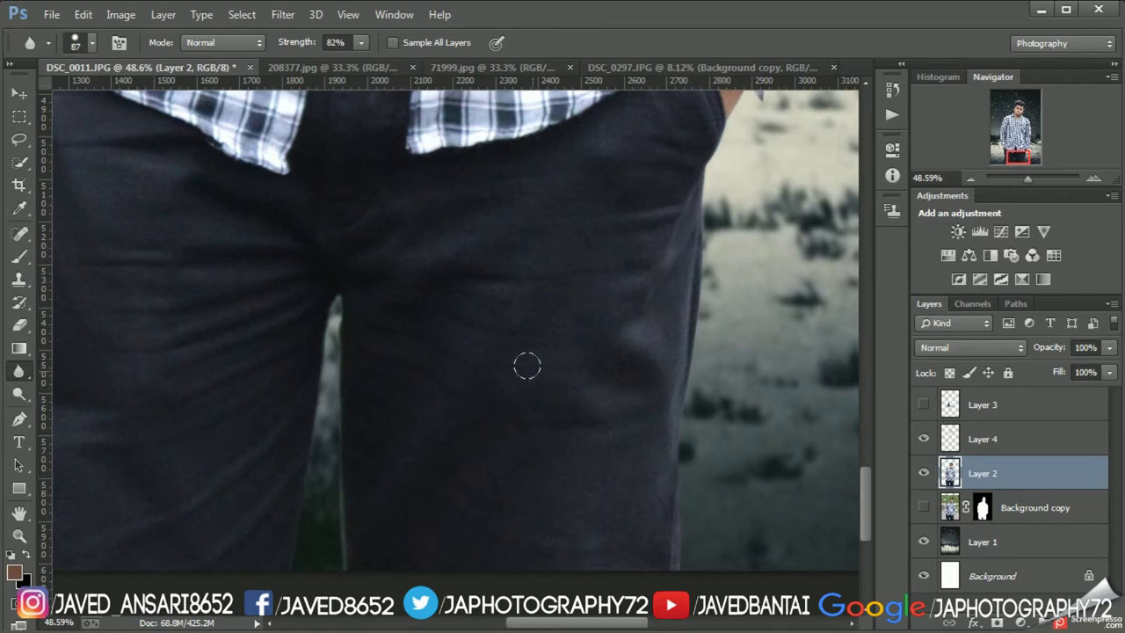
pyautogui.scroll(-2, 226, 396)
pyautogui.scroll(1, 280, 461)
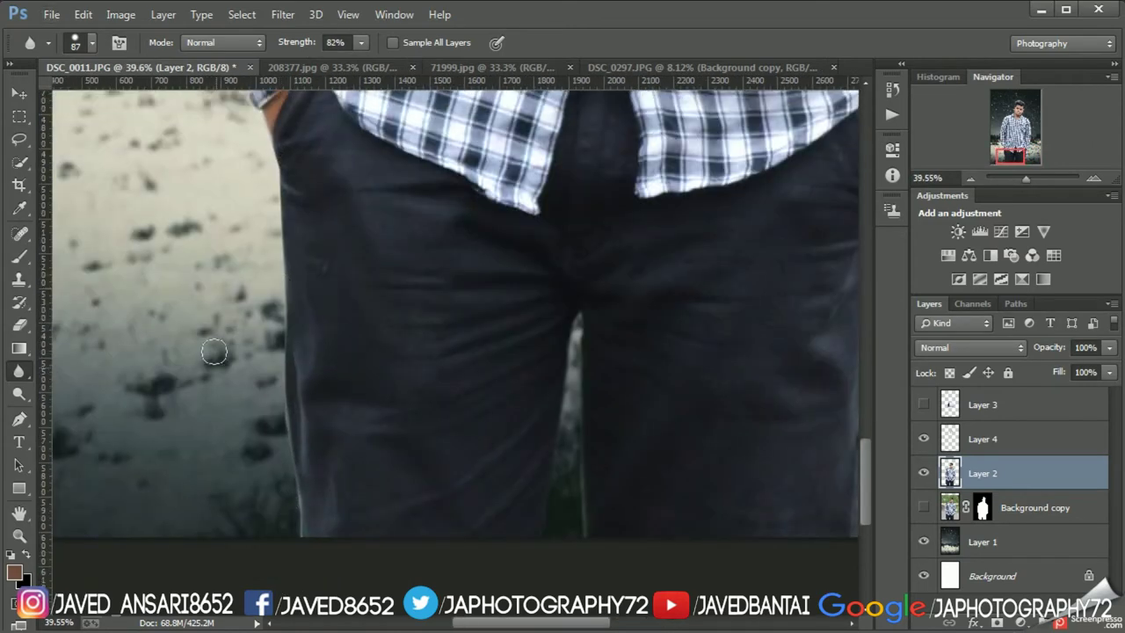
pyautogui.scroll(1, 213, 356)
pyautogui.scroll(3, 209, 376)
pyautogui.scroll(3, 187, 210)
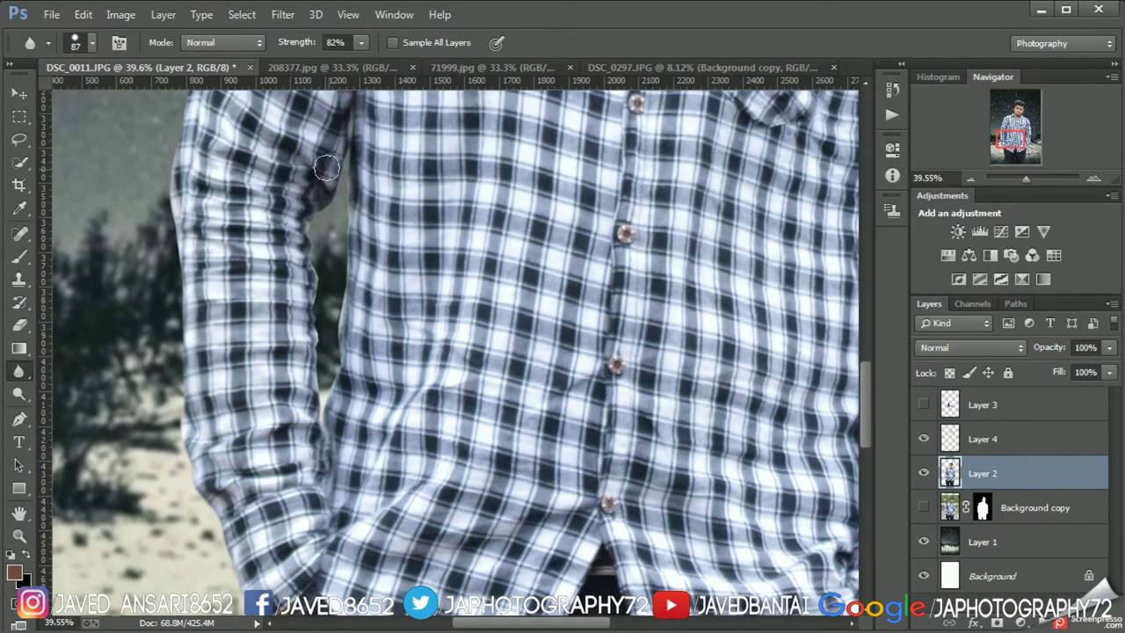
pyautogui.scroll(2, 164, 310)
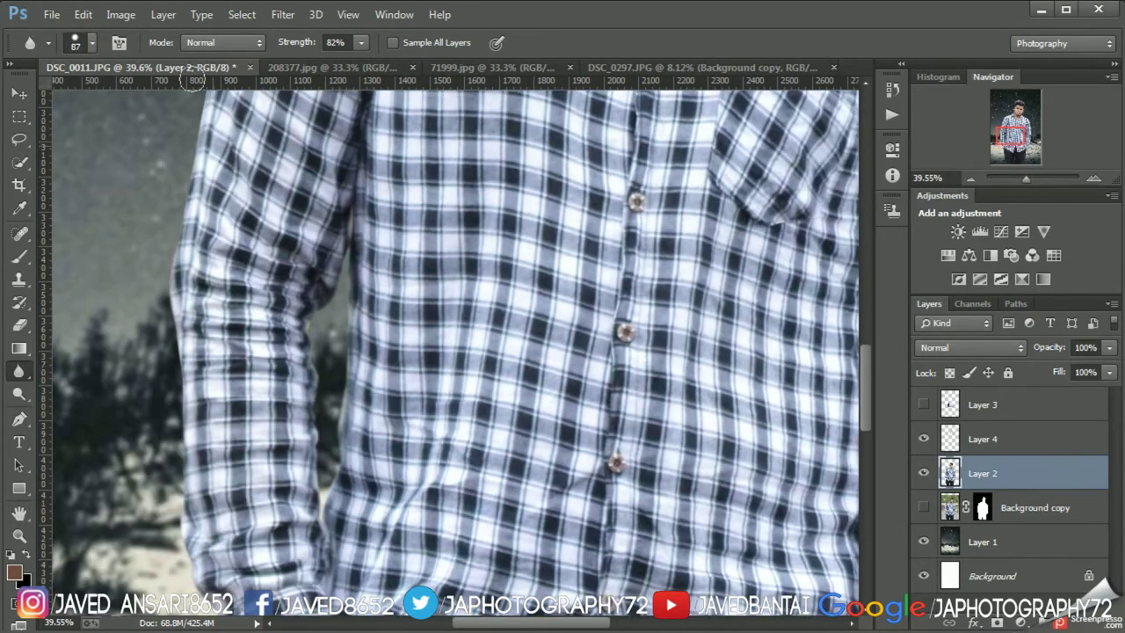
pyautogui.scroll(1, 206, 114)
pyautogui.scroll(3, 224, 157)
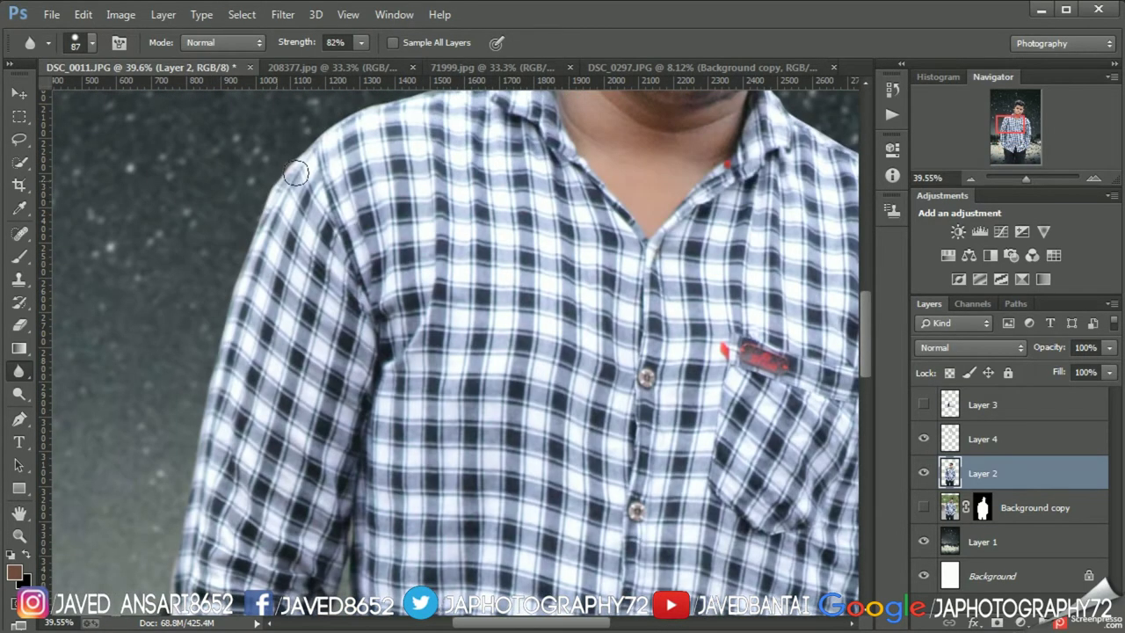
pyautogui.scroll(3, 296, 173)
pyautogui.scroll(2, 571, 136)
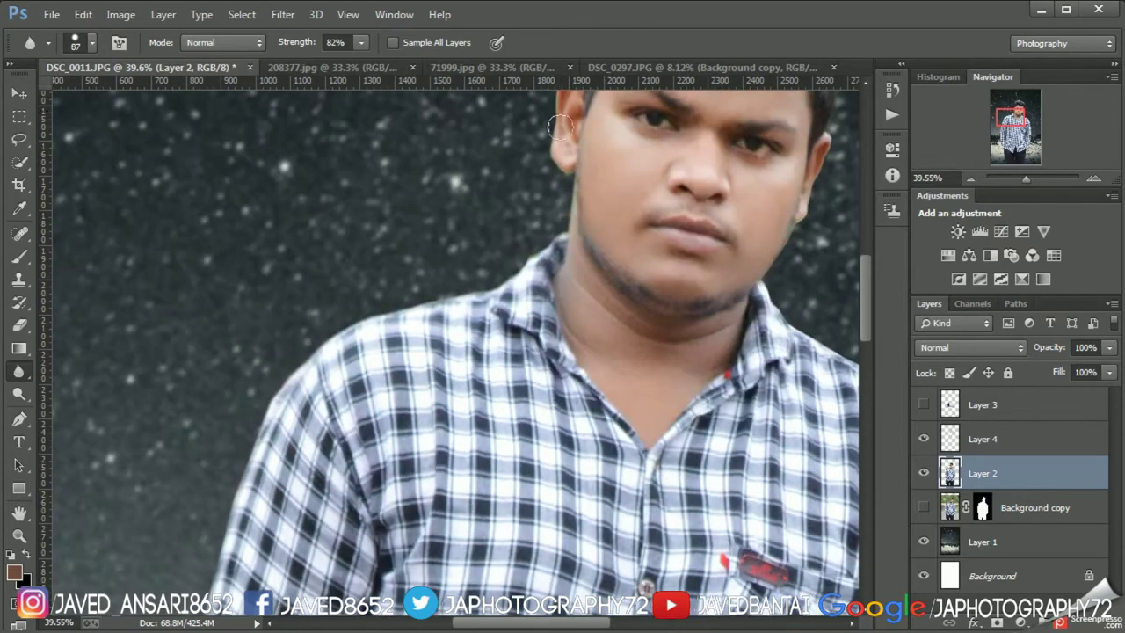
pyautogui.scroll(2, 561, 126)
pyautogui.scroll(-2, 770, 350)
pyautogui.scroll(-5, 791, 382)
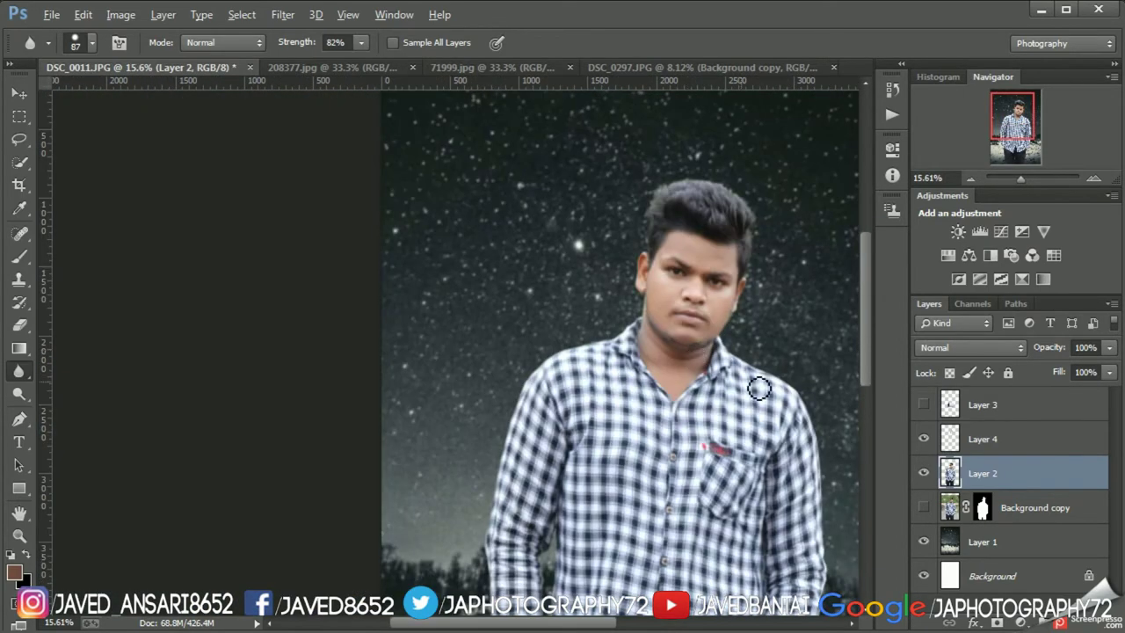
pyautogui.scroll(2, 580, 331)
pyautogui.scroll(3, 391, 208)
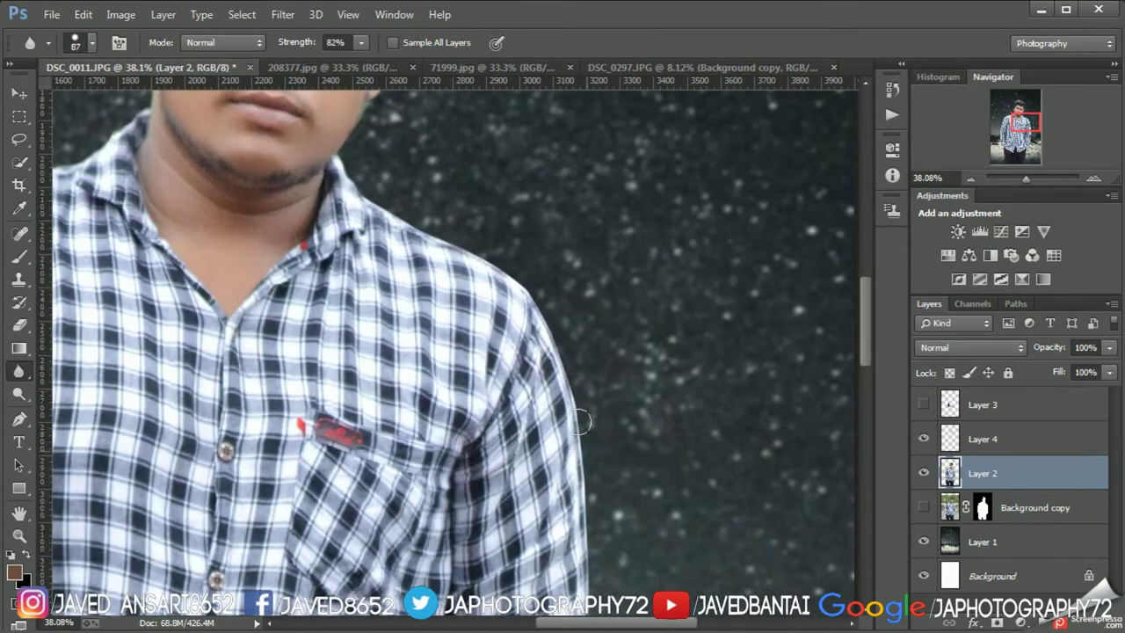
pyautogui.scroll(-5, 580, 422)
pyautogui.scroll(-3, 584, 400)
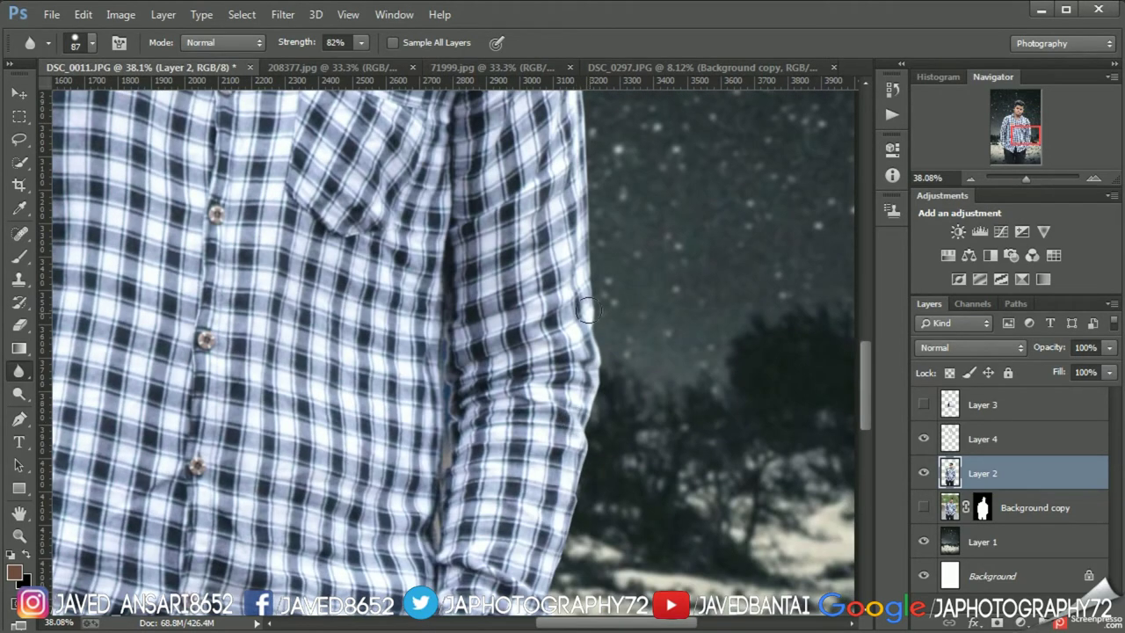
pyautogui.scroll(-2, 526, 449)
pyautogui.scroll(-2, 510, 450)
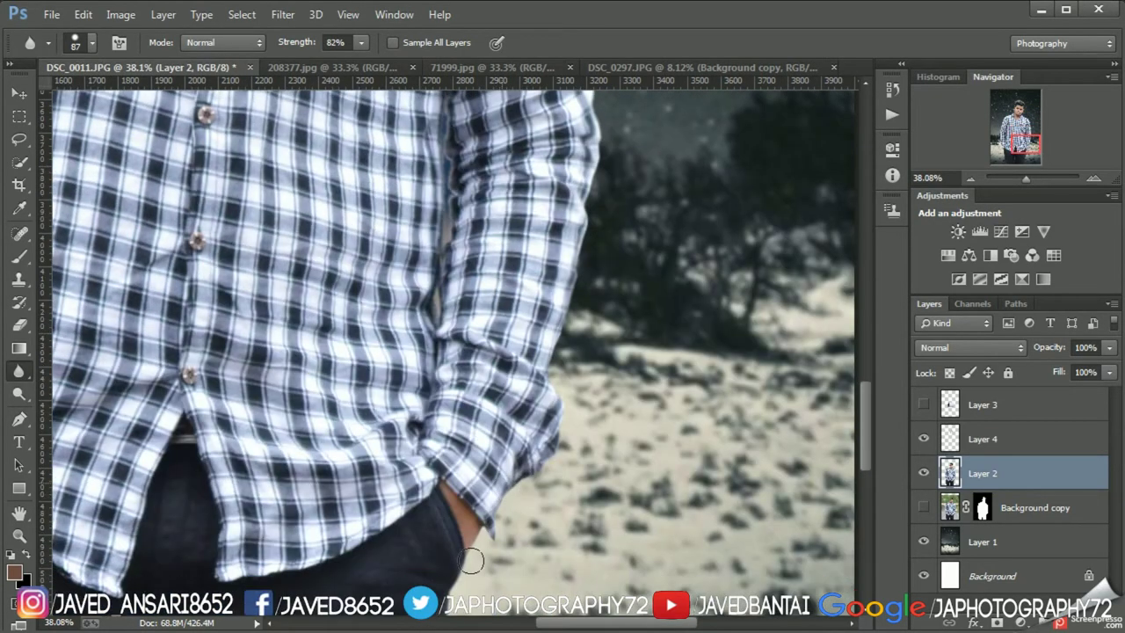
pyautogui.scroll(-2, 492, 450)
pyautogui.scroll(-2, 474, 451)
pyautogui.scroll(5, 470, 369)
pyautogui.scroll(-3, 481, 272)
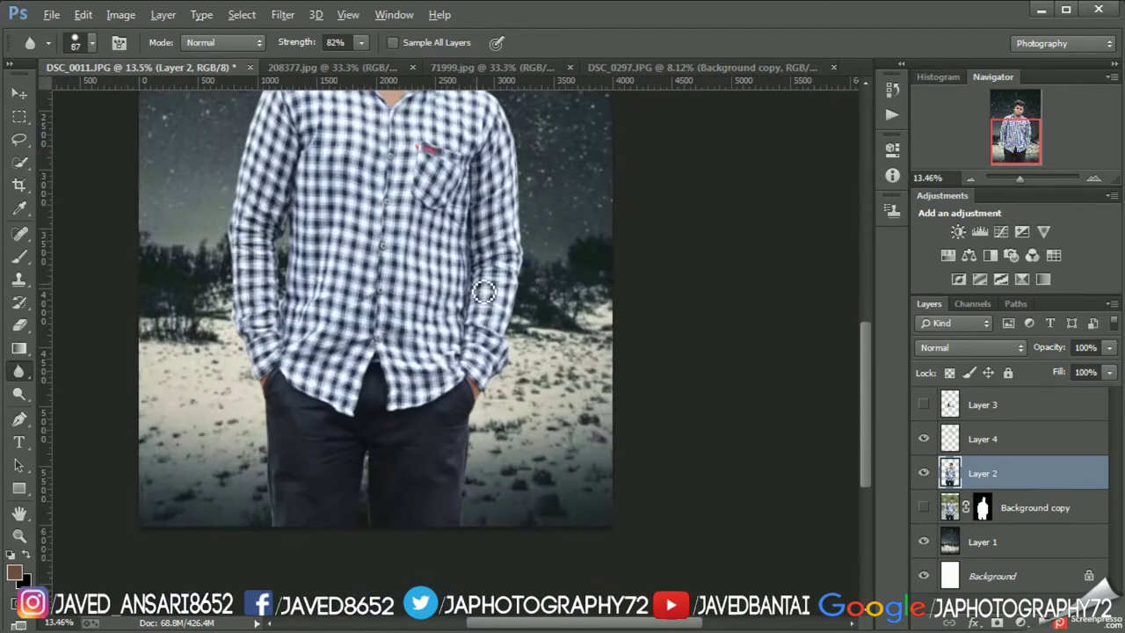
pyautogui.scroll(-3, 474, 281)
# - Add a Photo Filter adjustment layer using Cooling Filter (LBB) at 25% density
pyautogui.press('v')
pyautogui.click(1021, 621)
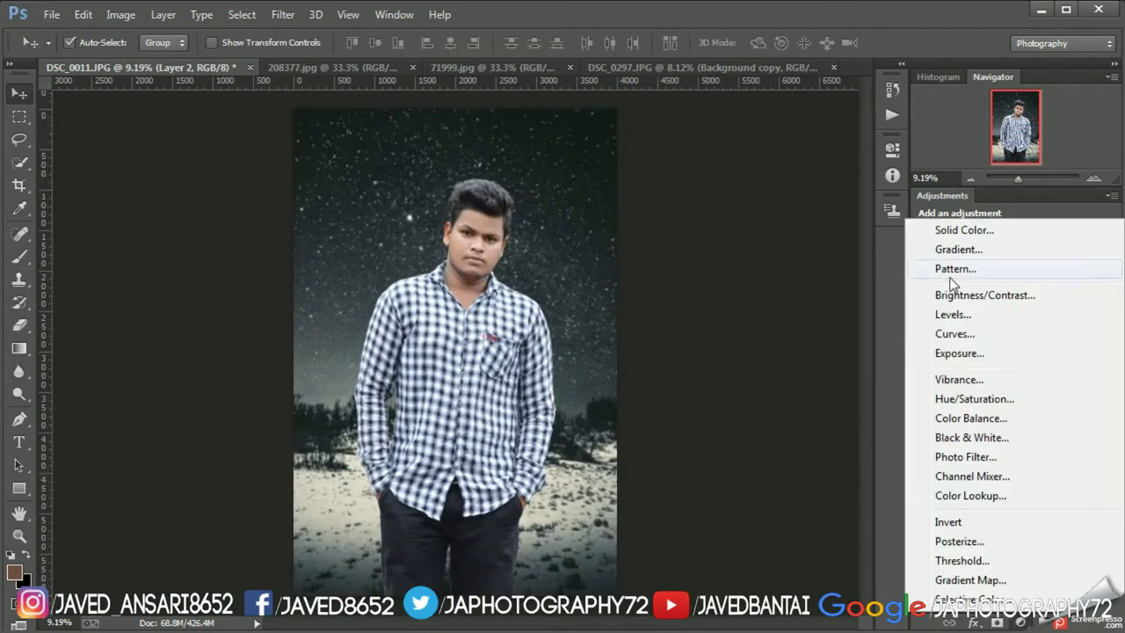
pyautogui.click(967, 459)
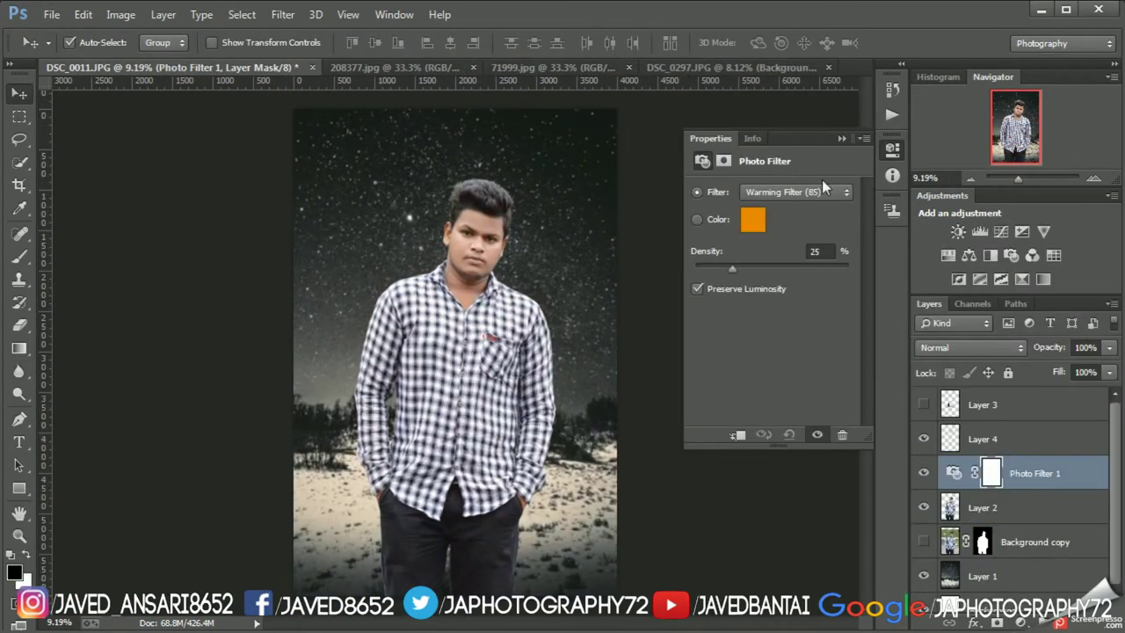
pyautogui.click(822, 183)
pyautogui.click(795, 233)
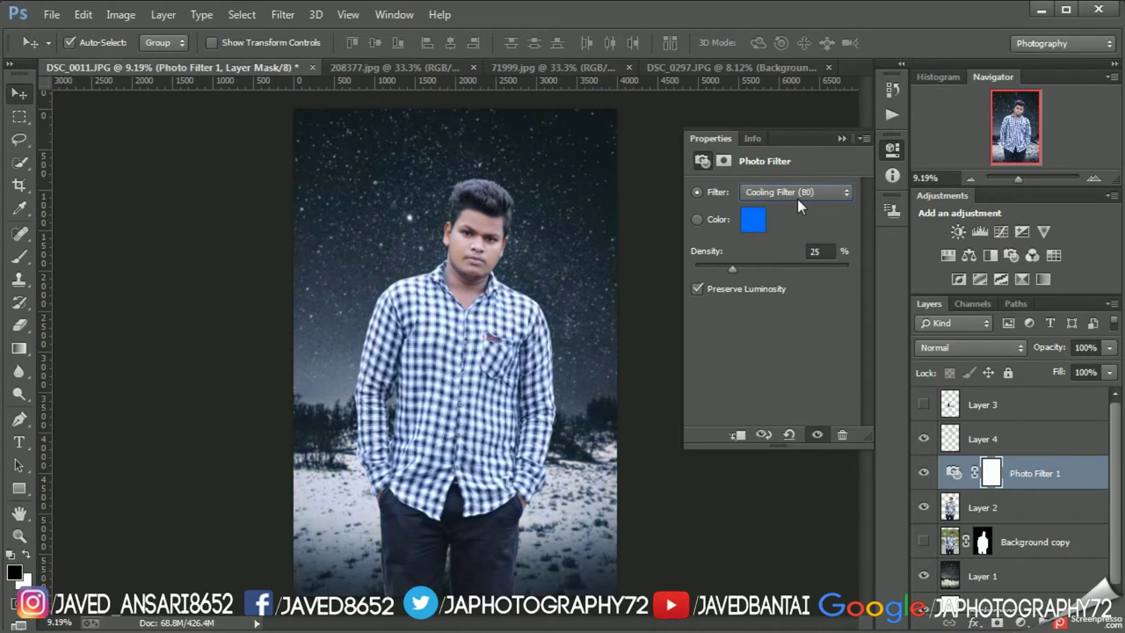
pyautogui.scroll(-1, 797, 199)
pyautogui.click(892, 149)
# - Show the ship image on Layer 3, then enlarge, reposition and slightly rotate it
pyautogui.click(982, 438)
pyautogui.click(982, 404)
pyautogui.click(922, 404)
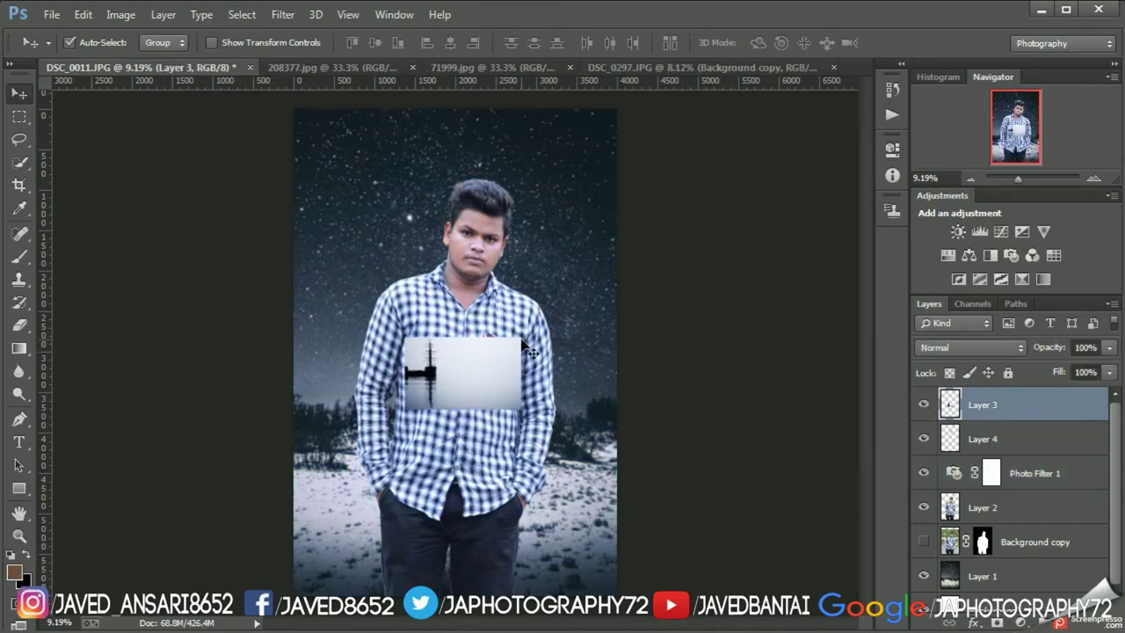
pyautogui.moveTo(525, 350); pyautogui.dragTo(474, 362)
pyautogui.hotkey('ctrl', 't')
pyautogui.moveTo(580, 234); pyautogui.dragTo(674, 158)
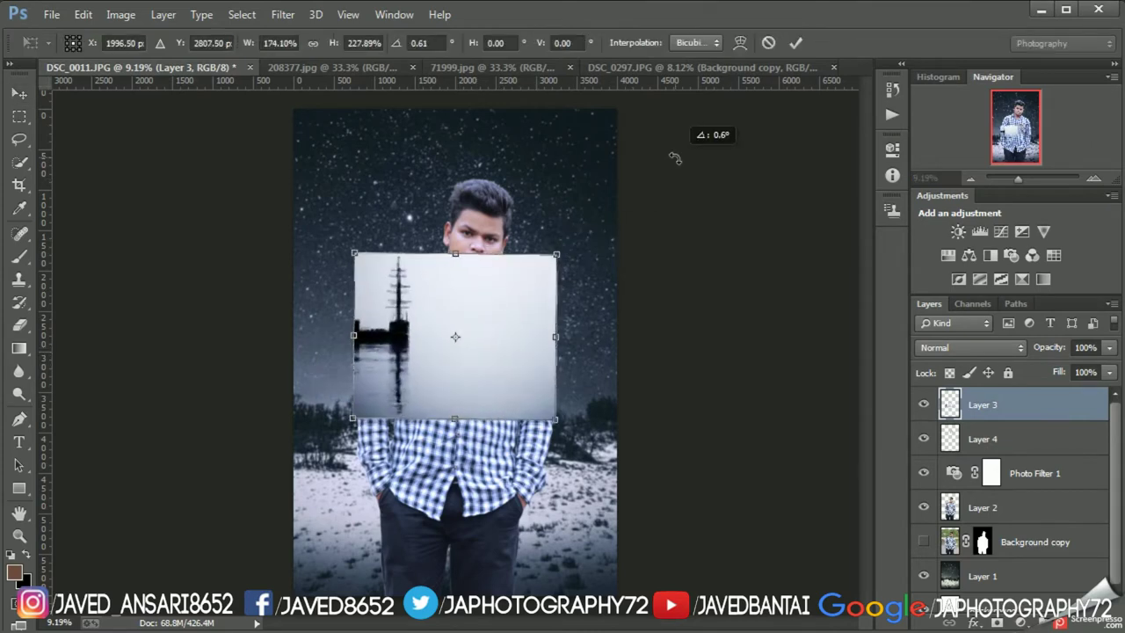
pyautogui.moveTo(555, 253); pyautogui.dragTo(754, 98)
pyautogui.moveTo(607, 184); pyautogui.dragTo(547, 409)
pyautogui.moveTo(745, 299)
pyautogui.mouseDown()
pyautogui.moveTo(773, 270)
pyautogui.moveTo(776, 284)
pyautogui.moveTo(783, 256)
pyautogui.mouseUp()
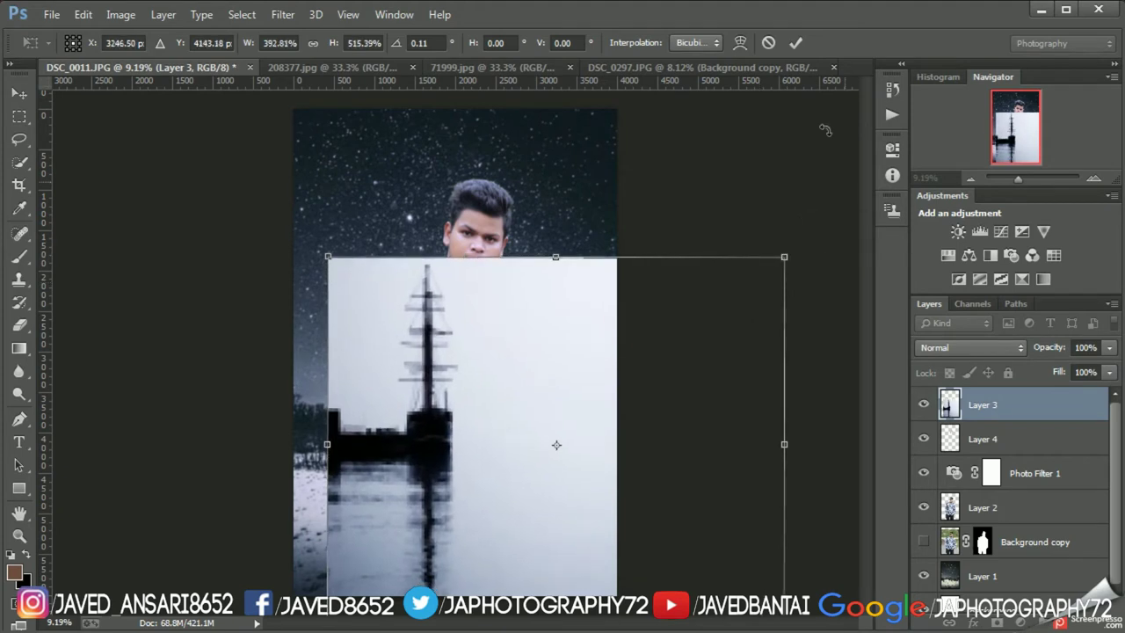
pyautogui.click(795, 42)
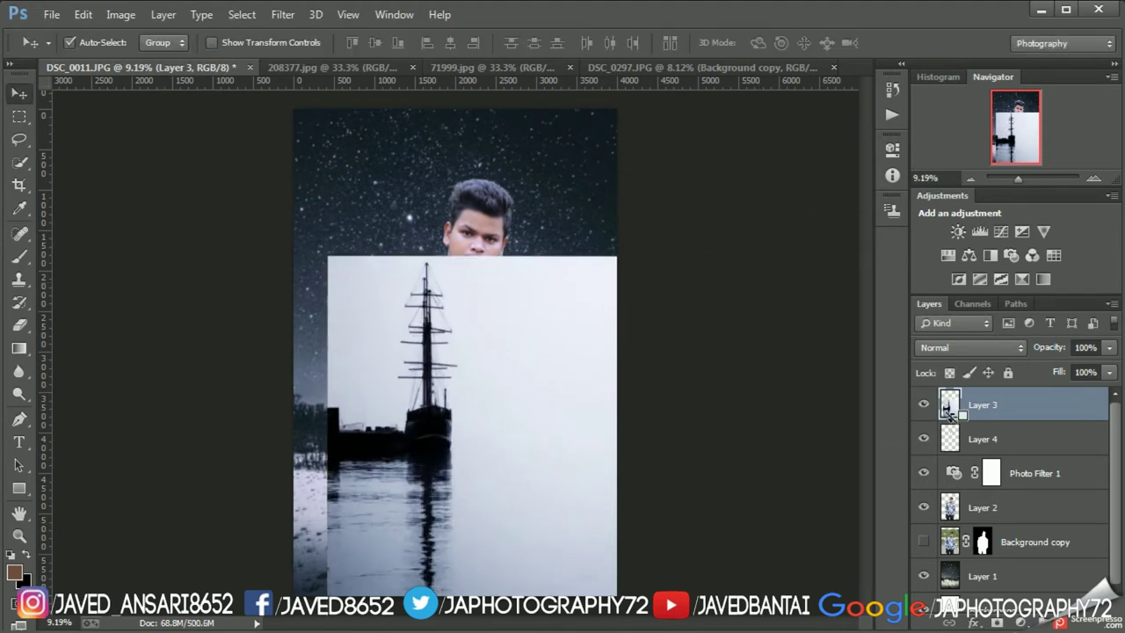
# - Place Layer 3 below Photo Filter 1 inside the silhouette, fading it with a black-white gradient mask
pyautogui.moveTo(949, 409)
pyautogui.mouseDown()
pyautogui.moveTo(982, 475)
pyautogui.moveTo(959, 442)
pyautogui.moveTo(960, 492)
pyautogui.mouseUp()
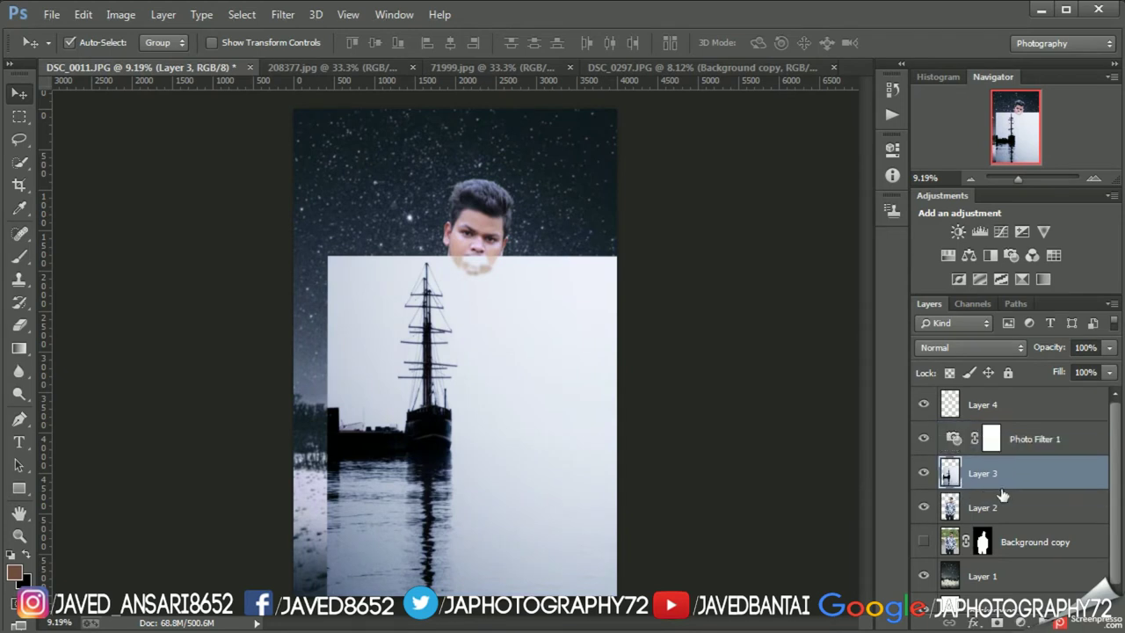
pyautogui.moveTo(496, 389); pyautogui.dragTo(453, 439)
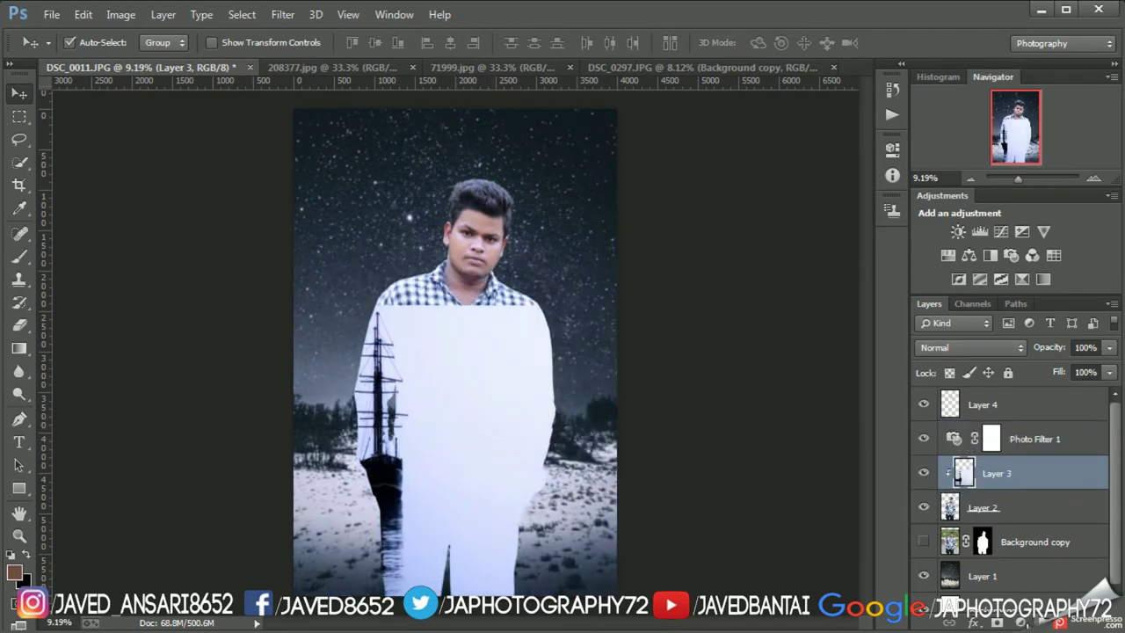
pyautogui.click(986, 622)
pyautogui.press('g')
pyautogui.press('d')
pyautogui.moveTo(639, 430)
pyautogui.mouseDown()
pyautogui.moveTo(413, 426)
pyautogui.moveTo(326, 451)
pyautogui.mouseUp()
# - Redraw the gradient fade so more shirt shows, and nudge the ship overlay lower
pyautogui.moveTo(708, 422); pyautogui.dragTo(135, 413)
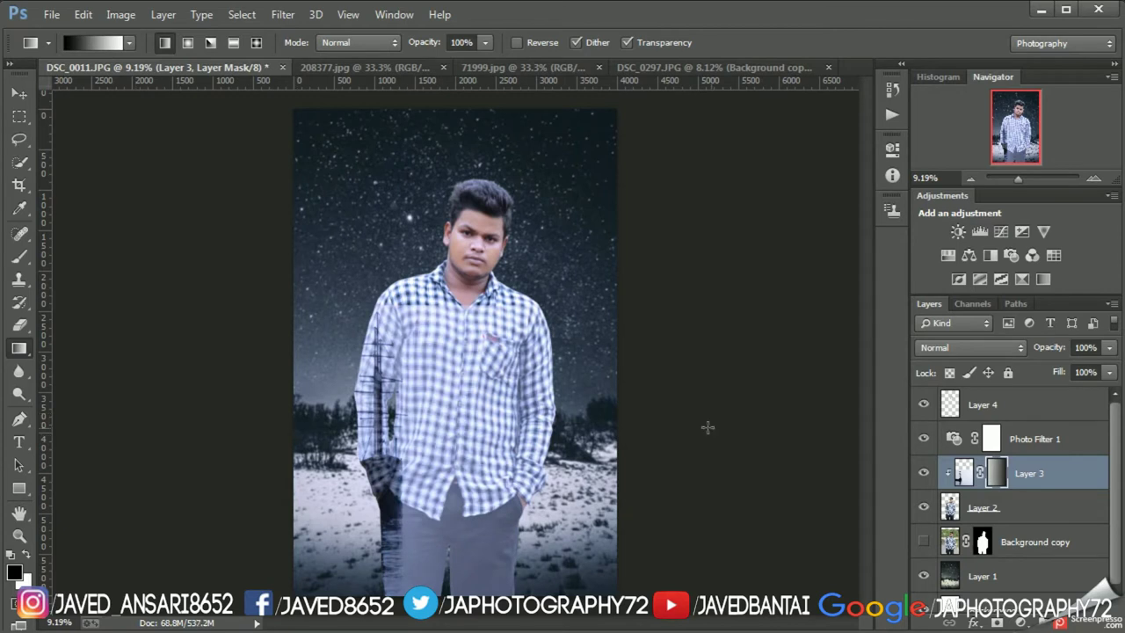
pyautogui.click(30, 95)
pyautogui.moveTo(408, 351)
pyautogui.mouseDown()
pyautogui.moveTo(422, 311)
pyautogui.moveTo(406, 362)
pyautogui.mouseUp()
# - Erase parts of the ship layer with a 2237 px eraser, then show the 208377.jpg skyline document
pyautogui.press('e')
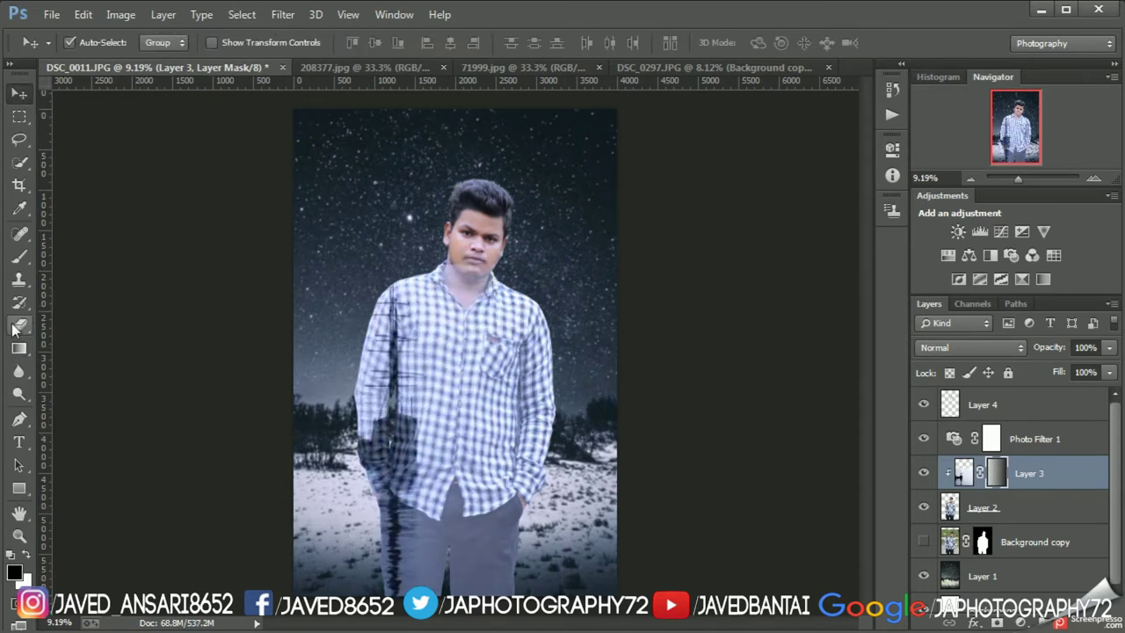
pyautogui.rightClick(481, 315)
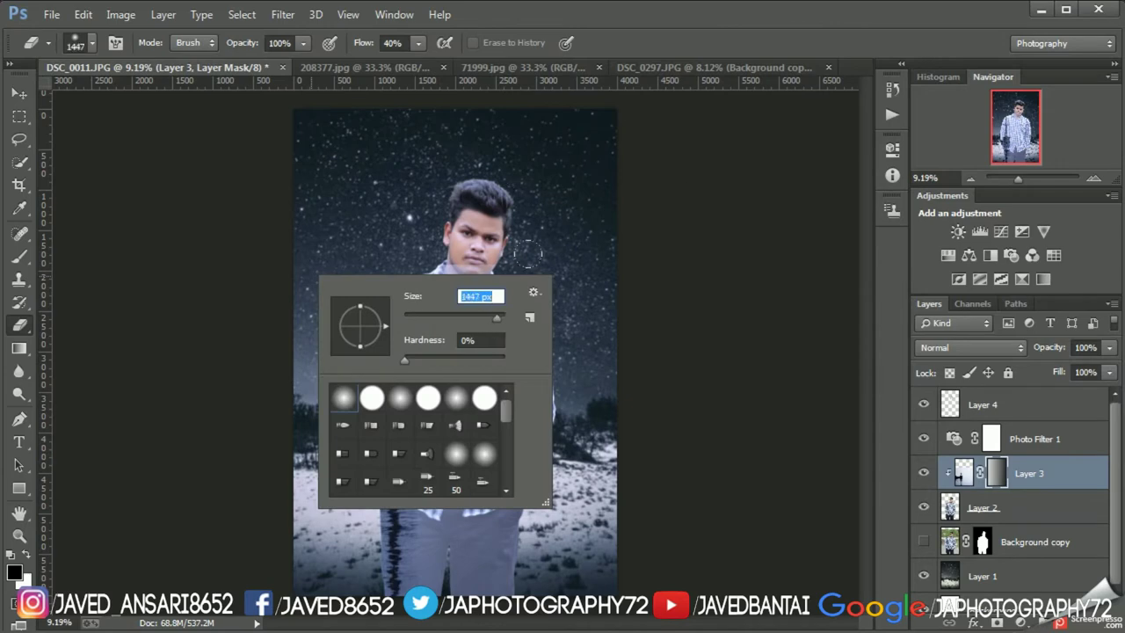
pyautogui.press('Escape')
pyautogui.keyDown('alt'); pyautogui.scroll(2, 773, 394); pyautogui.keyUp('alt')
pyautogui.hotkey('ctrl', '2')
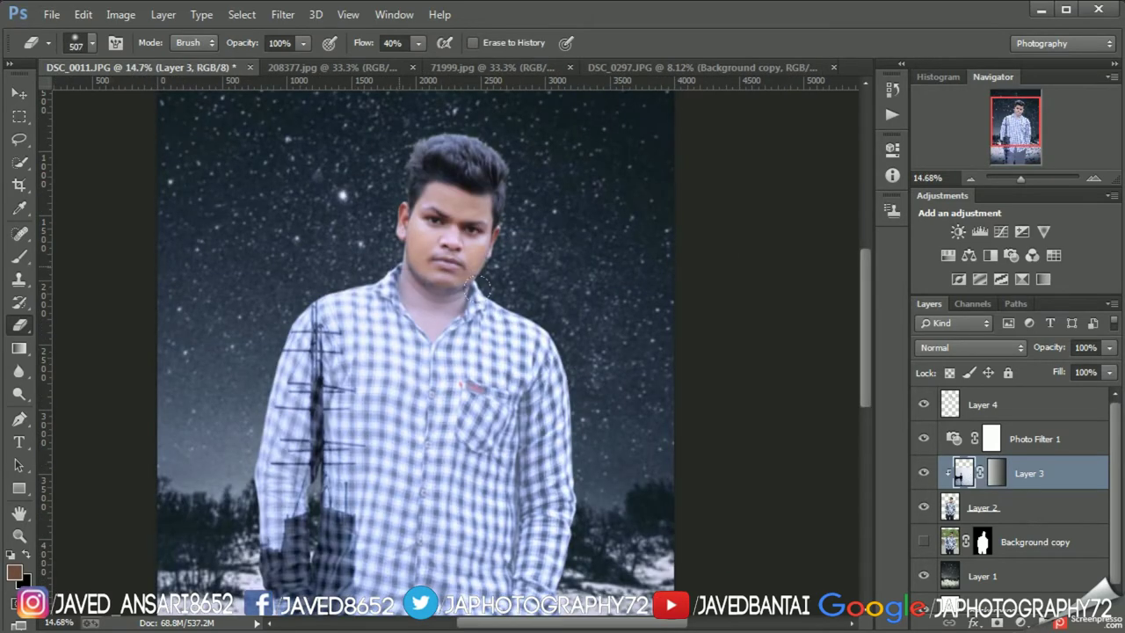
pyautogui.scroll(-3, 545, 313)
pyautogui.rightClick(510, 295)
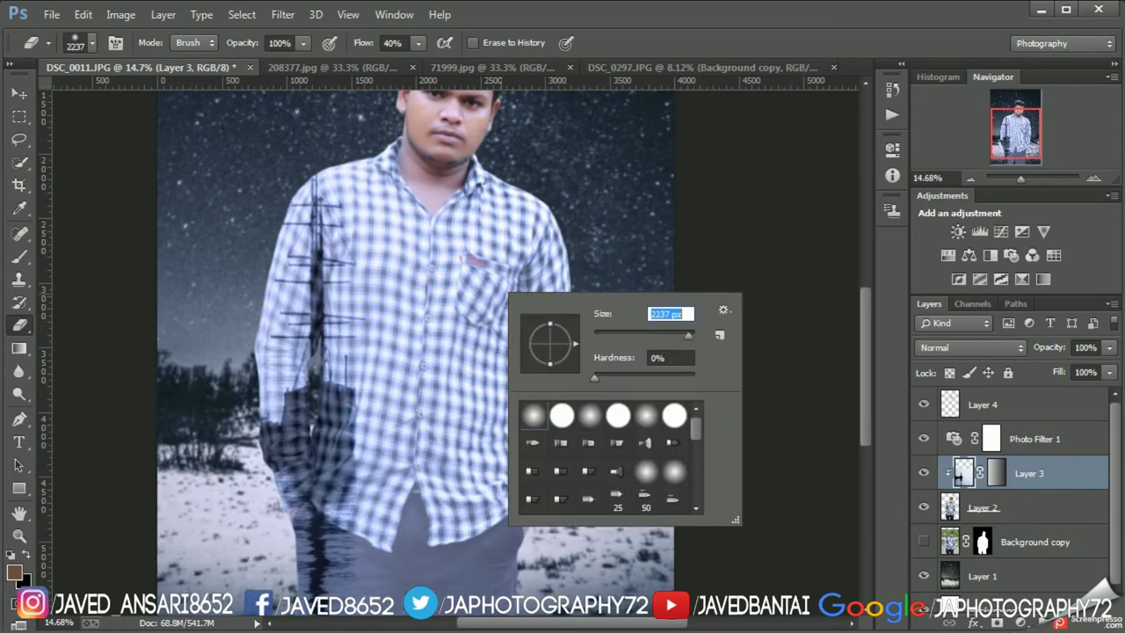
pyautogui.press('Return')
pyautogui.moveTo(483, 290); pyautogui.dragTo(457, 545)
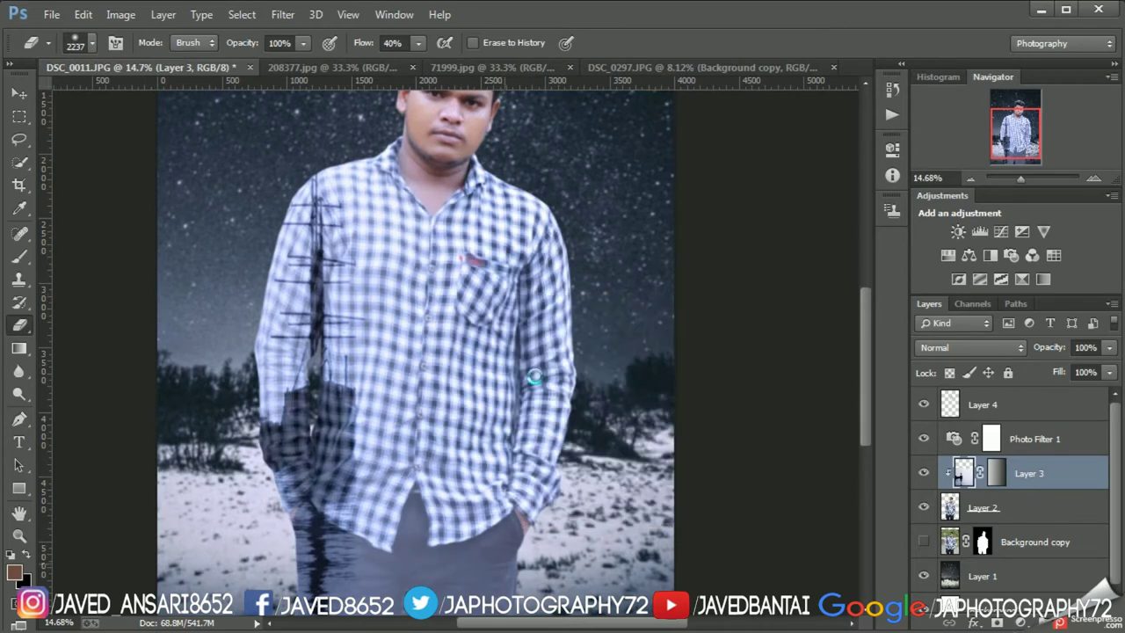
pyautogui.keyDown('alt'); pyautogui.scroll(-2, 479, 540); pyautogui.keyUp('alt')
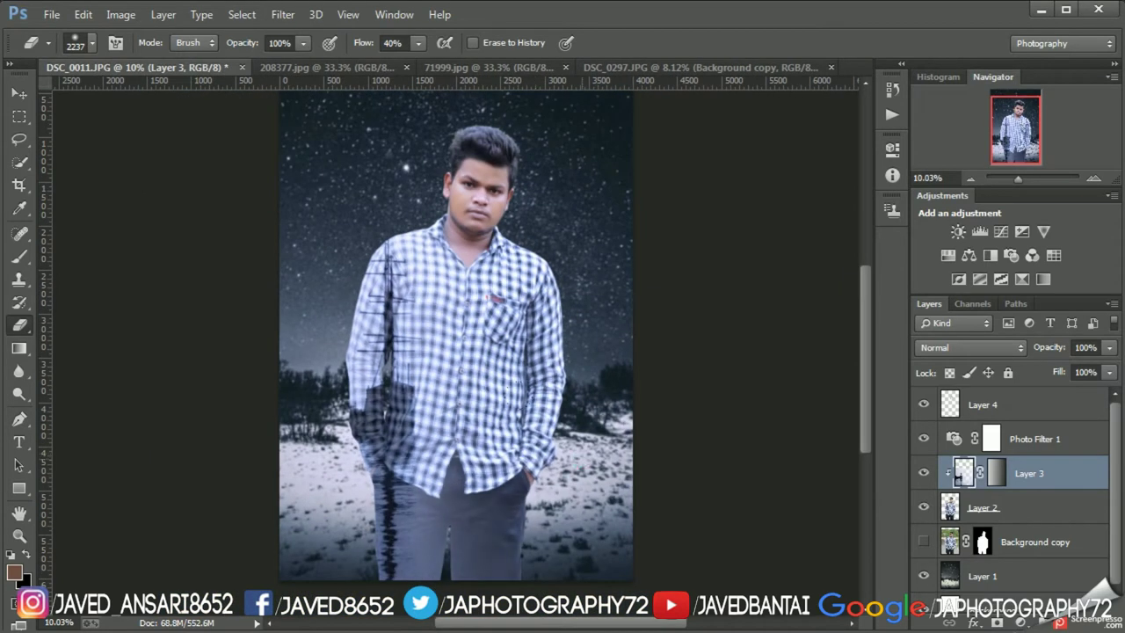
pyautogui.press('v')
pyautogui.click(363, 66)
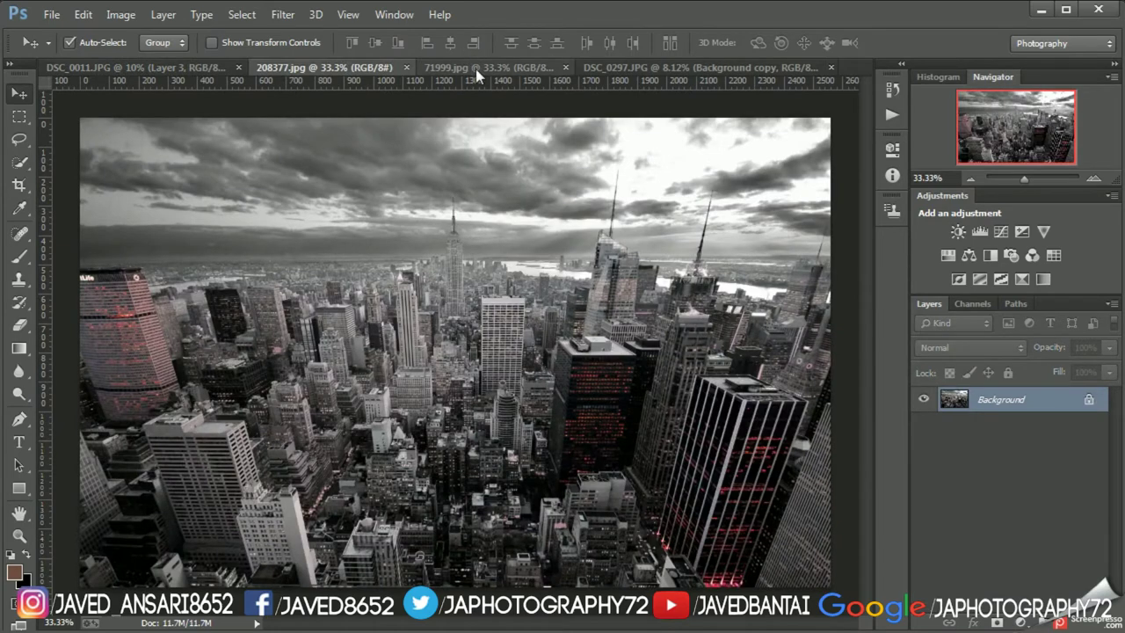
# - Float the 71999.jpg blue sky photo in its own window
pyautogui.click(475, 68)
pyautogui.click(585, 69)
pyautogui.click(475, 68)
pyautogui.click(276, 159)
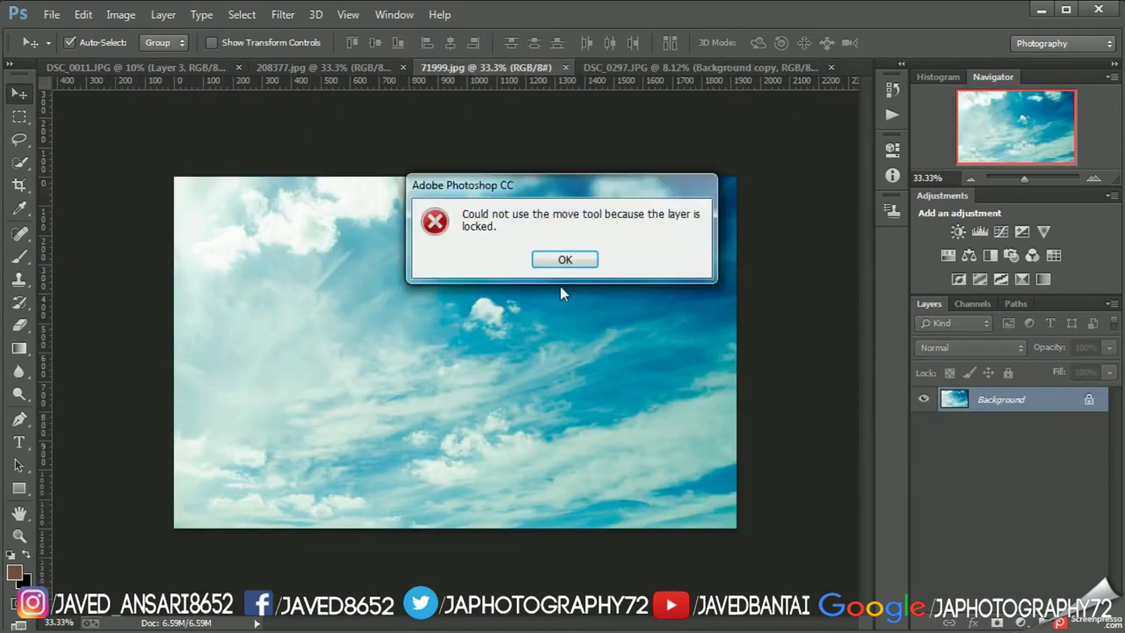
pyautogui.click(572, 258)
pyautogui.moveTo(475, 67)
pyautogui.mouseDown()
pyautogui.moveTo(659, 373)
pyautogui.moveTo(373, 288)
pyautogui.mouseUp()
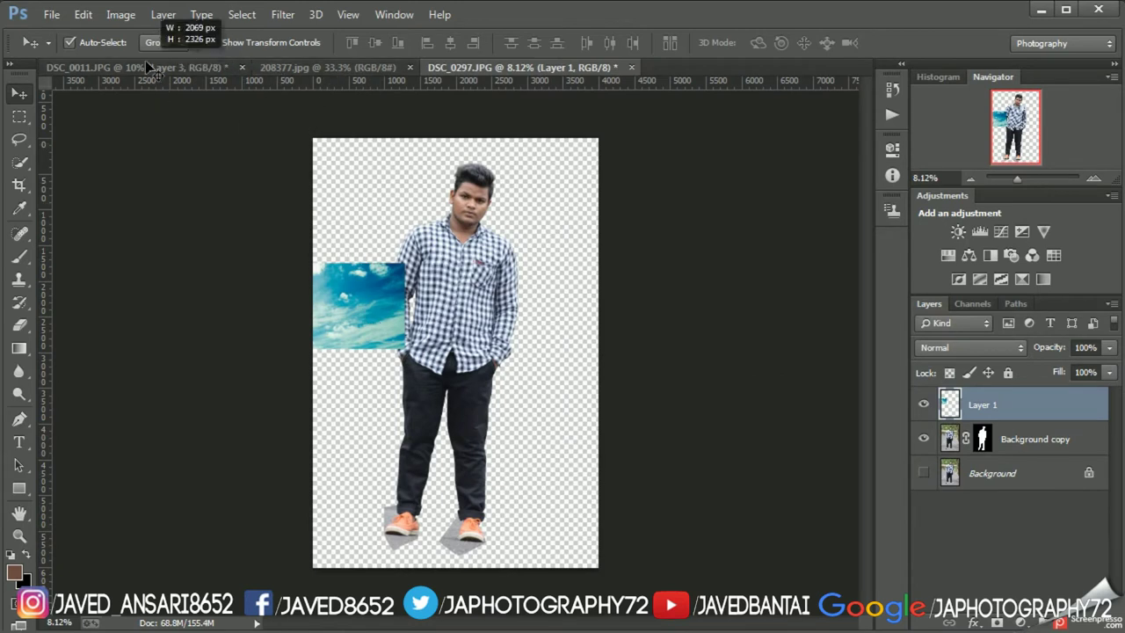
# - Copy the sky photo into the starry composite as Layer 5 over the man's chest
pyautogui.hotkey('alt', 'shift', '[')
pyautogui.moveTo(382, 330); pyautogui.dragTo(428, 338)
pyautogui.click(1048, 407)
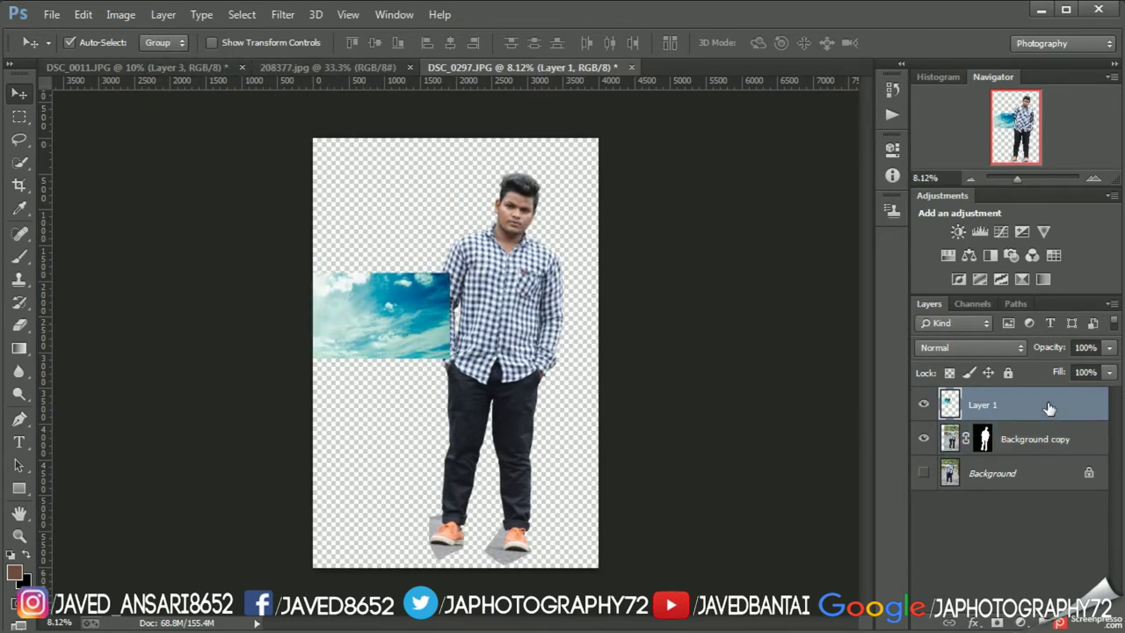
pyautogui.moveTo(371, 317); pyautogui.dragTo(469, 322)
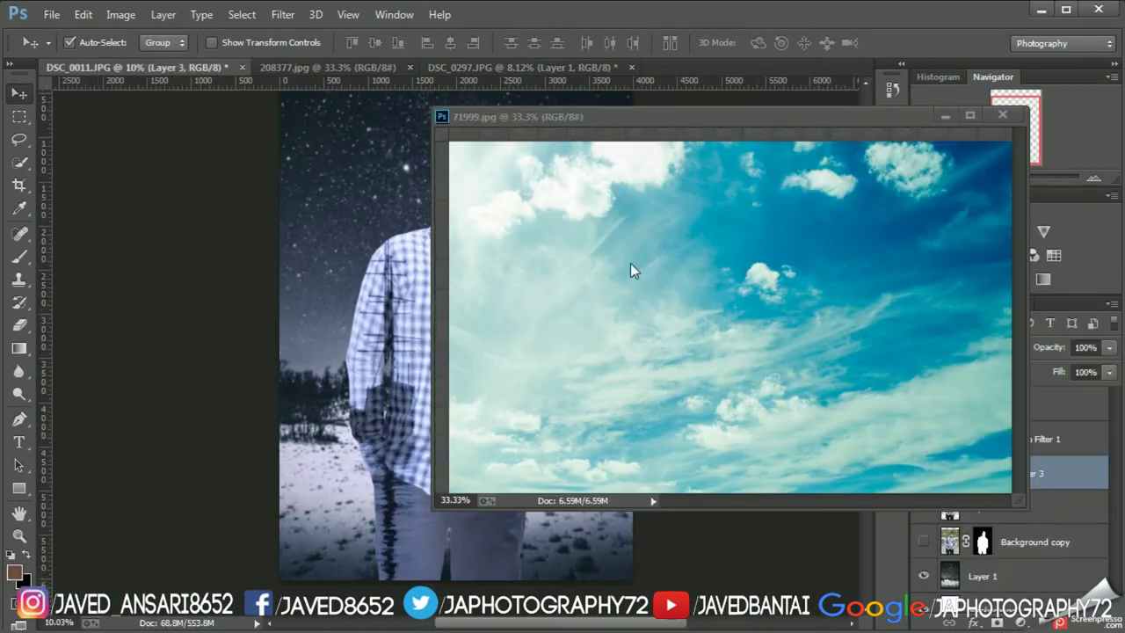
pyautogui.moveTo(630, 263); pyautogui.dragTo(351, 212)
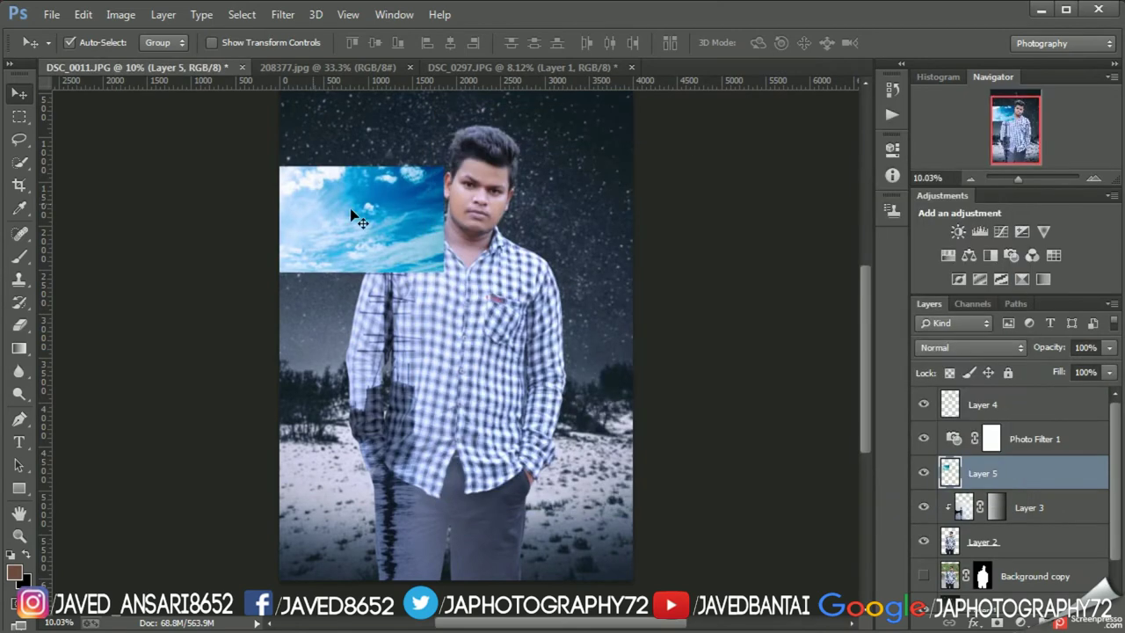
pyautogui.moveTo(458, 222); pyautogui.dragTo(540, 312)
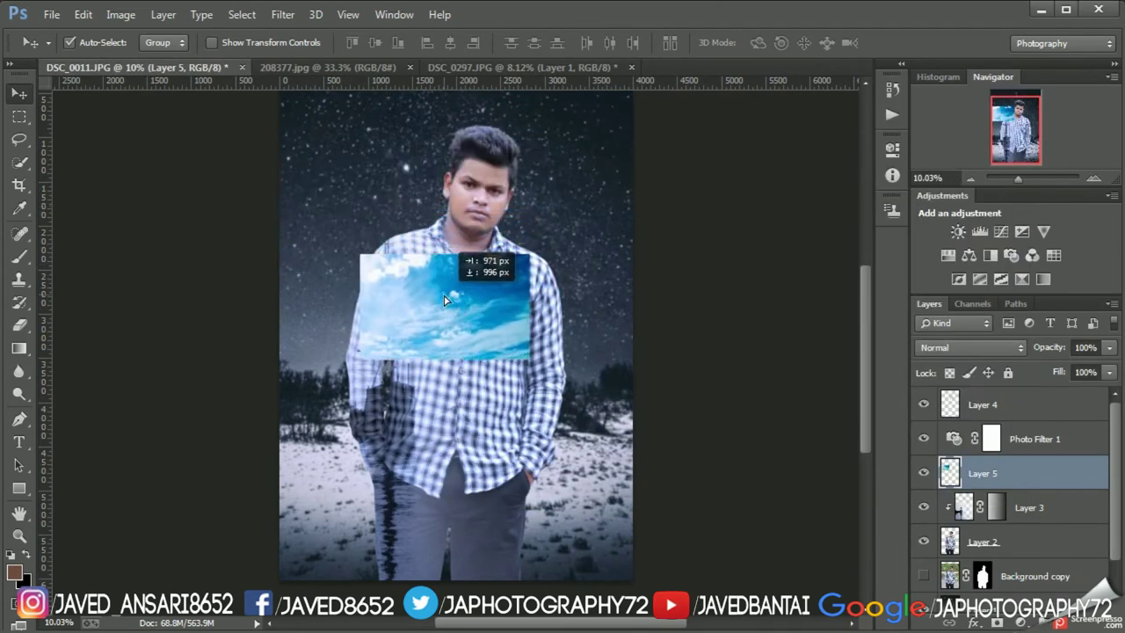
# - Try merging Layers 4 and 2, then undo the merge
pyautogui.click(1024, 404)
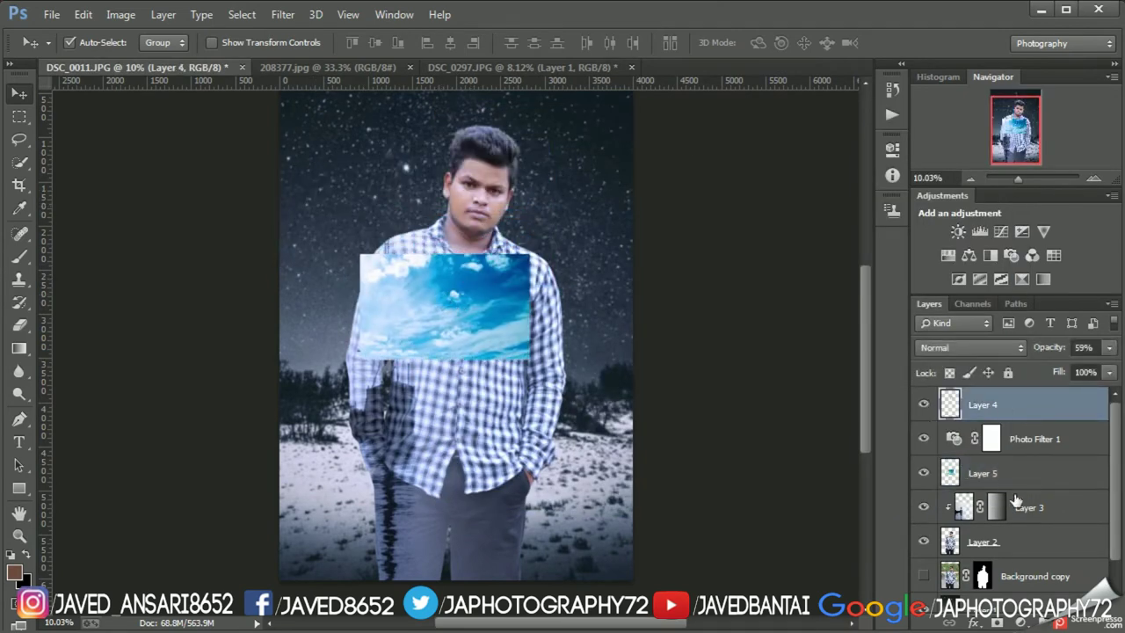
pyautogui.keyDown('ctrl'); pyautogui.click(1037, 541); pyautogui.keyUp('ctrl')
pyautogui.rightClick(1037, 541)
pyautogui.click(864, 499)
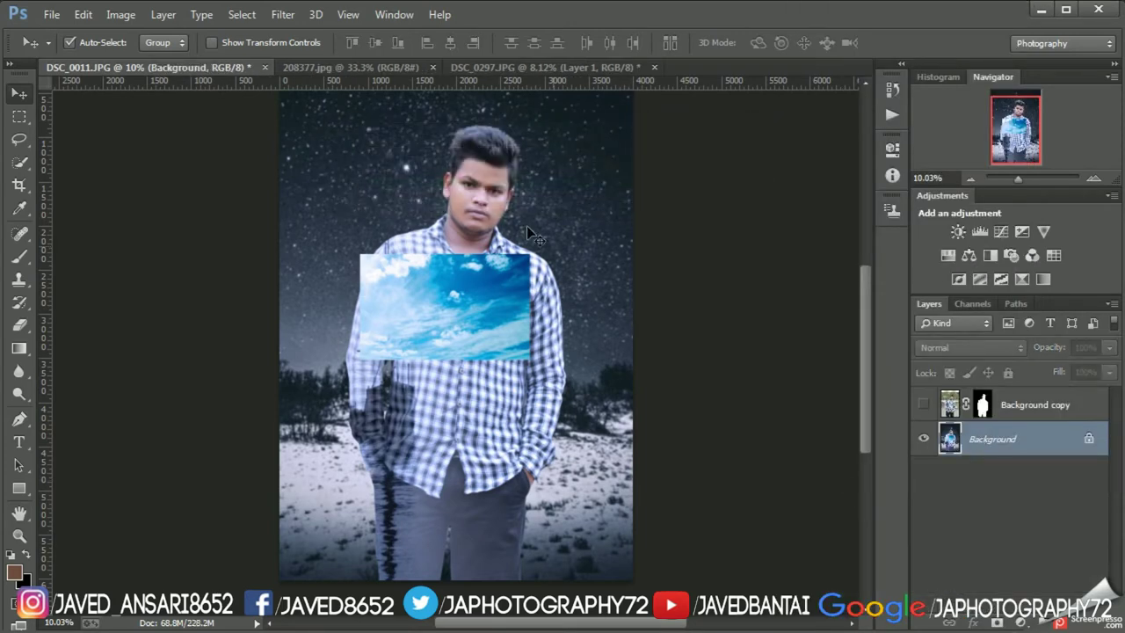
pyautogui.hotkey('ctrl', 'z')
# - Try Flatten Image on the composite, undo it, and leave the layers unmerged
pyautogui.click(997, 458)
pyautogui.click(1021, 501)
pyautogui.scroll(1, 1020, 501)
pyautogui.keyDown('ctrl'); pyautogui.click(1015, 408); pyautogui.keyUp('ctrl')
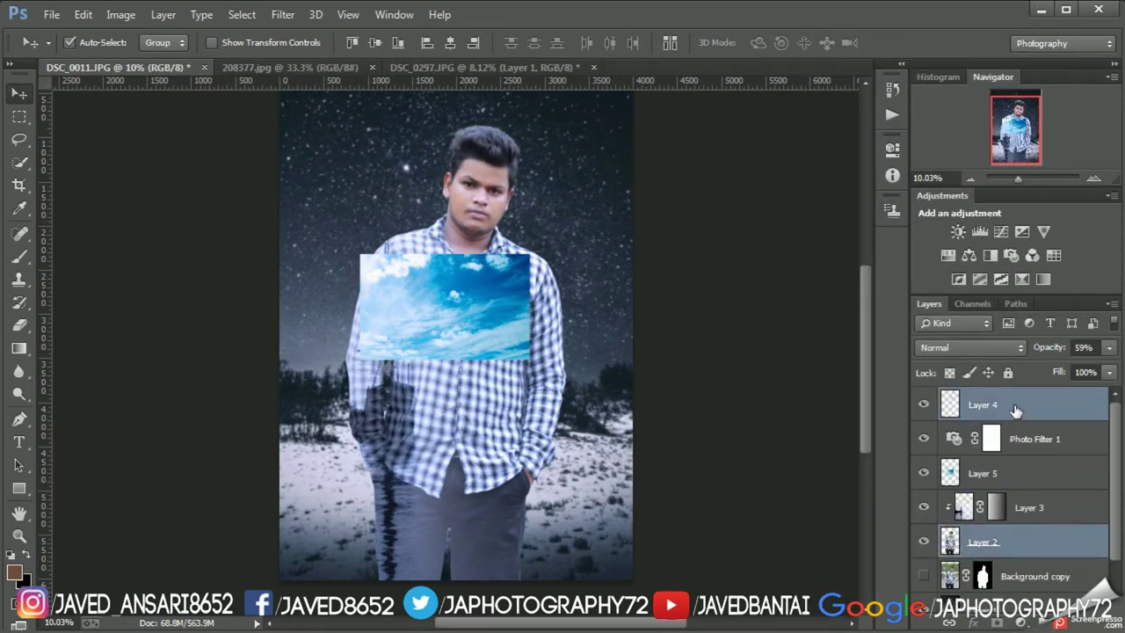
pyautogui.rightClick(1015, 408)
pyautogui.click(815, 463)
pyautogui.click(493, 260)
pyautogui.hotkey('ctrl', 'z')
pyautogui.scroll(-1, 1042, 481)
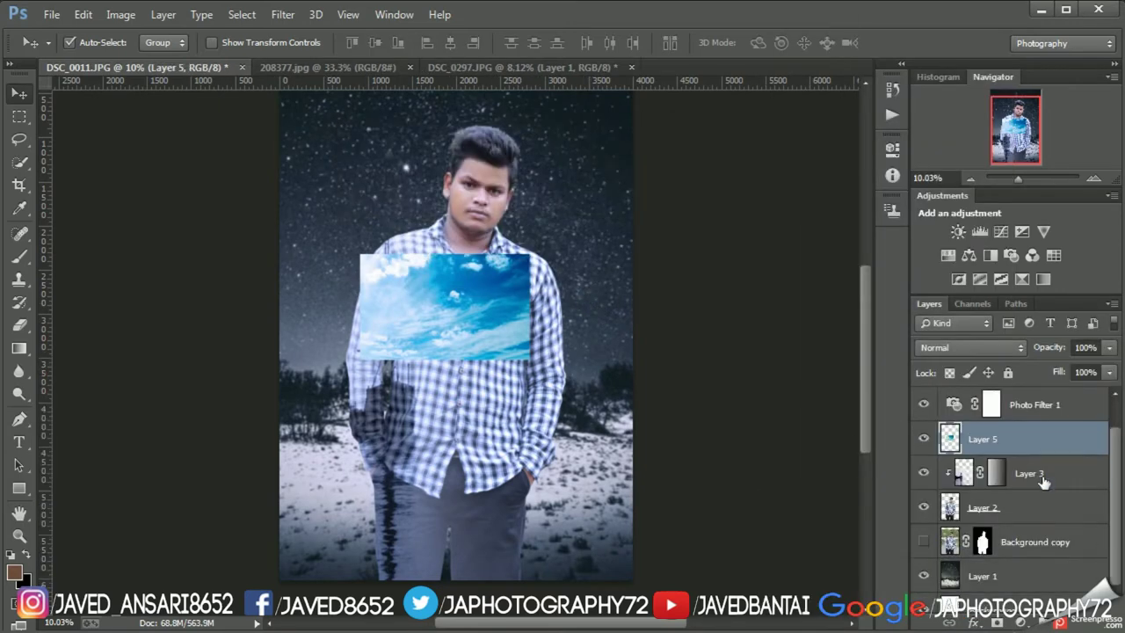
pyautogui.scroll(1, 1042, 482)
pyautogui.click(1019, 541)
pyautogui.keyDown('ctrl'); pyautogui.click(1015, 406); pyautogui.keyUp('ctrl')
pyautogui.rightClick(1015, 406)
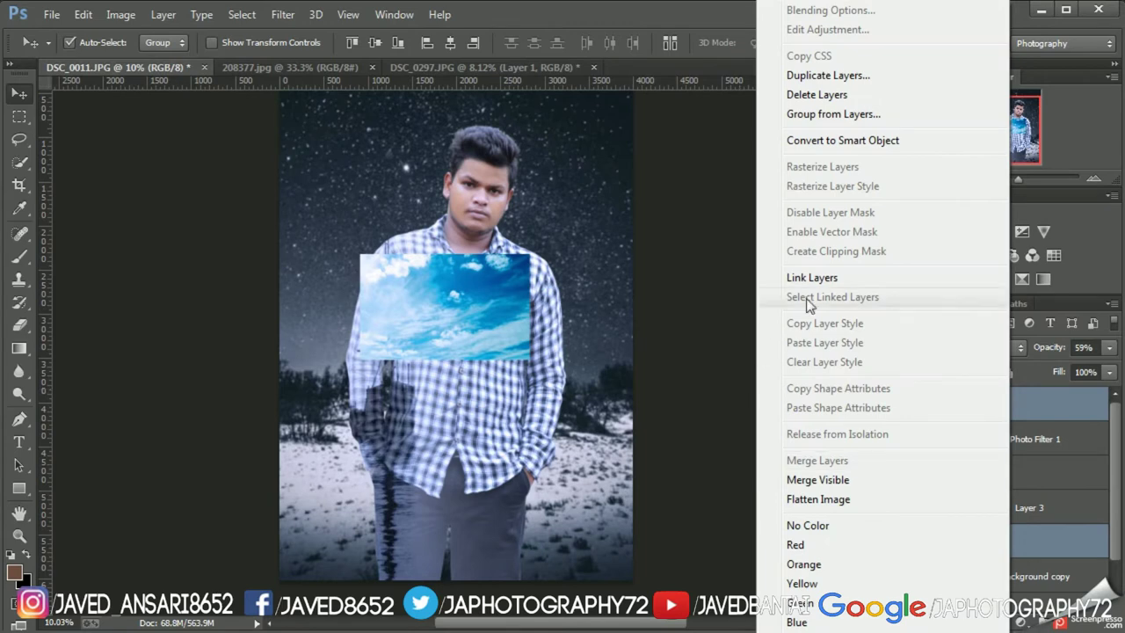
pyautogui.click(1032, 404)
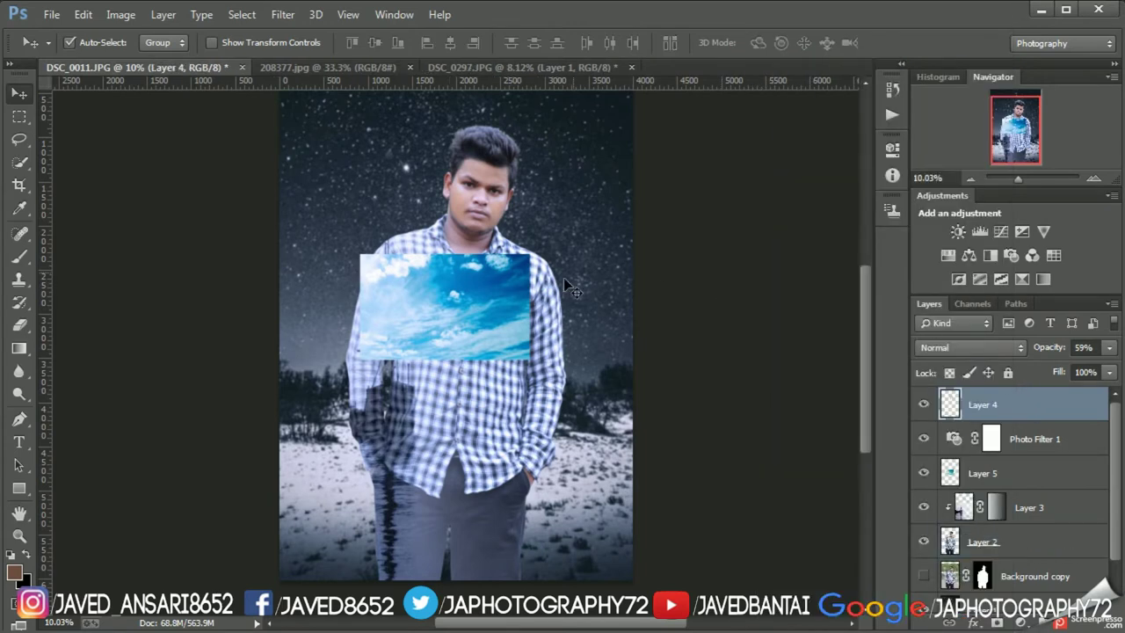
# - Scale the sky layer to about 360% and clip it into the man's figure
pyautogui.moveTo(498, 305); pyautogui.dragTo(535, 179)
pyautogui.hotkey('ctrl', 't')
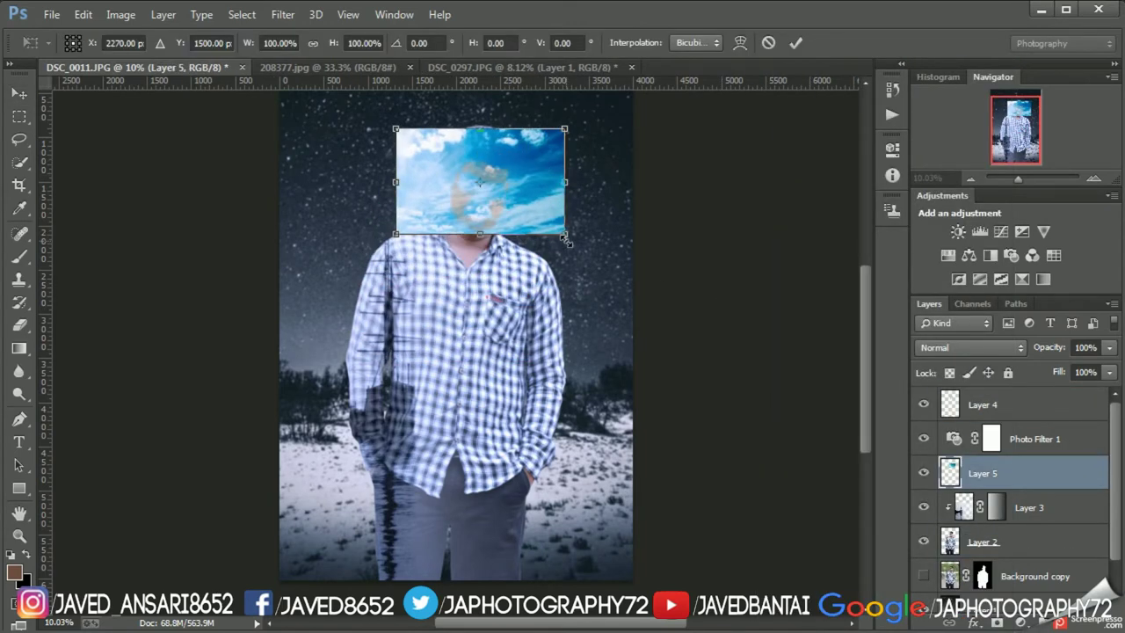
pyautogui.moveTo(567, 239); pyautogui.dragTo(663, 475)
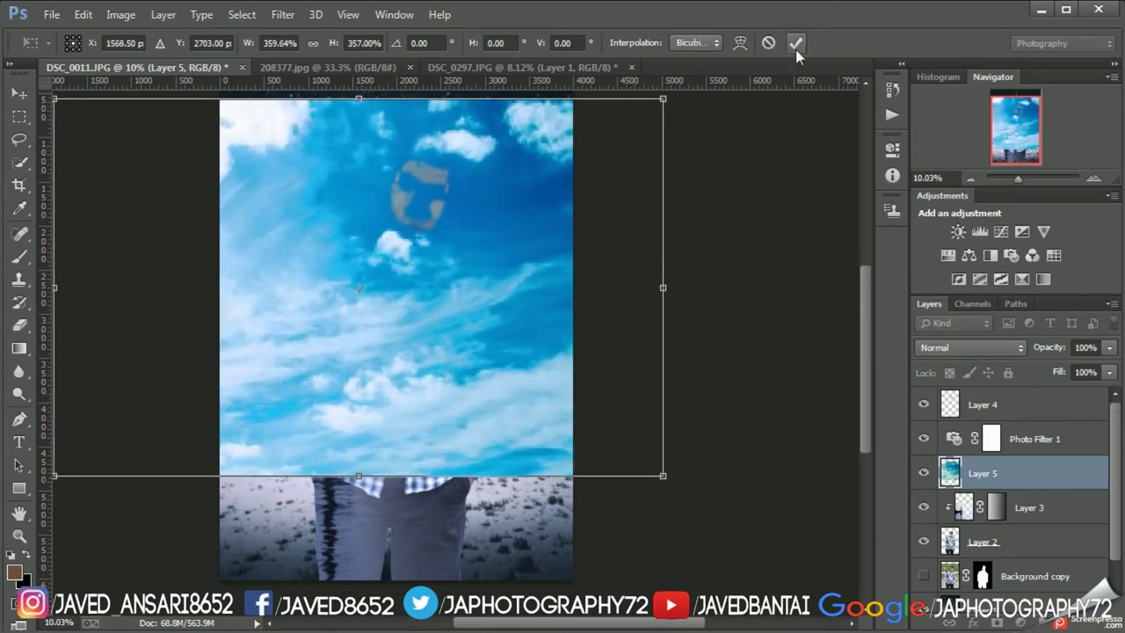
pyautogui.click(795, 42)
pyautogui.keyDown('alt'); pyautogui.click(994, 483); pyautogui.keyUp('alt')
pyautogui.moveTo(467, 337); pyautogui.dragTo(472, 361)
pyautogui.moveTo(468, 297)
pyautogui.mouseDown()
pyautogui.moveTo(459, 97)
pyautogui.moveTo(474, 182)
pyautogui.mouseUp()
# - Mask the sky with gradients so the face and shirt show through
pyautogui.click(20, 348)
pyautogui.click(973, 620)
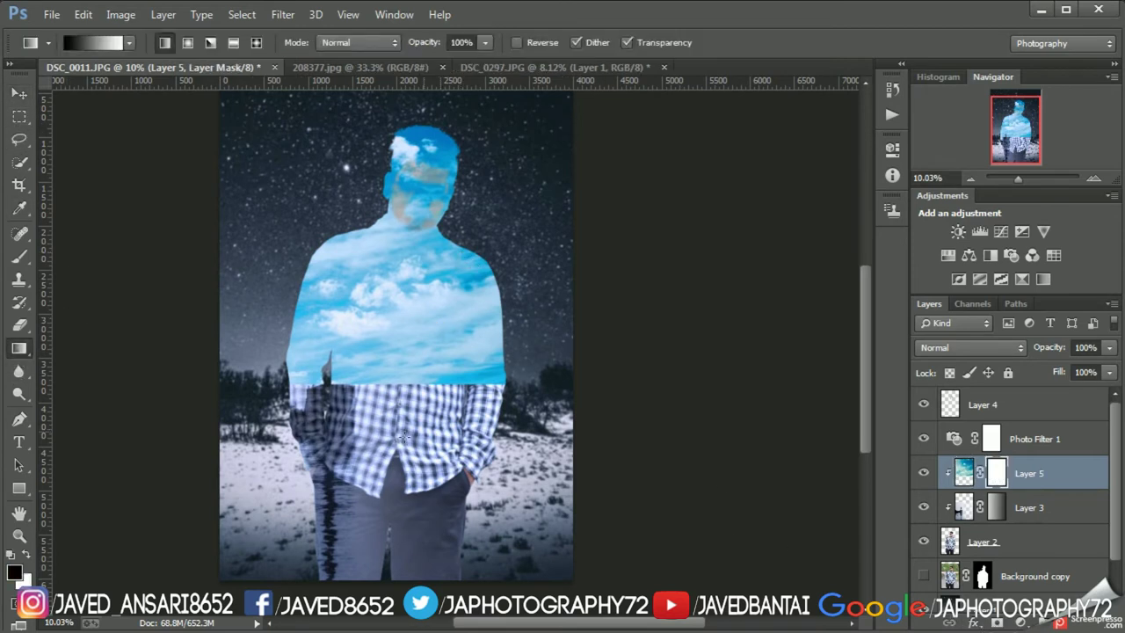
pyautogui.moveTo(401, 264); pyautogui.dragTo(404, 382)
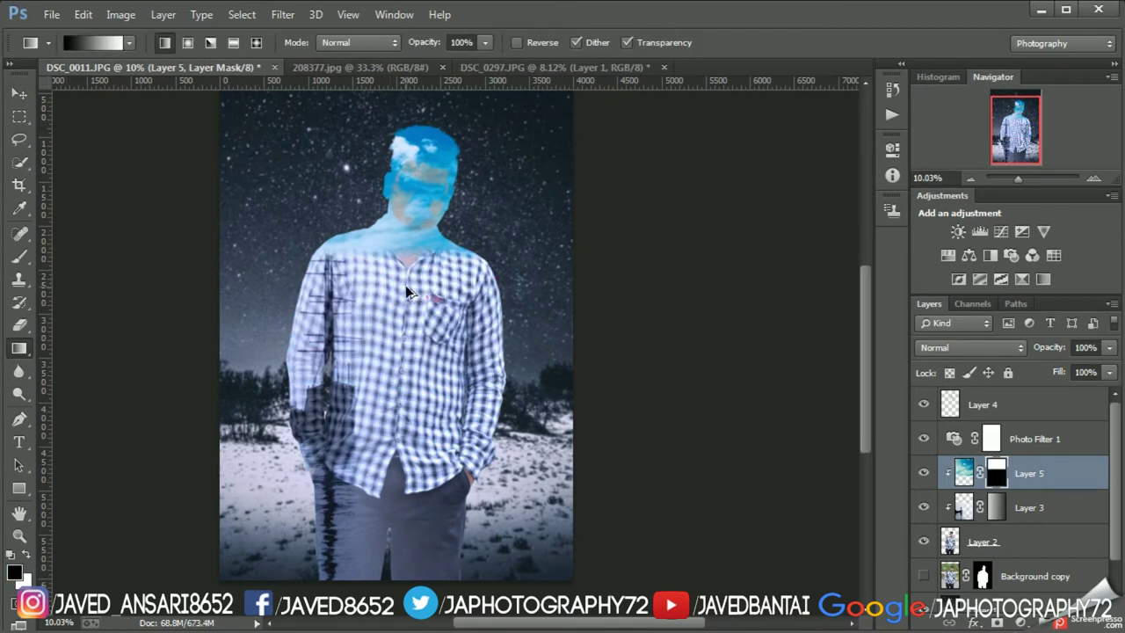
pyautogui.moveTo(406, 286); pyautogui.dragTo(407, 422)
pyautogui.moveTo(411, 304); pyautogui.dragTo(407, 311)
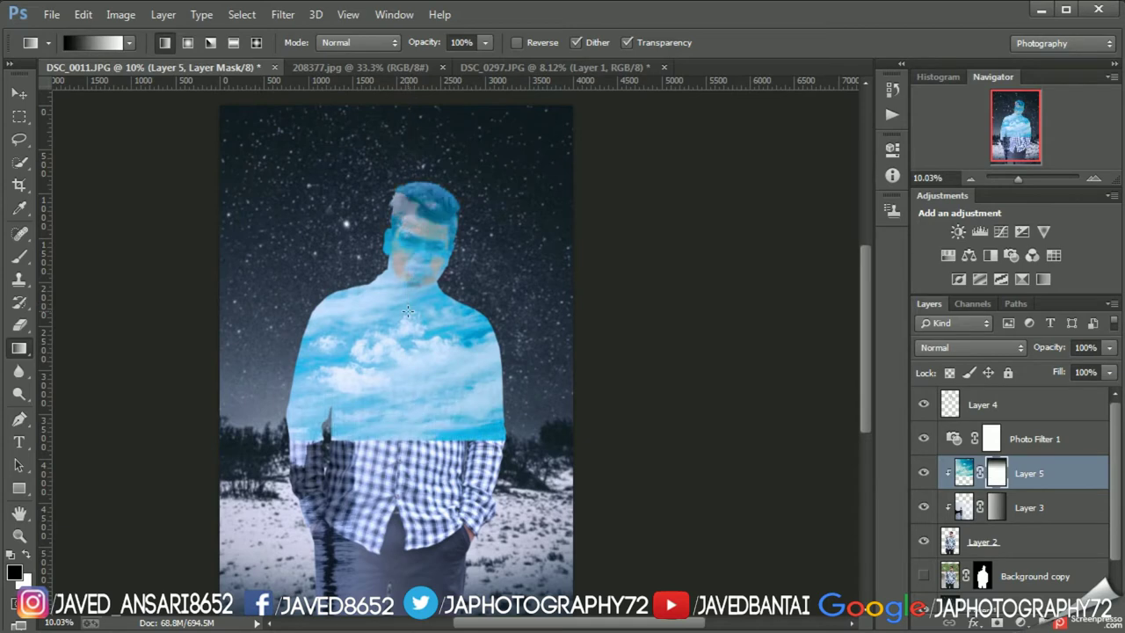
pyautogui.moveTo(403, 371); pyautogui.dragTo(403, 371)
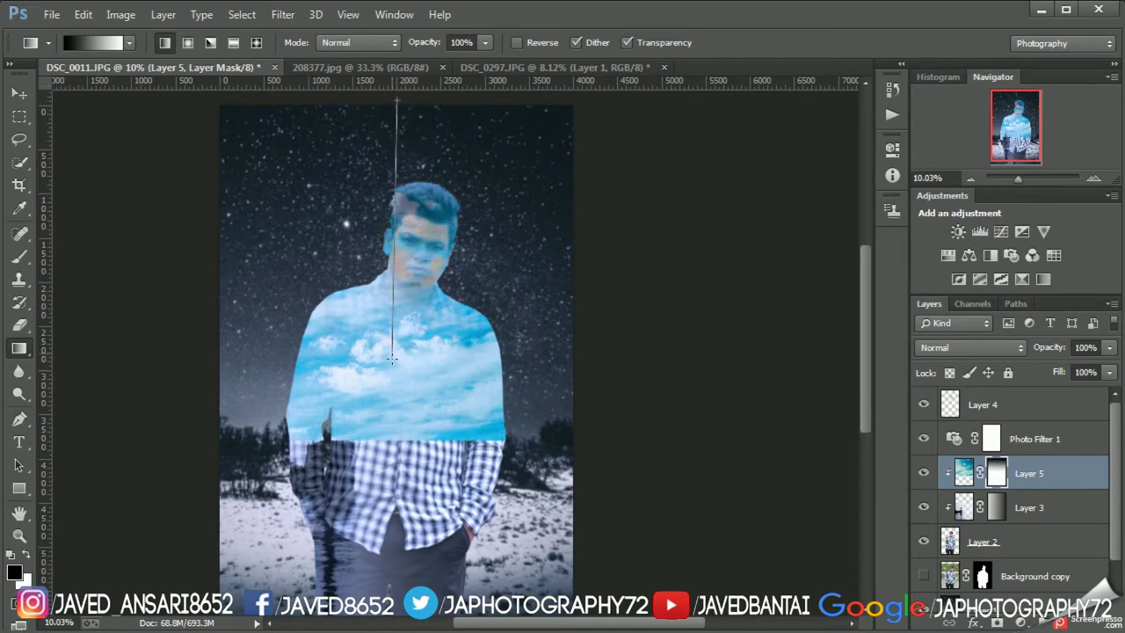
# - Delete the sky Layer 5
pyautogui.rightClick(1064, 488)
pyautogui.click(865, 92)
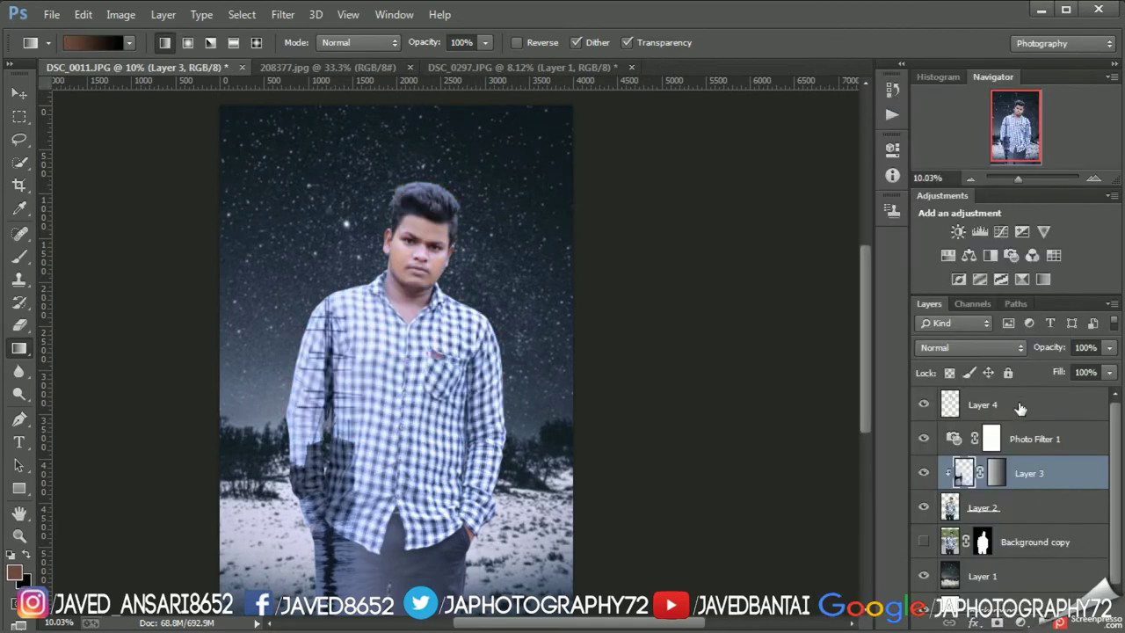
pyautogui.click(1020, 405)
pyautogui.press('5')
pyautogui.press('9')
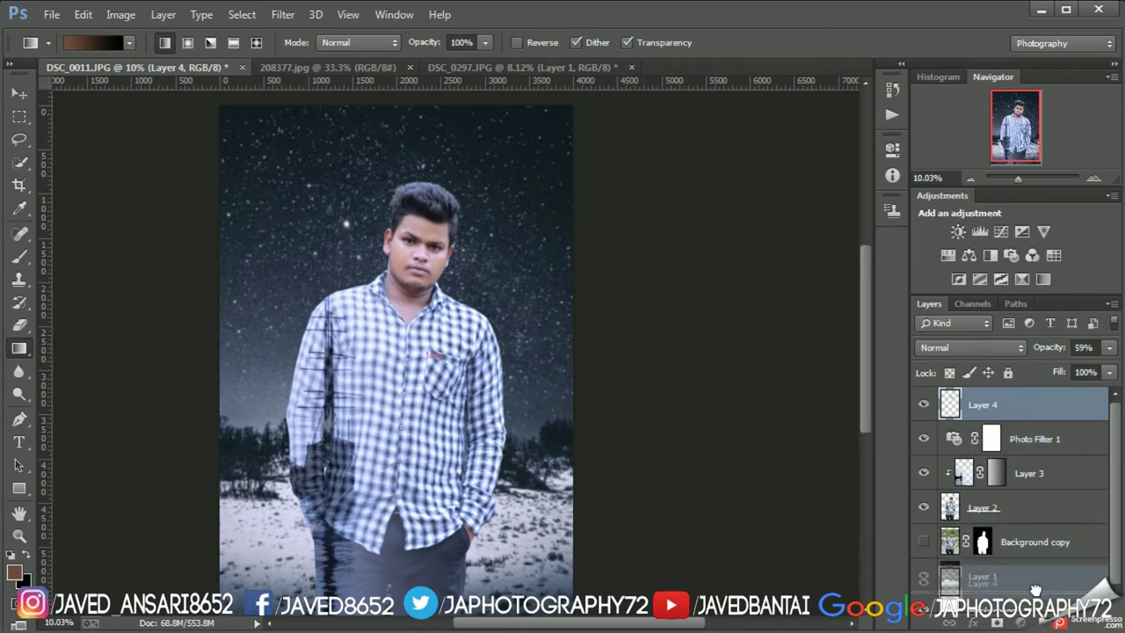
# - Return Layer 4 to the top of the stack and keep Layer 3 at 100% opacity
pyautogui.moveTo(1022, 410); pyautogui.dragTo(966, 597)
pyautogui.click(1045, 477)
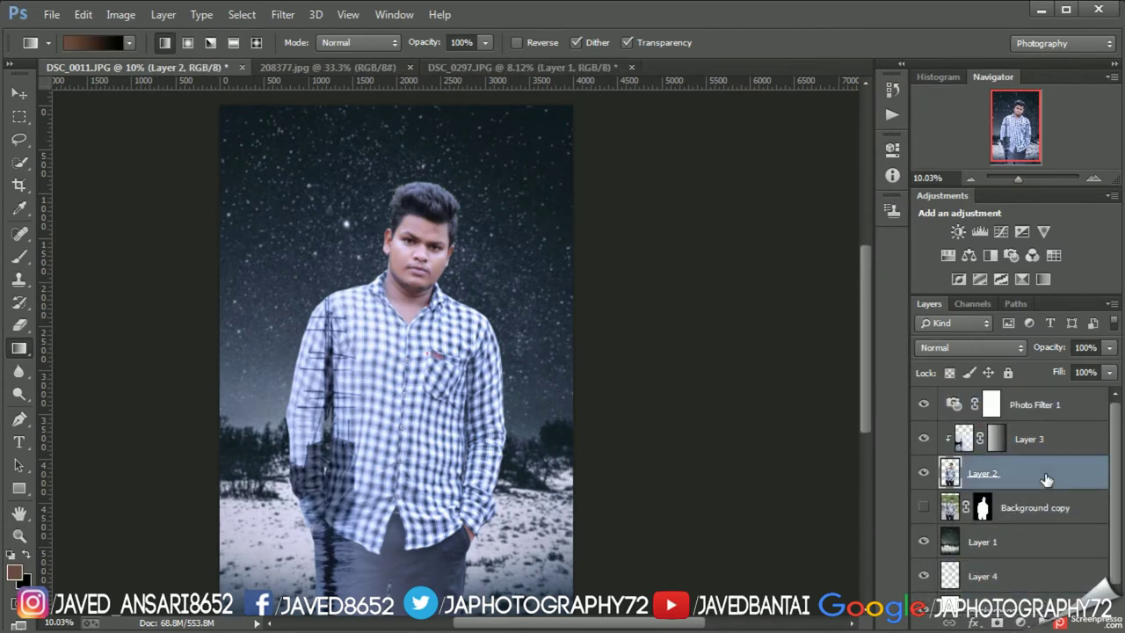
pyautogui.moveTo(1036, 572); pyautogui.dragTo(1026, 408)
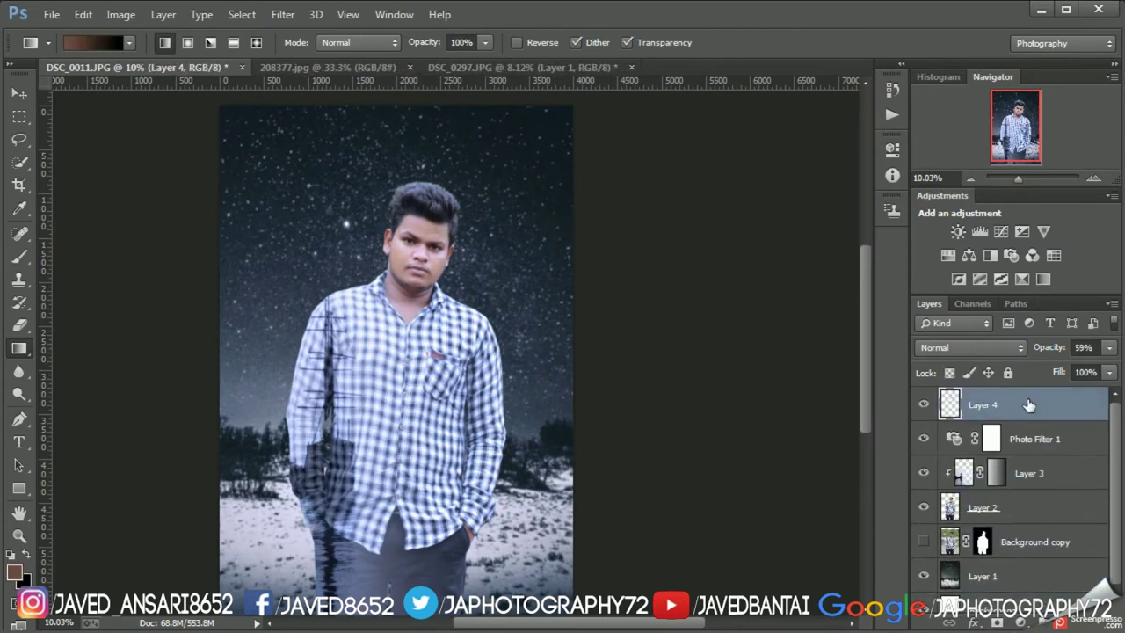
pyautogui.click(923, 406)
pyautogui.click(923, 405)
pyautogui.click(1046, 474)
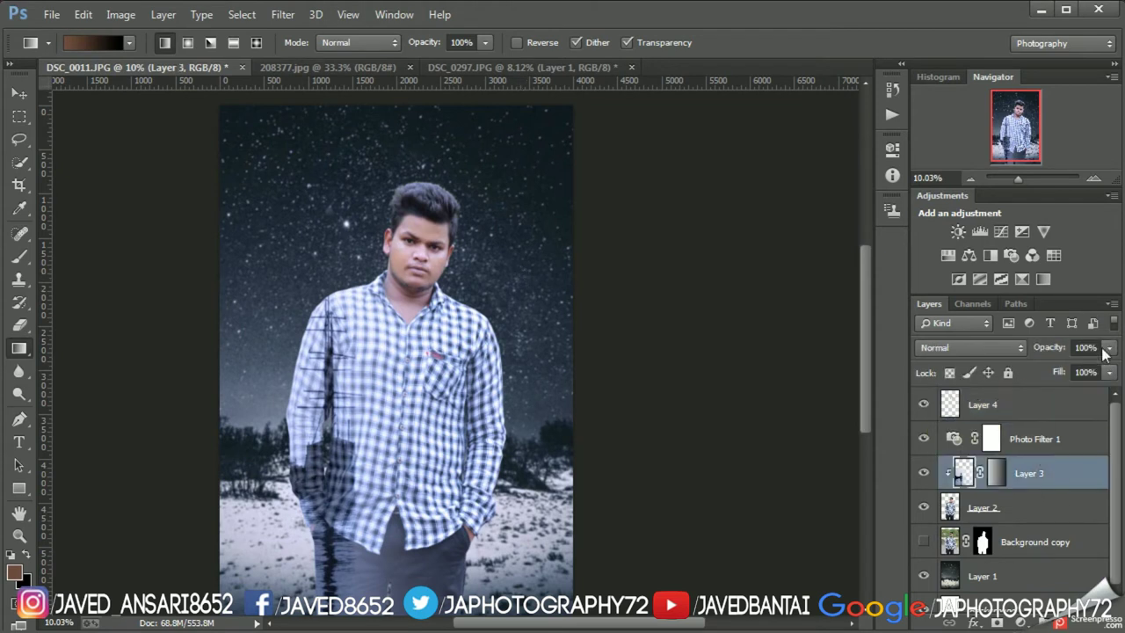
pyautogui.click(1109, 347)
pyautogui.moveTo(1105, 370)
pyautogui.mouseDown()
pyautogui.moveTo(1056, 372)
pyautogui.moveTo(1109, 379)
pyautogui.mouseUp()
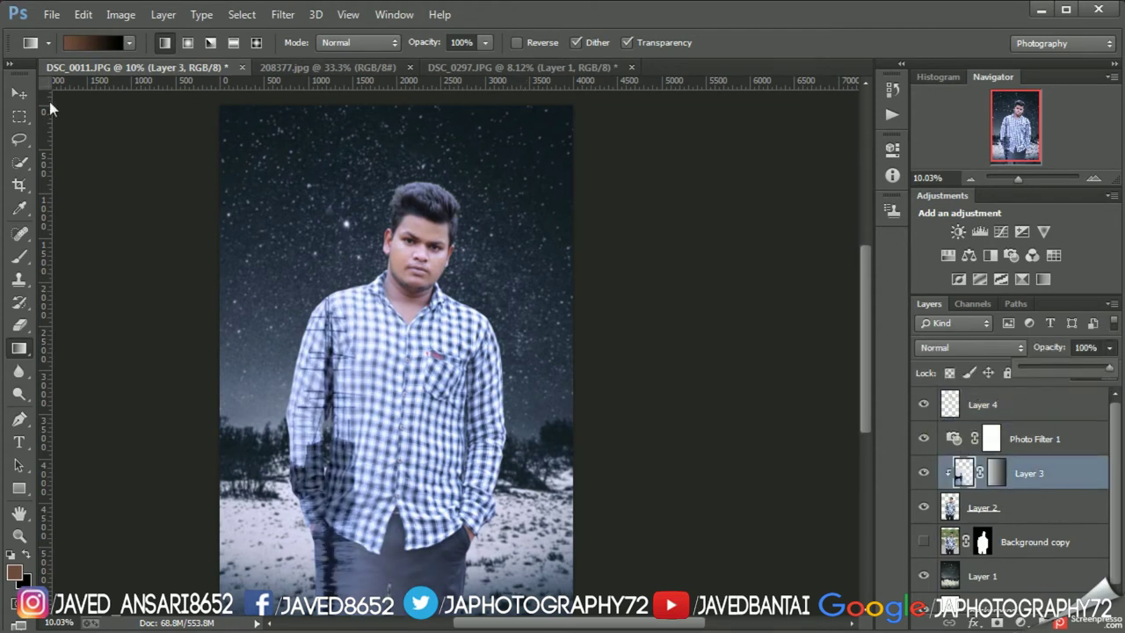
pyautogui.press('v')
pyautogui.moveTo(356, 373); pyautogui.dragTo(364, 365)
# - Copy the city skyline photo into the starry composition and enlarge it to about 252% with Free Transform
pyautogui.click(352, 67)
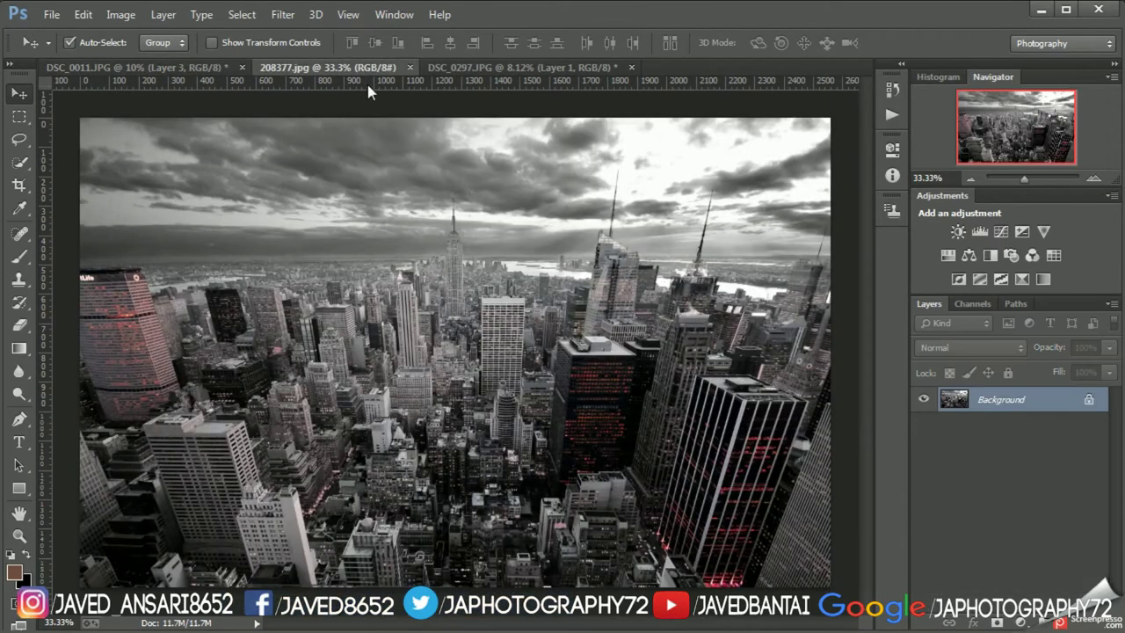
pyautogui.moveTo(150, 74)
pyautogui.mouseDown()
pyautogui.moveTo(336, 206)
pyautogui.moveTo(445, 512)
pyautogui.mouseUp()
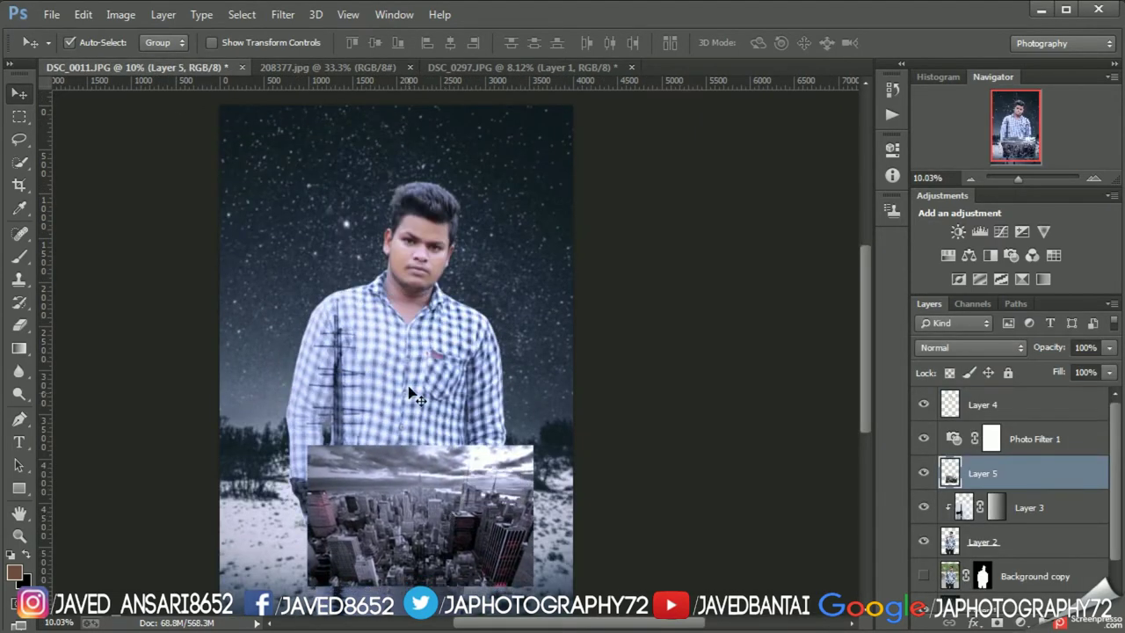
pyautogui.hotkey('ctrl', 't')
pyautogui.moveTo(307, 445); pyautogui.dragTo(156, 231)
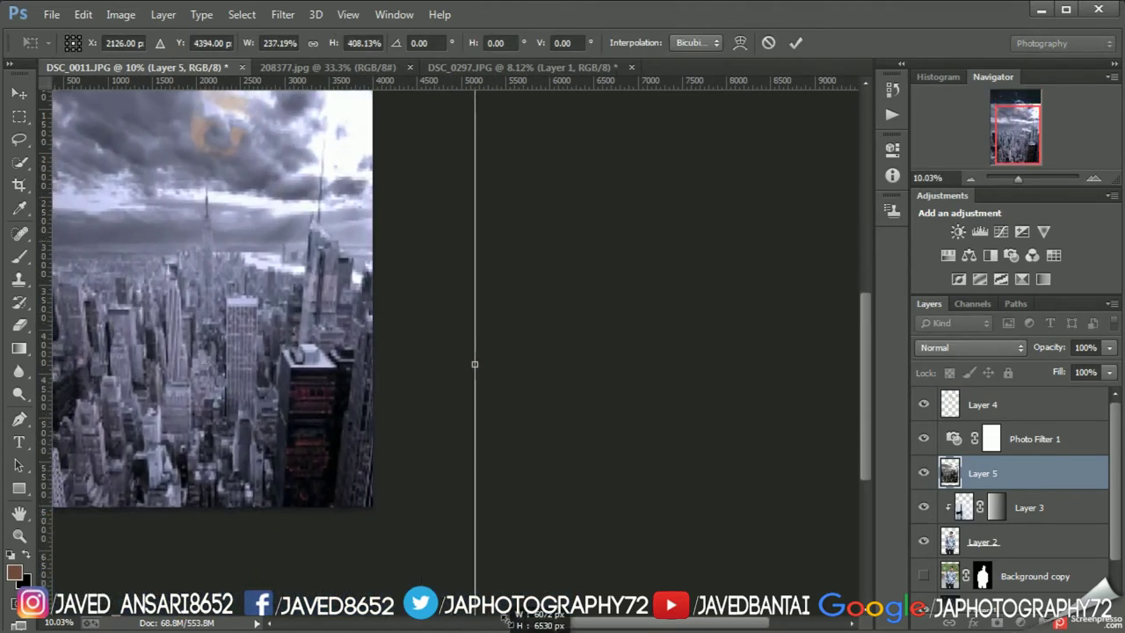
pyautogui.moveTo(360, 588); pyautogui.dragTo(509, 501)
pyautogui.hotkey('ctrl', '0')
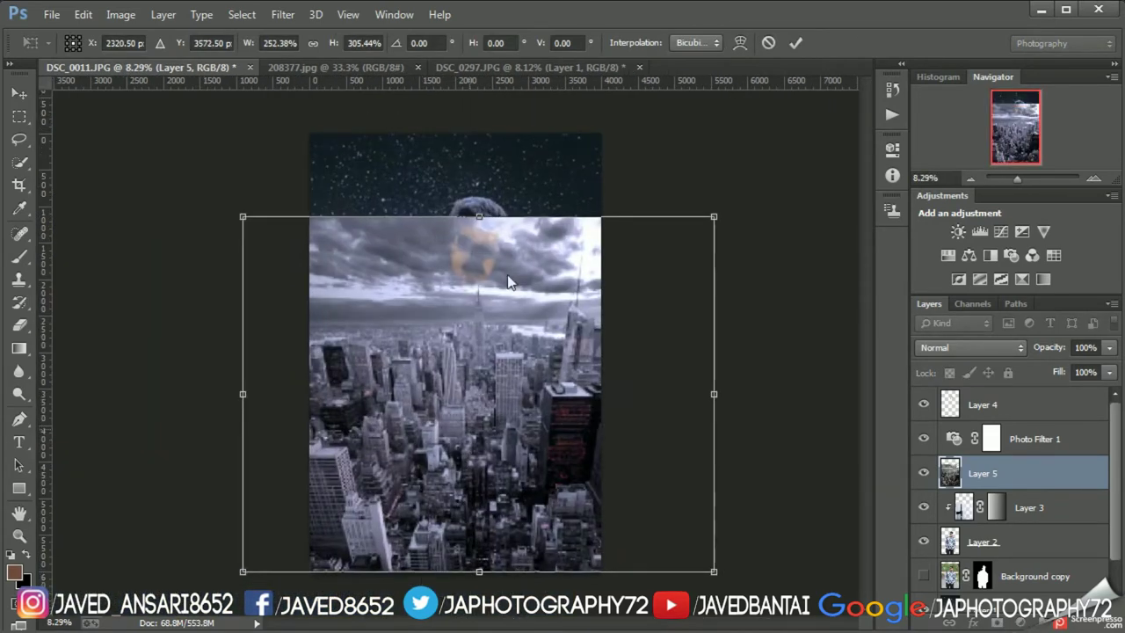
pyautogui.moveTo(242, 216); pyautogui.dragTo(178, 173)
pyautogui.moveTo(686, 316); pyautogui.dragTo(701, 311)
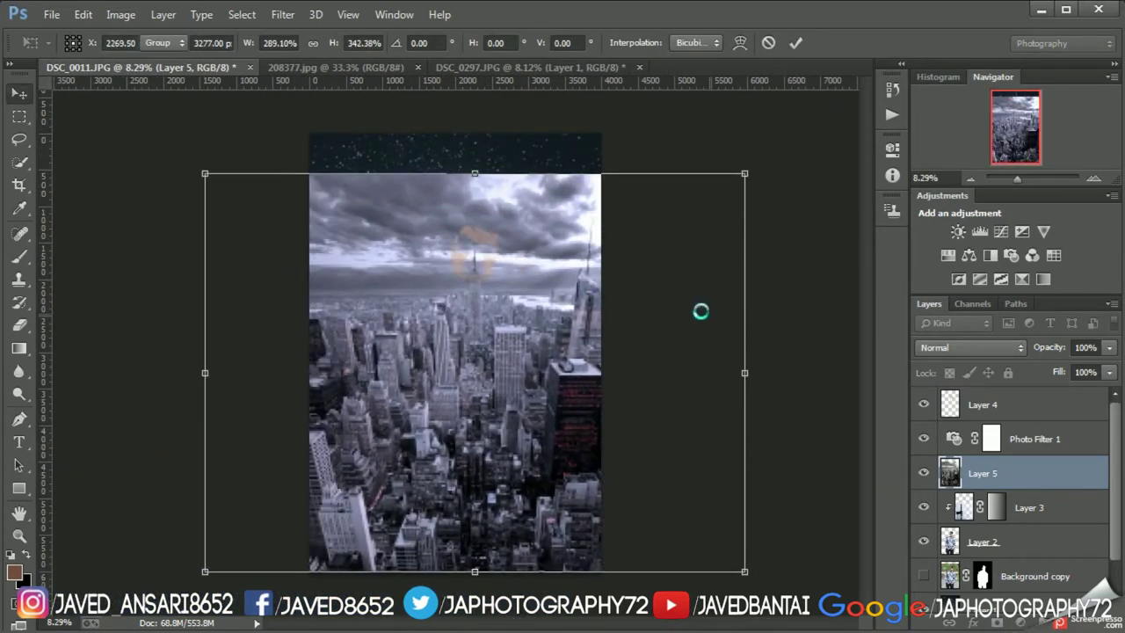
pyautogui.click(795, 42)
pyautogui.click(764, 280)
# - Clip the city Layer 5 into the man's silhouette, reposition it, and hide the orange-tint Layer 4
pyautogui.click(1024, 473)
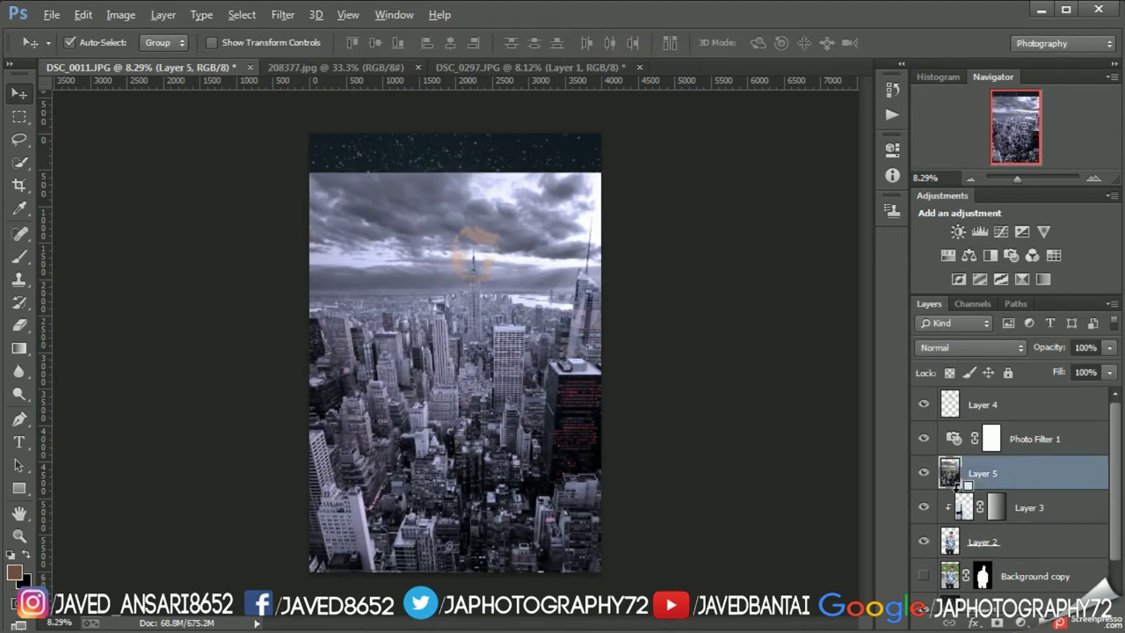
pyautogui.hotkey('ctrl', 'alt', 'g')
pyautogui.moveTo(514, 356)
pyautogui.mouseDown()
pyautogui.moveTo(441, 417)
pyautogui.moveTo(482, 374)
pyautogui.moveTo(435, 299)
pyautogui.moveTo(448, 296)
pyautogui.mouseUp()
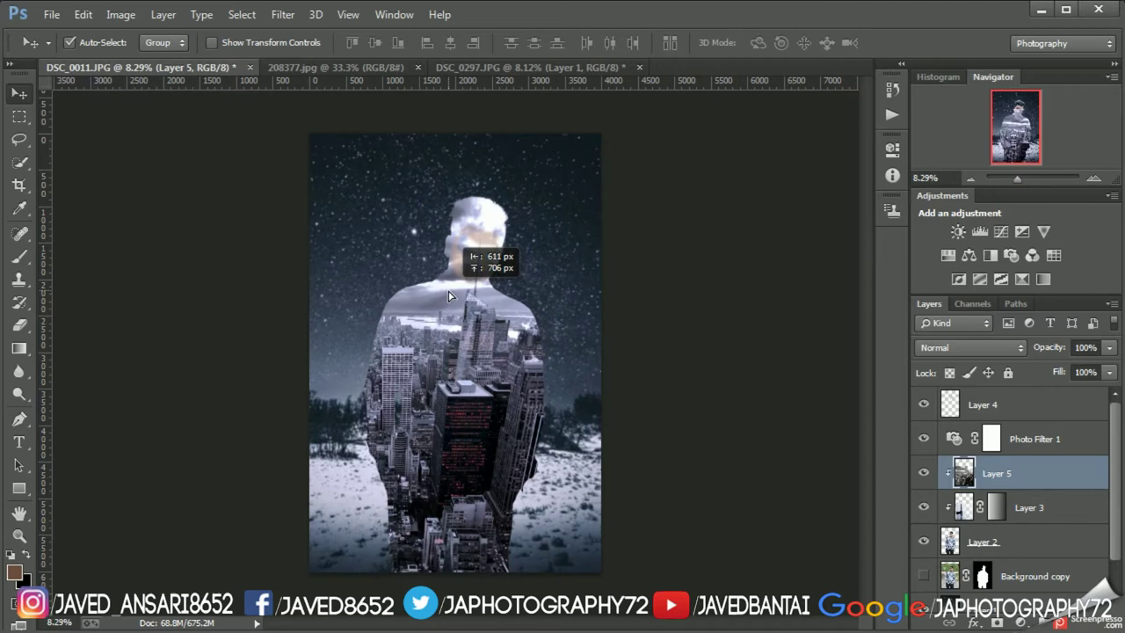
pyautogui.doubleClick(1045, 518)
pyautogui.press('Escape')
pyautogui.doubleClick(1053, 520)
pyautogui.click(819, 15)
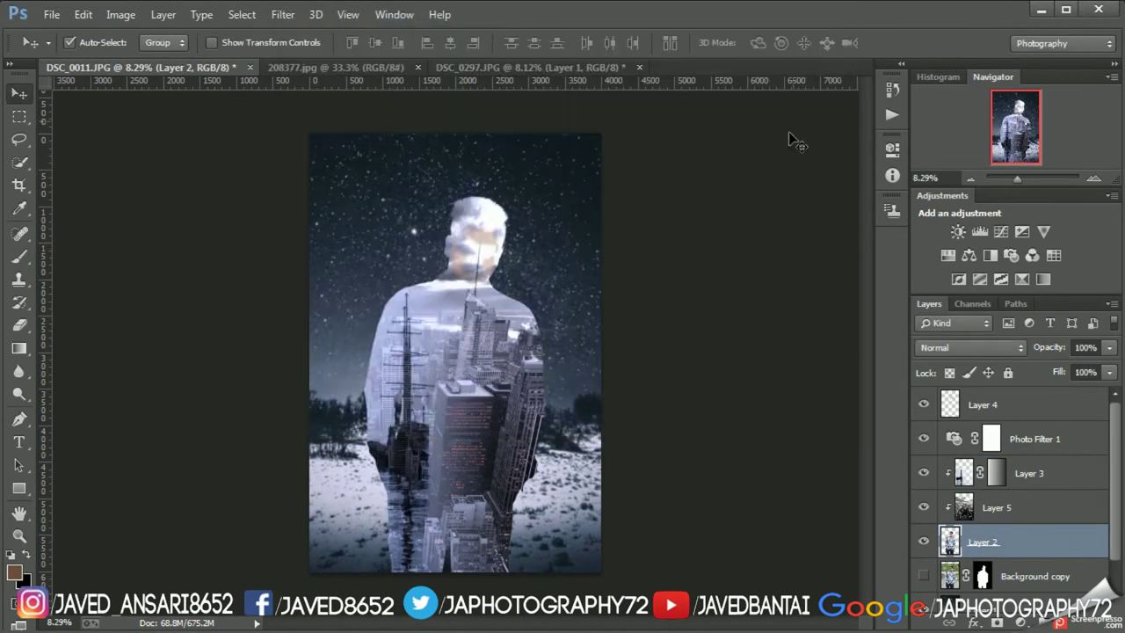
pyautogui.moveTo(508, 400)
pyautogui.mouseDown()
pyautogui.moveTo(496, 312)
pyautogui.moveTo(538, 362)
pyautogui.mouseUp()
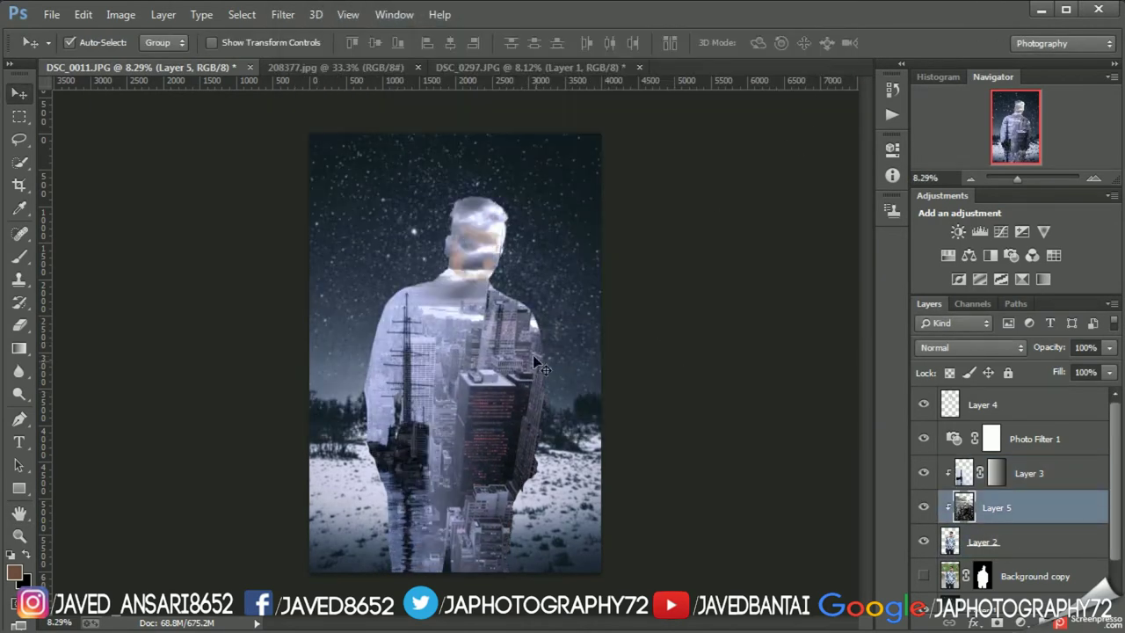
pyautogui.click(1054, 405)
pyautogui.click(923, 404)
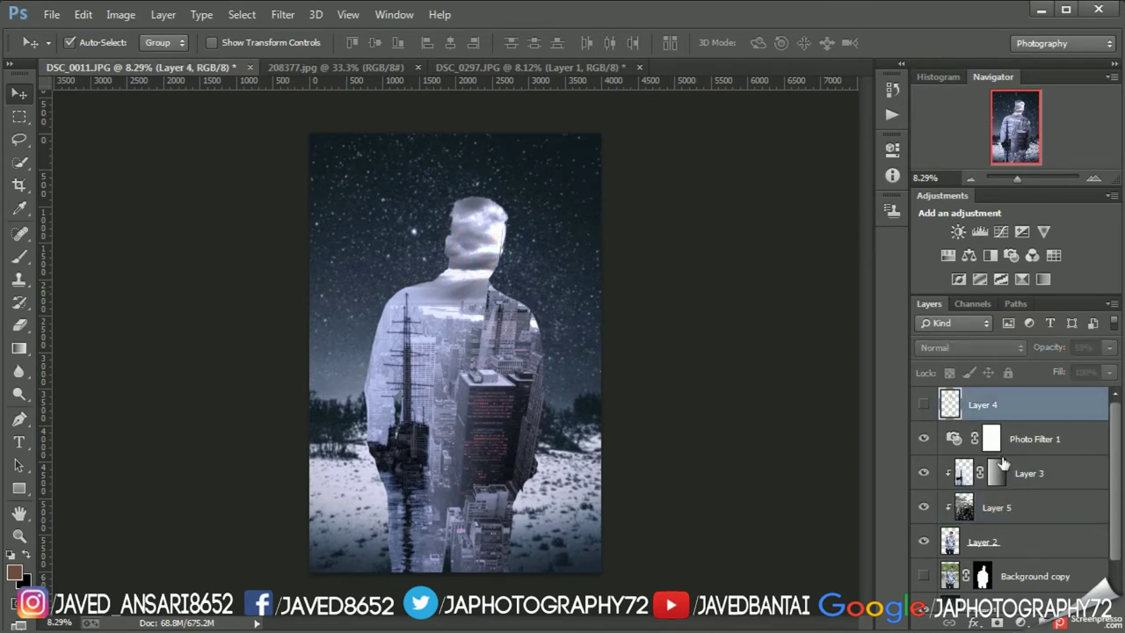
# - Add a layer mask to city Layer 5 and gradient-fade the city away from the man's head
pyautogui.click(1028, 507)
pyautogui.click(998, 622)
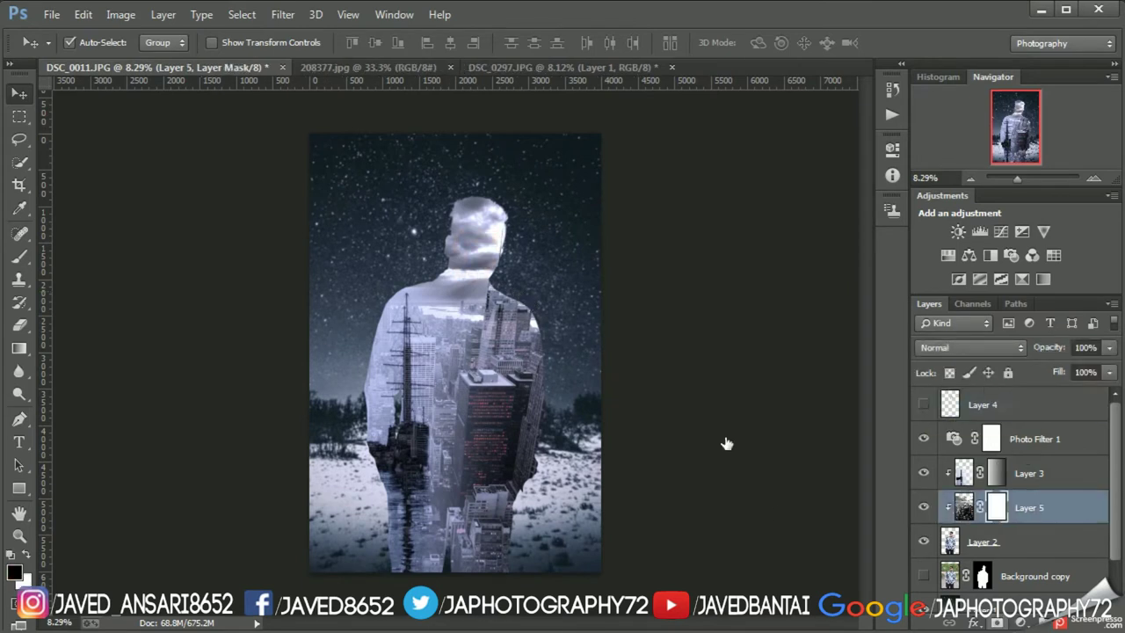
pyautogui.press('g')
pyautogui.moveTo(456, 309); pyautogui.dragTo(452, 104)
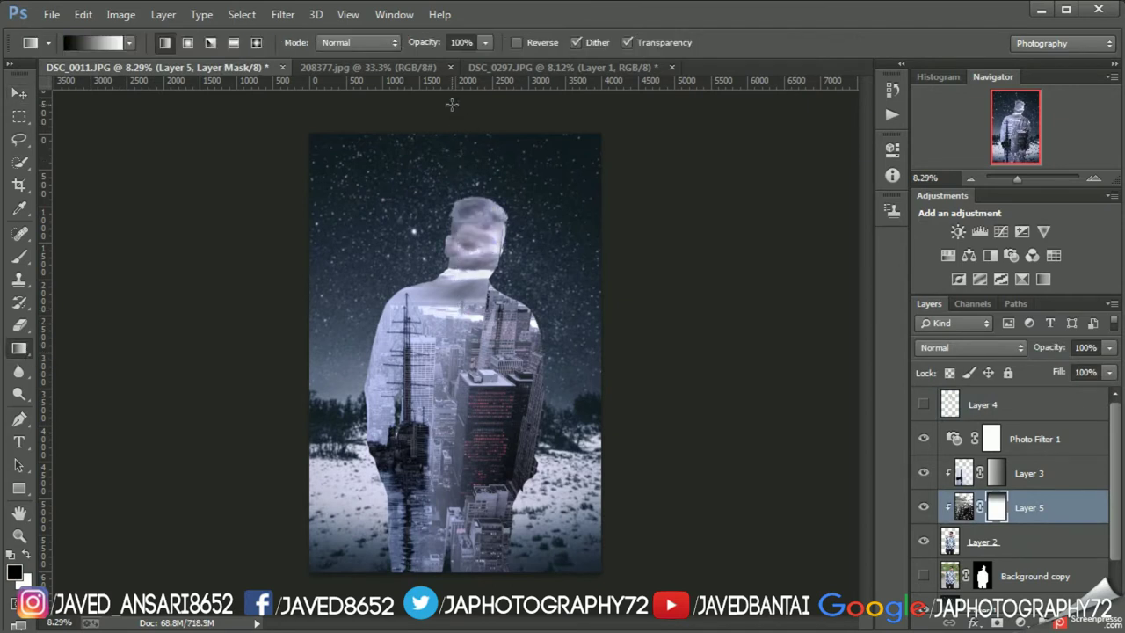
pyautogui.moveTo(446, 425); pyautogui.dragTo(446, 436)
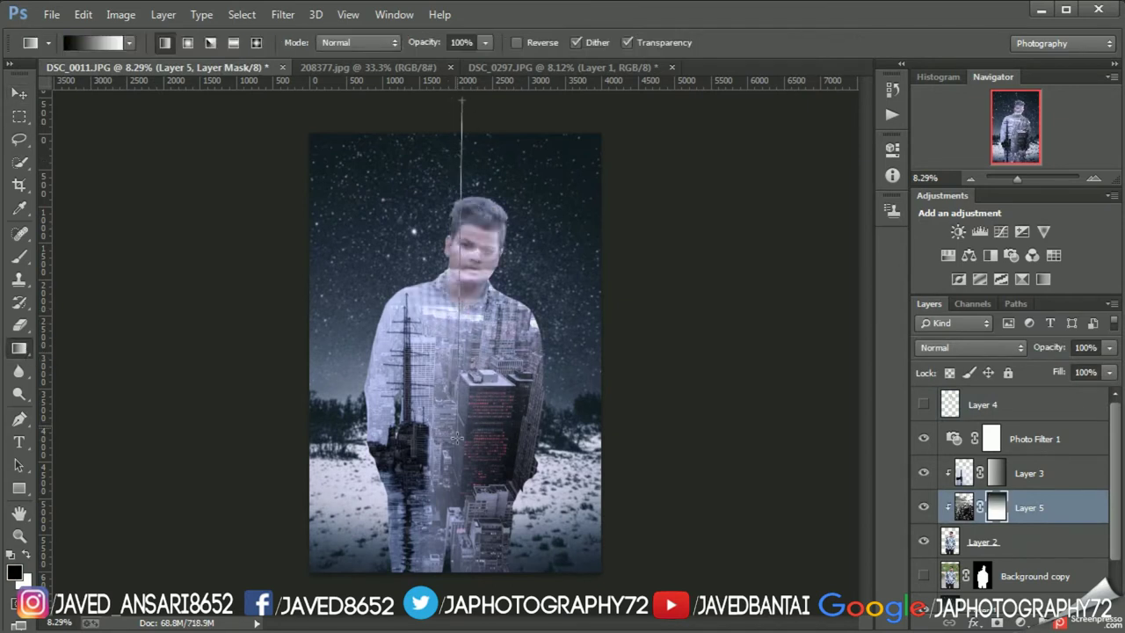
pyautogui.moveTo(445, 98); pyautogui.dragTo(444, 99)
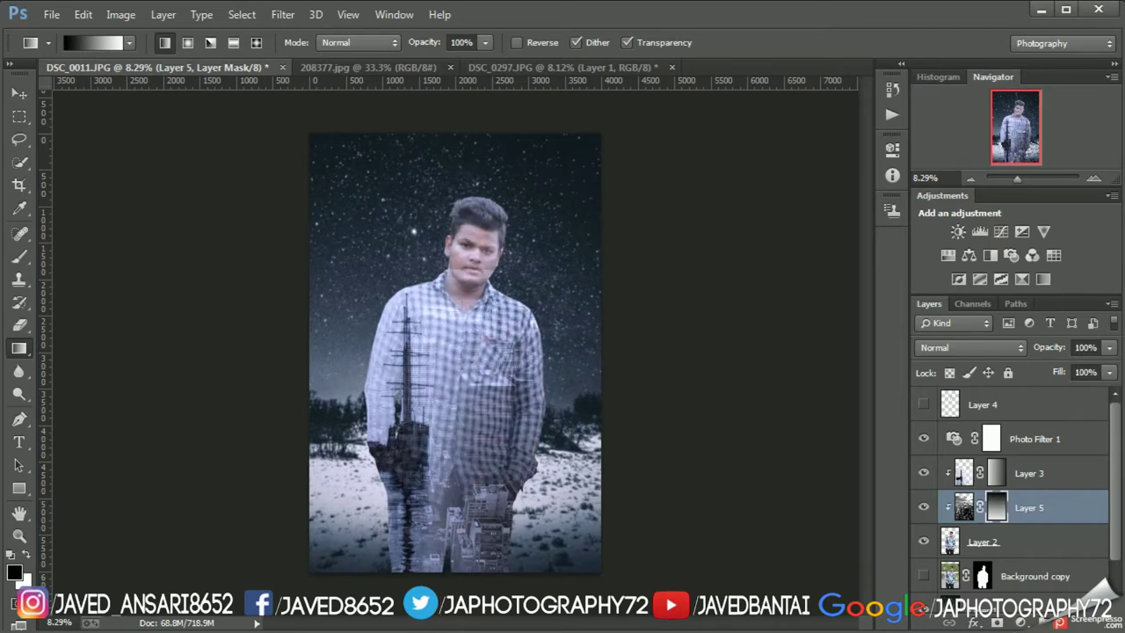
# - Shift the ship overlay, then move the city overlay higher and nudge it down slightly
pyautogui.press('v')
pyautogui.moveTo(422, 360); pyautogui.dragTo(450, 395)
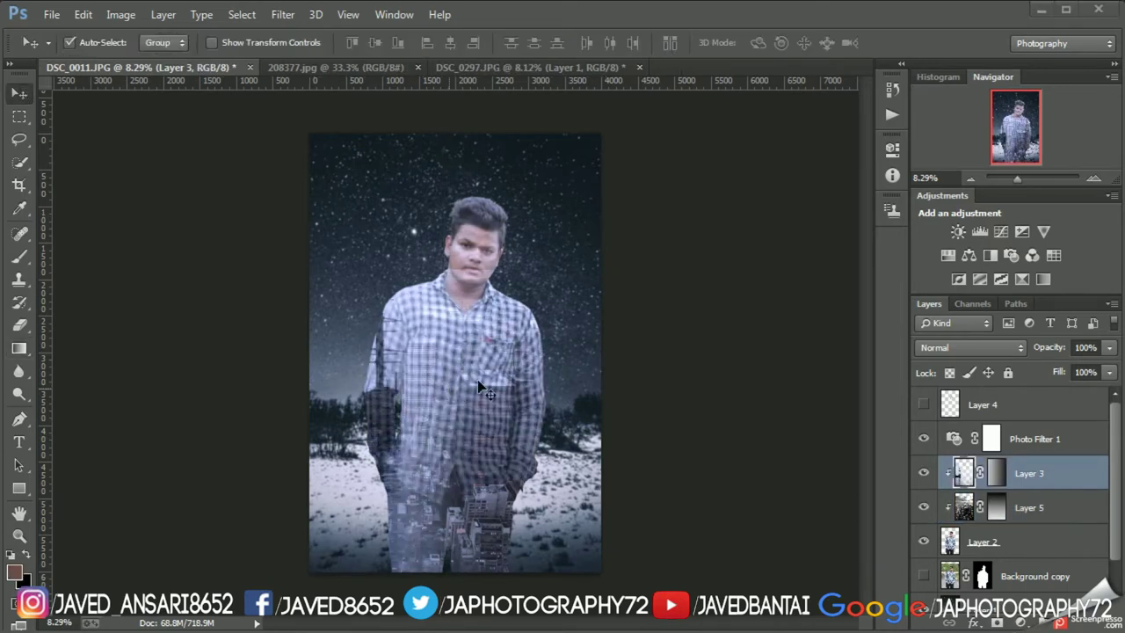
pyautogui.press('super')
pyautogui.moveTo(387, 413); pyautogui.dragTo(431, 351)
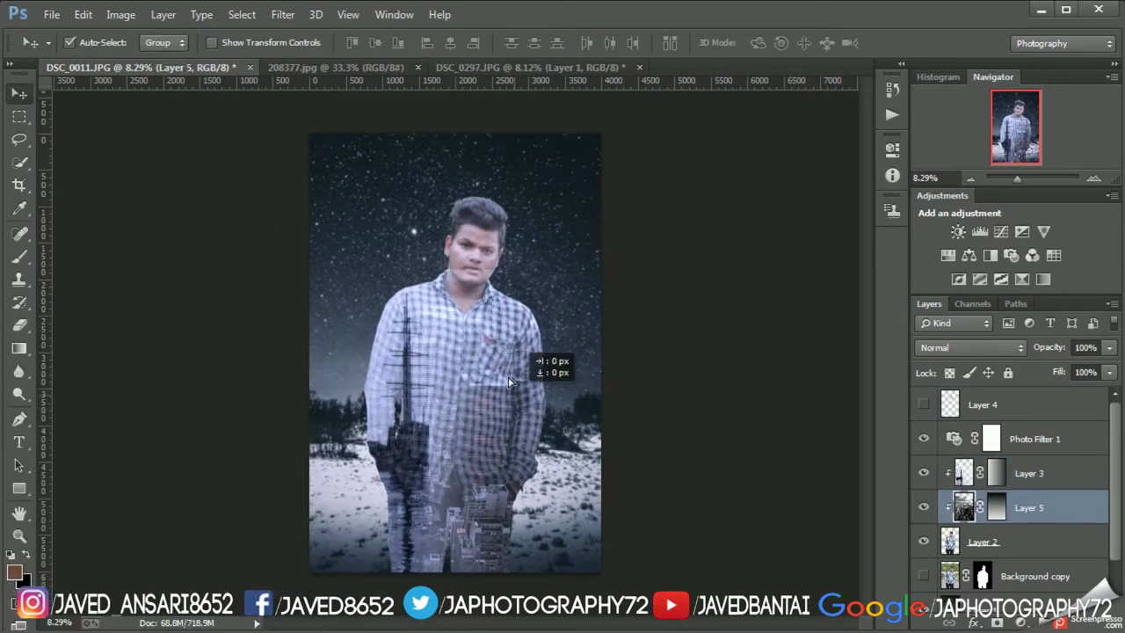
pyautogui.moveTo(510, 382); pyautogui.dragTo(501, 274)
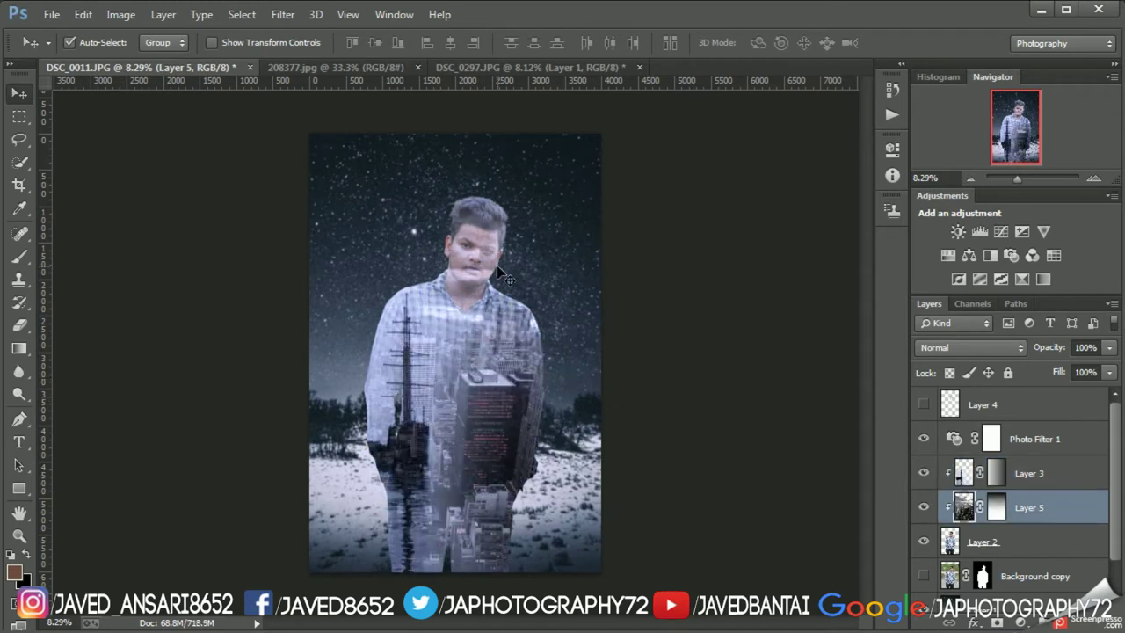
pyautogui.press('Down')
pyautogui.press('Down')
pyautogui.press('Down')
pyautogui.press('Down')
pyautogui.press('Down')
pyautogui.press('Down')
pyautogui.press('Down')
pyautogui.press('Down')
pyautogui.press('Down')
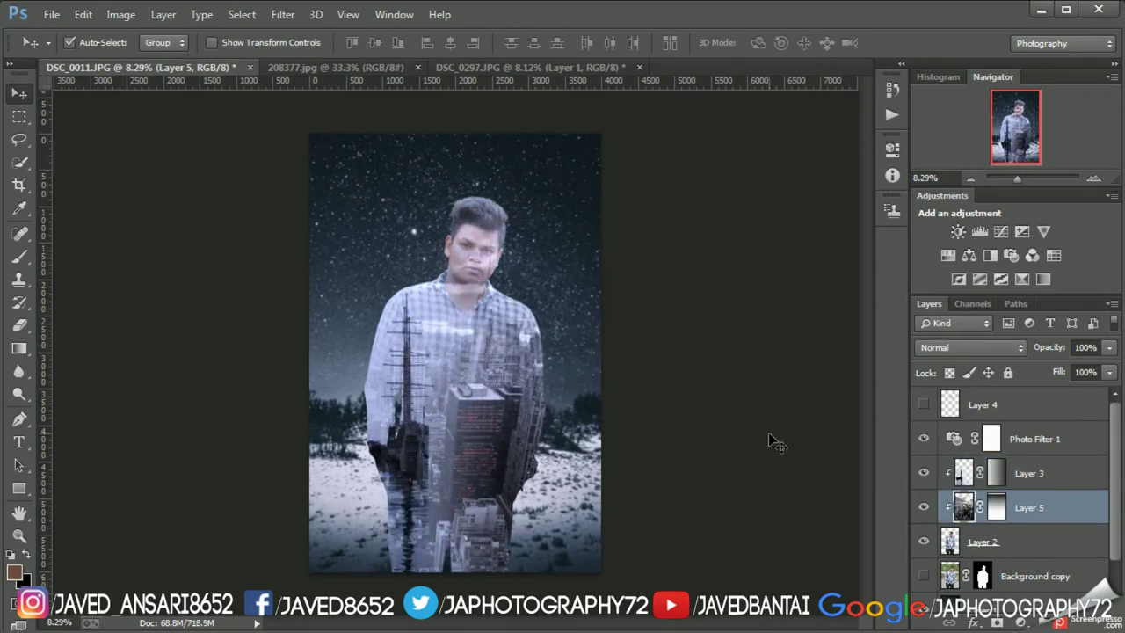
pyautogui.press('Down')
pyautogui.press('Down')
pyautogui.press('Down')
pyautogui.press('Down')
pyautogui.press('Down')
pyautogui.press('Down')
pyautogui.press('Down')
pyautogui.press('Down')
pyautogui.press('Down')
pyautogui.press('Down')
pyautogui.press('Down')
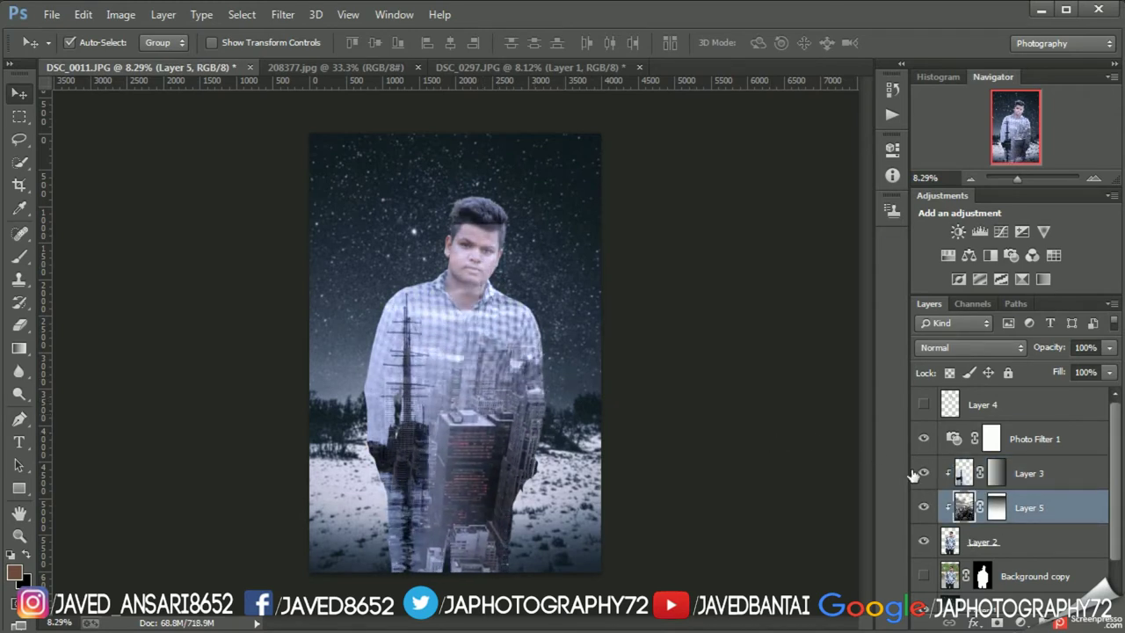
# - Hide ship Layer 3, nudge the city lower, and erase it from the man's head and face
pyautogui.click(919, 474)
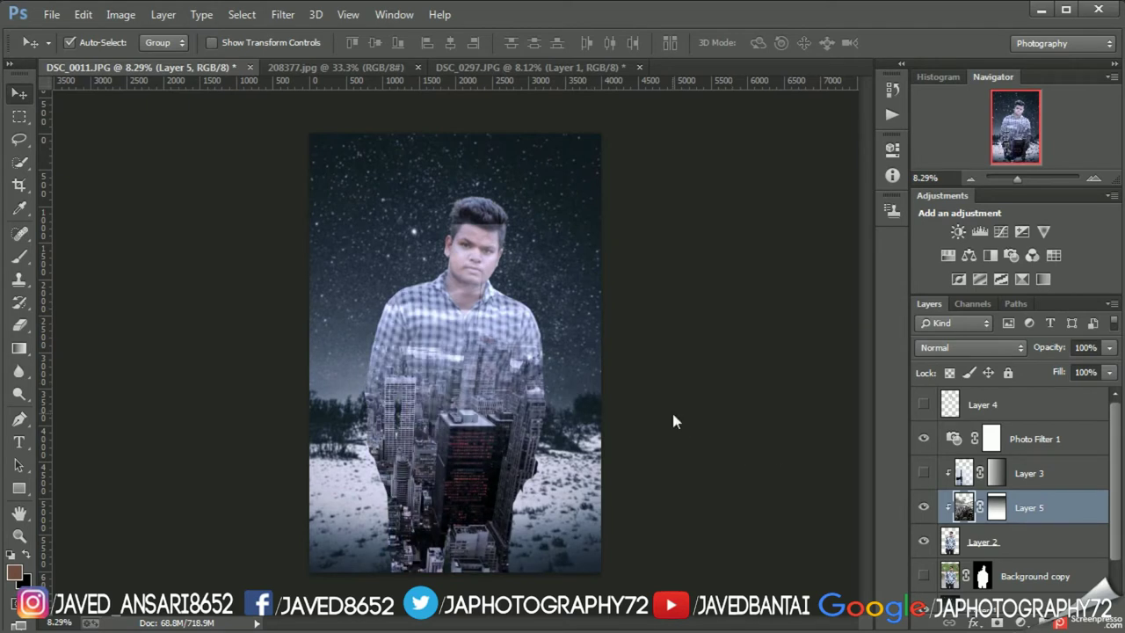
pyautogui.press('Down')
pyautogui.press('Down')
pyautogui.press('Down')
pyautogui.press('Down')
pyautogui.press('Down')
pyautogui.press('Down')
pyautogui.press('Down')
pyautogui.press('Down')
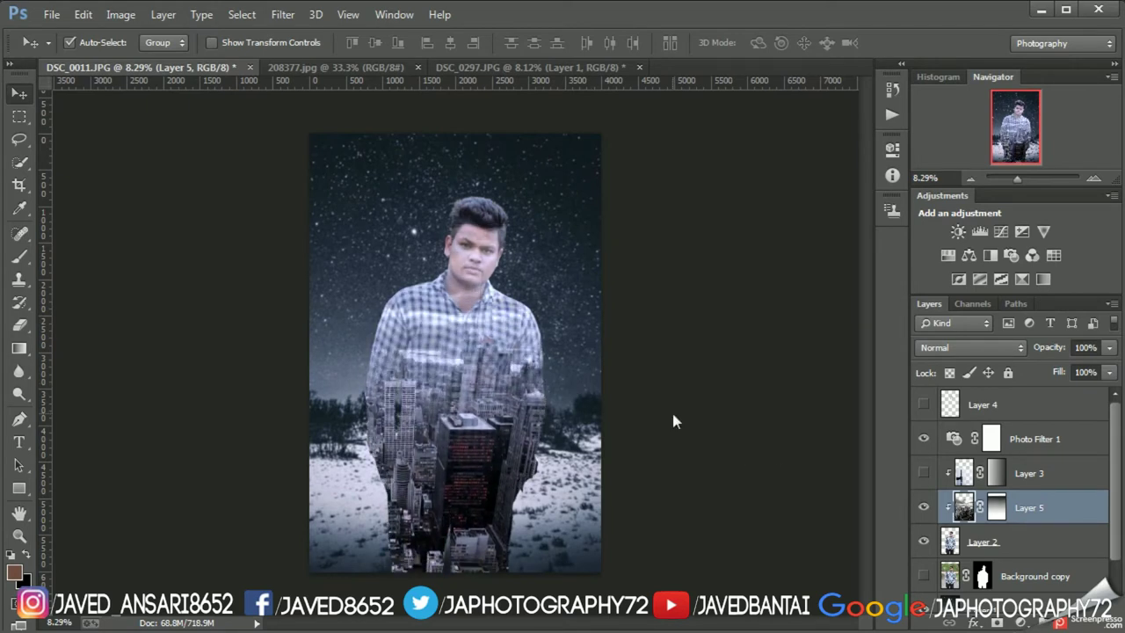
pyautogui.press('Down')
pyautogui.press('Down')
pyautogui.press('Down')
pyautogui.press('Down')
pyautogui.press('e')
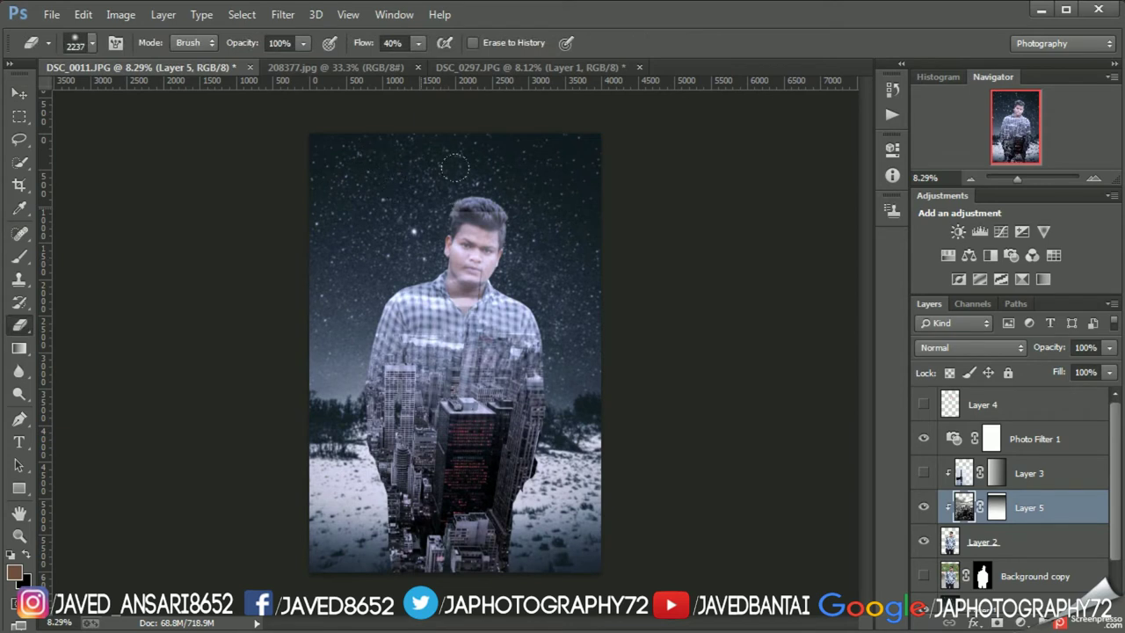
pyautogui.moveTo(452, 181); pyautogui.dragTo(504, 228)
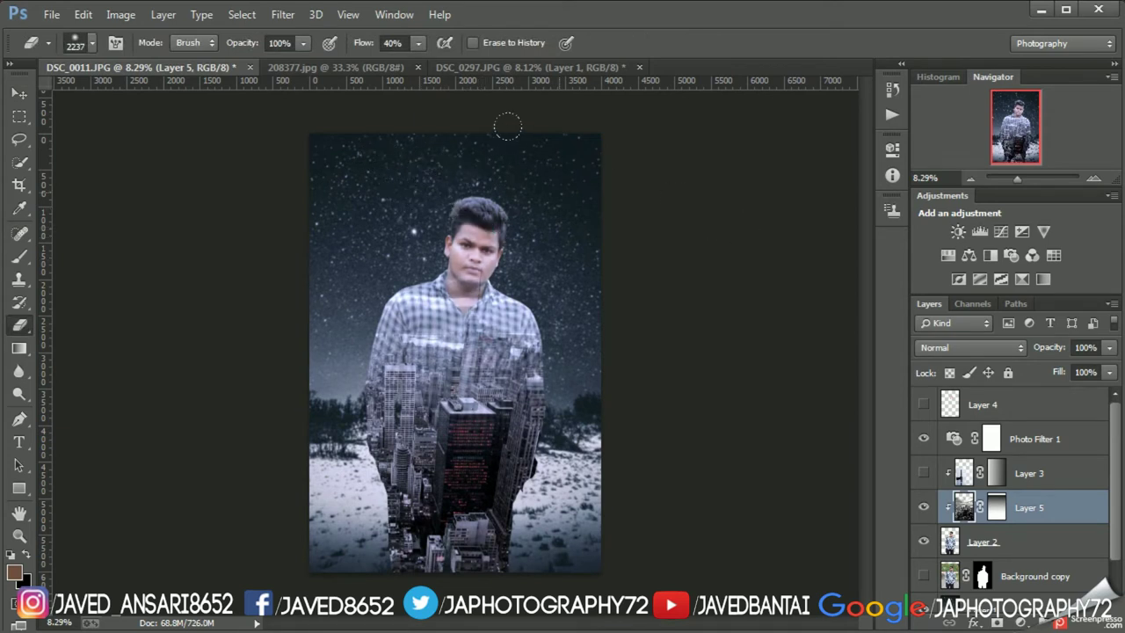
# - Delete the ship Layer 3 and make the orange-tint Layer 4 visible again
pyautogui.click(19, 94)
pyautogui.click(1028, 473)
pyautogui.rightClick(1028, 473)
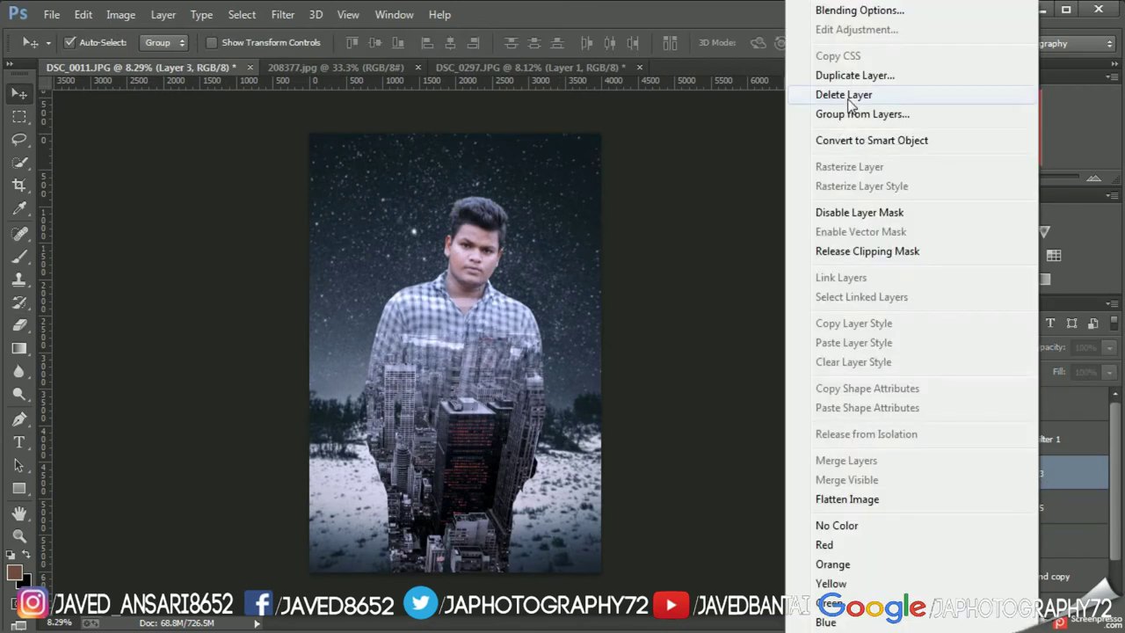
pyautogui.click(853, 91)
pyautogui.click(982, 405)
pyautogui.click(922, 404)
pyautogui.click(1038, 479)
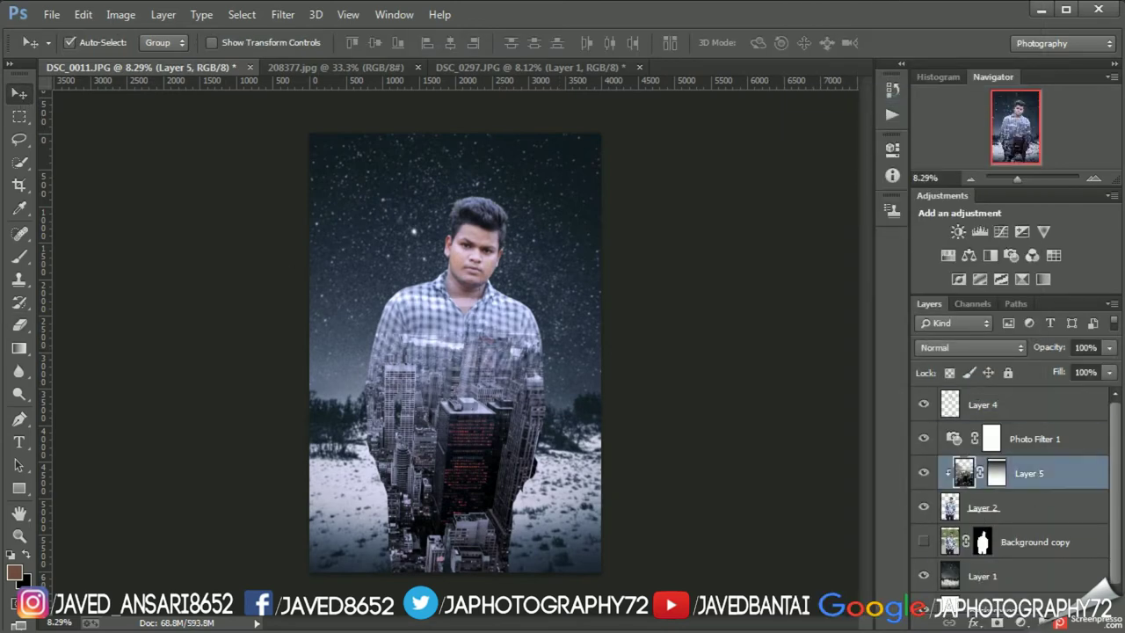
pyautogui.click(1061, 411)
pyautogui.scroll(3, 517, 454)
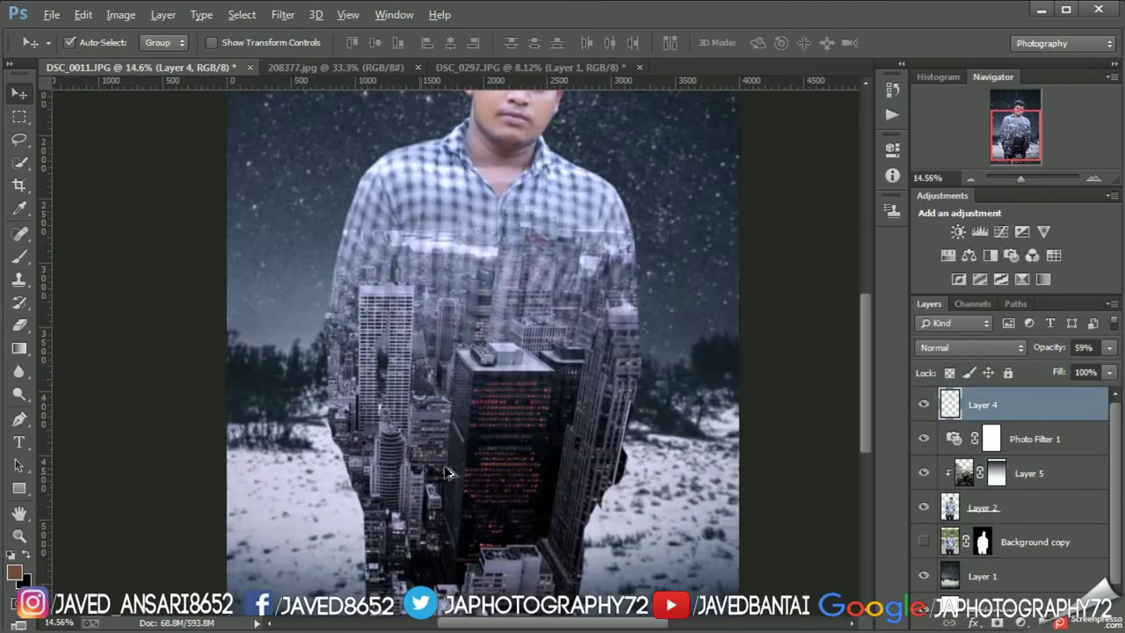
pyautogui.scroll(2, 517, 390)
pyautogui.scroll(-2, 572, 394)
pyautogui.scroll(-3, 579, 393)
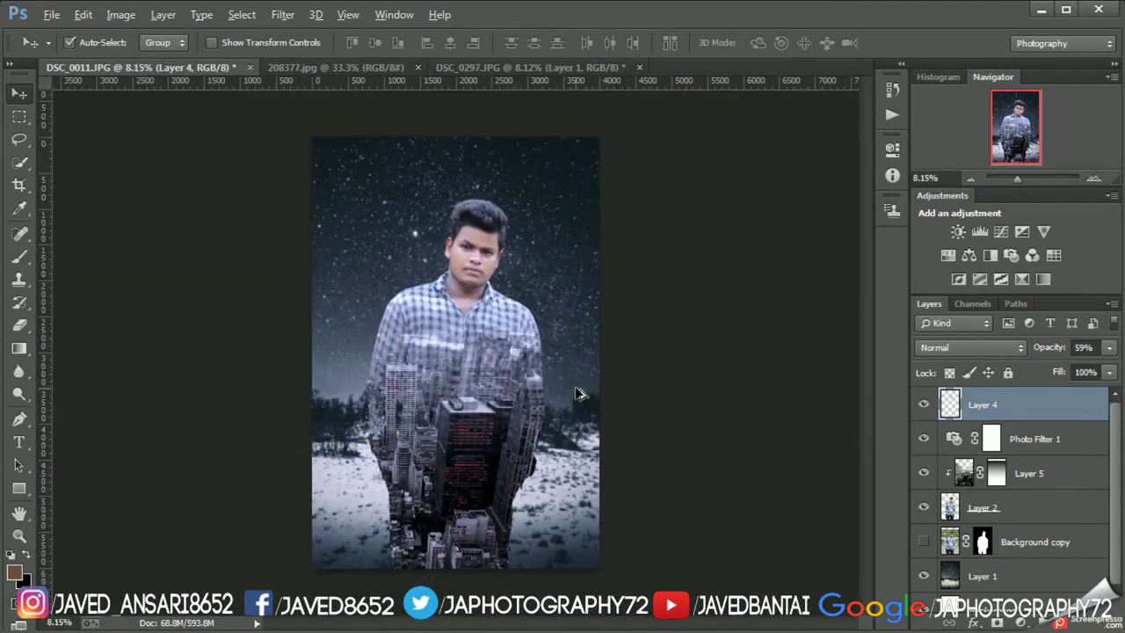
# - Close the 208377.jpg and DSC_0297 source photo documents
pyautogui.click(381, 67)
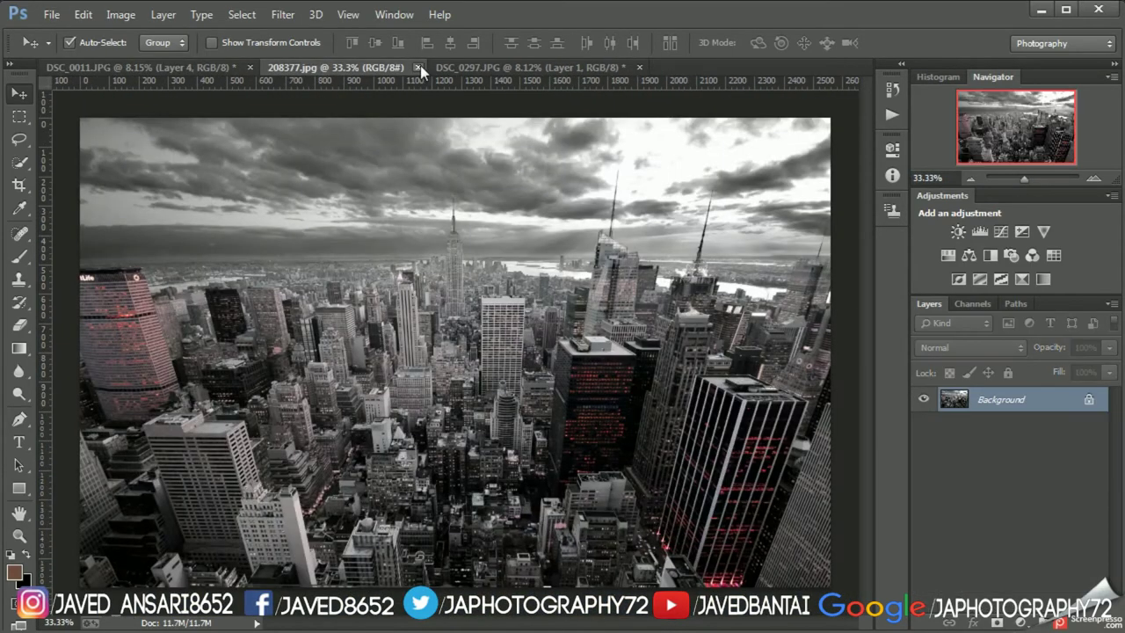
pyautogui.click(419, 67)
pyautogui.click(292, 70)
pyautogui.hotkey('ctrl', 'w')
pyautogui.press('n')
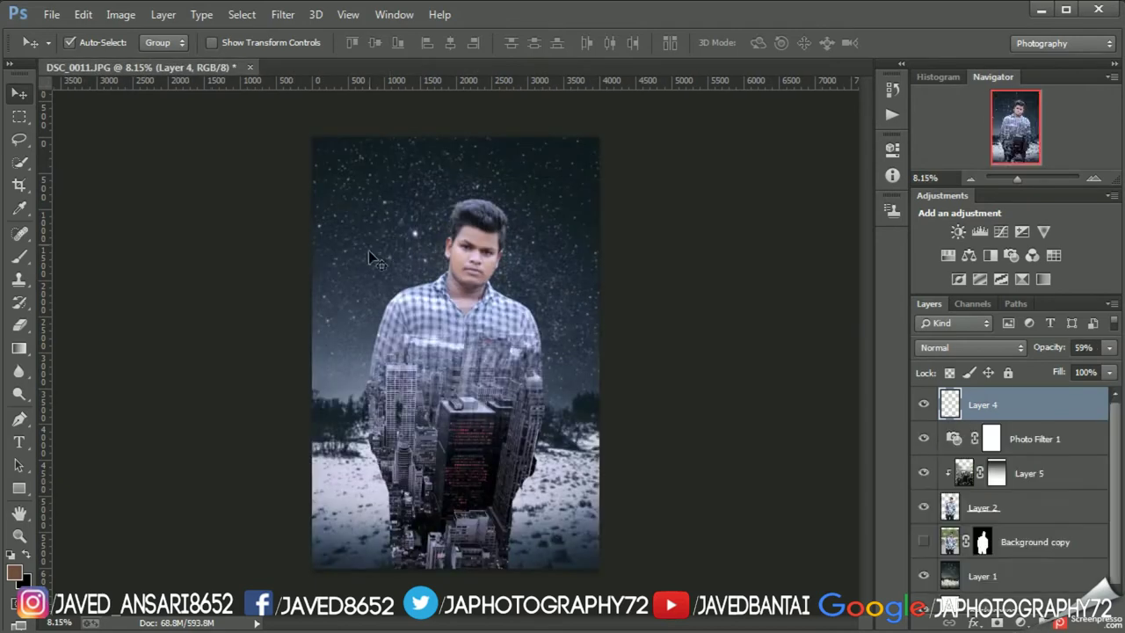
# - Merge all visible layers into a new top Layer 6 with Ctrl+Alt+Shift+E
pyautogui.click(1046, 475)
pyautogui.keyDown('shift'); pyautogui.click(1036, 431); pyautogui.keyUp('shift')
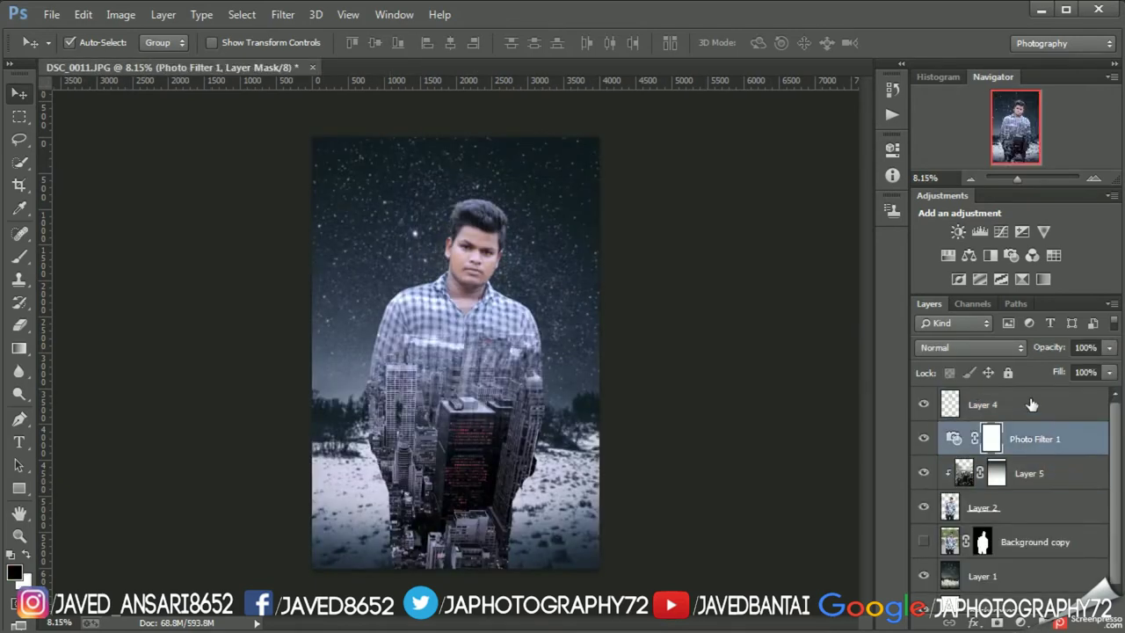
pyautogui.click(1037, 404)
pyautogui.keyDown('ctrl'); pyautogui.click(1036, 472); pyautogui.keyUp('ctrl')
pyautogui.keyDown('ctrl'); pyautogui.click(1035, 507); pyautogui.keyUp('ctrl')
pyautogui.press('5')
pyautogui.press('9')
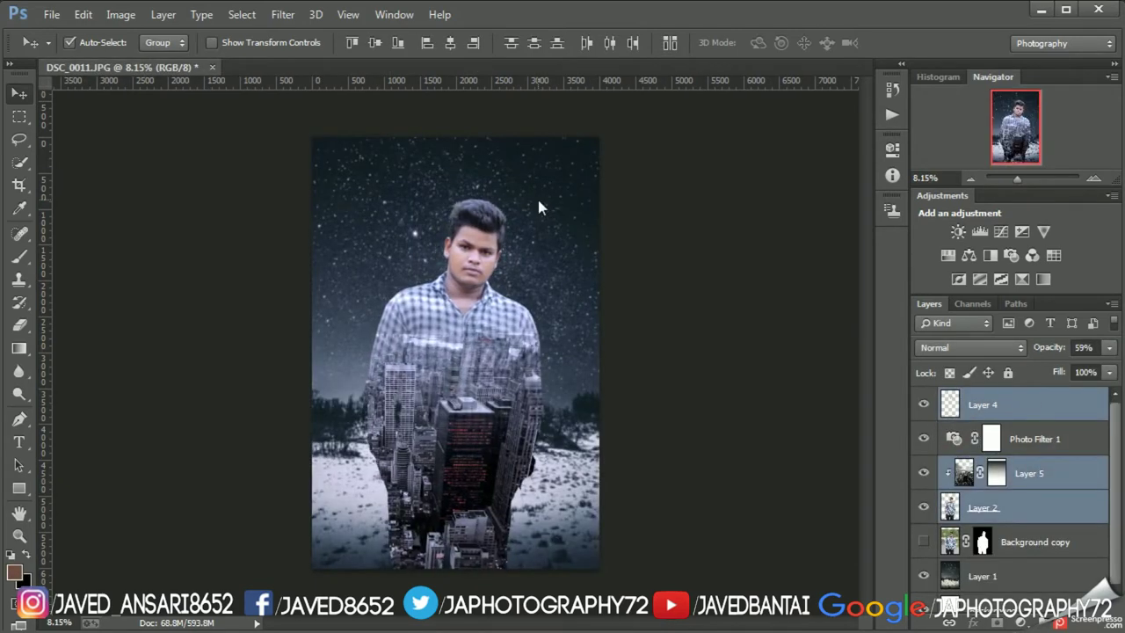
pyautogui.click(999, 405)
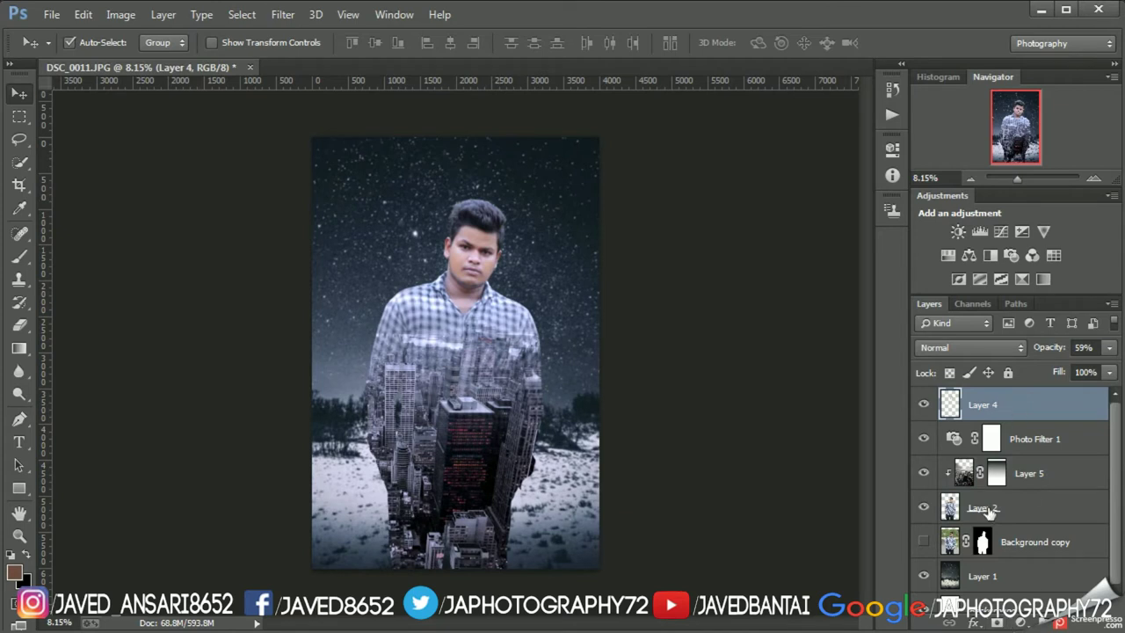
pyautogui.hotkey('ctrl', 'alt', 'shift', 'e')
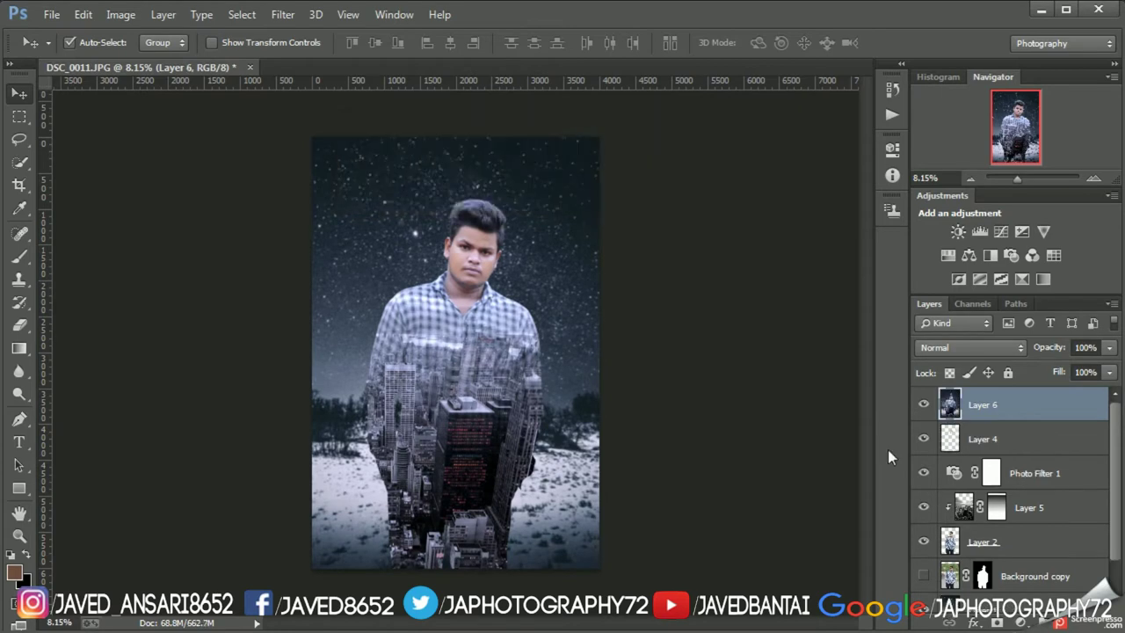
# - Reopen the Camera Raw Filter on Layer 6 and lower the radial filter's Clarity to +9
pyautogui.click(282, 15)
pyautogui.click(360, 108)
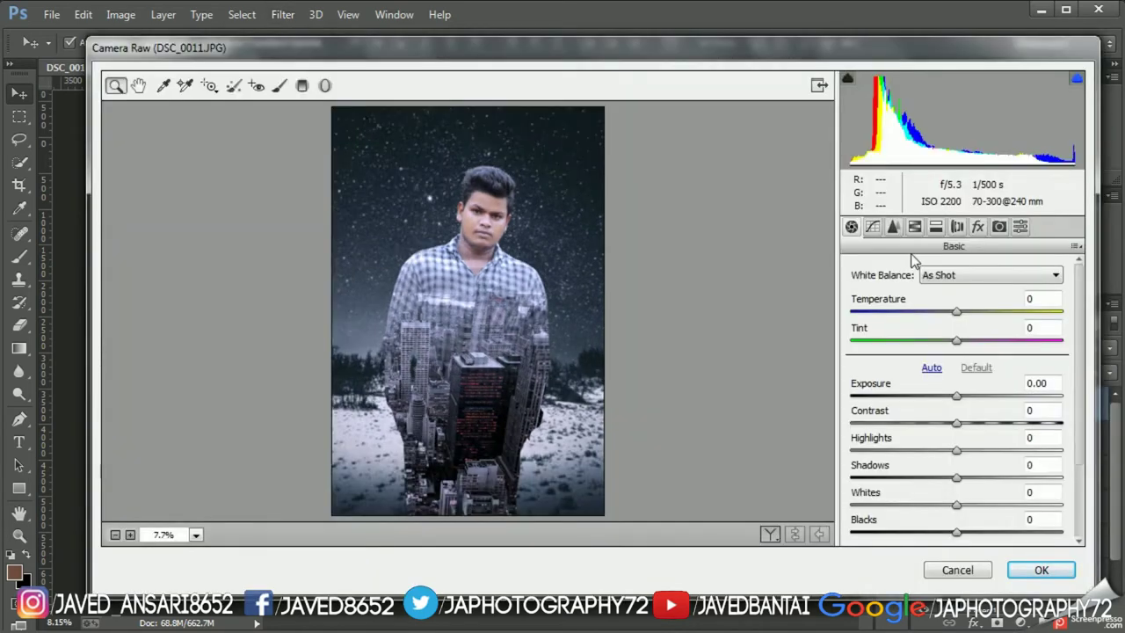
pyautogui.click(914, 227)
pyautogui.click(324, 85)
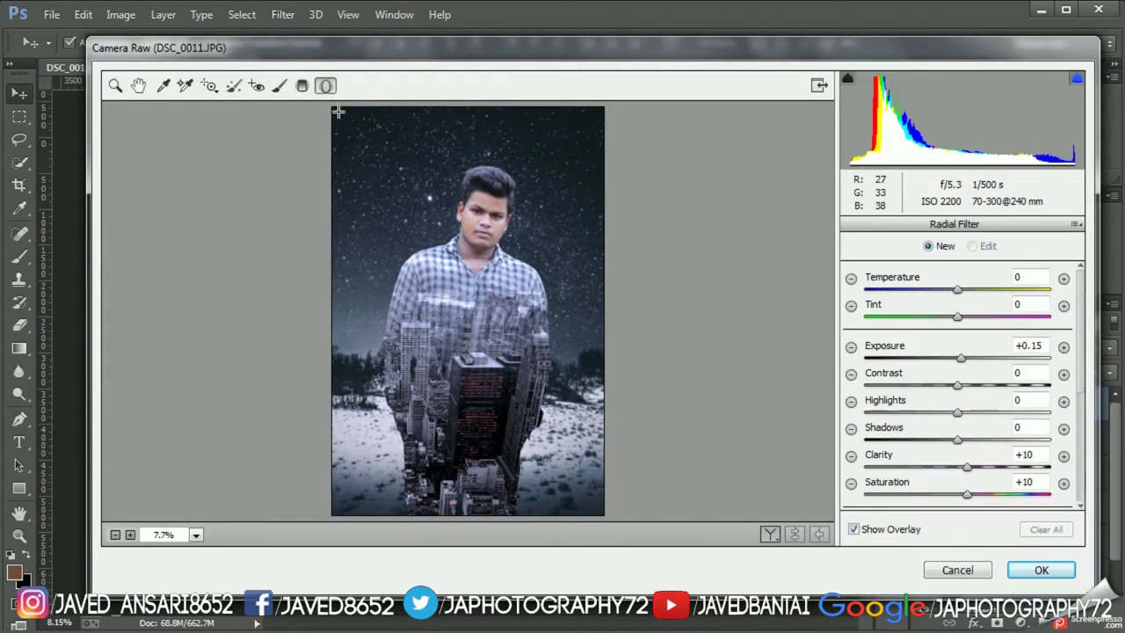
pyautogui.click(332, 112)
pyautogui.moveTo(966, 467); pyautogui.dragTo(965, 466)
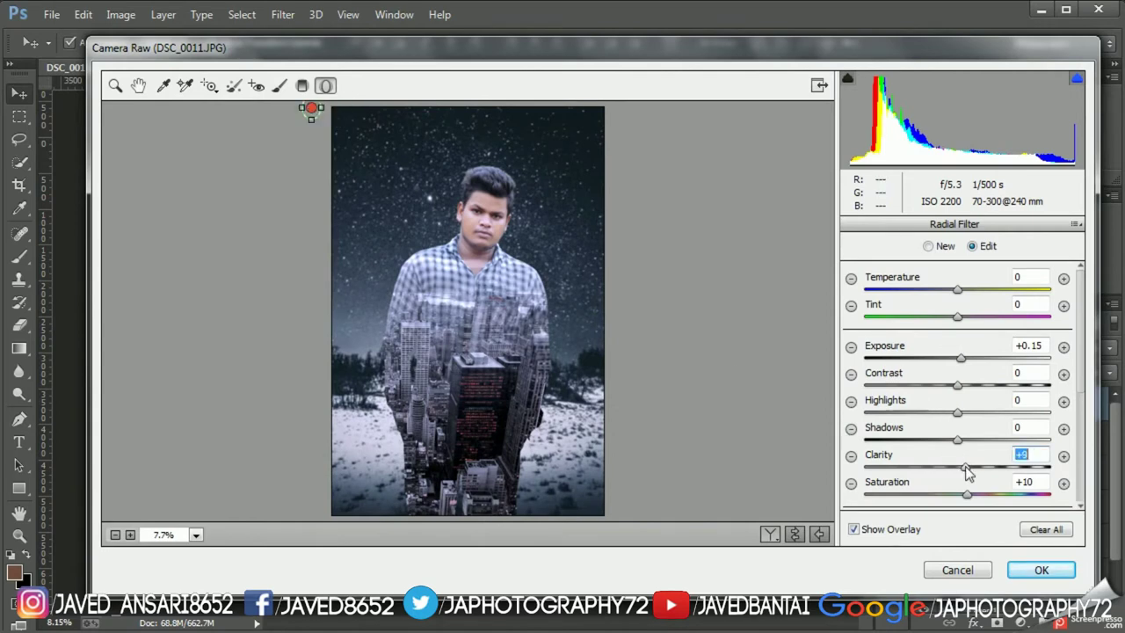
# - Zoom the Camera Raw preview to 25% and bring up the HSL/Grayscale panel
pyautogui.click(129, 534)
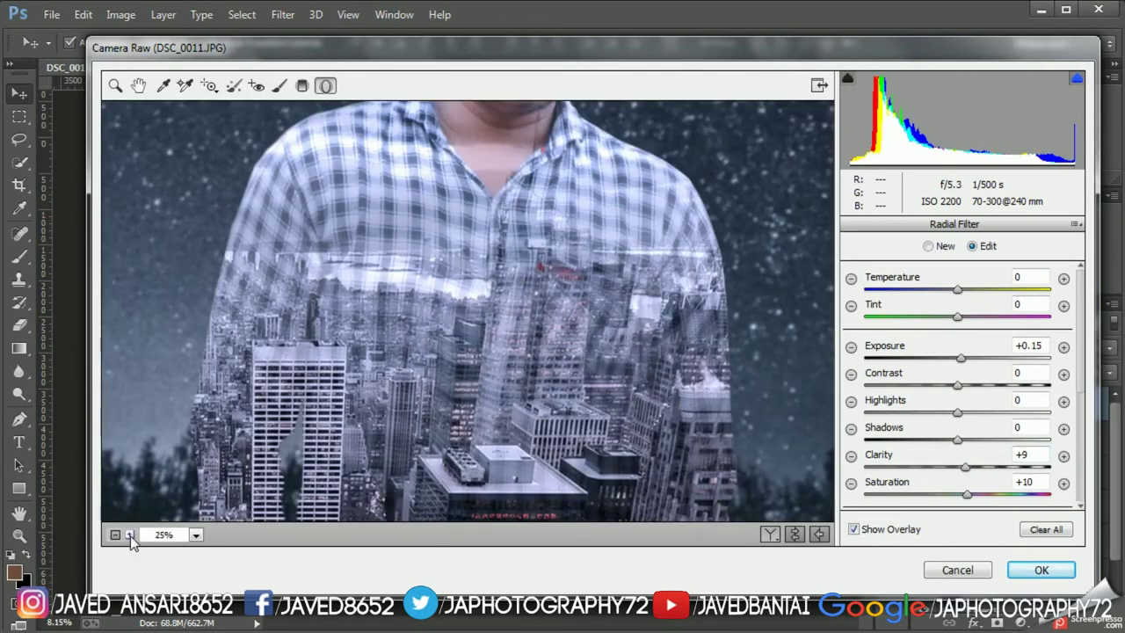
pyautogui.scroll(5, 594, 286)
pyautogui.scroll(-5, 594, 286)
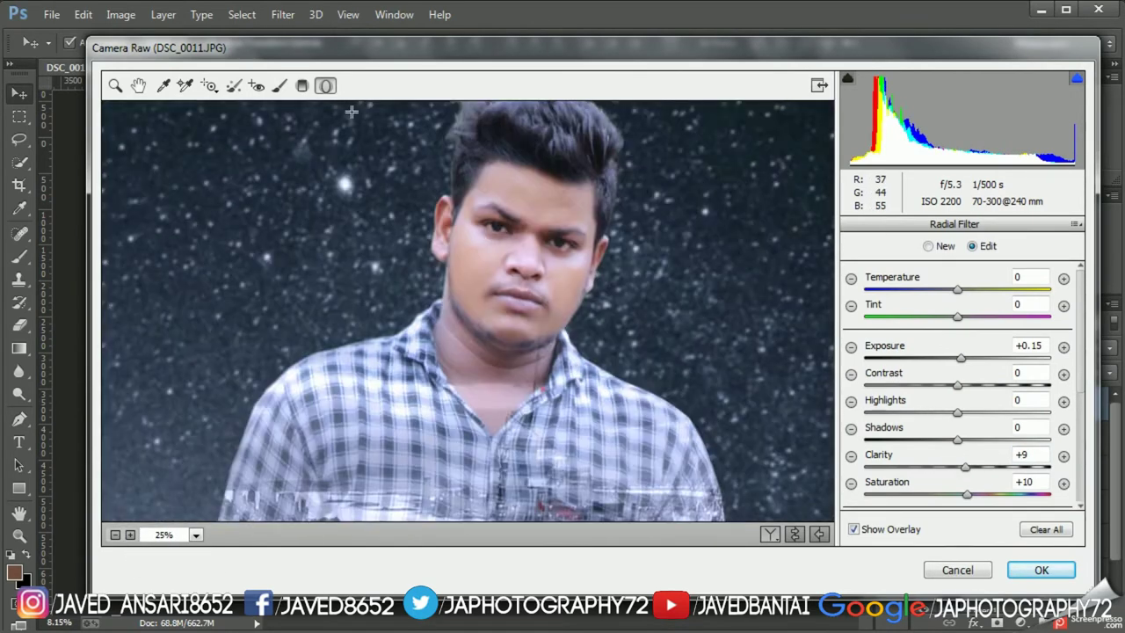
pyautogui.click(1045, 529)
# - Fit the preview and set HSL Hue Reds +9 and Oranges +8, trying Aquas at -27
pyautogui.press('z')
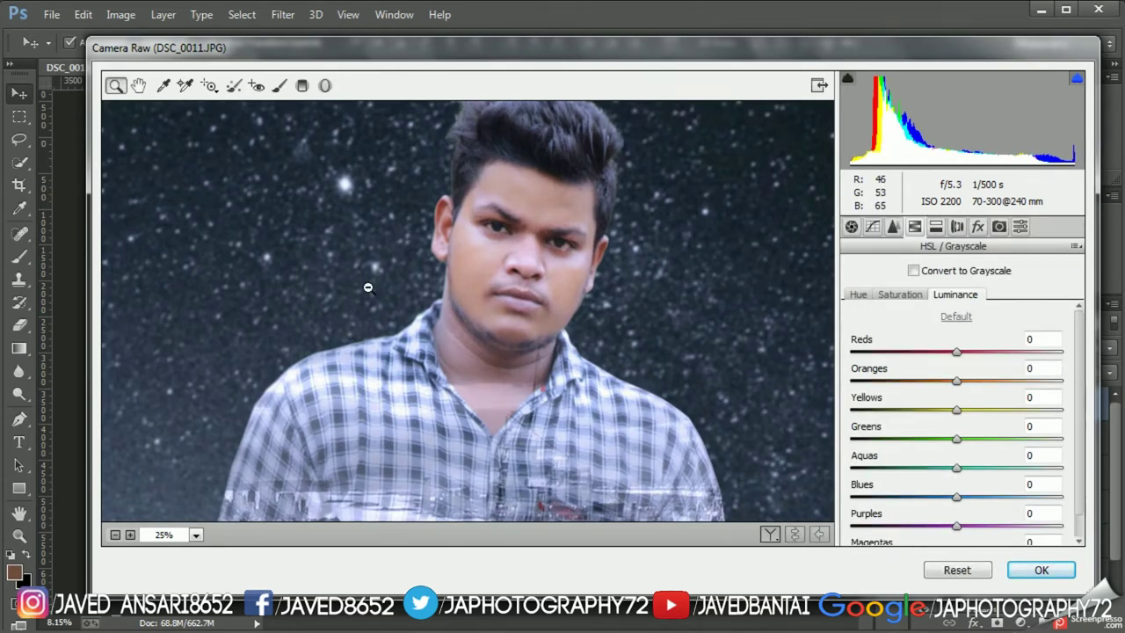
pyautogui.hotkey('ctrl', '0')
pyautogui.click(523, 286)
pyautogui.rightClick(522, 264)
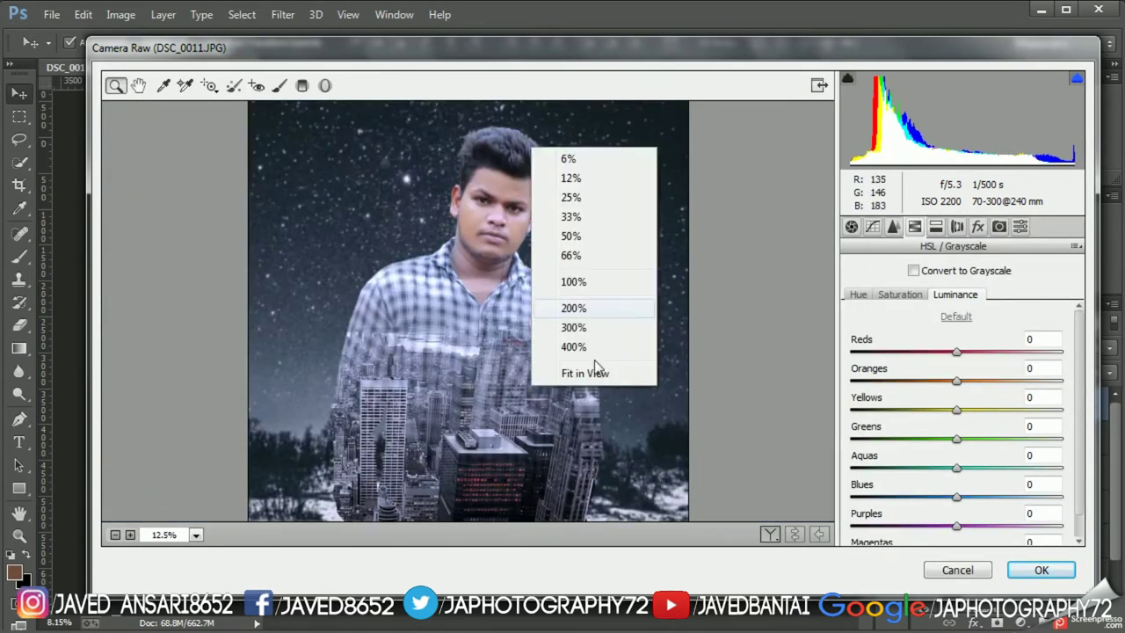
pyautogui.click(595, 369)
pyautogui.click(857, 294)
pyautogui.moveTo(958, 352)
pyautogui.mouseDown()
pyautogui.moveTo(1061, 345)
pyautogui.moveTo(965, 352)
pyautogui.moveTo(964, 381)
pyautogui.mouseUp()
pyautogui.click(956, 410)
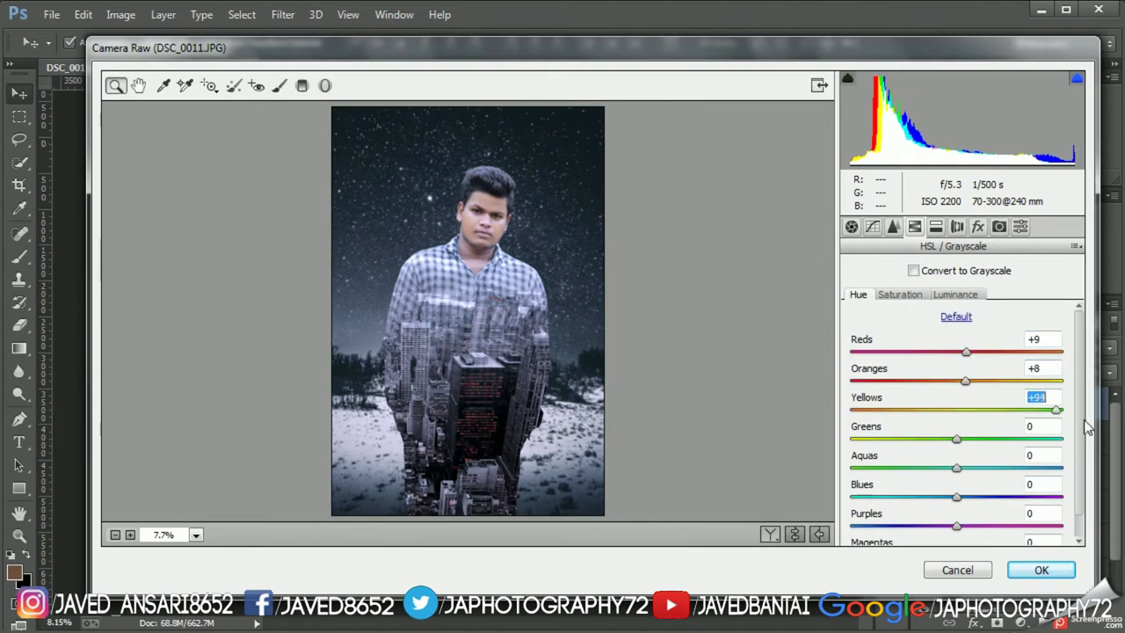
pyautogui.click(956, 438)
pyautogui.moveTo(956, 467)
pyautogui.mouseDown()
pyautogui.moveTo(927, 467)
pyautogui.moveTo(925, 497)
pyautogui.moveTo(1011, 499)
pyautogui.moveTo(958, 499)
pyautogui.moveTo(969, 499)
pyautogui.mouseUp()
# - Reset the Aquas and Blues hue to 0 and enter -97 in a later hue field
pyautogui.doubleClick(927, 467)
pyautogui.doubleClick(962, 500)
pyautogui.press('Tab')
pyautogui.click(527, 314)
pyautogui.rightClick(527, 138)
pyautogui.click(580, 369)
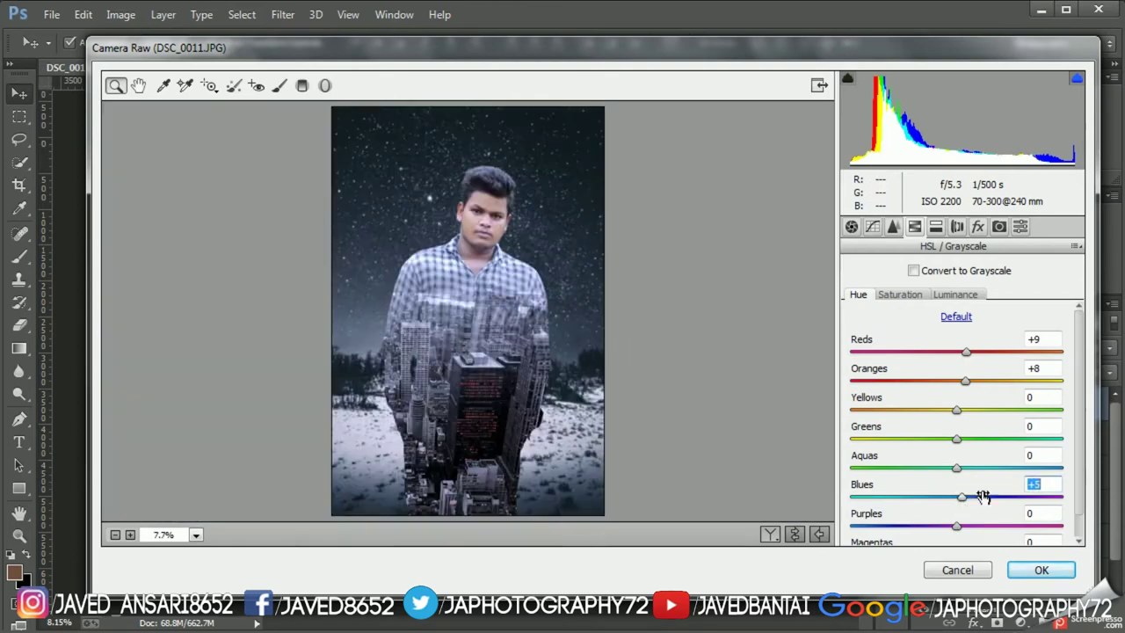
pyautogui.press('Tab')
# - Set HSL Saturation Reds +10, Oranges +11, Blues +53 and Purples +39
pyautogui.press('Tab')
pyautogui.write('-97')
pyautogui.click(900, 294)
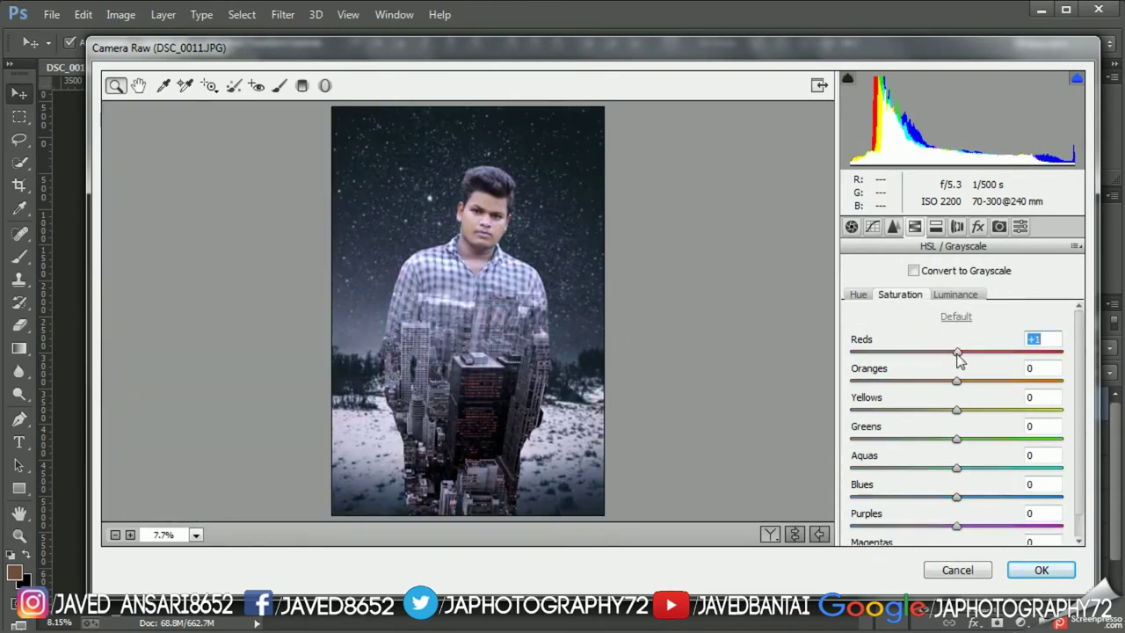
pyautogui.moveTo(956, 352)
pyautogui.mouseDown()
pyautogui.moveTo(966, 351)
pyautogui.moveTo(967, 381)
pyautogui.mouseUp()
pyautogui.press('Tab')
pyautogui.press('Tab')
pyautogui.press('Tab')
pyautogui.press('Tab')
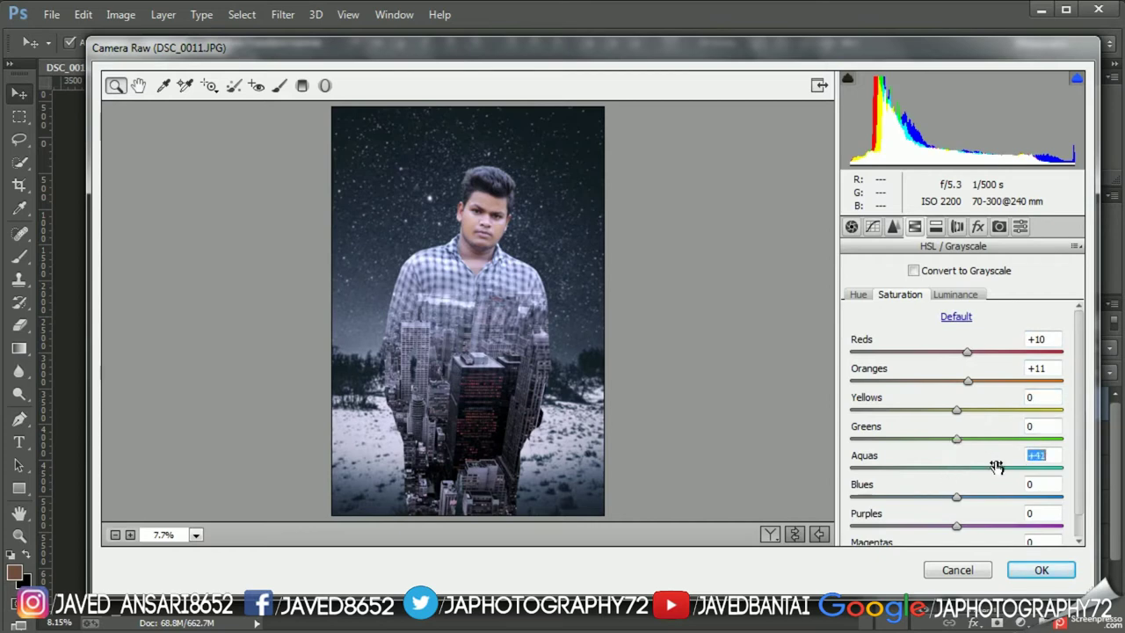
pyautogui.press('Tab')
pyautogui.moveTo(956, 496); pyautogui.dragTo(1012, 496)
pyautogui.press('Tab')
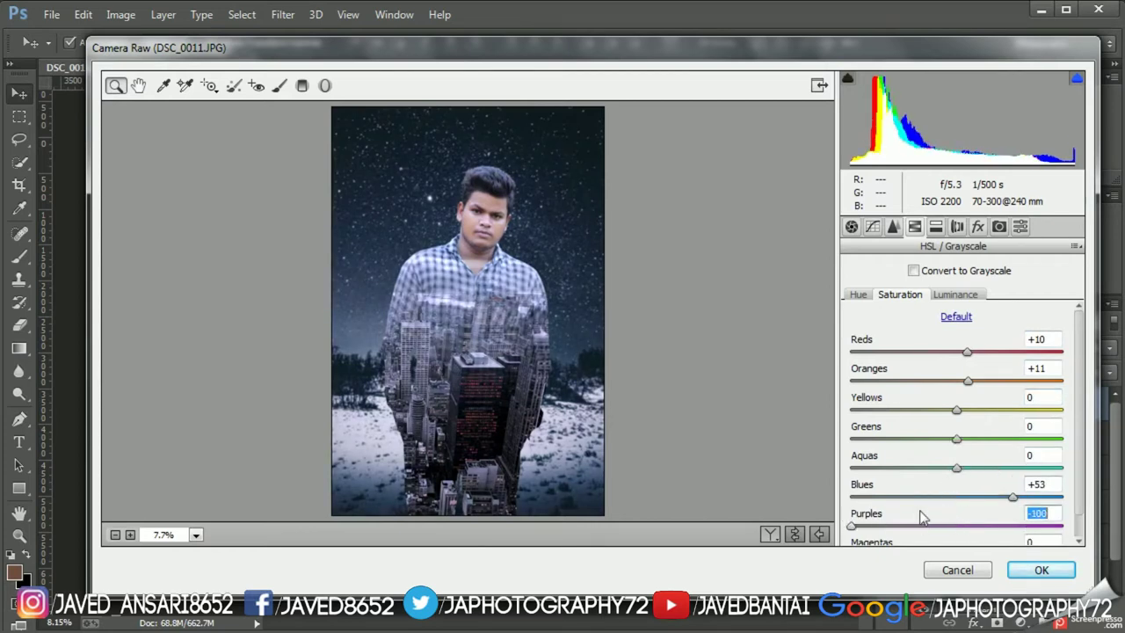
pyautogui.moveTo(956, 525); pyautogui.dragTo(997, 525)
# - Set HSL Luminance Reds +33, Oranges +18 and Blues -3
pyautogui.click(501, 326)
pyautogui.rightClick(501, 327)
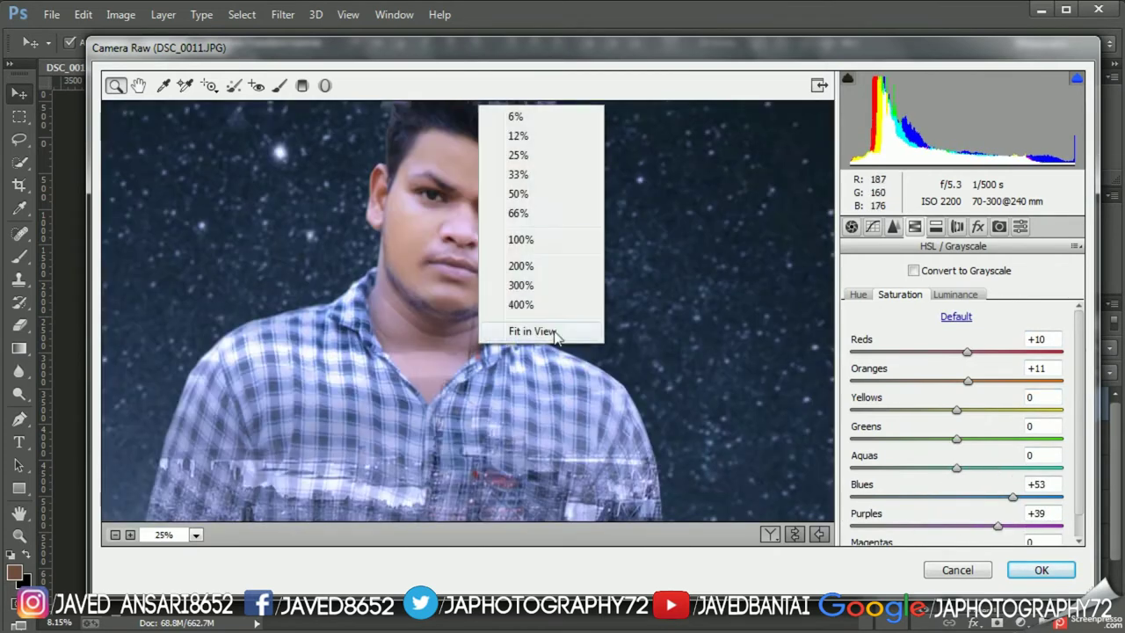
pyautogui.click(549, 327)
pyautogui.click(954, 294)
pyautogui.moveTo(956, 352)
pyautogui.mouseDown()
pyautogui.moveTo(990, 352)
pyautogui.moveTo(977, 380)
pyautogui.mouseUp()
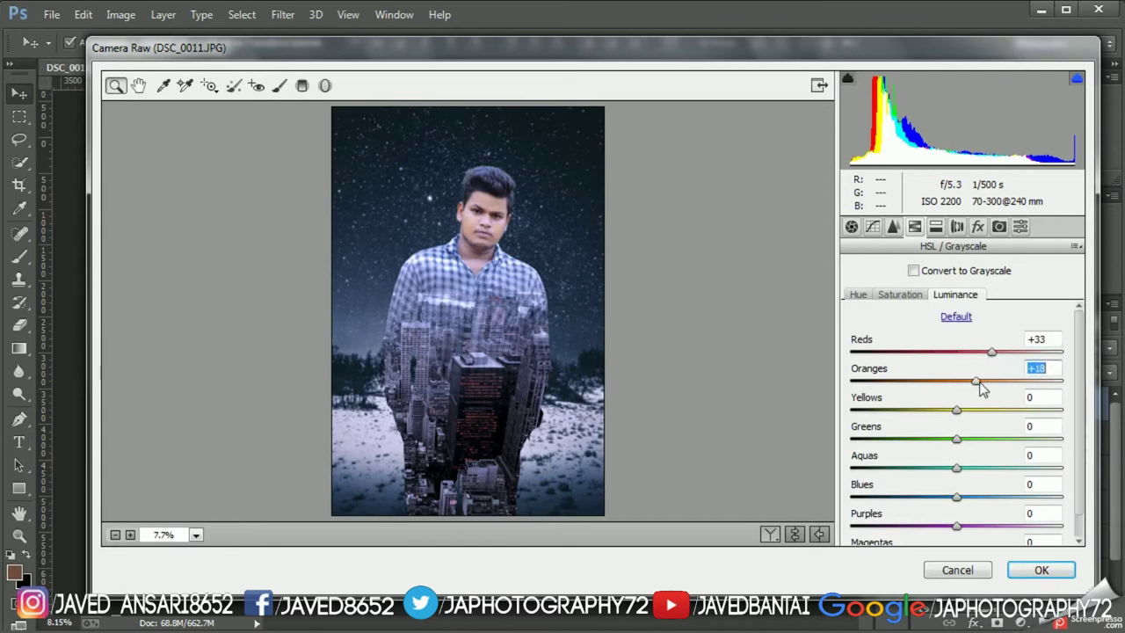
pyautogui.click(956, 410)
pyautogui.moveTo(956, 496); pyautogui.dragTo(949, 505)
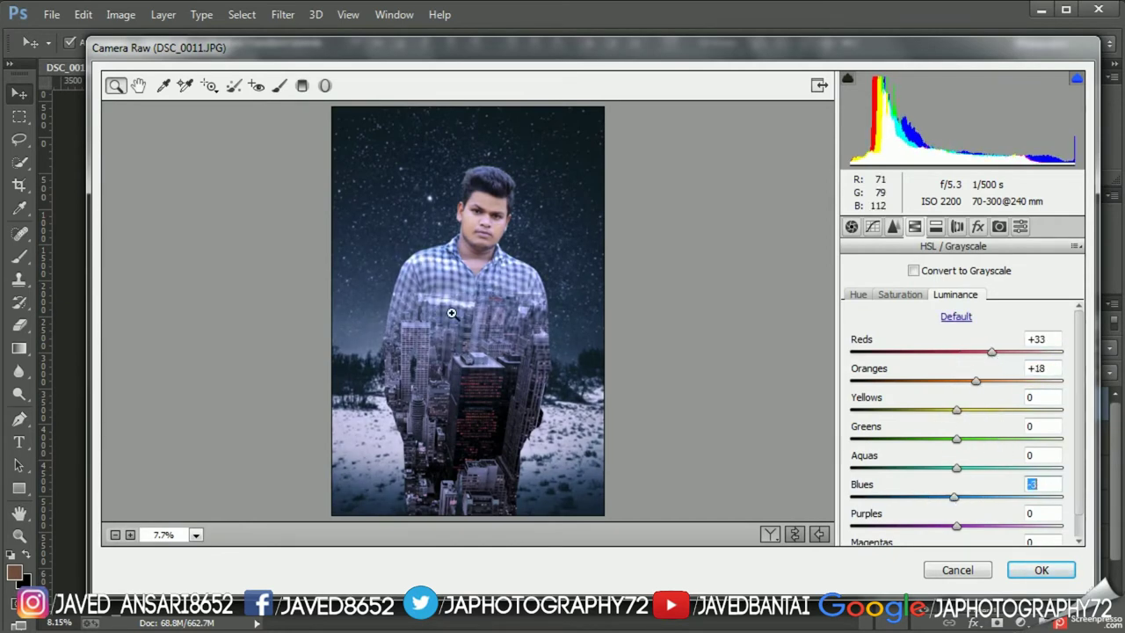
# - Set Purples luminance to -13, test Magentas at -100, then return Magentas to 0
pyautogui.click(489, 301)
pyautogui.rightClick(492, 186)
pyautogui.click(540, 410)
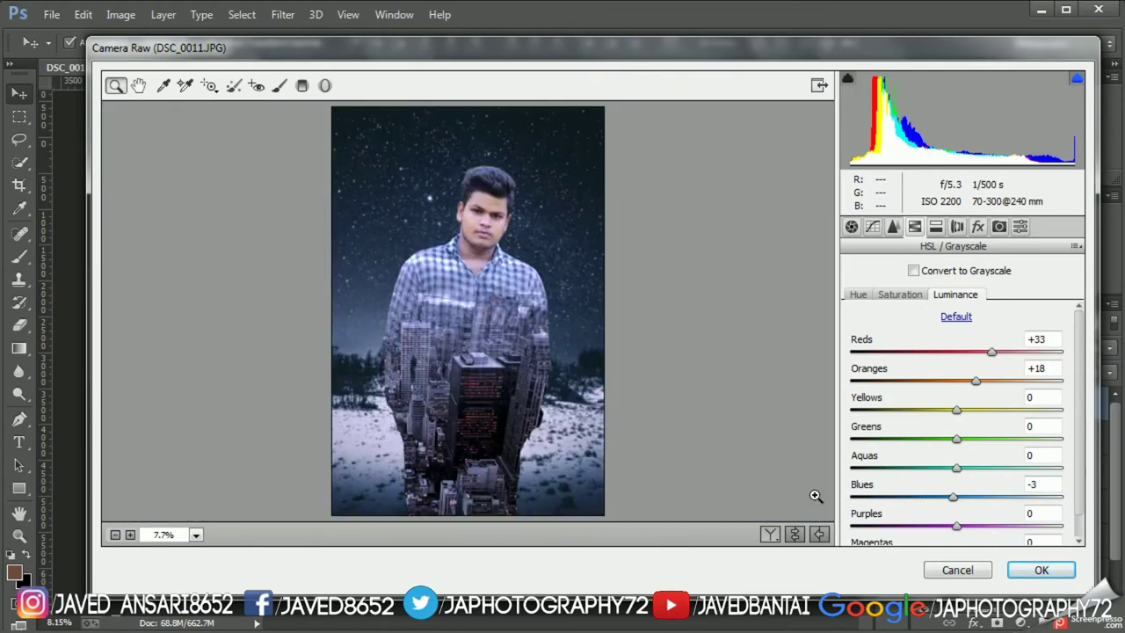
pyautogui.click(975, 526)
pyautogui.press('Tab')
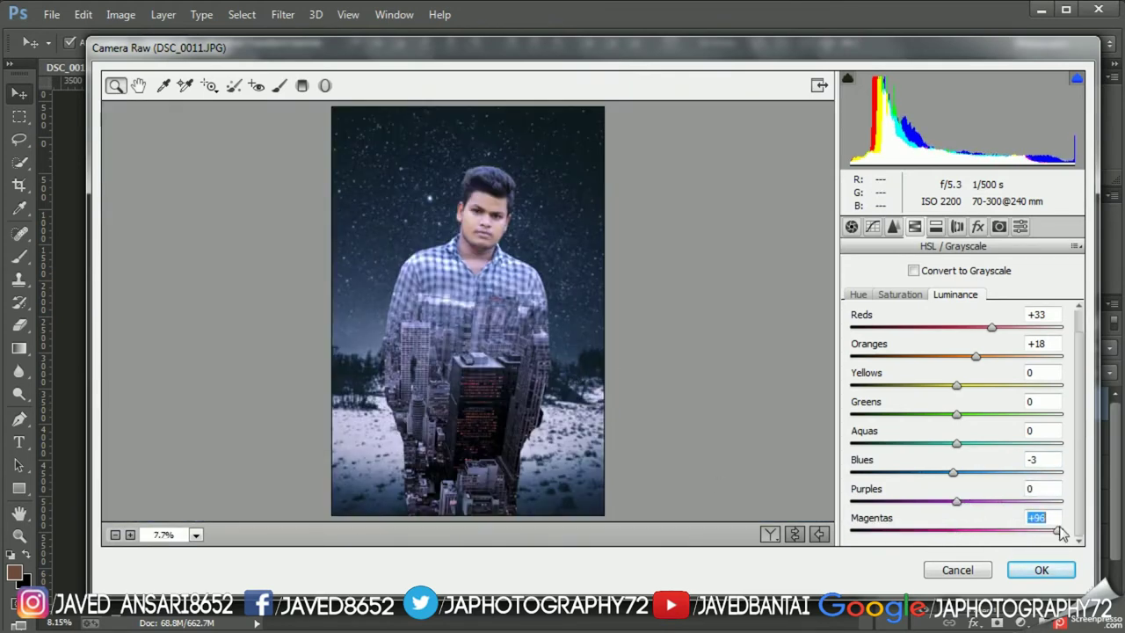
pyautogui.write('-100')
pyautogui.press('Return')
pyautogui.click(509, 264)
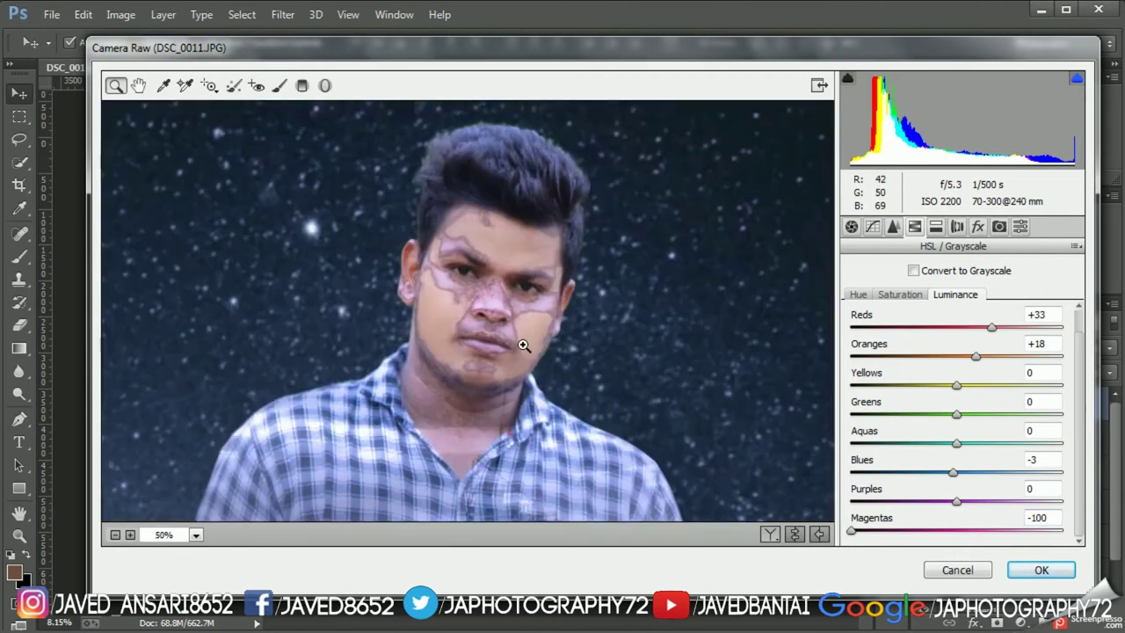
pyautogui.moveTo(527, 340); pyautogui.dragTo(301, 280)
pyautogui.moveTo(892, 531)
pyautogui.mouseDown()
pyautogui.moveTo(969, 532)
pyautogui.moveTo(940, 531)
pyautogui.moveTo(971, 501)
pyautogui.mouseUp()
pyautogui.write('0')
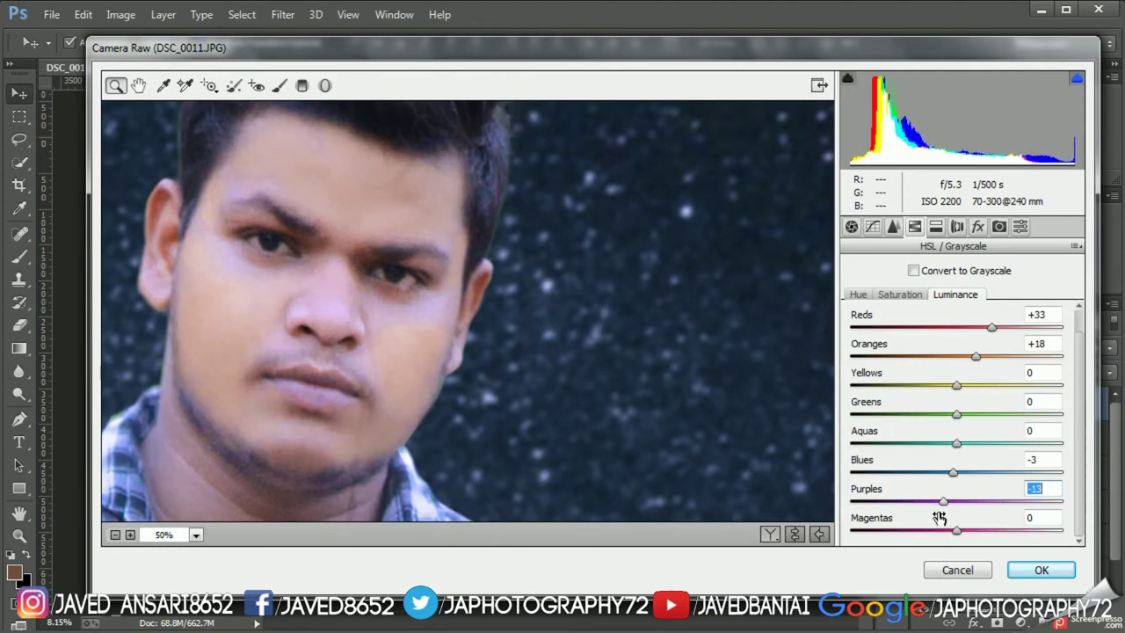
pyautogui.rightClick(518, 127)
pyautogui.click(567, 351)
pyautogui.click(958, 227)
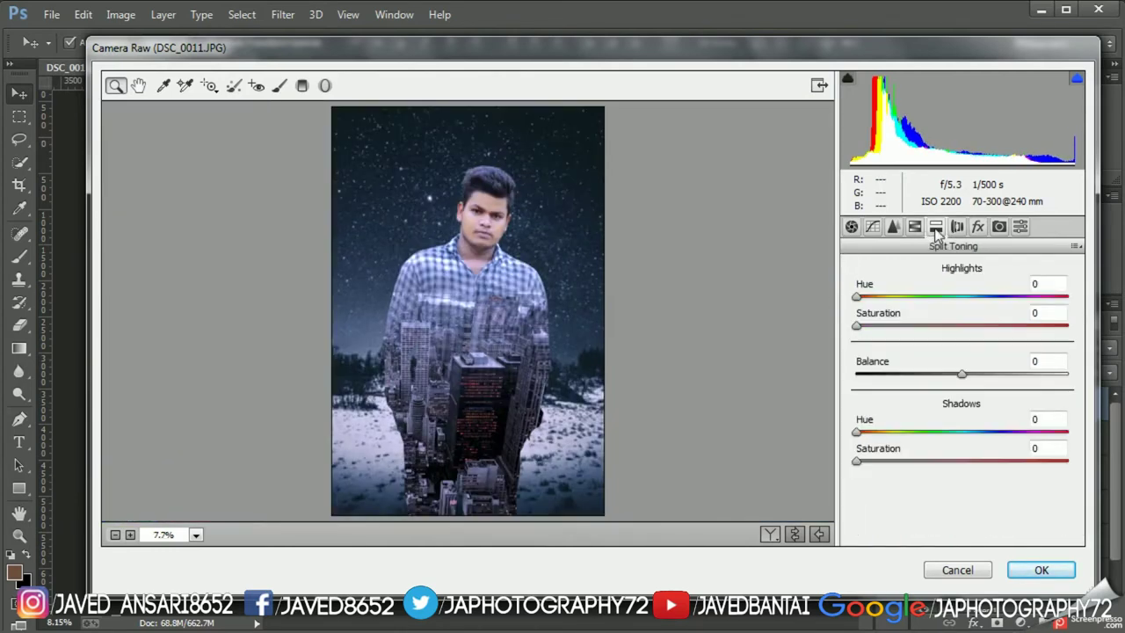
# - Try Split Toning with a fully saturated blue highlight tint and shadow saturation 64
pyautogui.click(857, 297)
pyautogui.moveTo(857, 296); pyautogui.dragTo(981, 296)
pyautogui.moveTo(887, 326); pyautogui.dragTo(1067, 326)
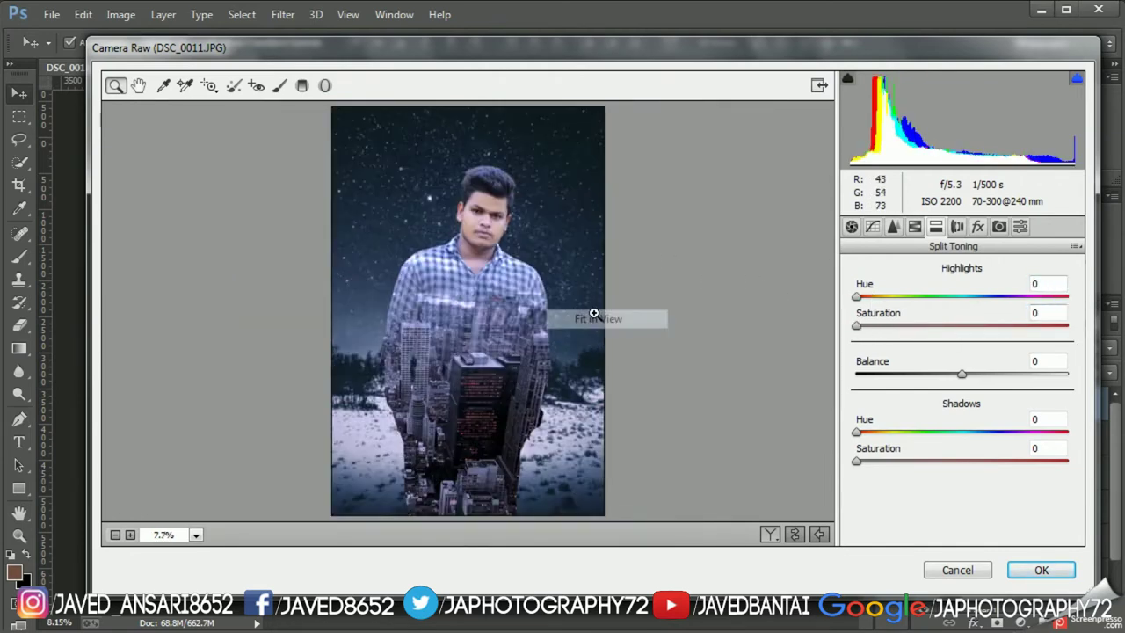
pyautogui.click(858, 433)
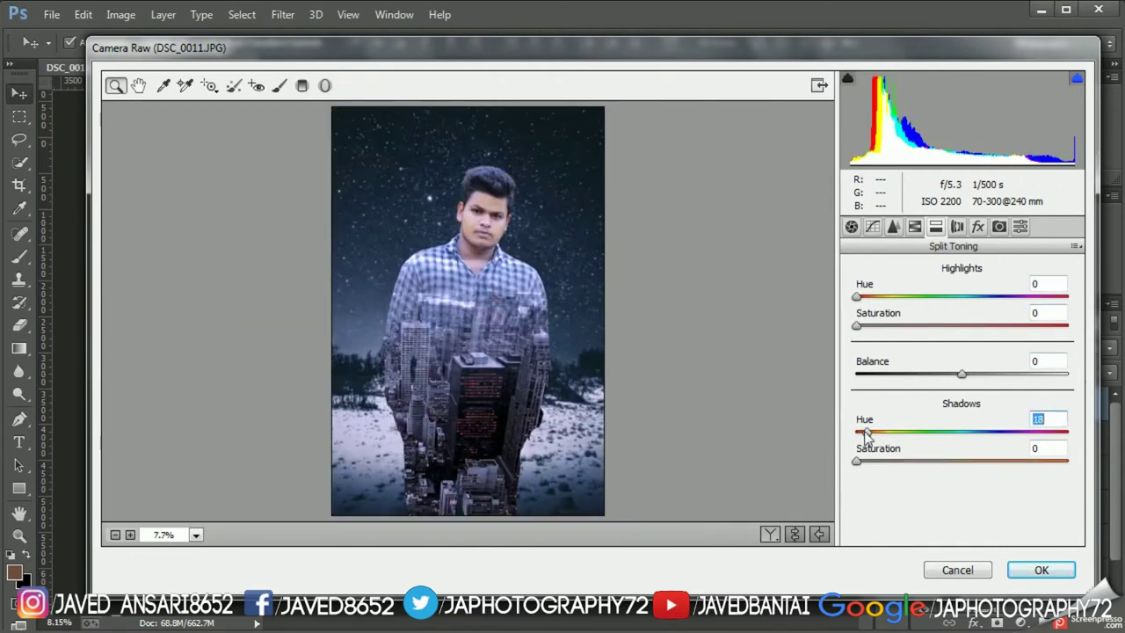
pyautogui.moveTo(857, 460)
pyautogui.mouseDown()
pyautogui.moveTo(1001, 466)
pyautogui.moveTo(858, 461)
pyautogui.mouseUp()
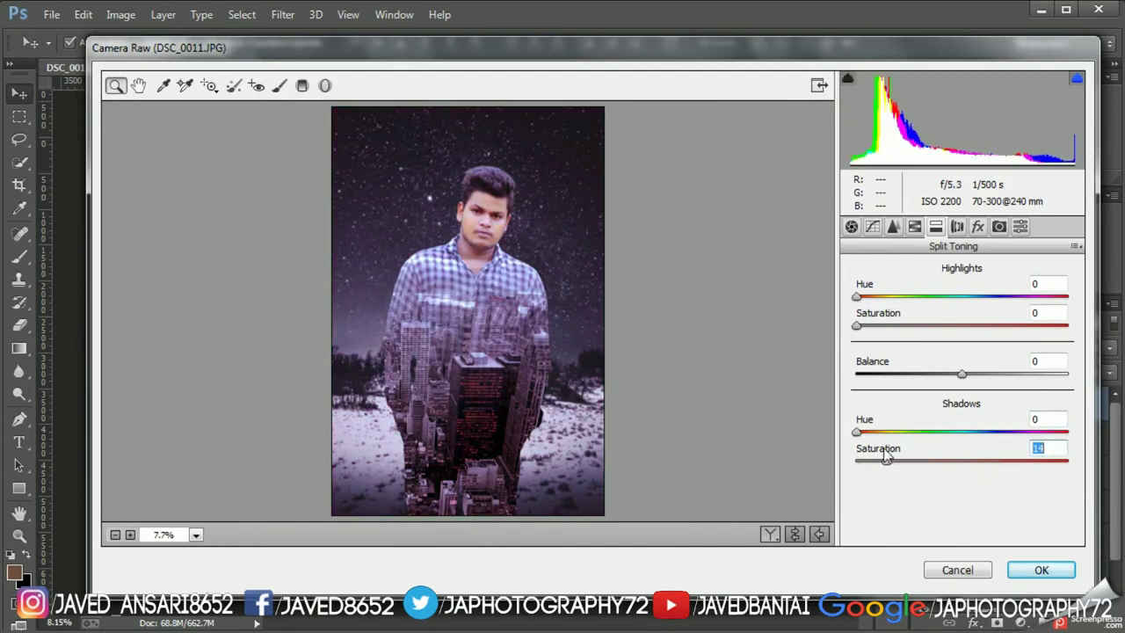
# - Add a -33 post-crop vignette and apply the Camera Raw filter to Layer 6
pyautogui.click(957, 227)
pyautogui.moveTo(955, 453); pyautogui.dragTo(956, 454)
pyautogui.click(1041, 570)
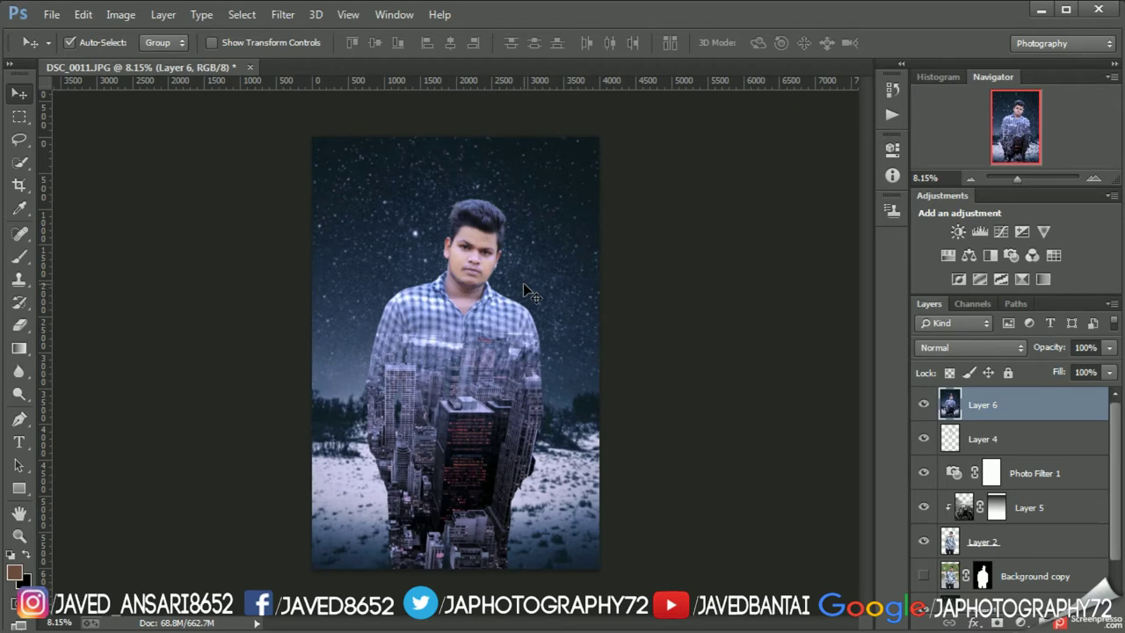
pyautogui.click(922, 406)
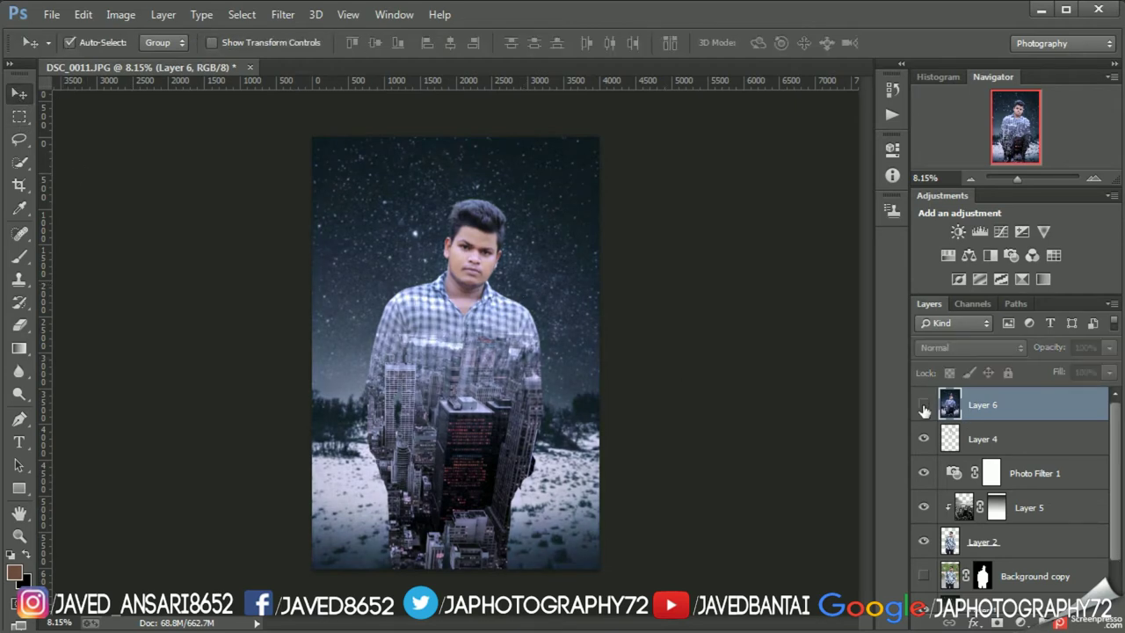
pyautogui.click(282, 14)
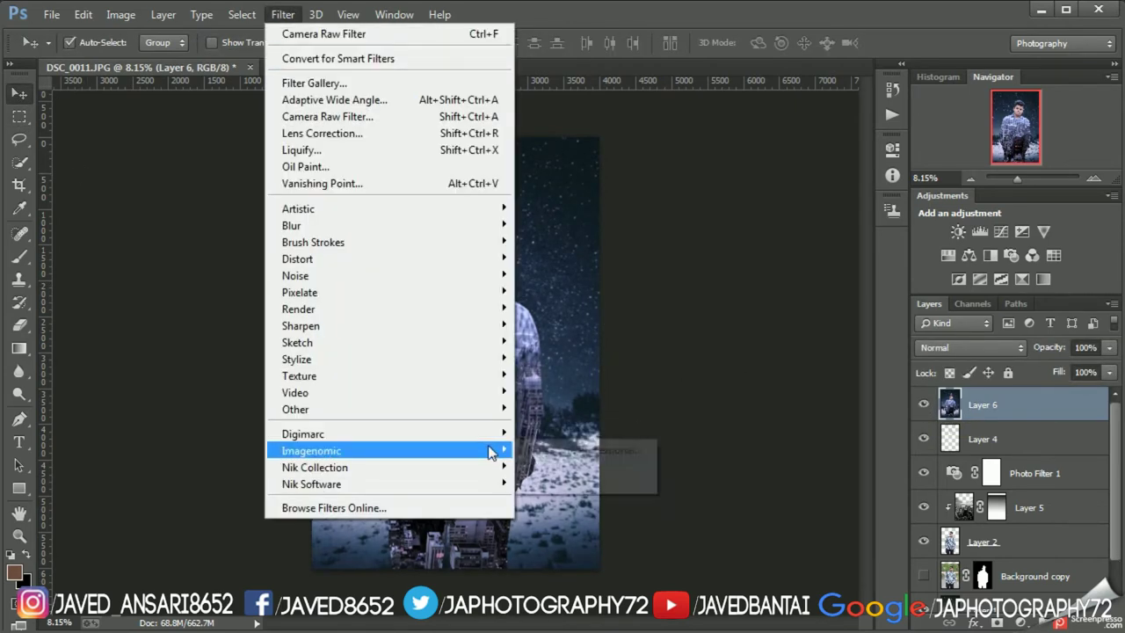
pyautogui.moveTo(314, 466)
pyautogui.click(556, 407)
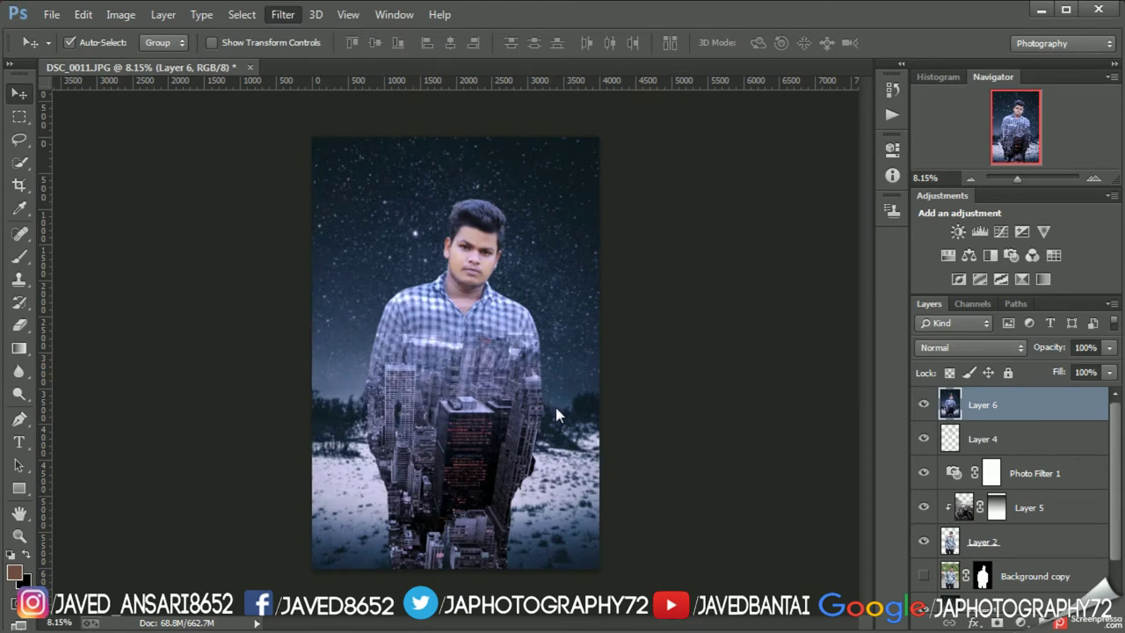
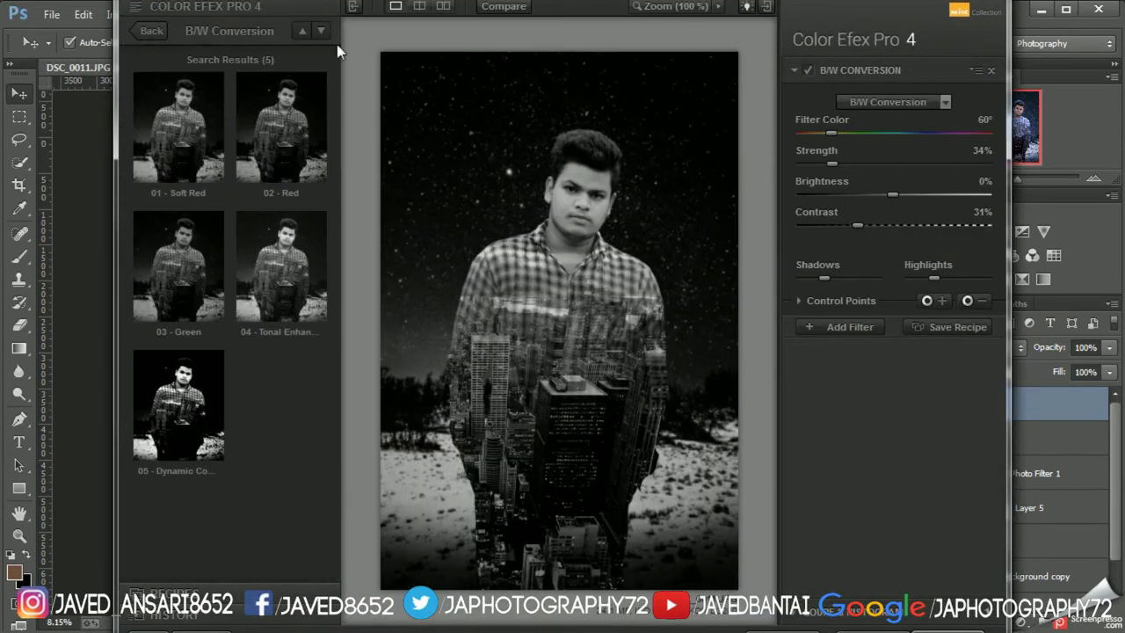
# - Try Glamour Glow on the portrait, raising the glow to 48% then back to 0%
pyautogui.scroll(2, 221, 343)
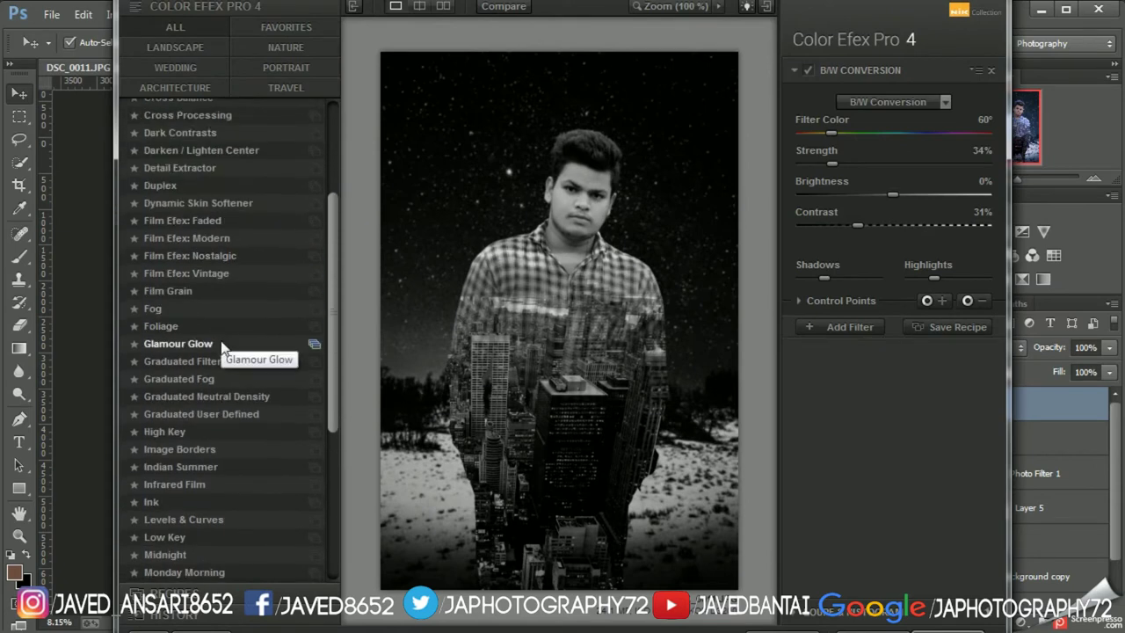
pyautogui.click(219, 341)
pyautogui.scroll(2, 222, 350)
pyautogui.scroll(-2, 223, 349)
pyautogui.click(808, 68)
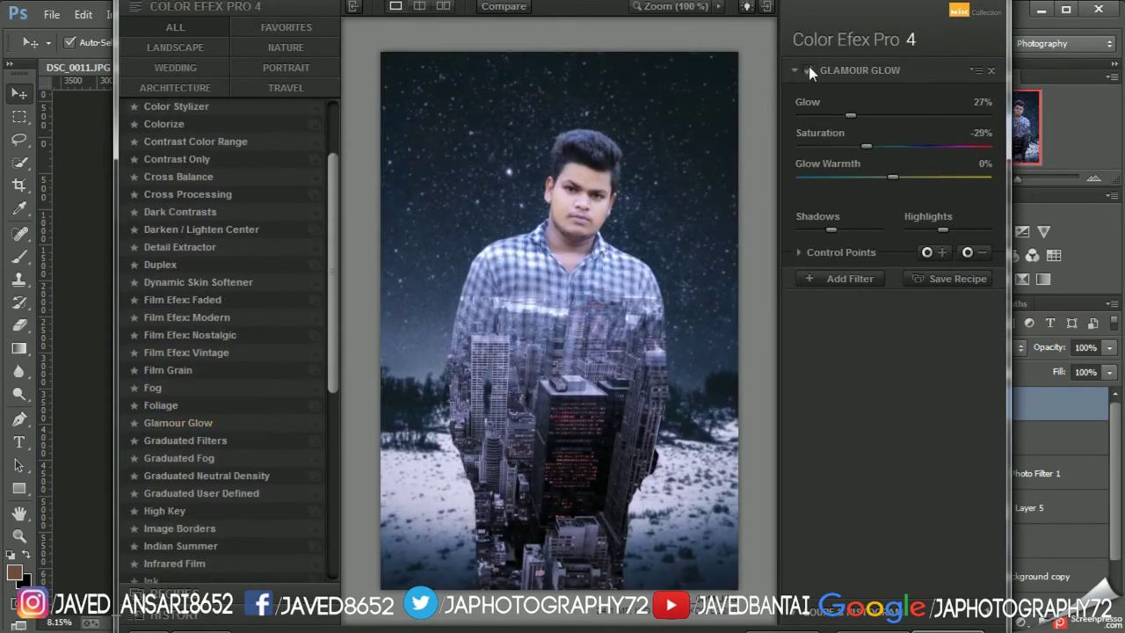
pyautogui.moveTo(849, 115); pyautogui.dragTo(890, 117)
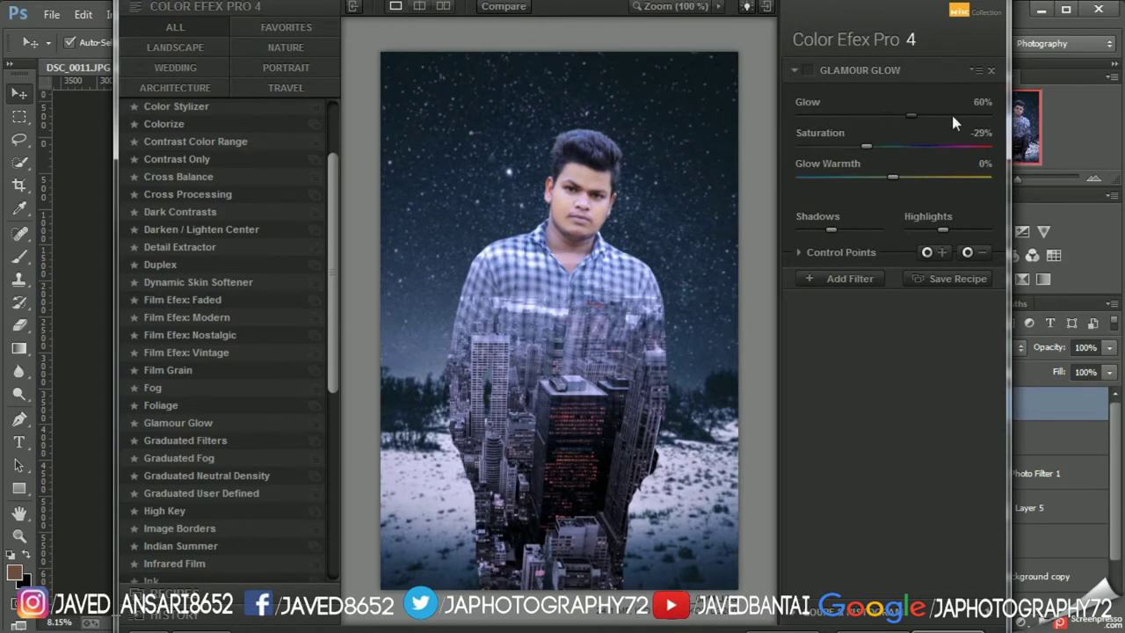
pyautogui.moveTo(910, 115); pyautogui.dragTo(797, 115)
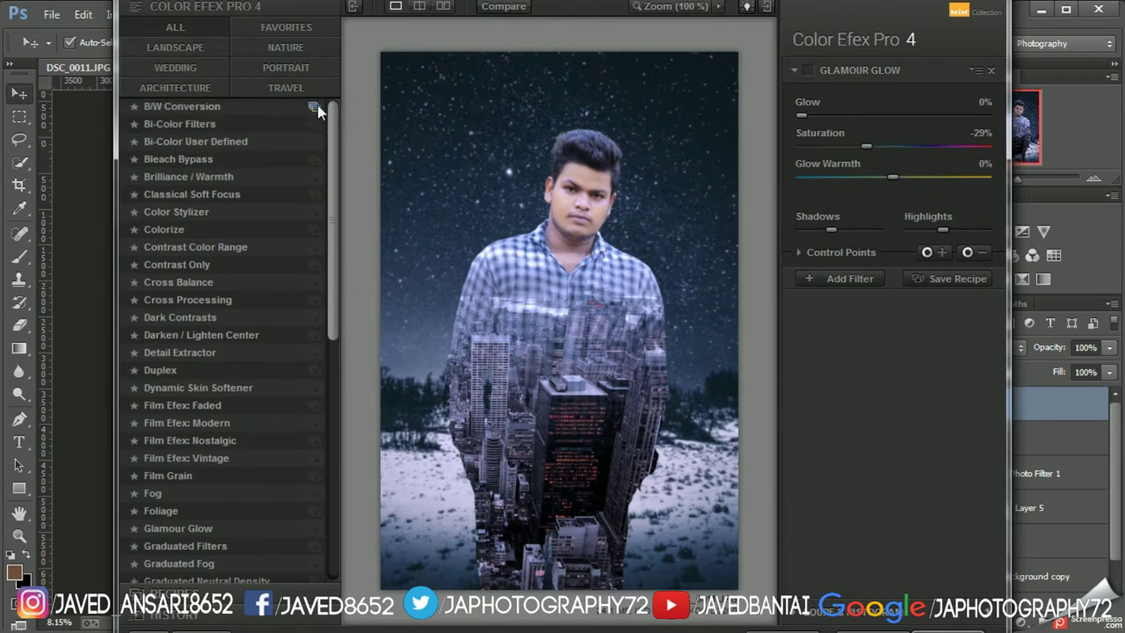
# - Preview presets for B/W Conversion, Bleach Bypass, Brilliance / Warmth, Color Stylizer and Contrast Color Range
pyautogui.click(317, 104)
pyautogui.click(318, 34)
pyautogui.click(318, 34)
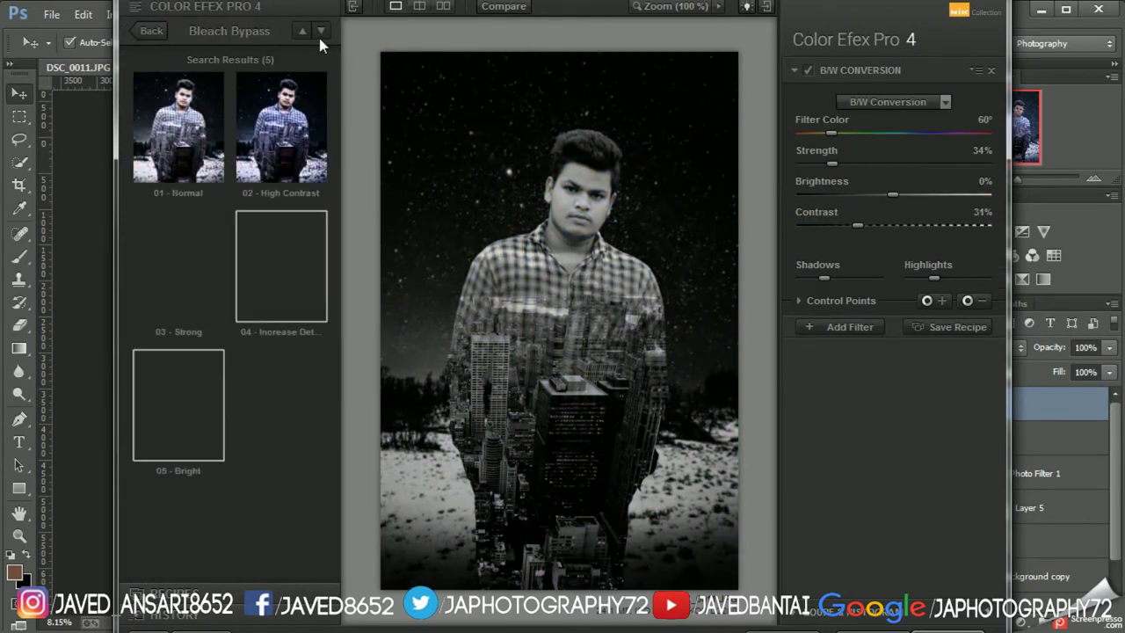
pyautogui.click(294, 132)
pyautogui.click(322, 30)
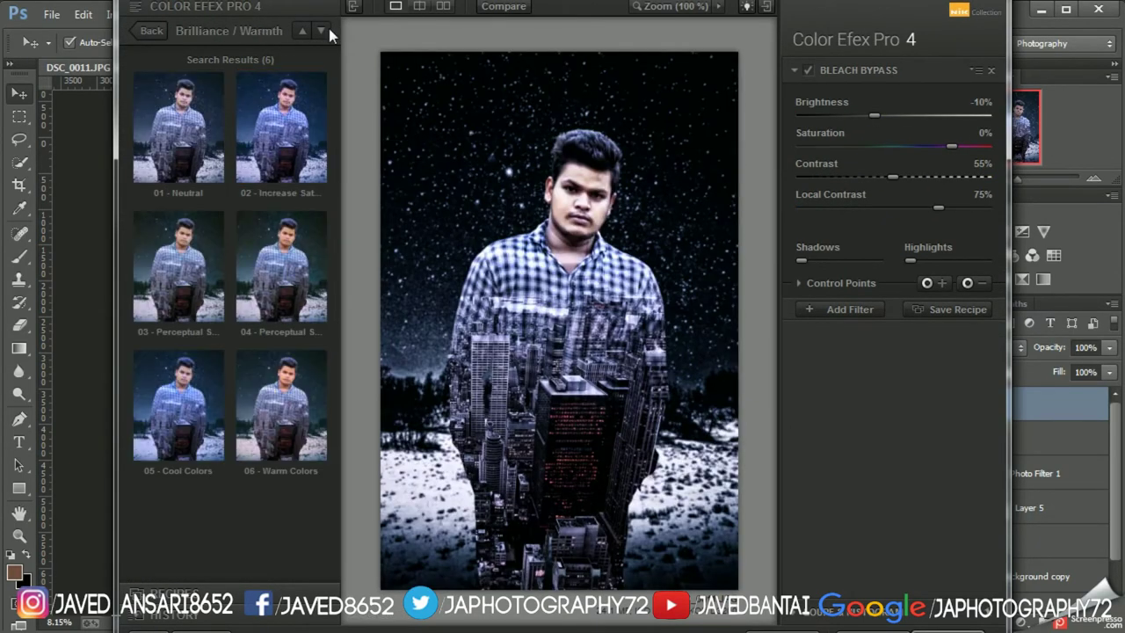
pyautogui.click(178, 127)
pyautogui.click(321, 31)
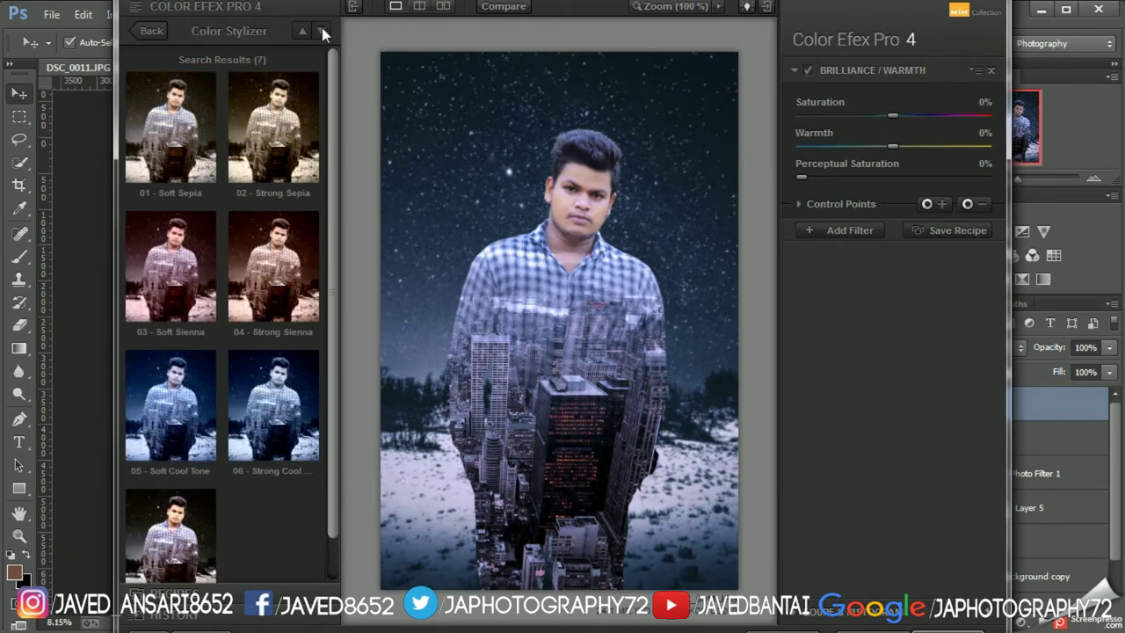
pyautogui.click(178, 404)
pyautogui.click(322, 31)
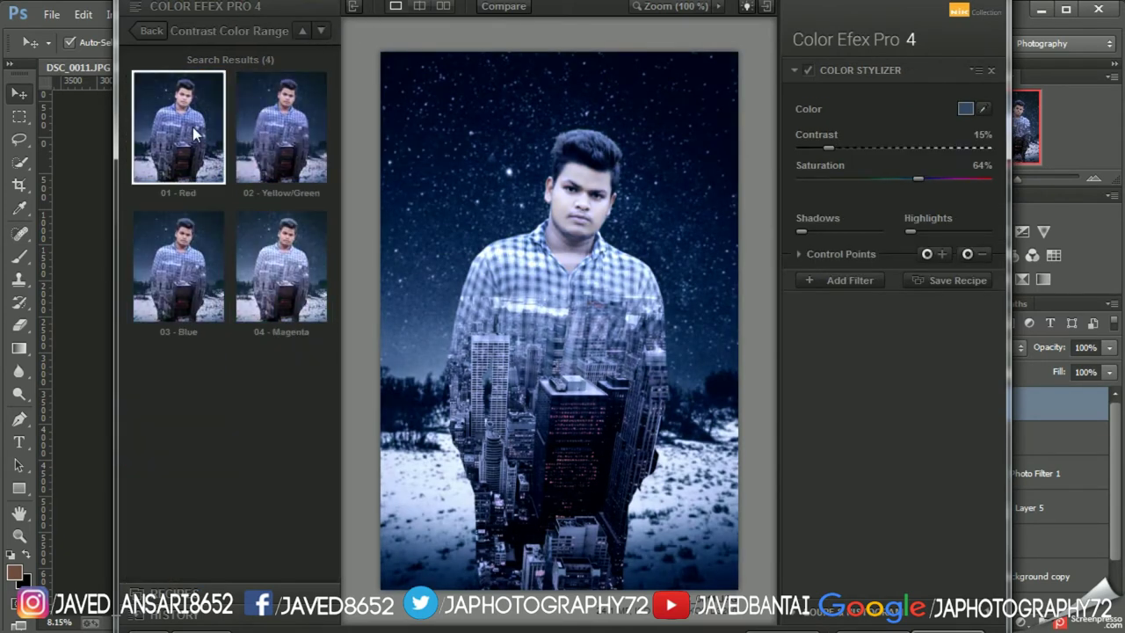
pyautogui.click(178, 127)
# - Preview presets for Contrast Only, Dark Contrasts, Darken / Lighten Center, Detail Extractor and Foliage
pyautogui.click(324, 31)
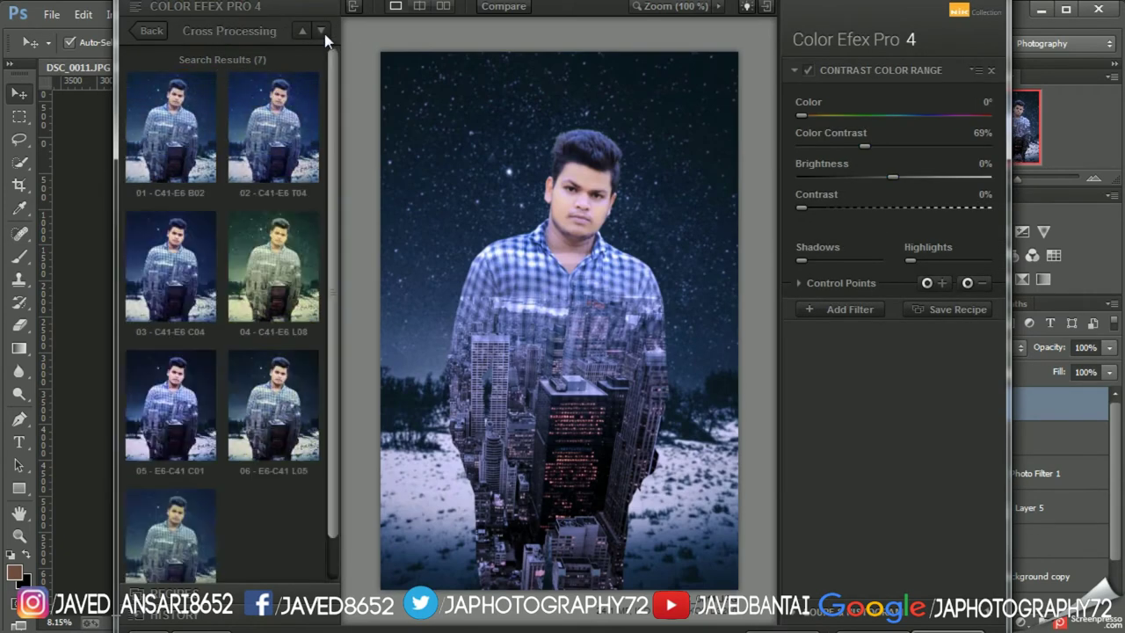
pyautogui.click(321, 31)
pyautogui.click(211, 126)
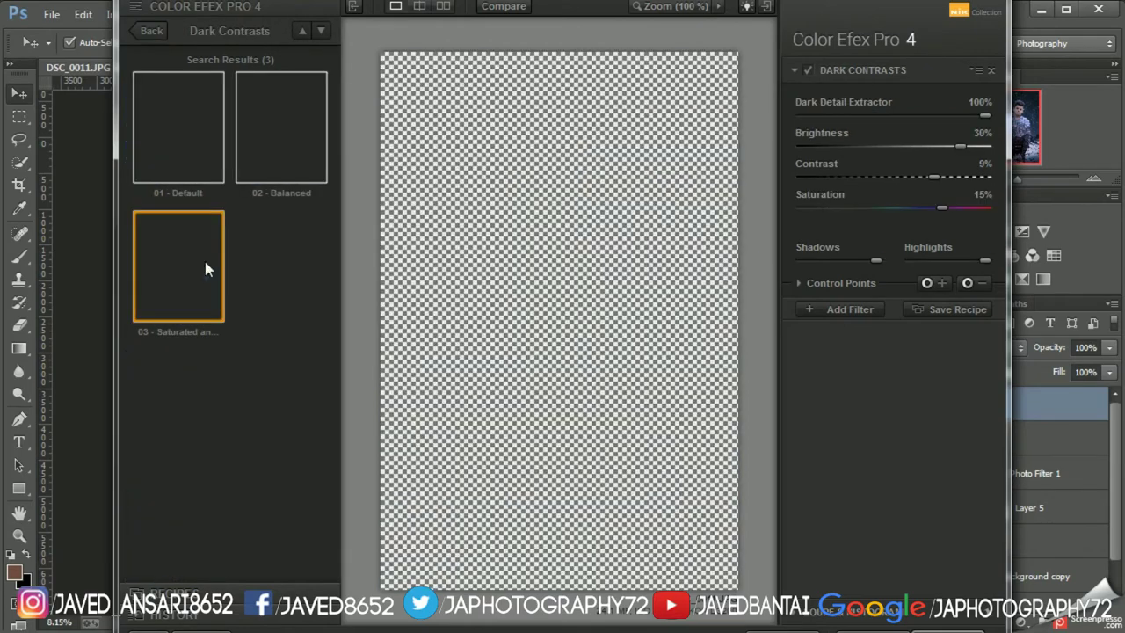
pyautogui.click(322, 30)
pyautogui.click(255, 141)
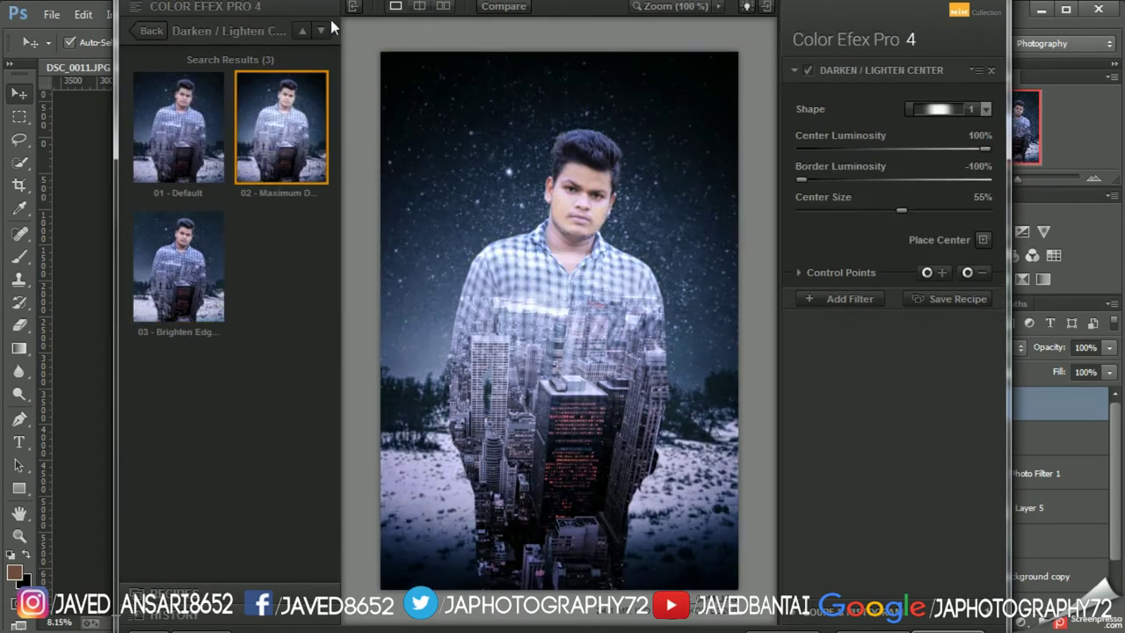
pyautogui.click(322, 31)
pyautogui.click(279, 130)
pyautogui.click(189, 136)
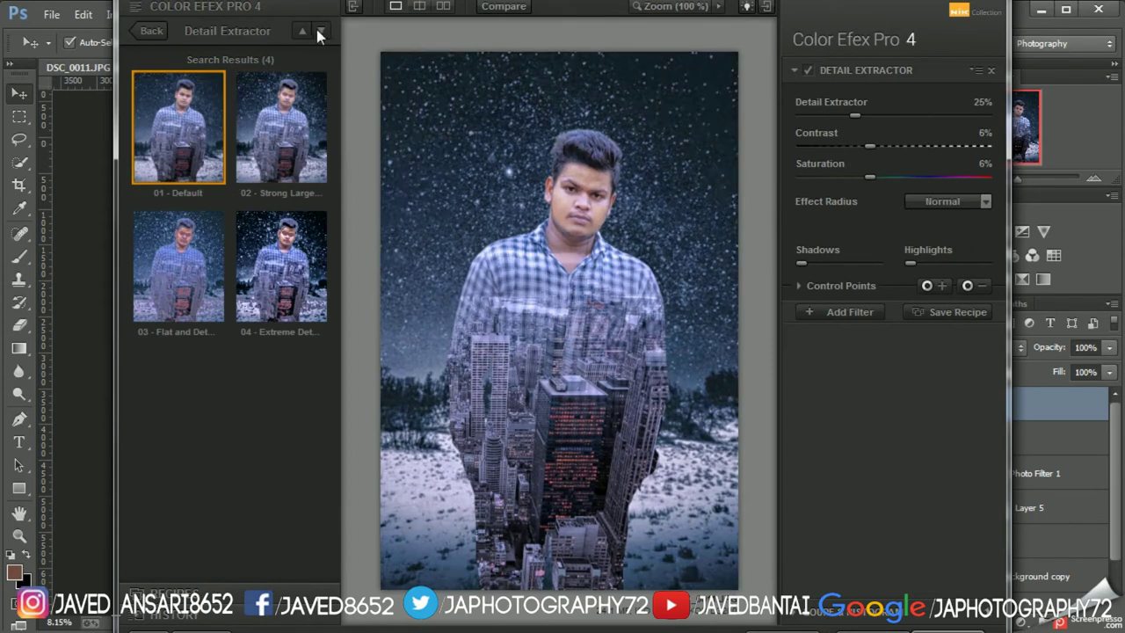
pyautogui.click(322, 30)
pyautogui.click(321, 31)
# - Try Levels & Curves with a darkening tone curve, then Low Key
pyautogui.click(151, 30)
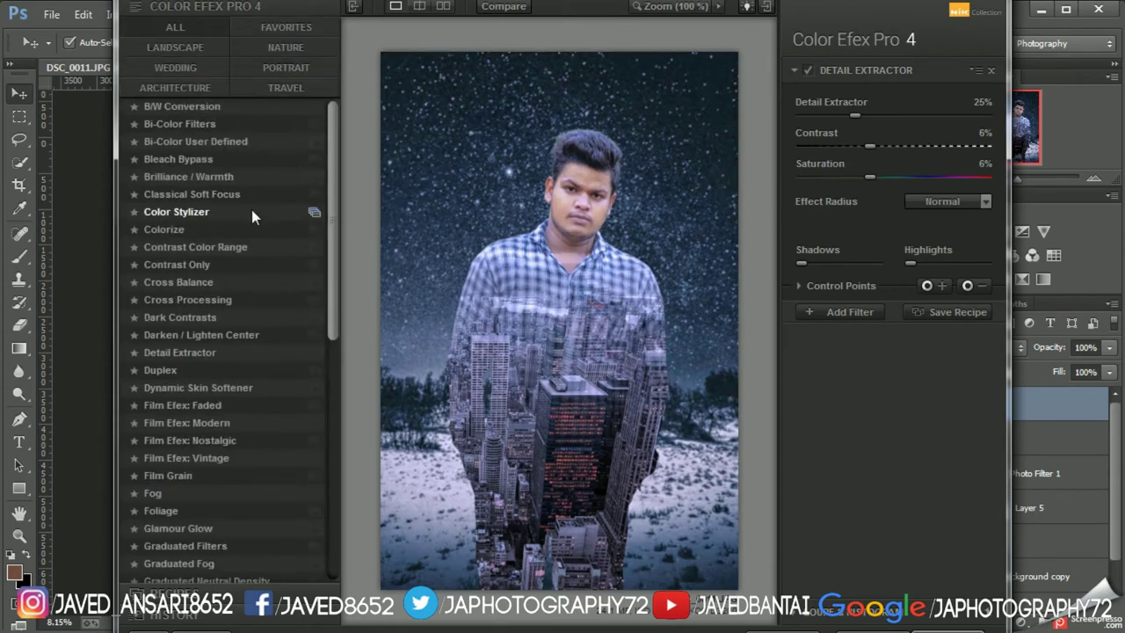
pyautogui.scroll(-8, 255, 219)
pyautogui.scroll(-1, 263, 439)
pyautogui.click(197, 226)
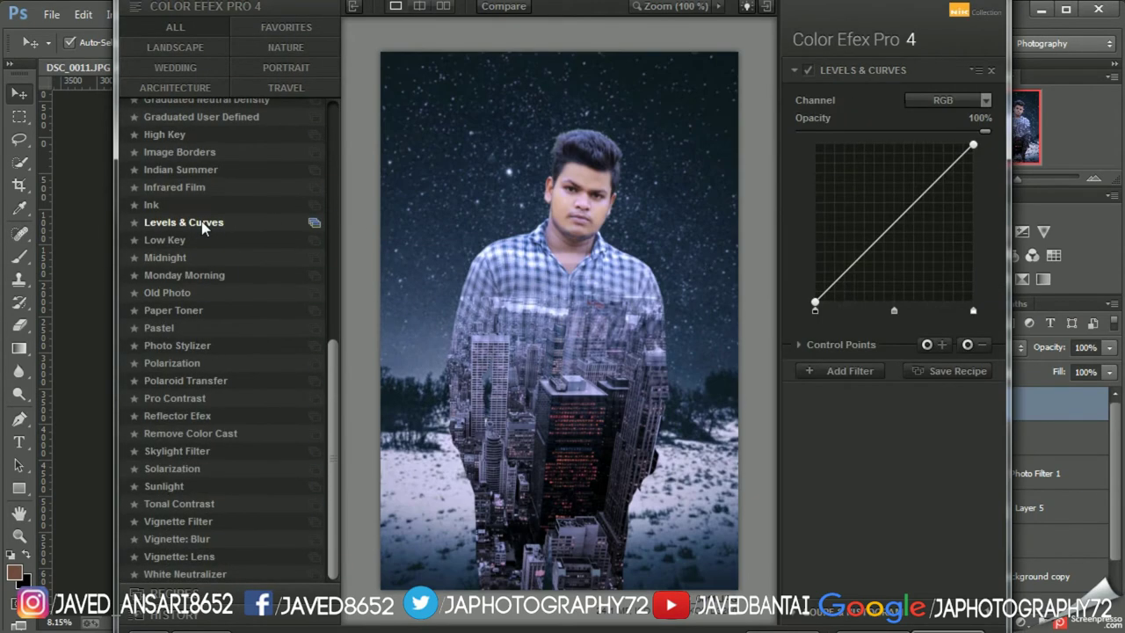
pyautogui.moveTo(898, 220); pyautogui.dragTo(903, 226)
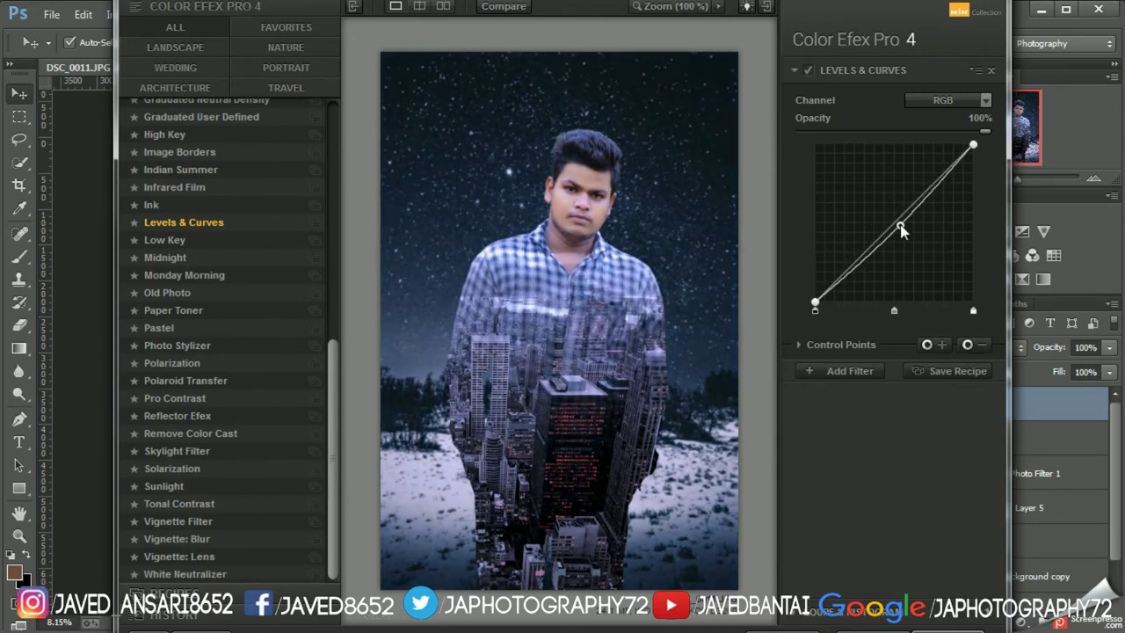
pyautogui.click(225, 240)
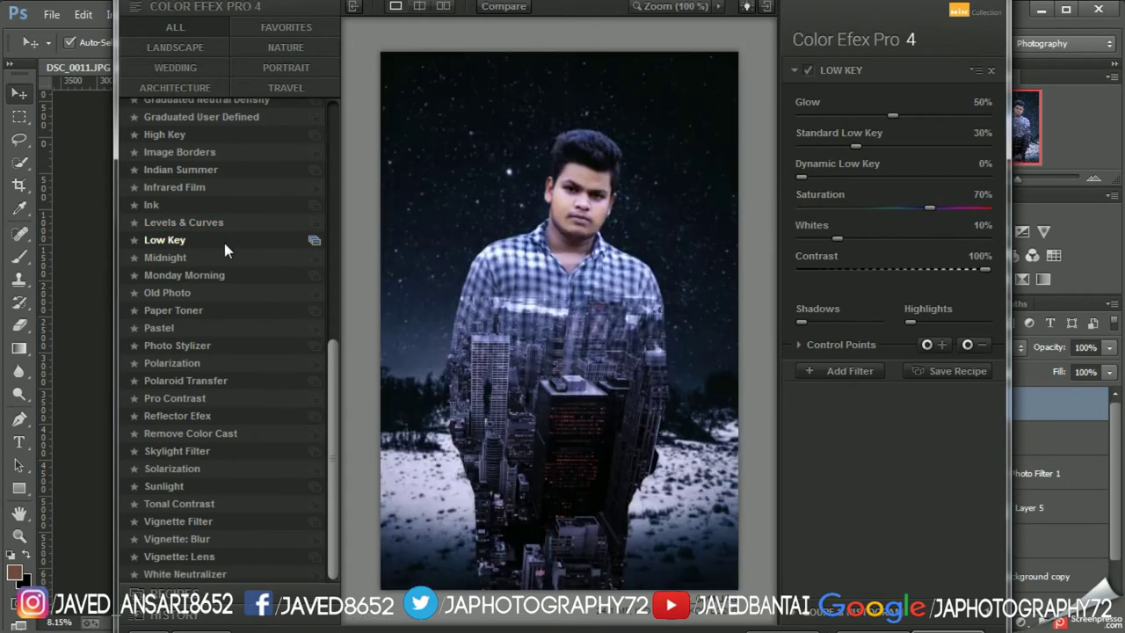
# - Try bi-colour, Bleach Bypass, Brilliance / Warmth at 37% saturation, and Color Stylizer filters
pyautogui.scroll(3, 224, 290)
pyautogui.scroll(5, 255, 228)
pyautogui.click(231, 124)
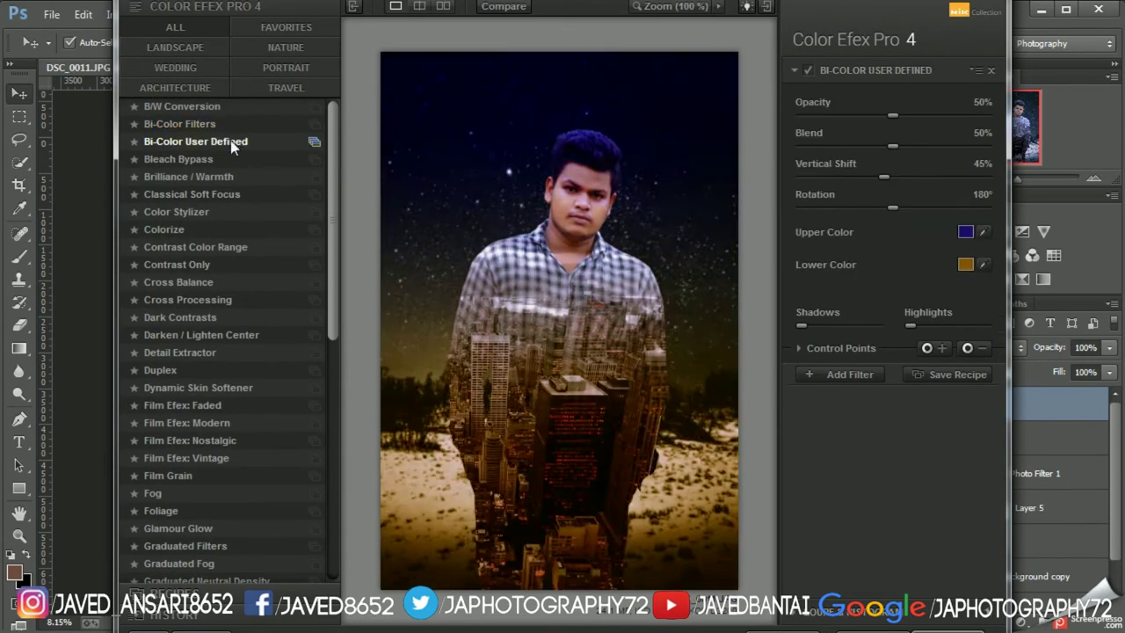
pyautogui.click(231, 158)
pyautogui.click(226, 176)
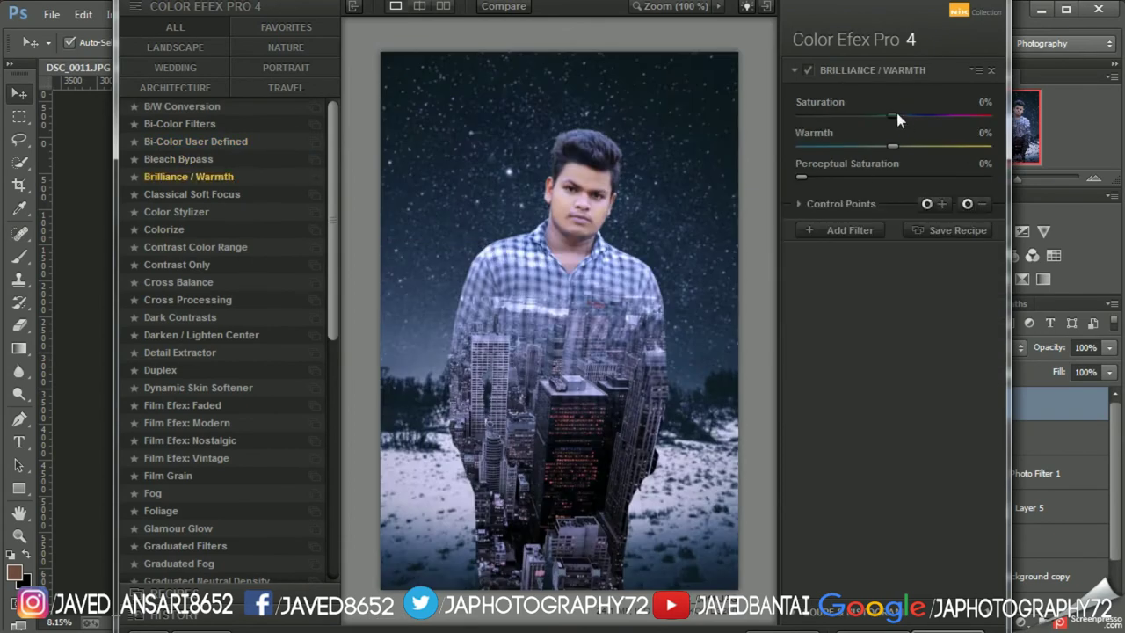
pyautogui.moveTo(893, 115)
pyautogui.mouseDown()
pyautogui.moveTo(924, 115)
pyautogui.moveTo(892, 115)
pyautogui.moveTo(954, 145)
pyautogui.mouseUp()
pyautogui.click(214, 193)
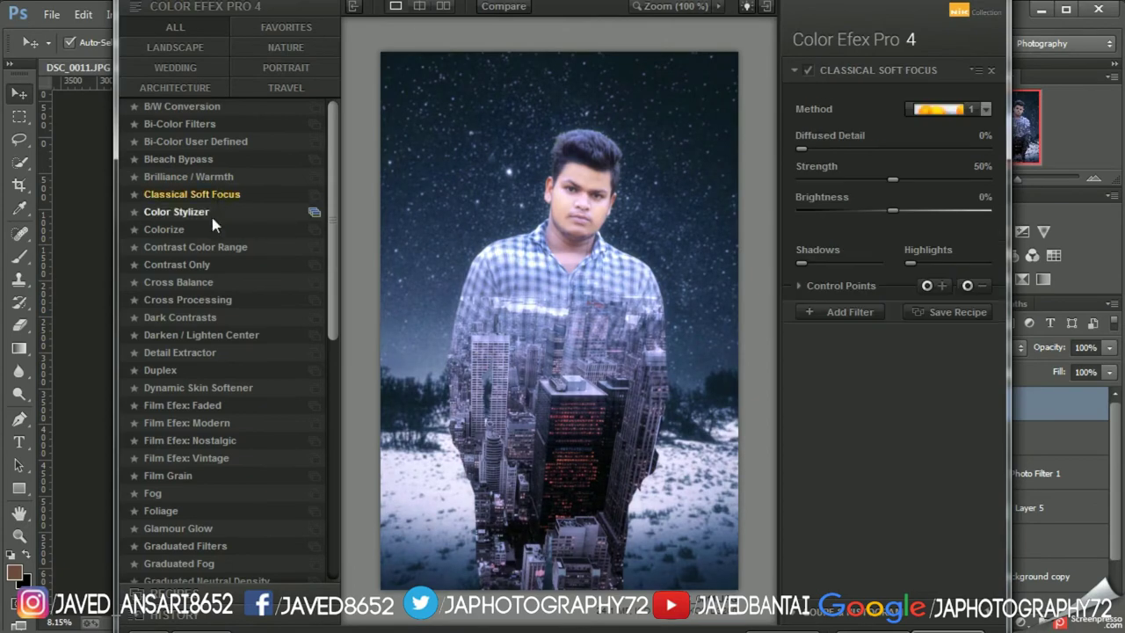
# - Apply Colorize with method 6 and a blue-violet tint colour
pyautogui.click(210, 213)
pyautogui.click(971, 111)
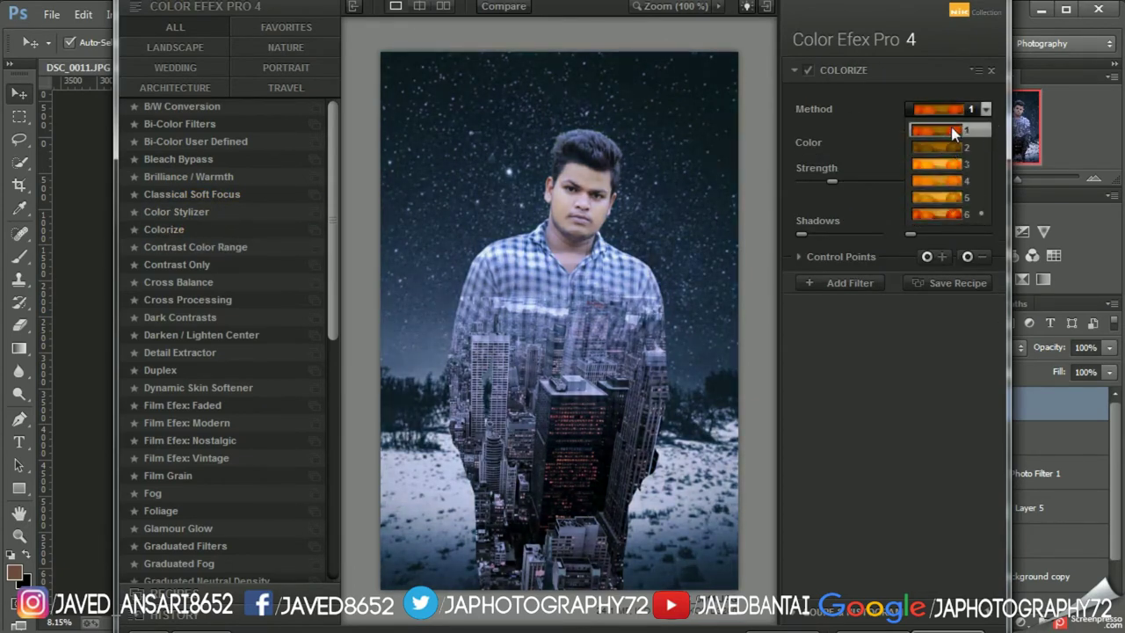
pyautogui.click(939, 213)
pyautogui.click(965, 142)
pyautogui.click(428, 33)
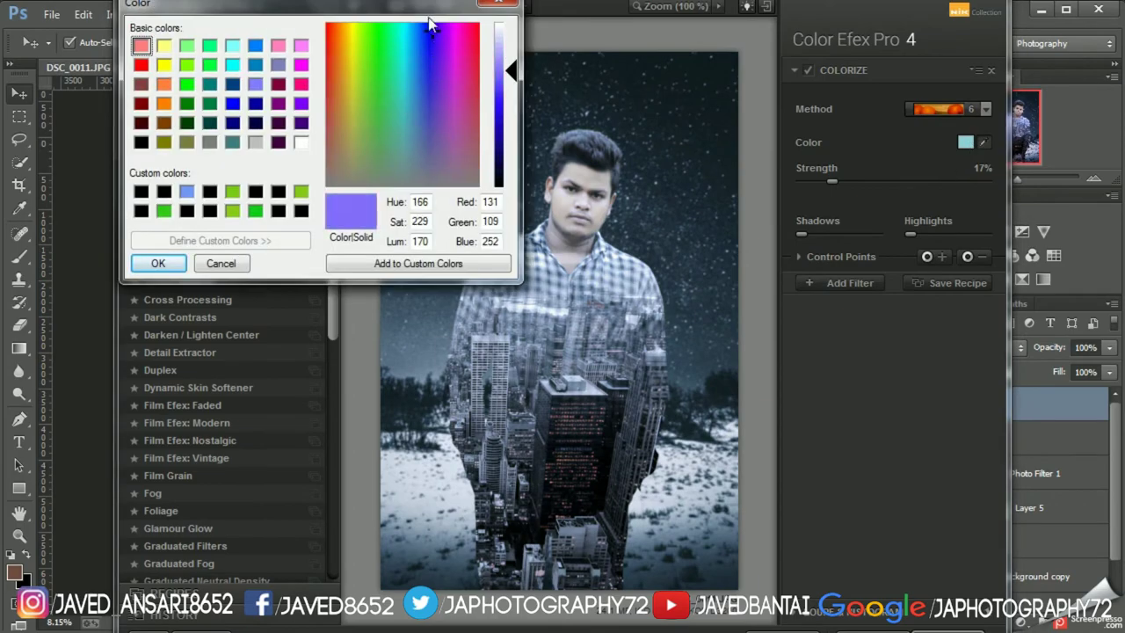
pyautogui.click(157, 263)
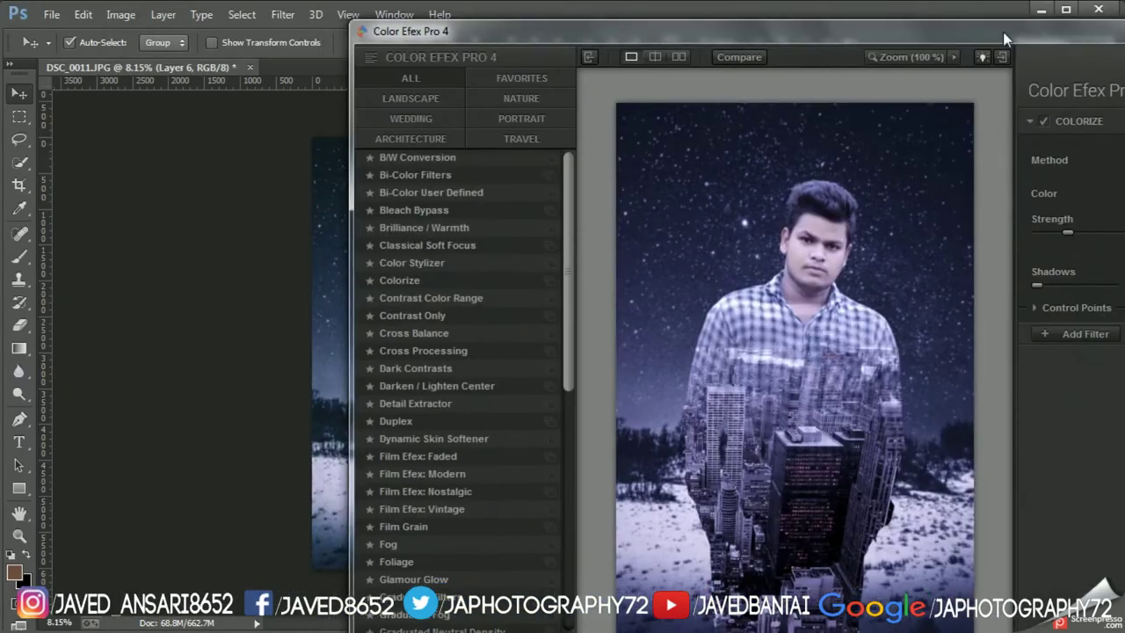
# - Use Contrast Only with contrast lowered and brightness at -10%
pyautogui.moveTo(1002, 32); pyautogui.dragTo(774, 15)
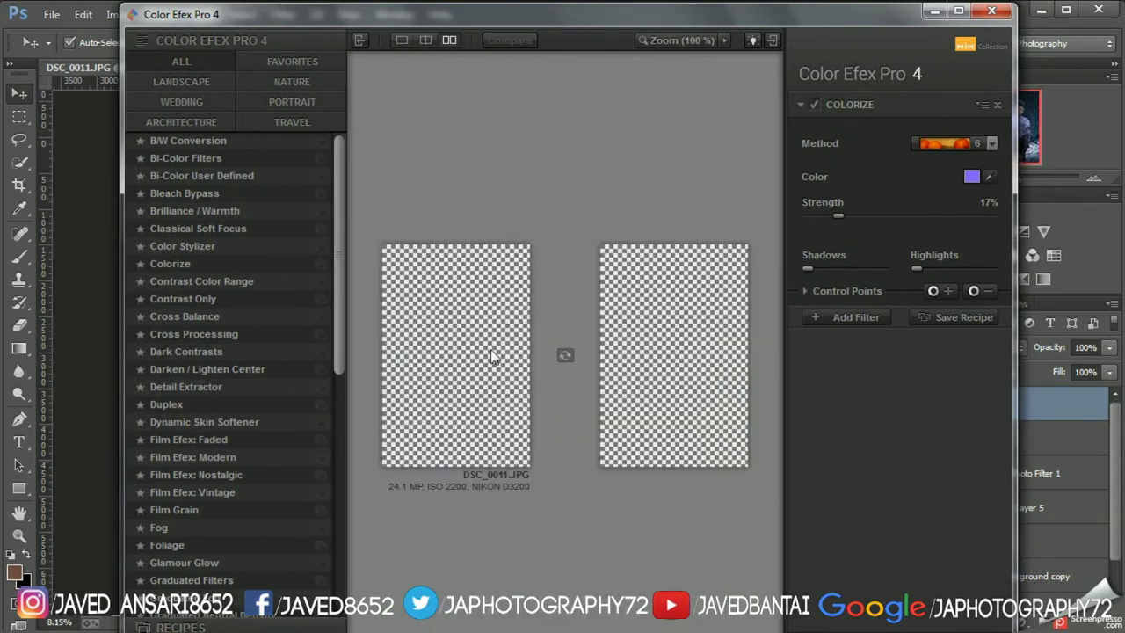
pyautogui.click(224, 369)
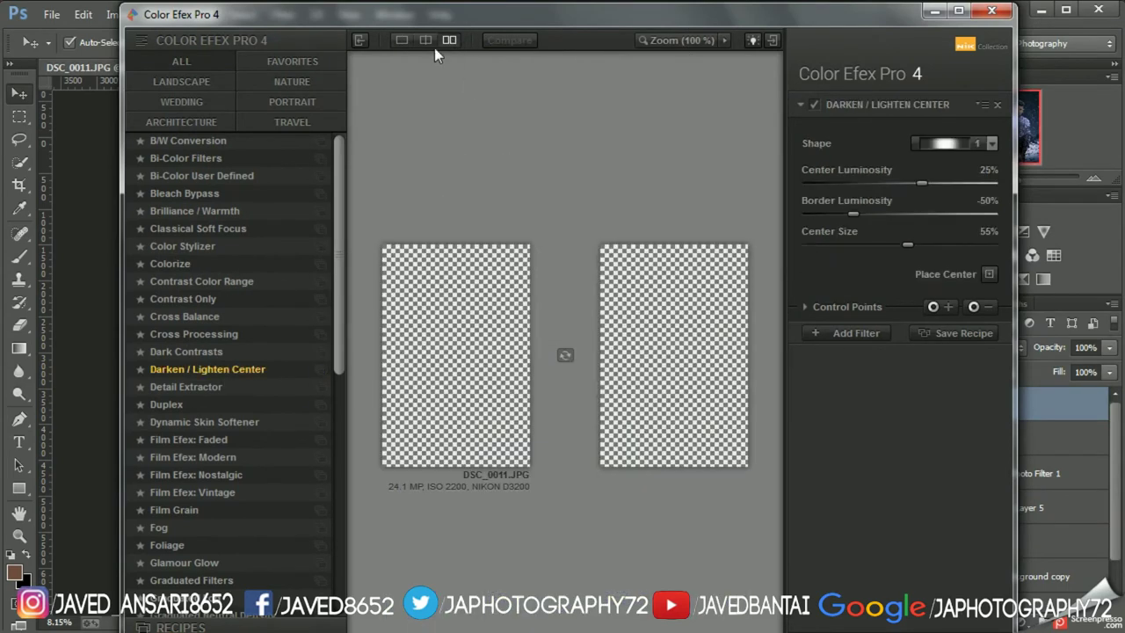
pyautogui.click(215, 301)
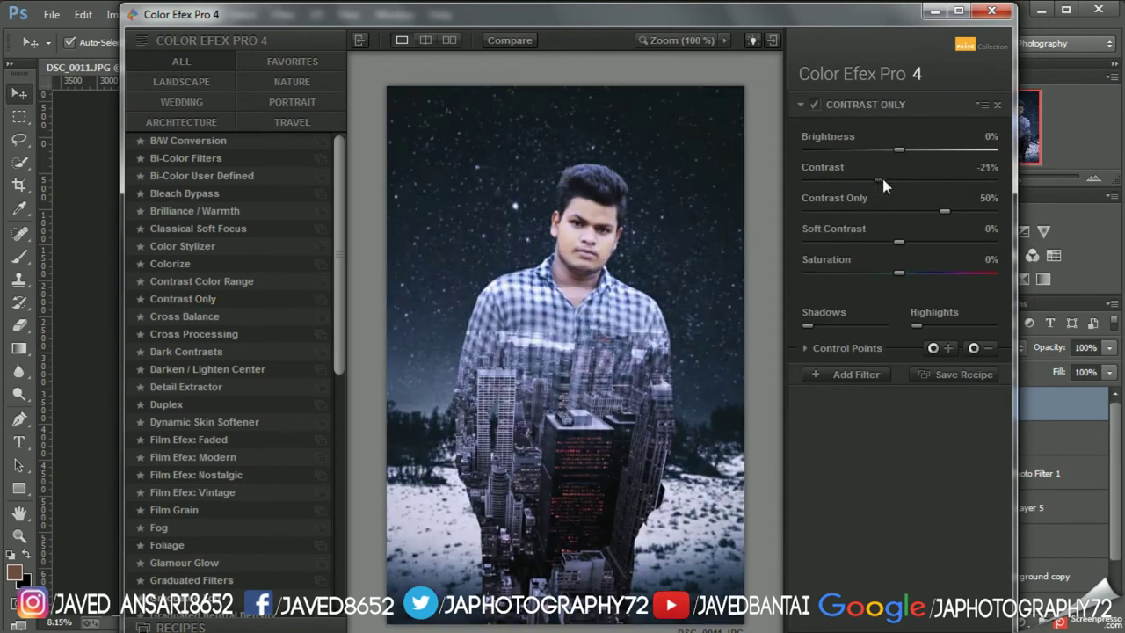
pyautogui.moveTo(897, 180); pyautogui.dragTo(887, 179)
pyautogui.moveTo(944, 211); pyautogui.dragTo(944, 211)
pyautogui.moveTo(898, 240); pyautogui.dragTo(877, 241)
pyautogui.moveTo(893, 151); pyautogui.dragTo(890, 152)
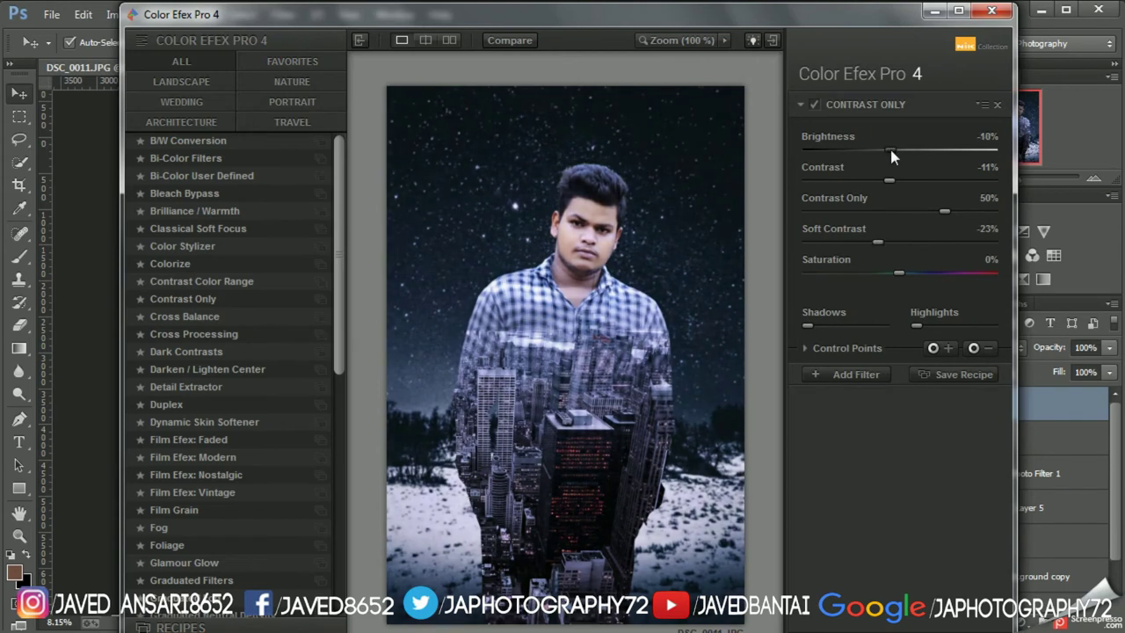
# - Add Cross Processing as a new filter using the Y06 method
pyautogui.click(854, 373)
pyautogui.click(215, 335)
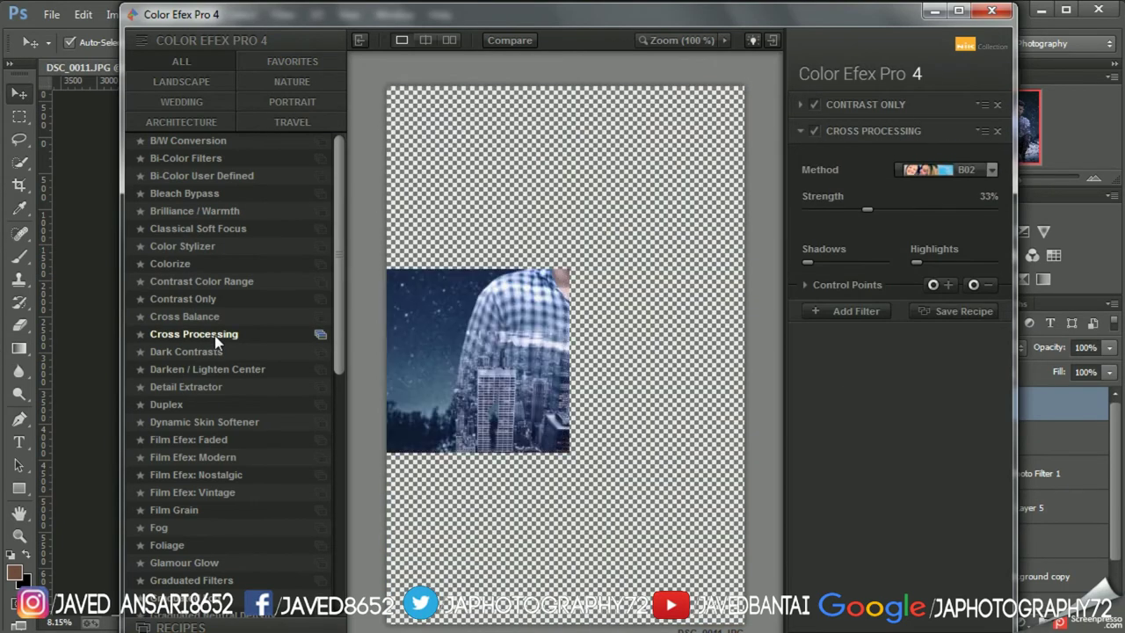
pyautogui.click(990, 170)
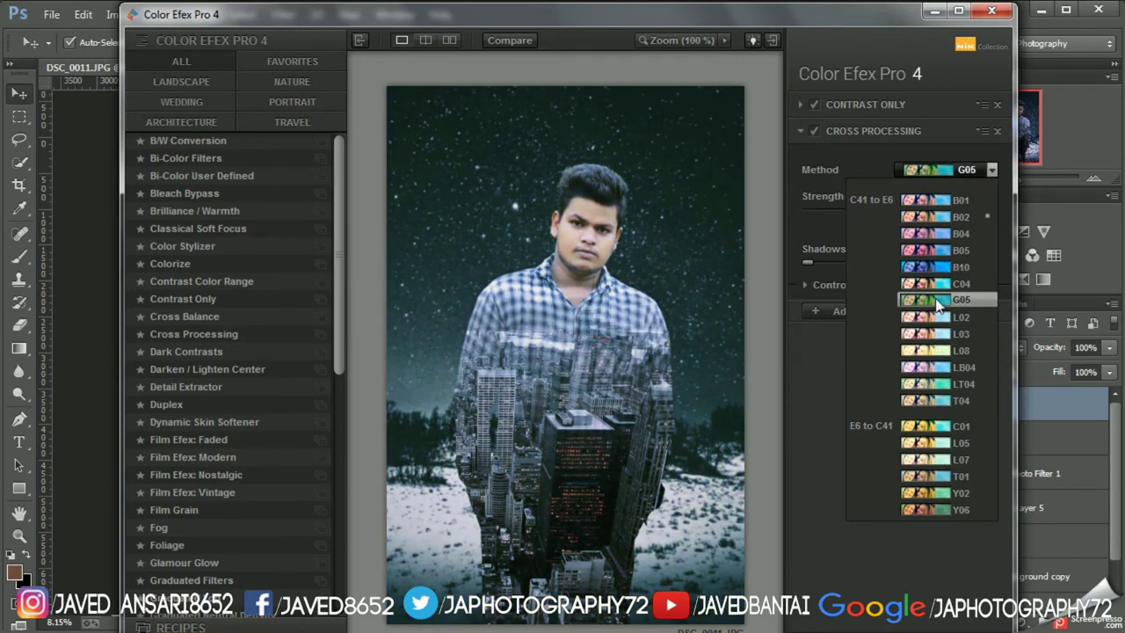
pyautogui.click(933, 507)
# - Add a third filter, trying Dark Contrasts and Cross Processing before settling on Detail Extractor at 15%
pyautogui.click(853, 309)
pyautogui.click(185, 352)
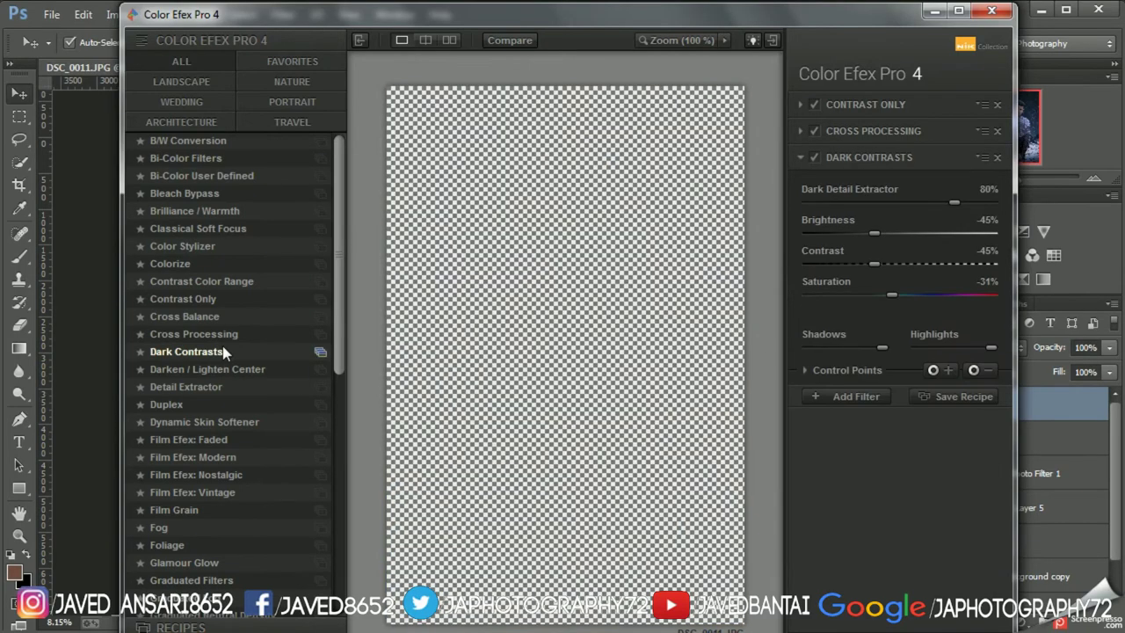
pyautogui.click(215, 336)
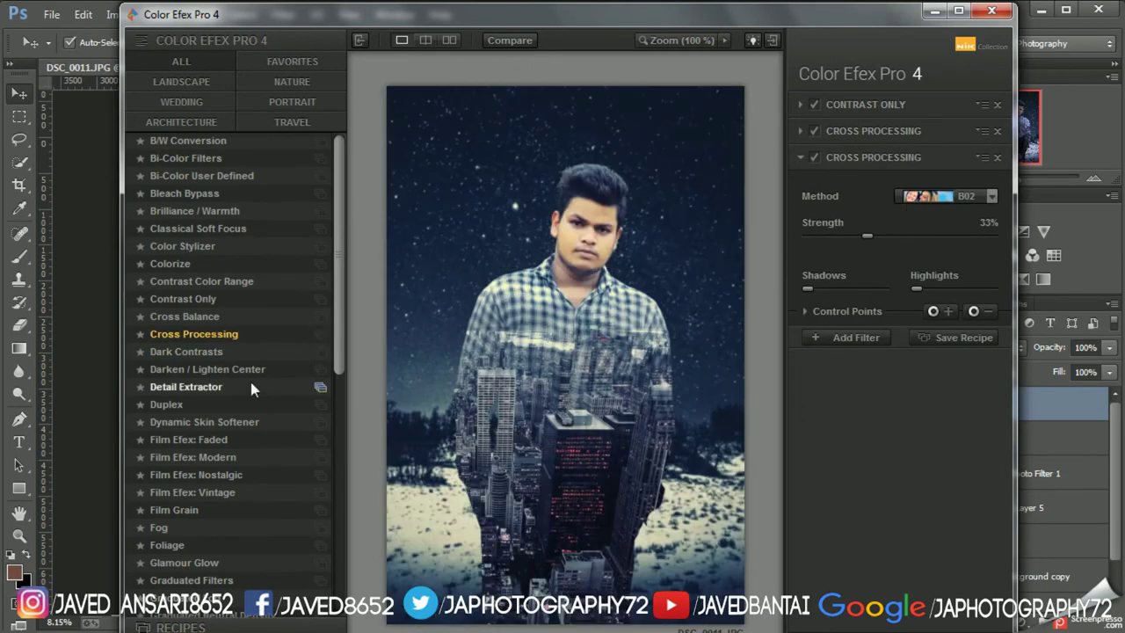
pyautogui.click(207, 389)
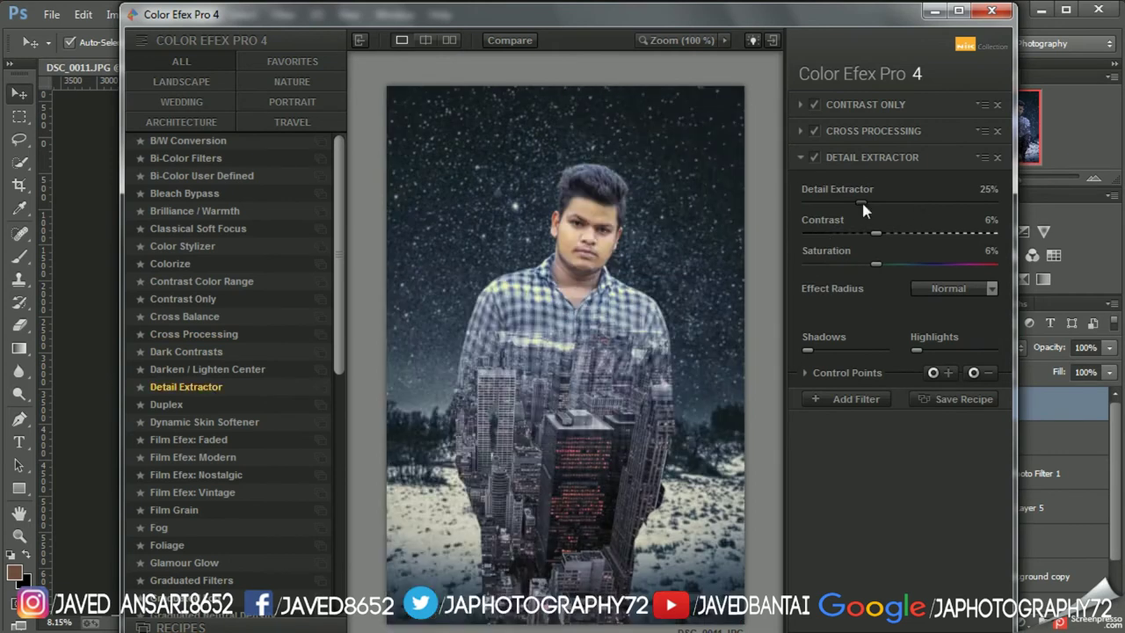
pyautogui.moveTo(861, 201)
pyautogui.mouseDown()
pyautogui.moveTo(841, 202)
pyautogui.moveTo(835, 235)
pyautogui.moveTo(952, 231)
pyautogui.moveTo(872, 238)
pyautogui.mouseUp()
# - Inspect the face at 100% zoom, then return the preview to fit
pyautogui.click(722, 39)
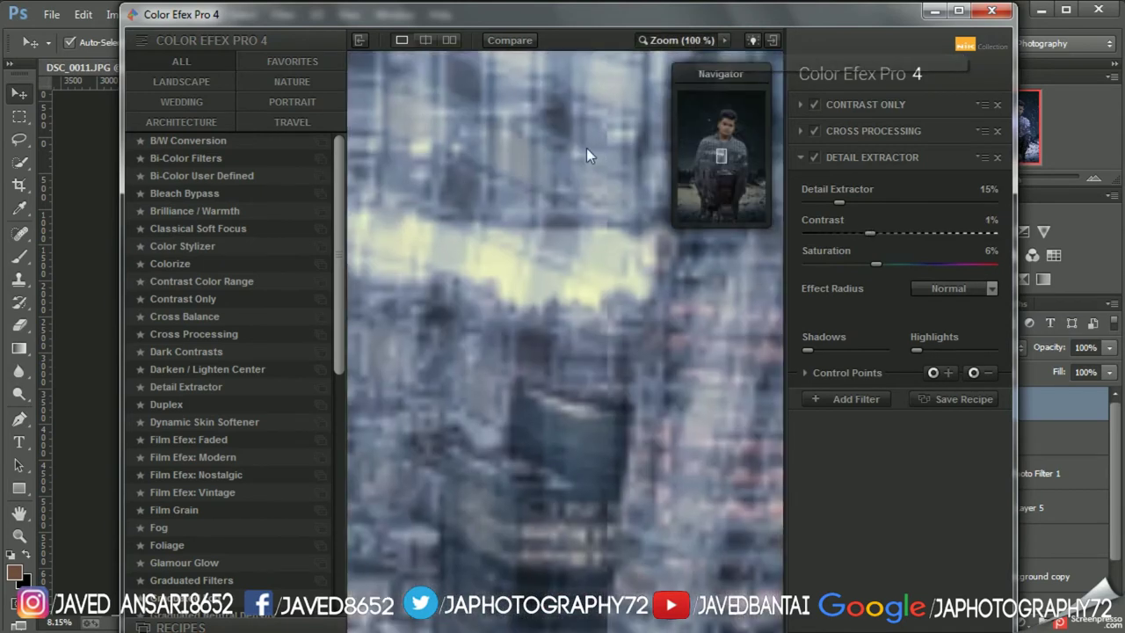
pyautogui.moveTo(727, 154); pyautogui.dragTo(725, 132)
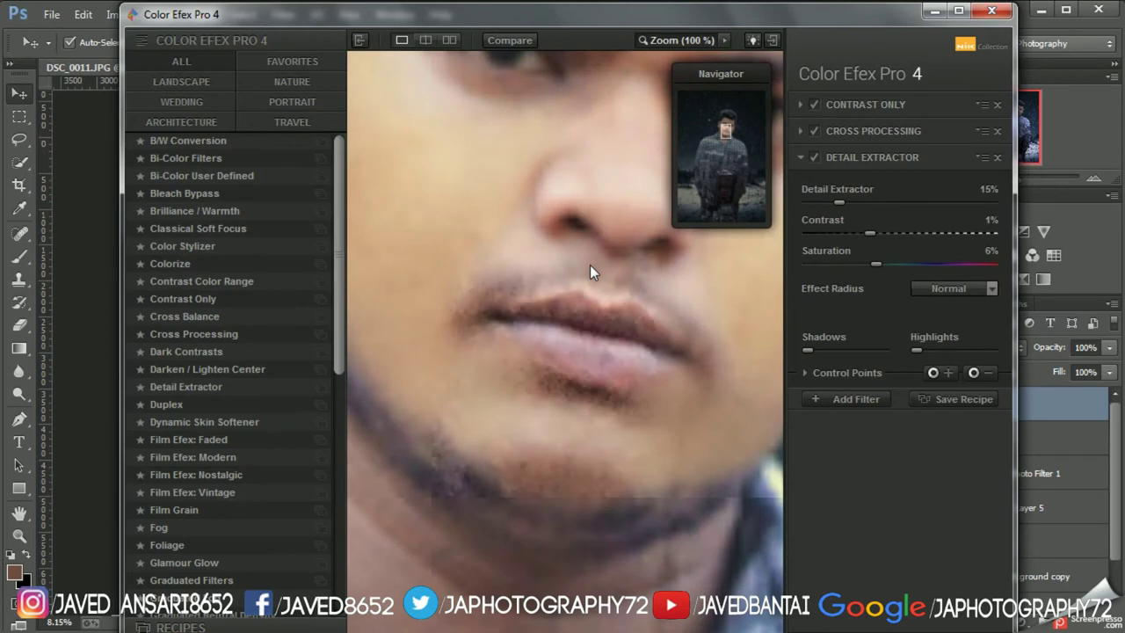
pyautogui.click(720, 41)
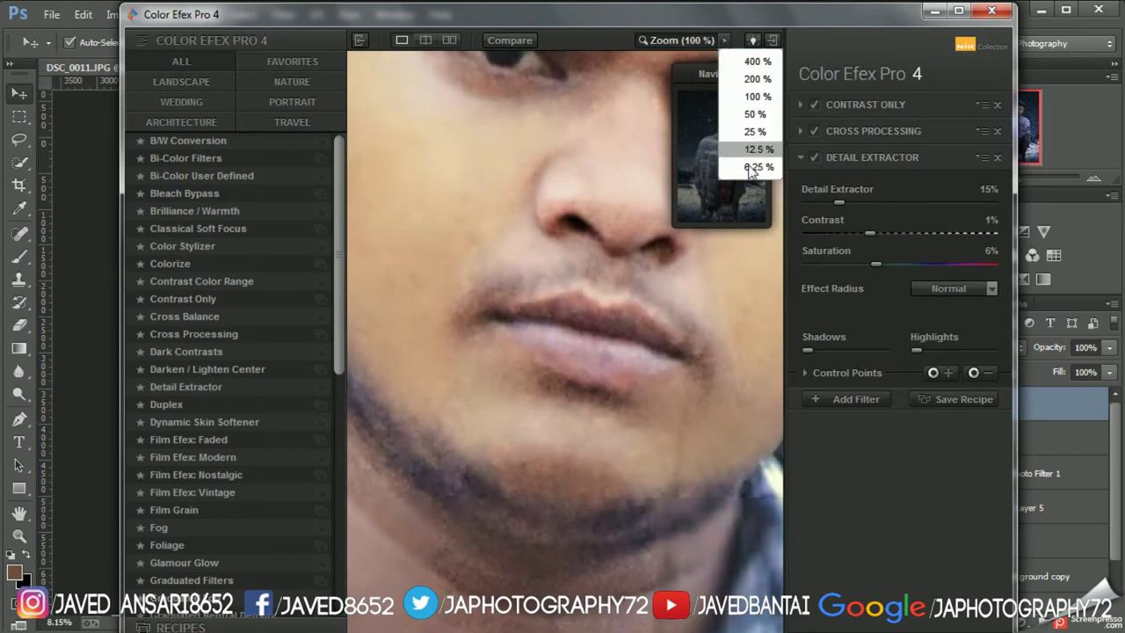
pyautogui.click(752, 172)
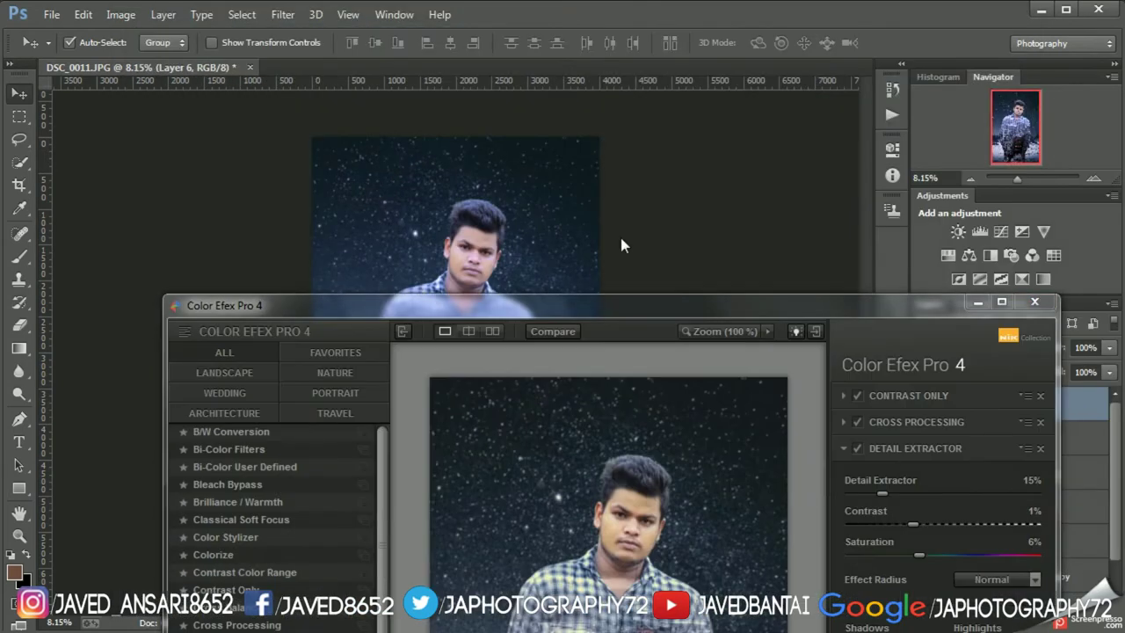
pyautogui.moveTo(607, 9); pyautogui.dragTo(619, 0)
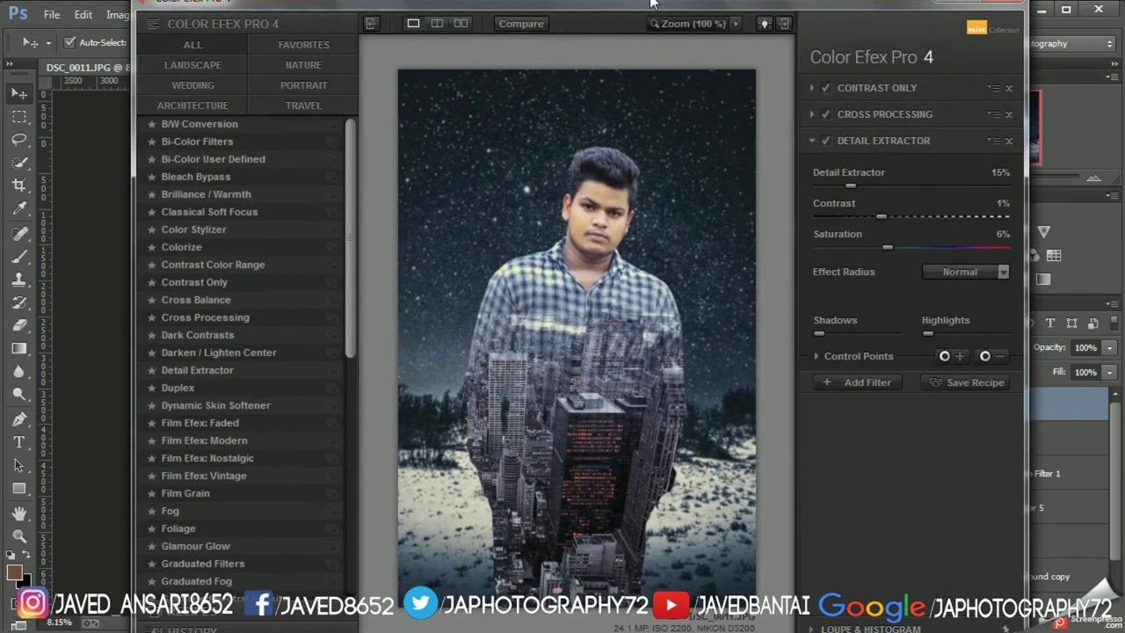
# - Add a filter slot, try Nostalgic, Vintage, Faded and Duplex, then settle on Darken / Lighten Center
pyautogui.click(861, 382)
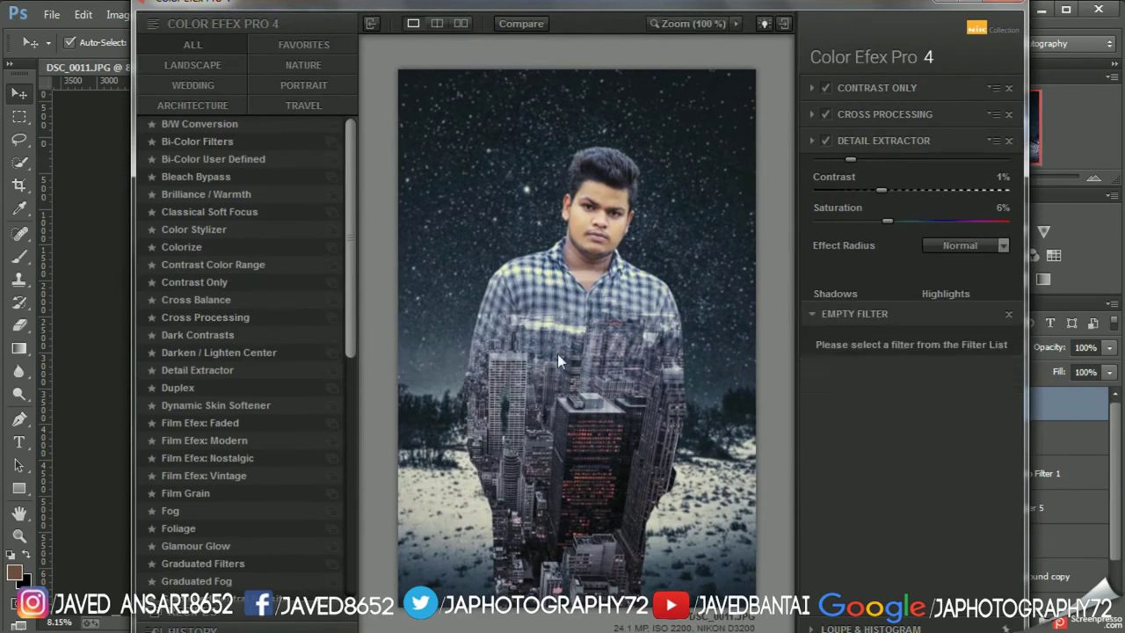
pyautogui.click(188, 458)
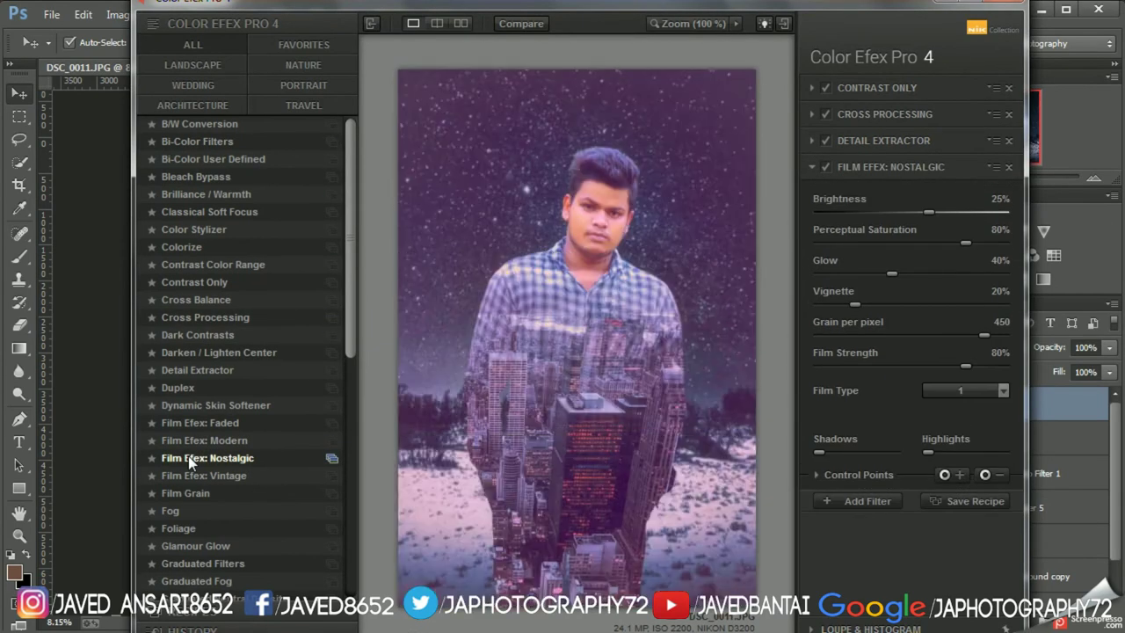
pyautogui.click(208, 475)
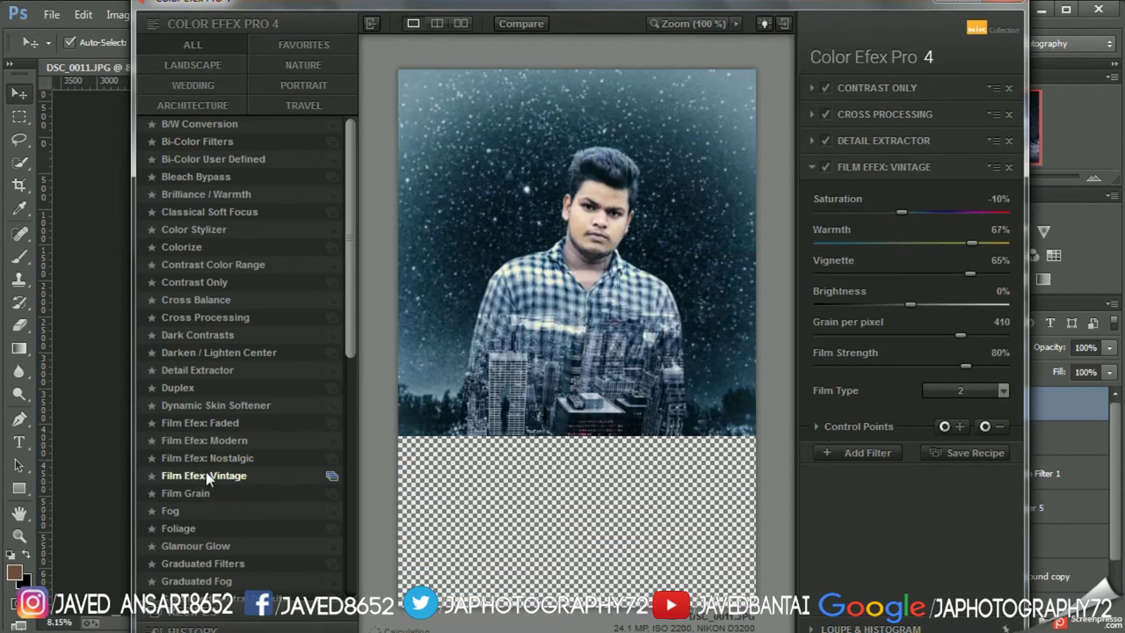
pyautogui.moveTo(969, 273)
pyautogui.mouseDown()
pyautogui.moveTo(892, 273)
pyautogui.moveTo(923, 275)
pyautogui.mouseUp()
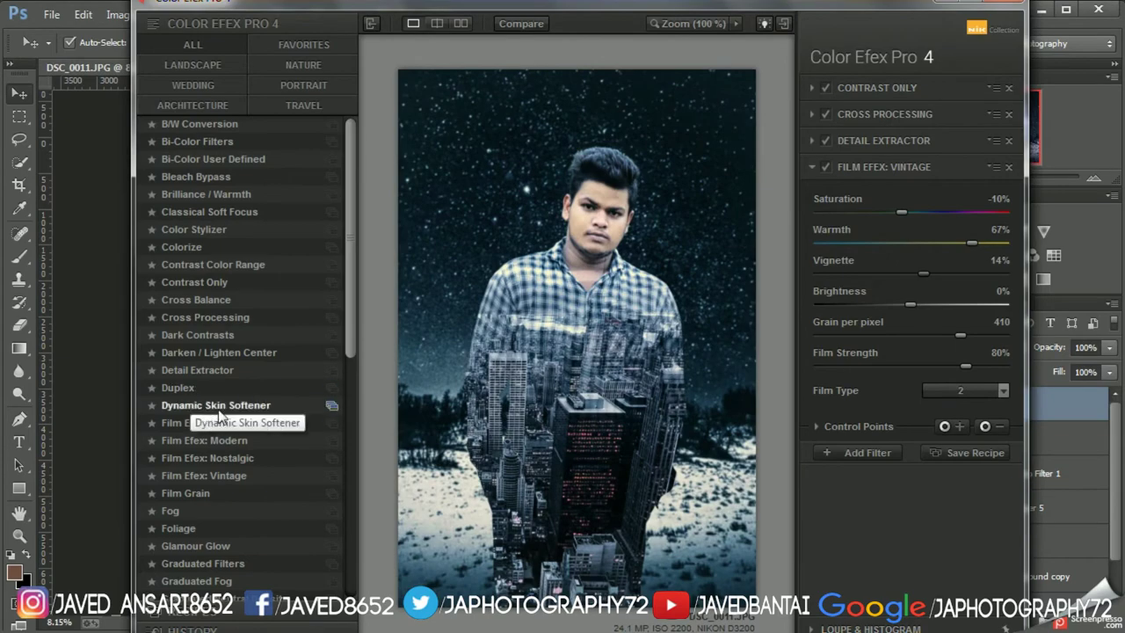
pyautogui.click(186, 424)
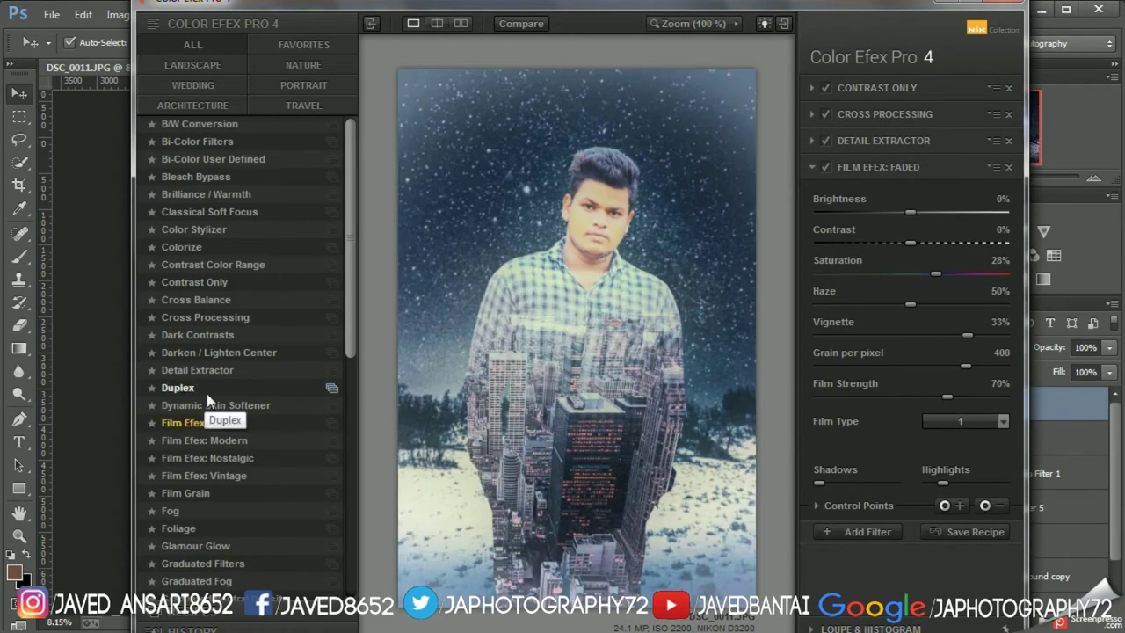
pyautogui.click(206, 392)
pyautogui.click(213, 356)
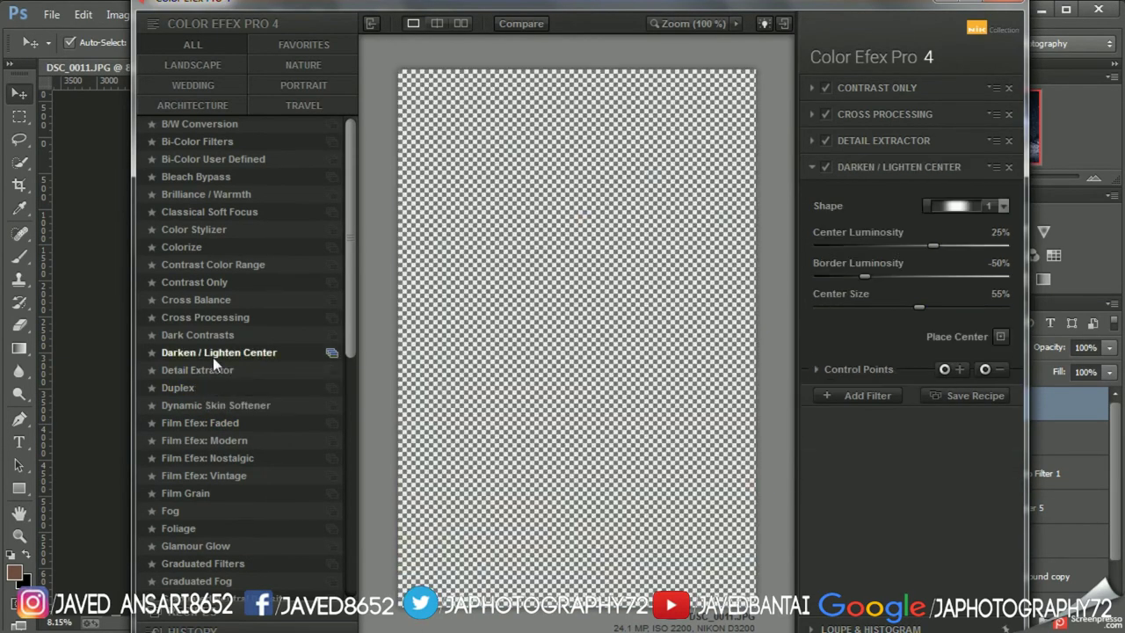
pyautogui.click(825, 167)
pyautogui.click(825, 167)
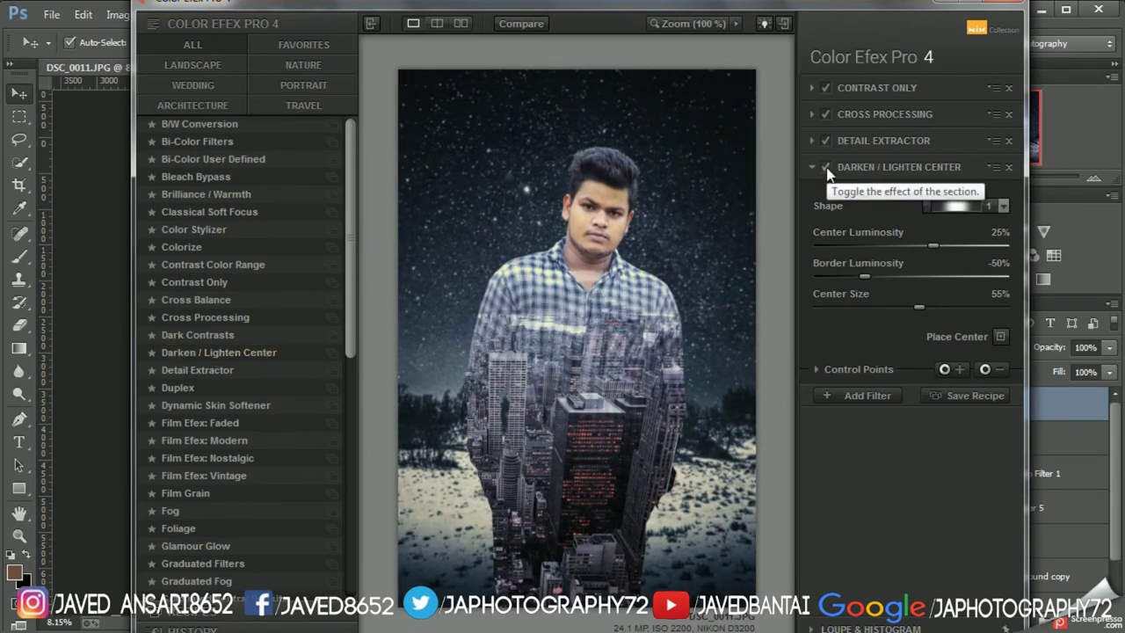
# - Try Classical Soft Focus in another slot, remove it, and cancel saving a recipe
pyautogui.click(868, 395)
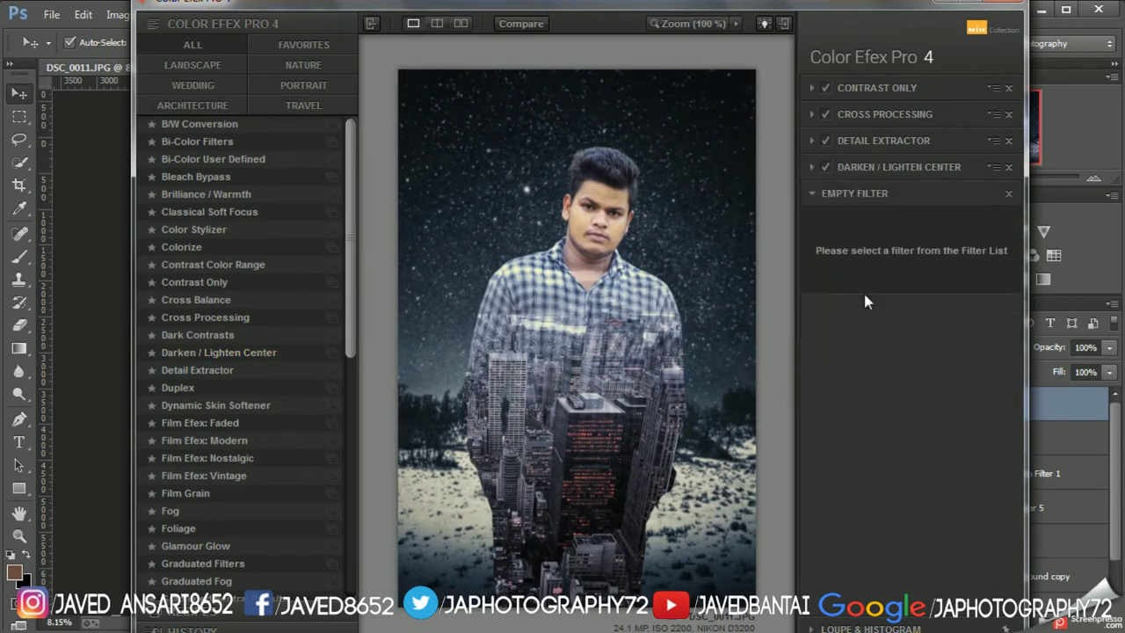
pyautogui.click(824, 115)
pyautogui.click(825, 115)
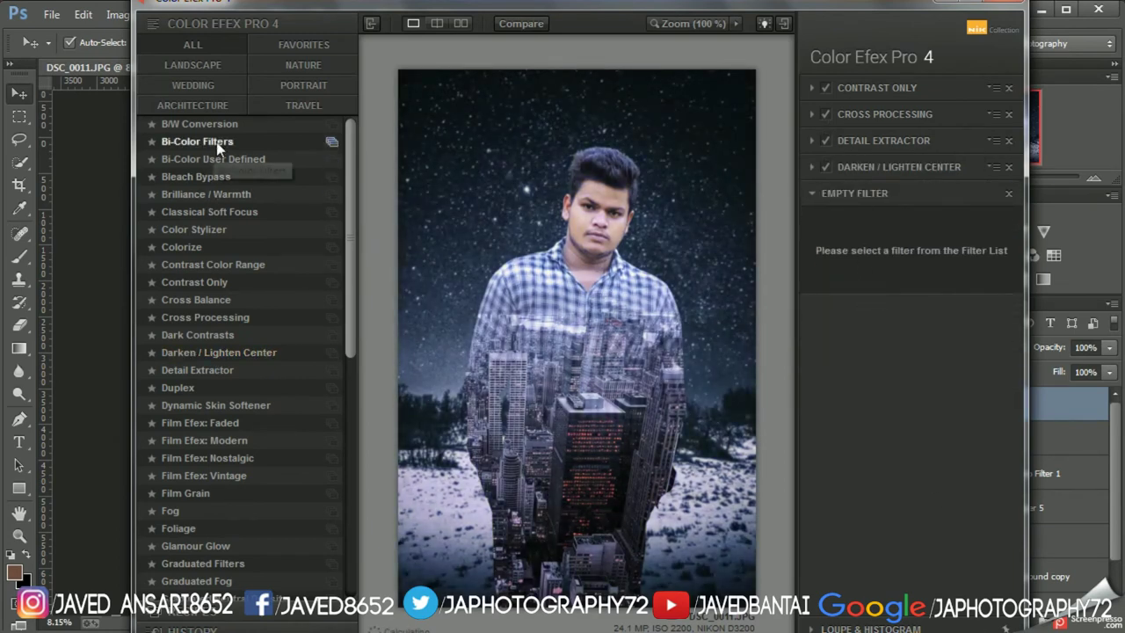
pyautogui.click(231, 213)
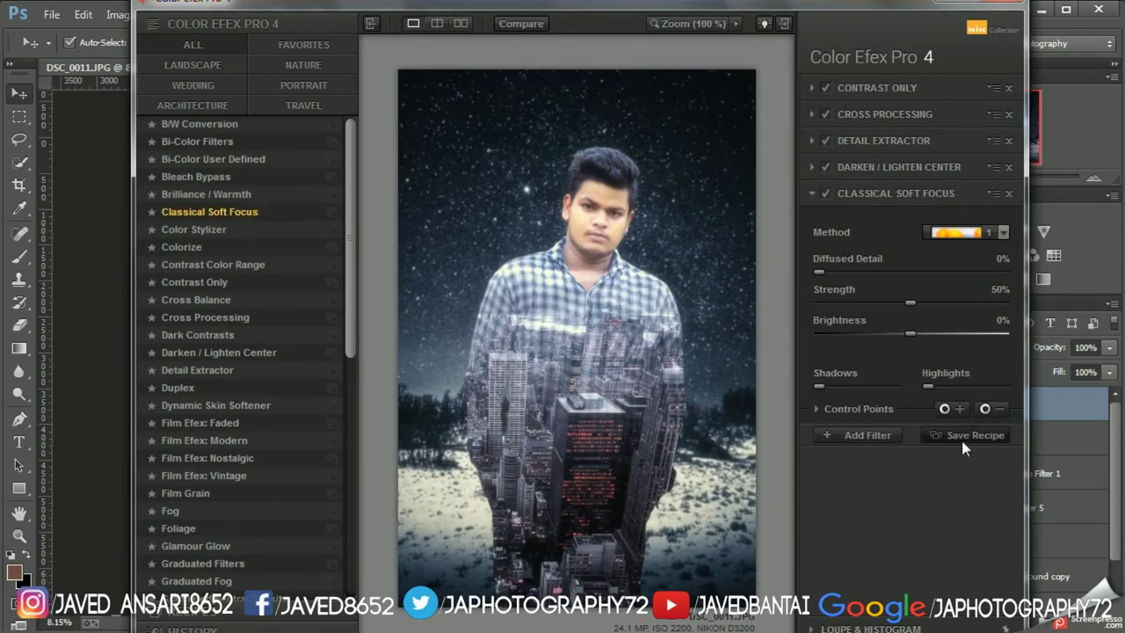
pyautogui.click(1008, 193)
pyautogui.click(967, 435)
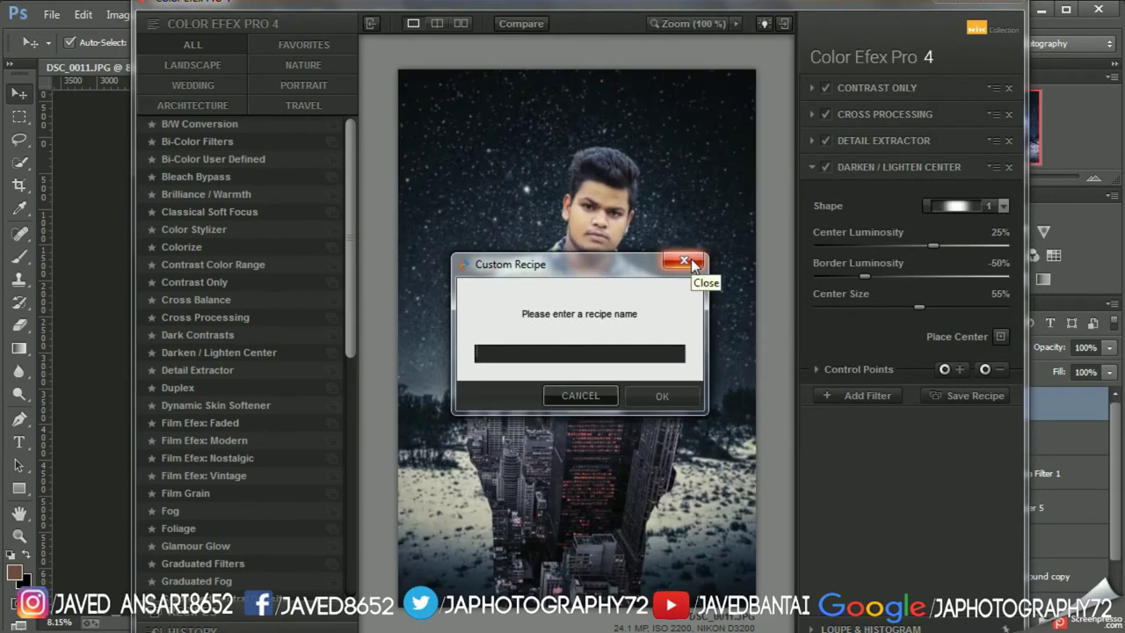
pyautogui.click(685, 260)
# - Compare with filters toggled off, re-enable them all, and apply the stack to Photoshop
pyautogui.click(826, 88)
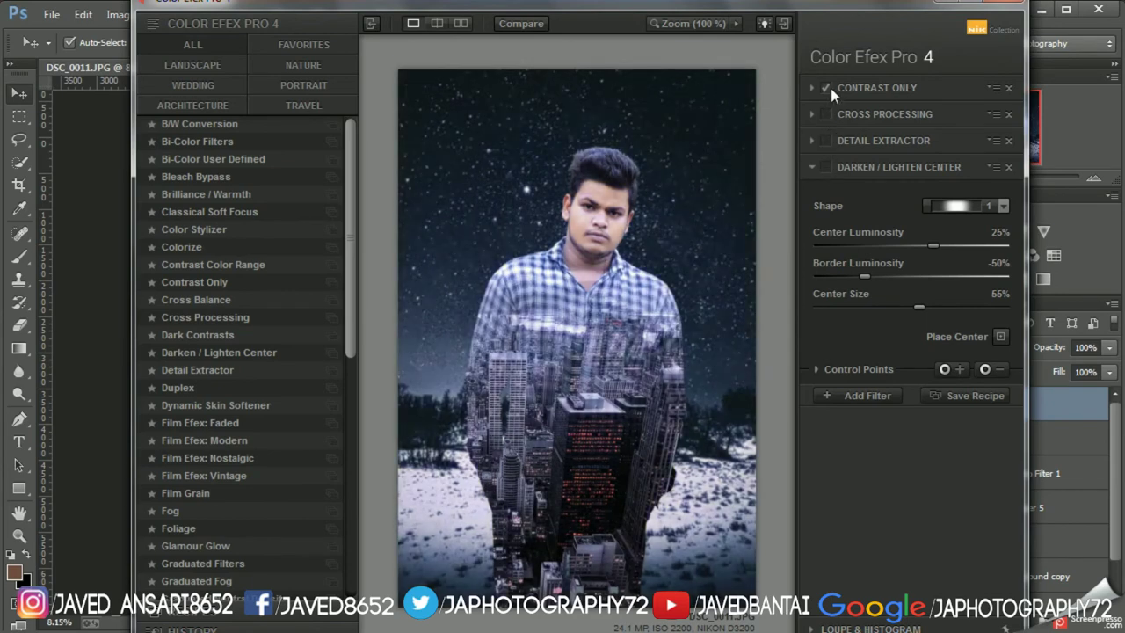
pyautogui.click(824, 166)
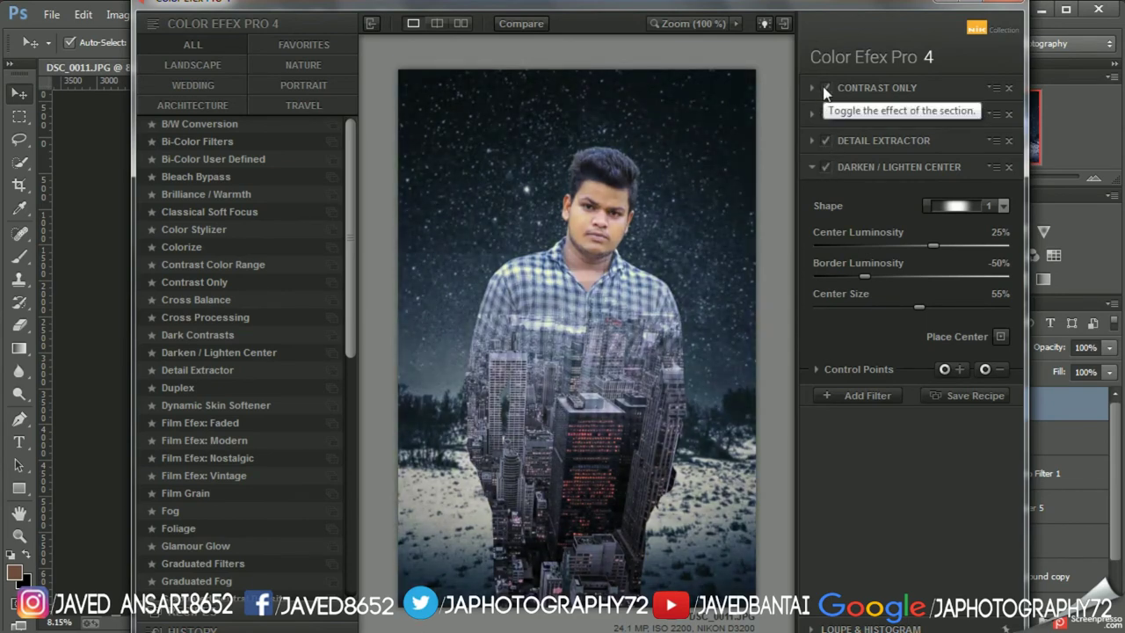
pyautogui.click(824, 88)
pyautogui.press('Return')
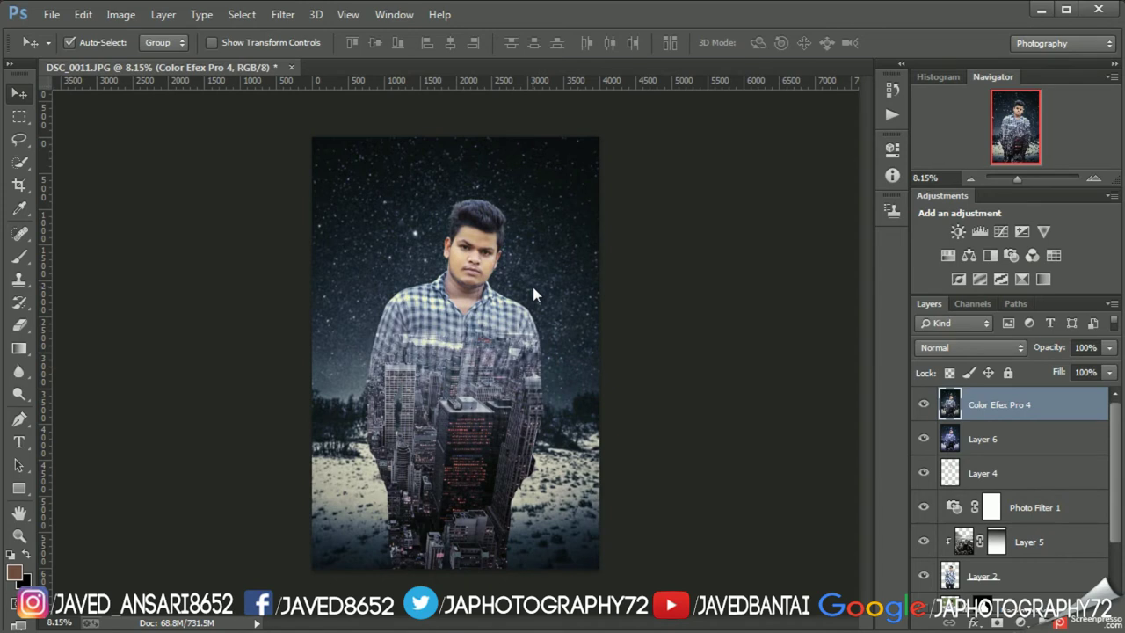
# - Apply a Camera Raw Filter with Temperature -16 and adjusted Blues luminance
pyautogui.click(924, 404)
pyautogui.click(923, 404)
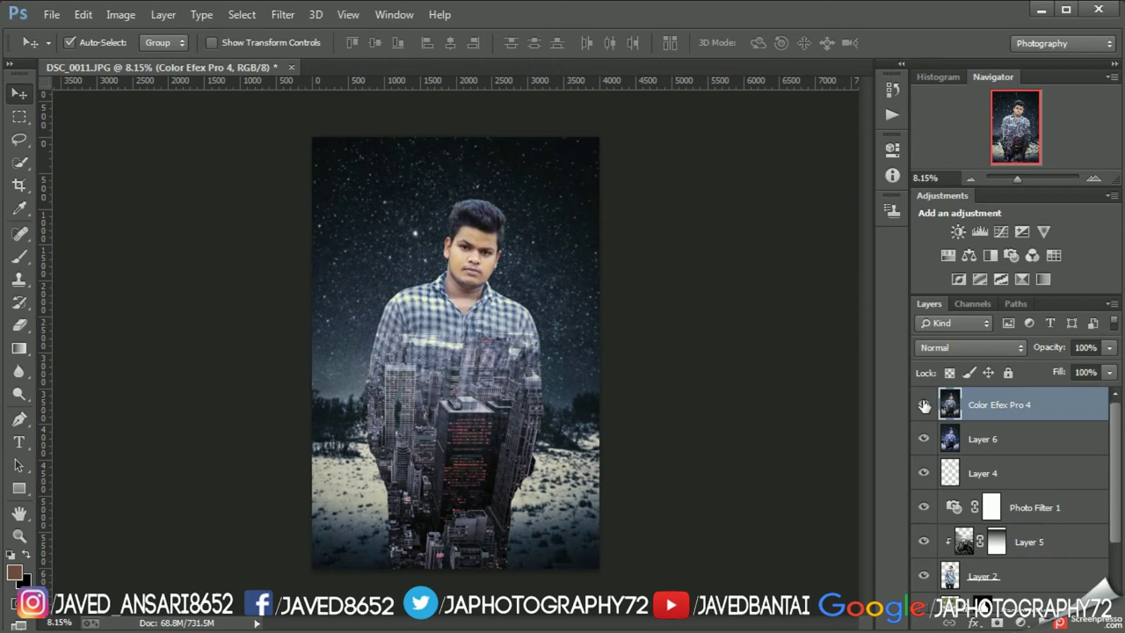
pyautogui.click(282, 14)
pyautogui.click(351, 113)
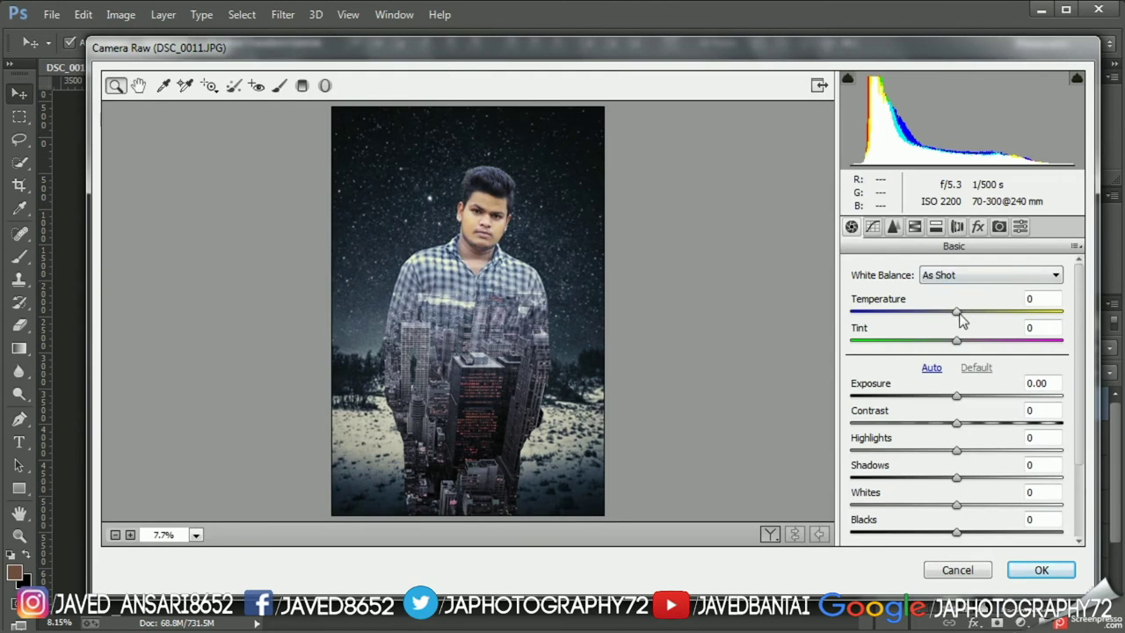
pyautogui.moveTo(956, 312); pyautogui.dragTo(941, 311)
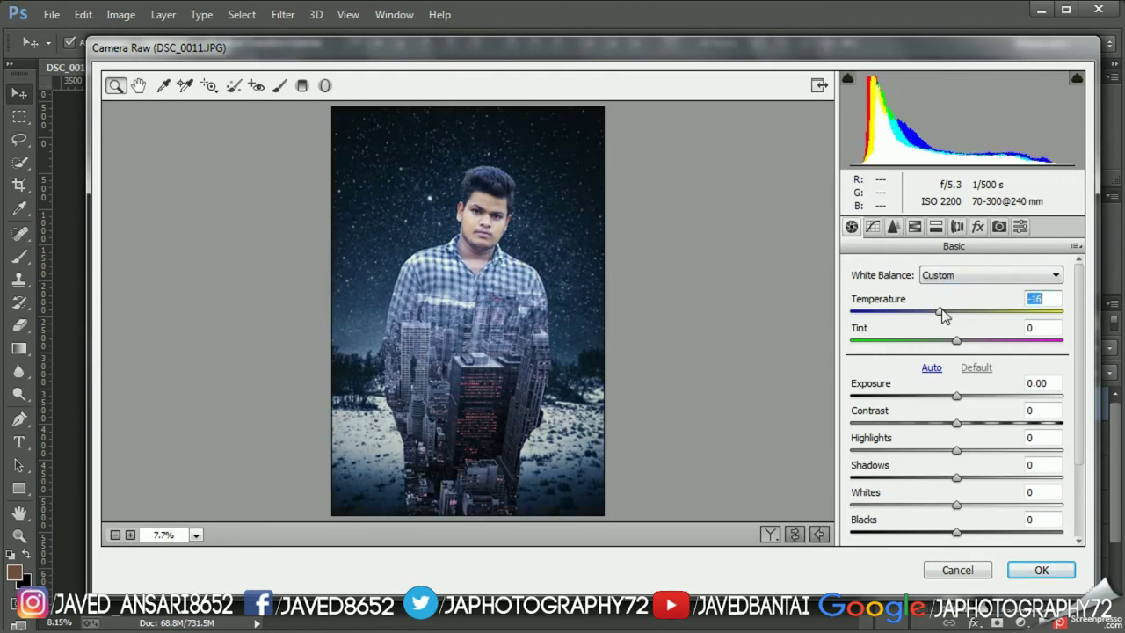
pyautogui.click(914, 227)
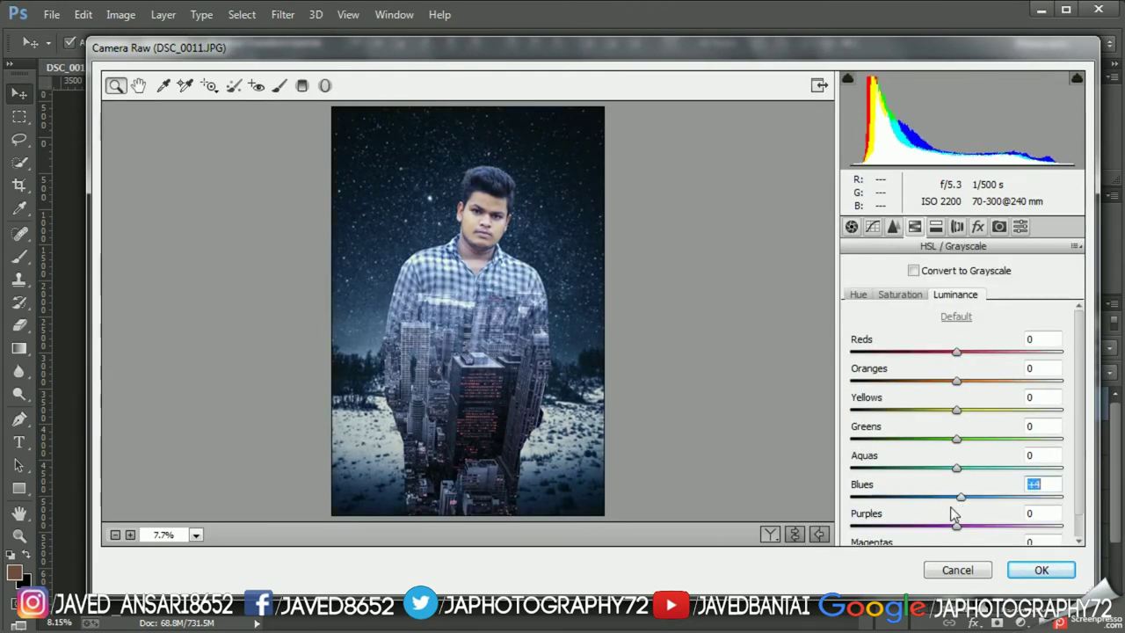
pyautogui.moveTo(958, 504); pyautogui.dragTo(934, 510)
pyautogui.press('Return')
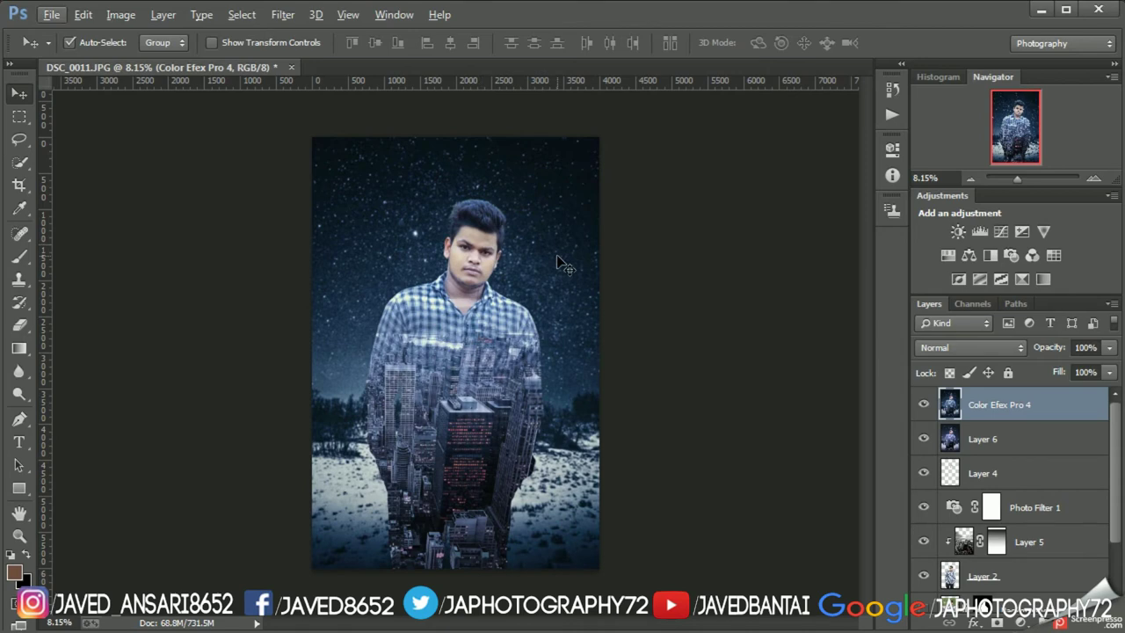
# - Switch to the Rectangular Marquee tool and scroll around the workspace
pyautogui.click(21, 119)
pyautogui.scroll(3, 480, 241)
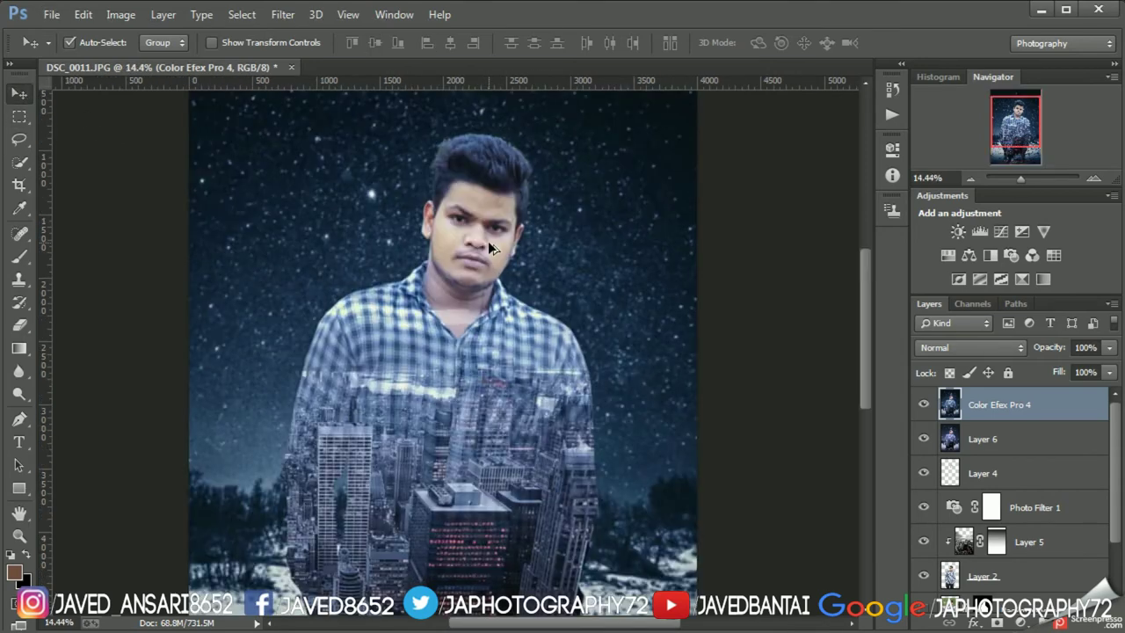
pyautogui.scroll(2, 487, 240)
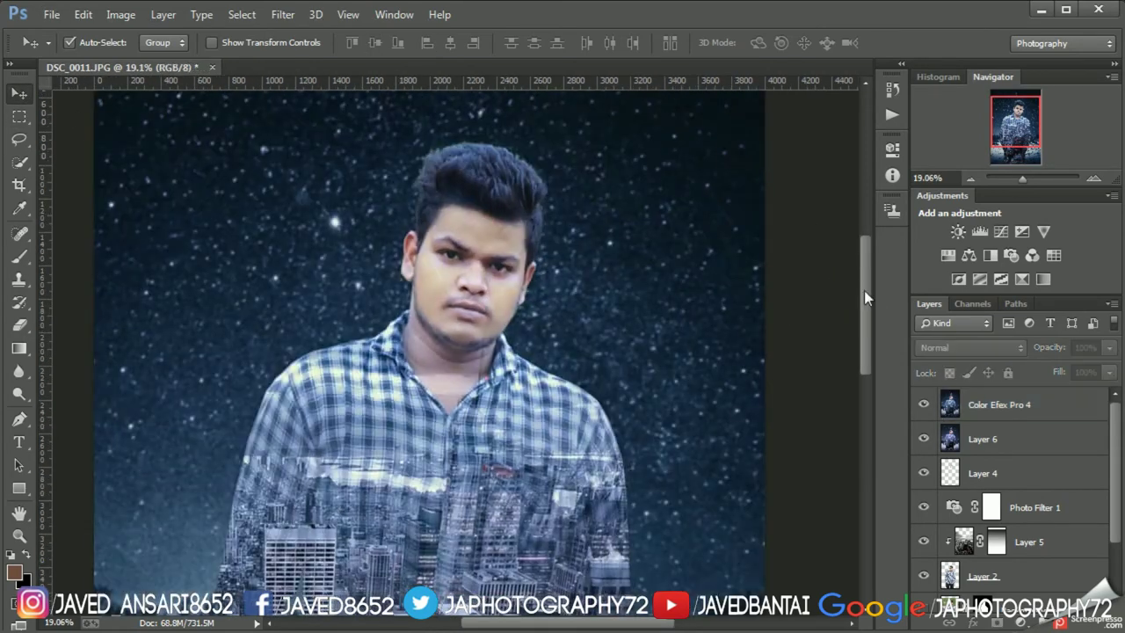
pyautogui.moveTo(864, 290); pyautogui.dragTo(860, 273)
pyautogui.scroll(-2, 592, 250)
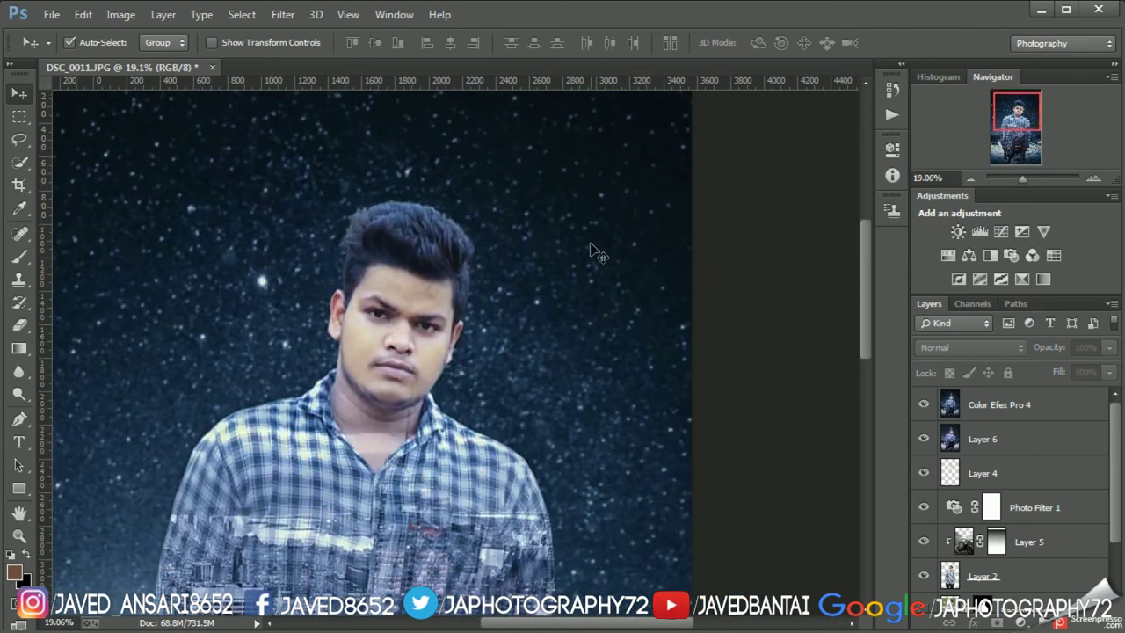
pyautogui.scroll(-3, 592, 250)
# - Add a Vibrance adjustment layer above Color Efex Pro 4, then hide it
pyautogui.click(1023, 404)
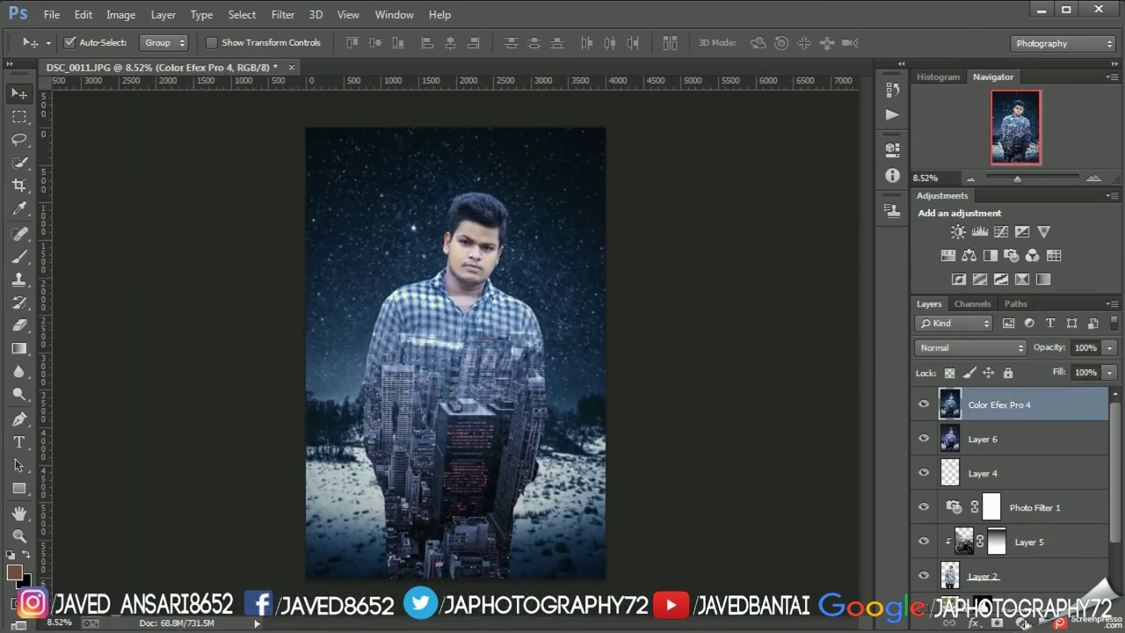
pyautogui.click(1021, 622)
pyautogui.click(861, 338)
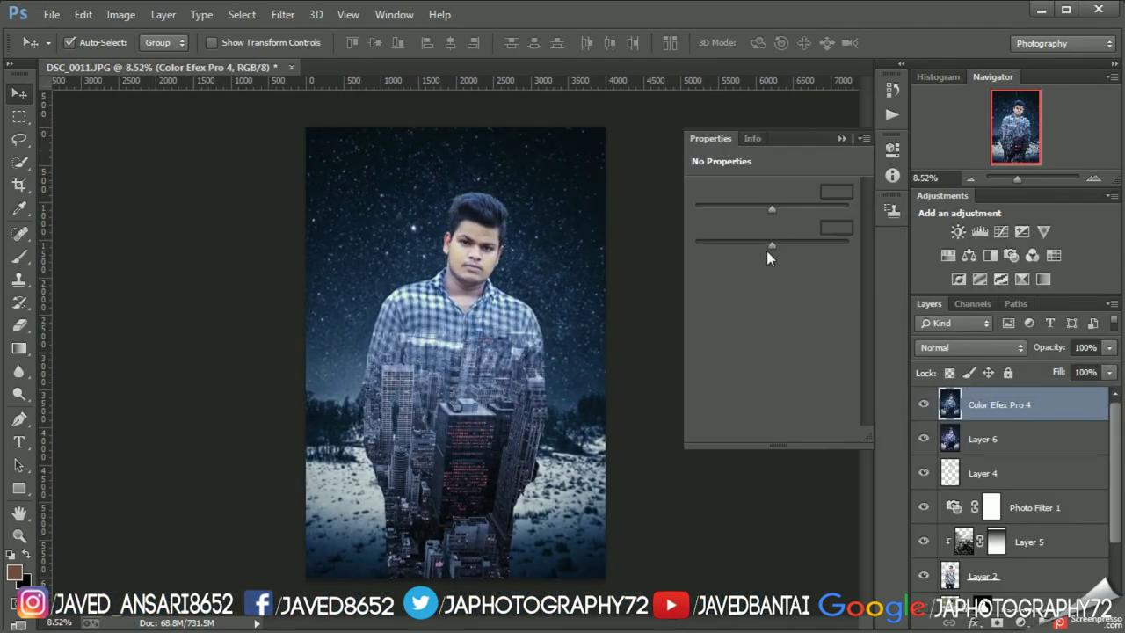
pyautogui.moveTo(770, 244); pyautogui.dragTo(694, 245)
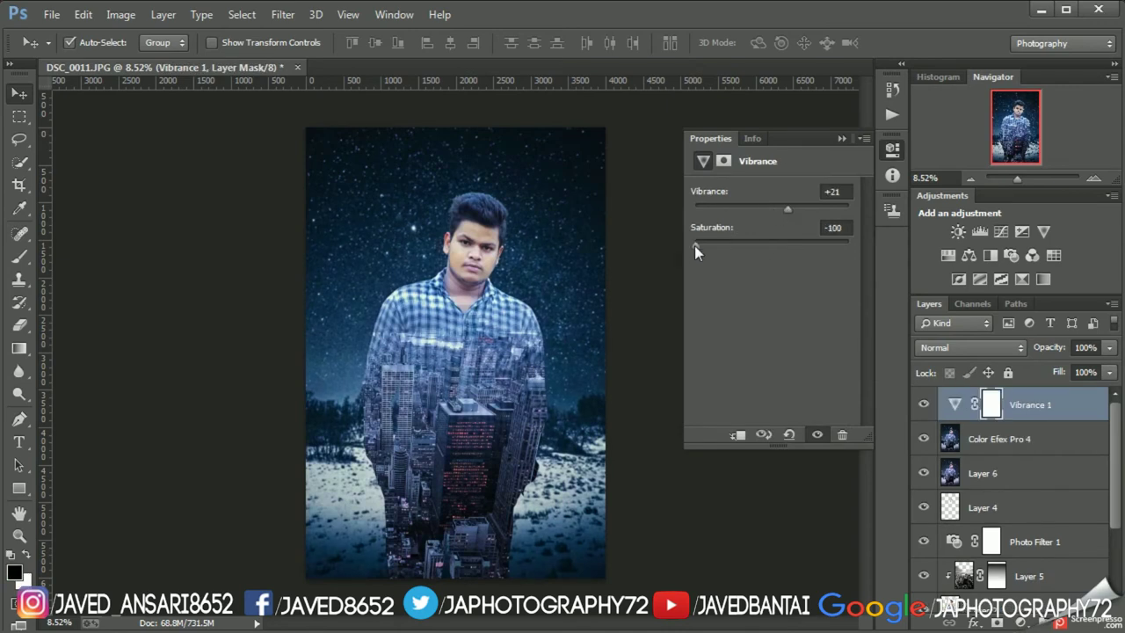
pyautogui.click(841, 138)
pyautogui.click(924, 404)
# - Add a Red Photo Filter adjustment layer at 25% density and show Vibrance again
pyautogui.click(998, 438)
pyautogui.click(1004, 622)
pyautogui.click(913, 462)
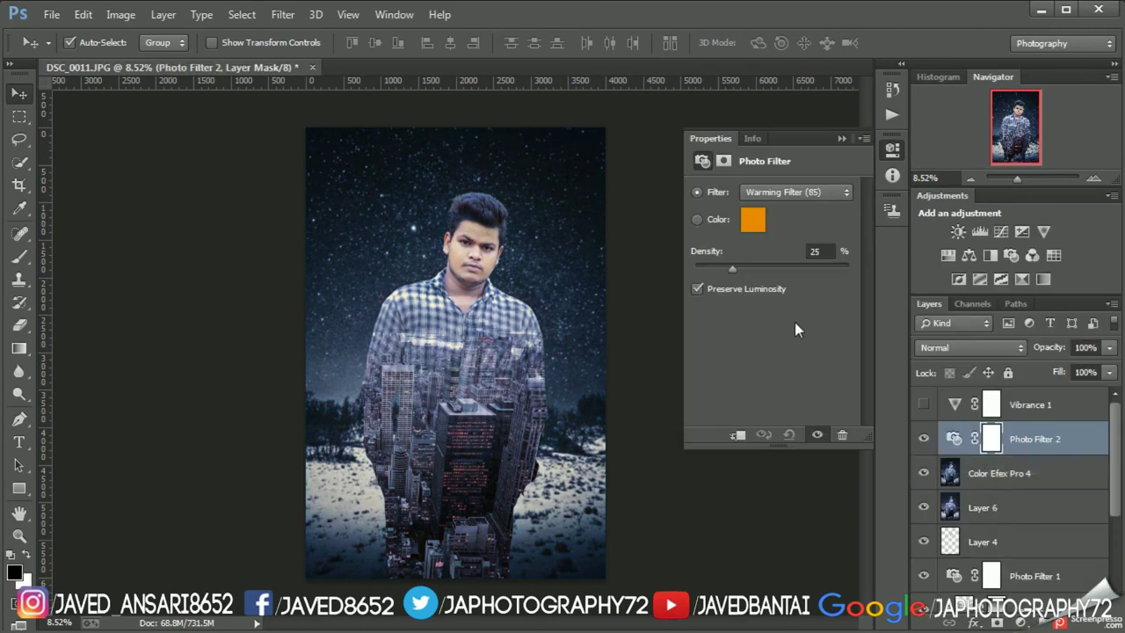
pyautogui.press('Down')
pyautogui.press('Down')
pyautogui.press('Down')
pyautogui.press('Down')
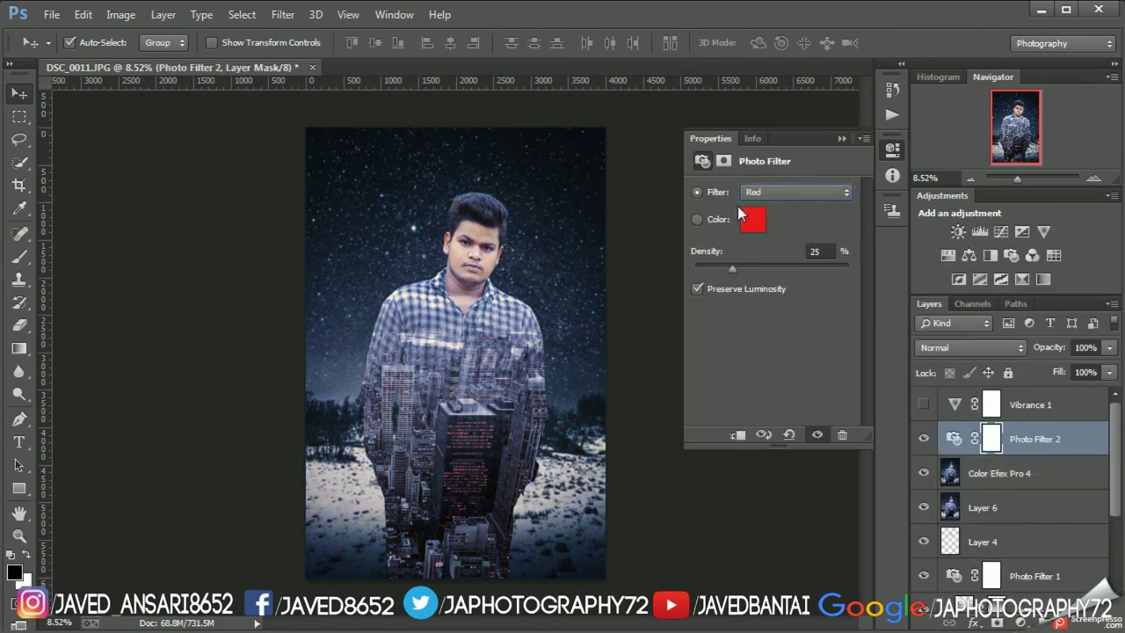
pyautogui.click(840, 138)
pyautogui.click(923, 404)
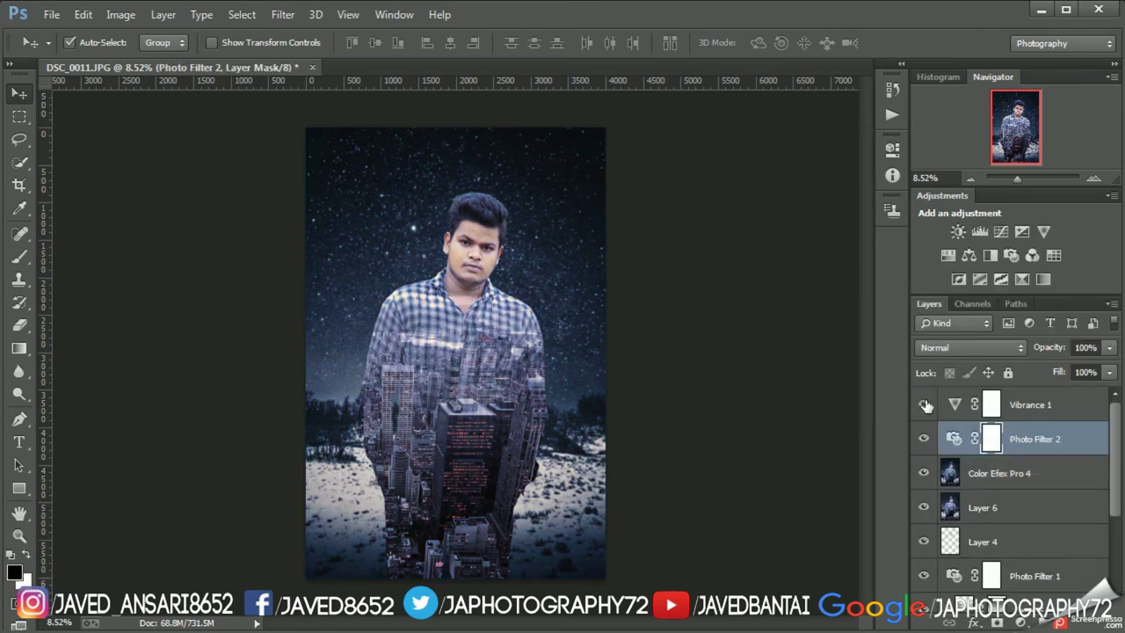
# - Raise the Vibrance saturation to +26, then start a text box on the canvas
pyautogui.click(1029, 404)
pyautogui.click(892, 149)
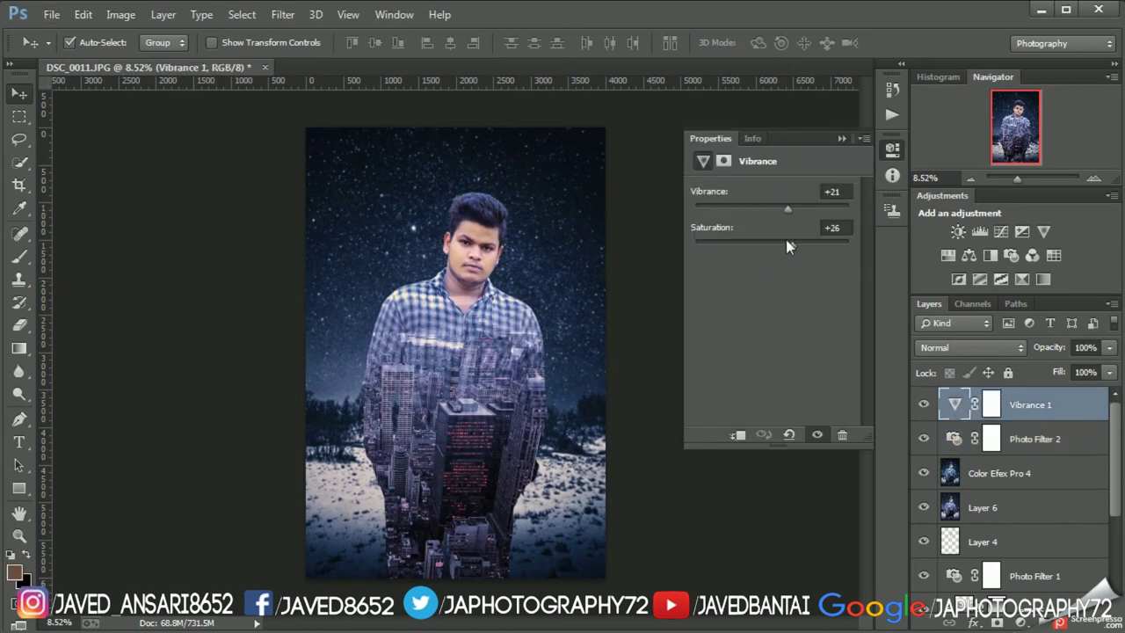
pyautogui.moveTo(810, 243)
pyautogui.mouseDown()
pyautogui.moveTo(796, 243)
pyautogui.moveTo(808, 207)
pyautogui.mouseUp()
pyautogui.click(841, 138)
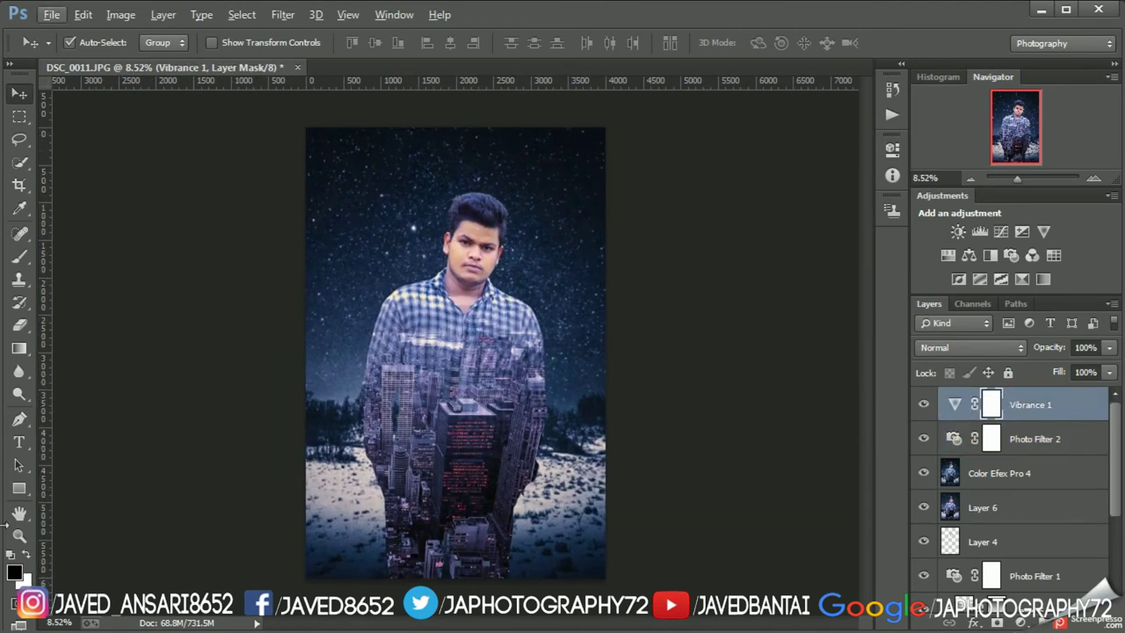
pyautogui.click(19, 442)
pyautogui.click(339, 246)
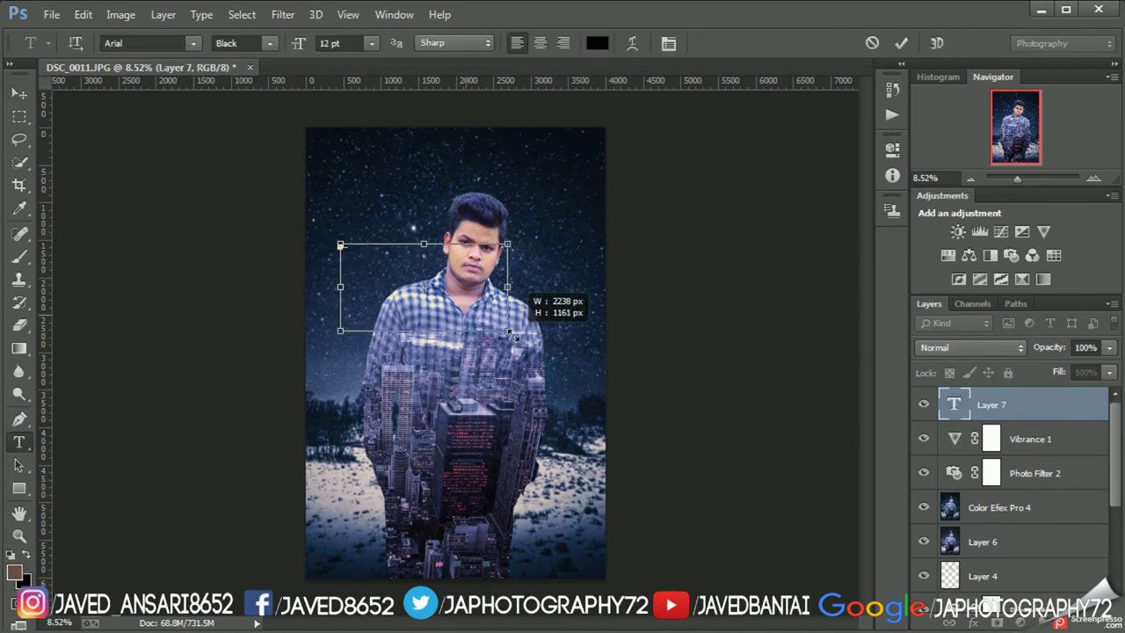
# - Type CITY in white (#ffffff) and enlarge the text
pyautogui.write('CITY')
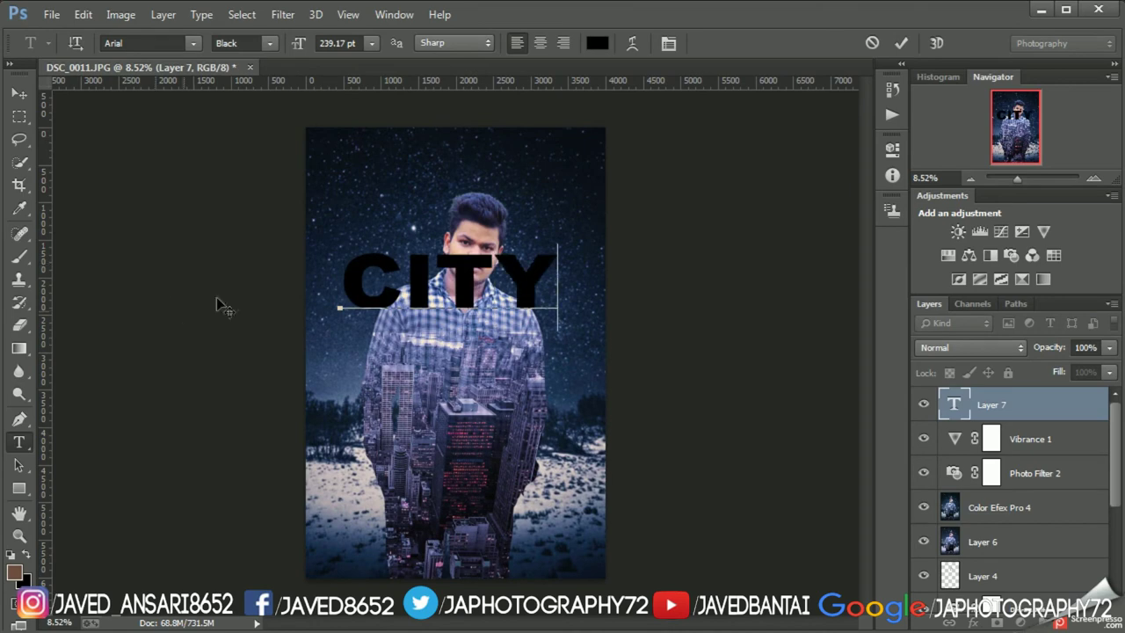
pyautogui.hotkey('ctrl', 'a')
pyautogui.click(597, 43)
pyautogui.write('ffffff')
pyautogui.press('Return')
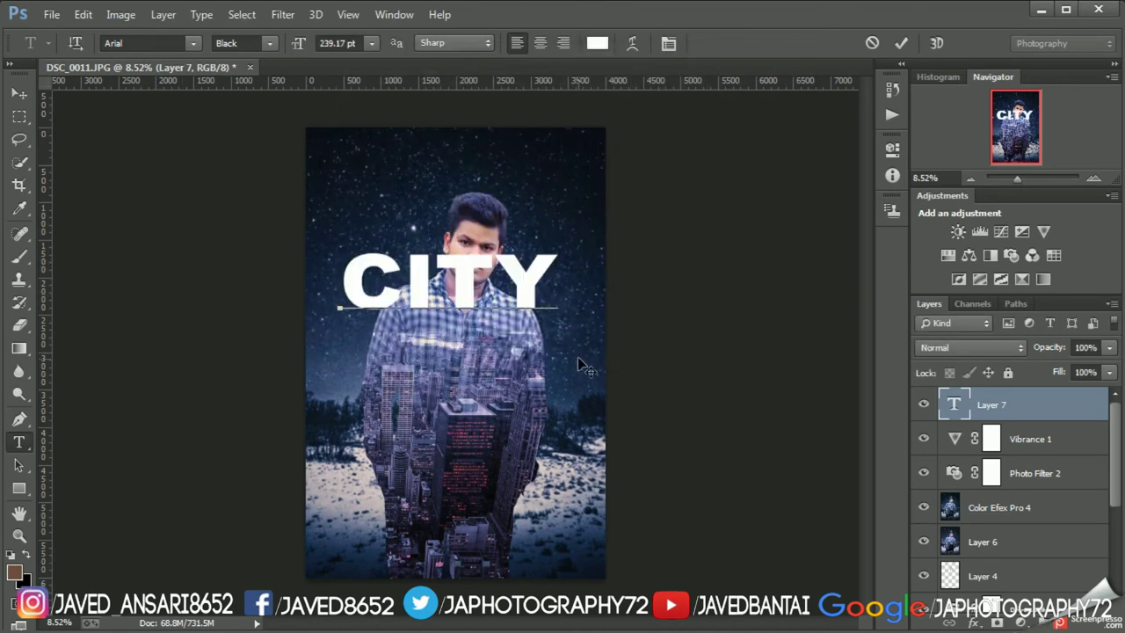
pyautogui.moveTo(559, 331)
pyautogui.mouseDown()
pyautogui.moveTo(589, 355)
pyautogui.moveTo(557, 525)
pyautogui.moveTo(564, 545)
pyautogui.moveTo(548, 535)
pyautogui.mouseUp()
pyautogui.hotkey('ctrl', 'Return')
# - Scale the CITY title with Free Transform and nudge it right and down
pyautogui.press('v')
pyautogui.hotkey('ctrl', 't')
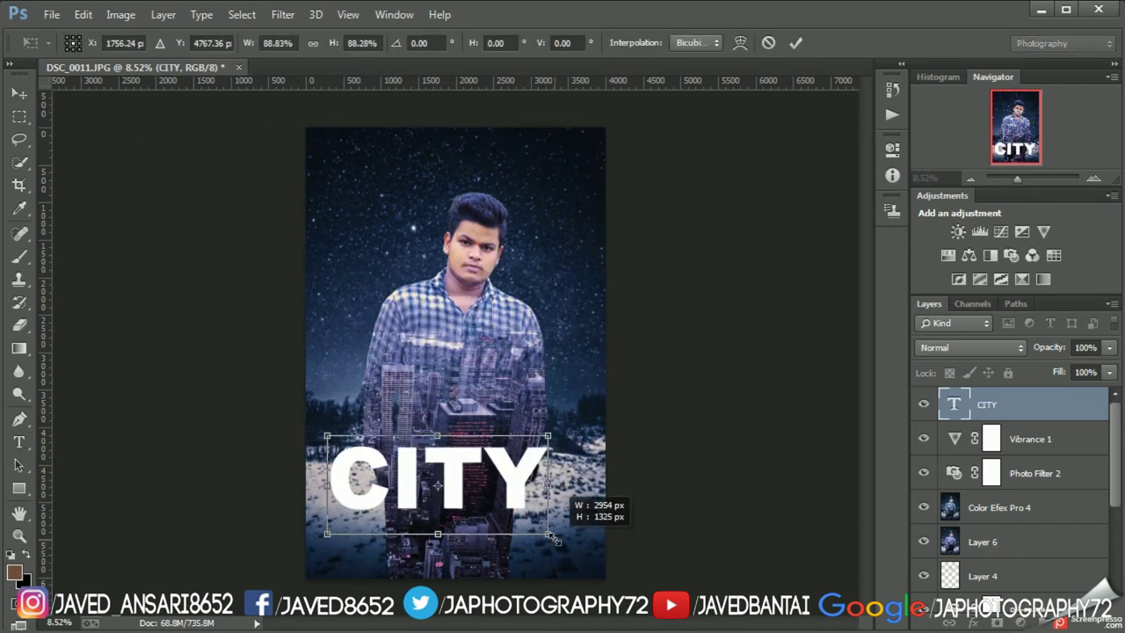
pyautogui.click(795, 42)
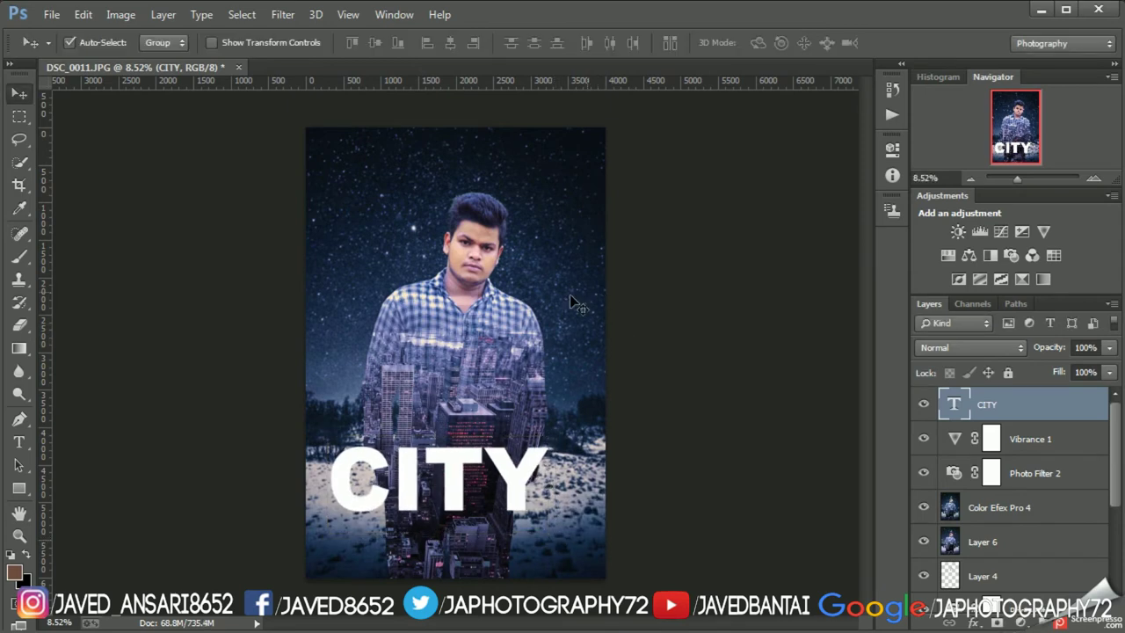
pyautogui.hotkey('shift', 'Right')
pyautogui.hotkey('shift', 'Right')
pyautogui.hotkey('shift', 'Right')
pyautogui.hotkey('shift', 'Down')
pyautogui.hotkey('shift', 'Down')
pyautogui.hotkey('shift', 'Down')
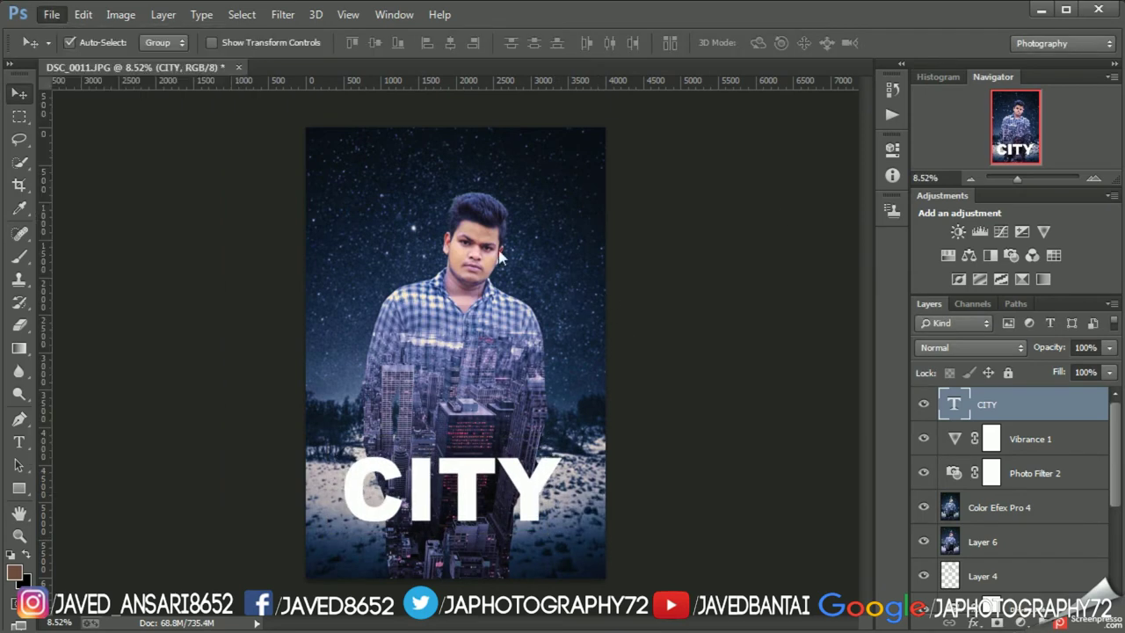
# - Open the 208377 city image and the snow-sky landscape image as layers
pyautogui.hotkey('ctrl', 'o')
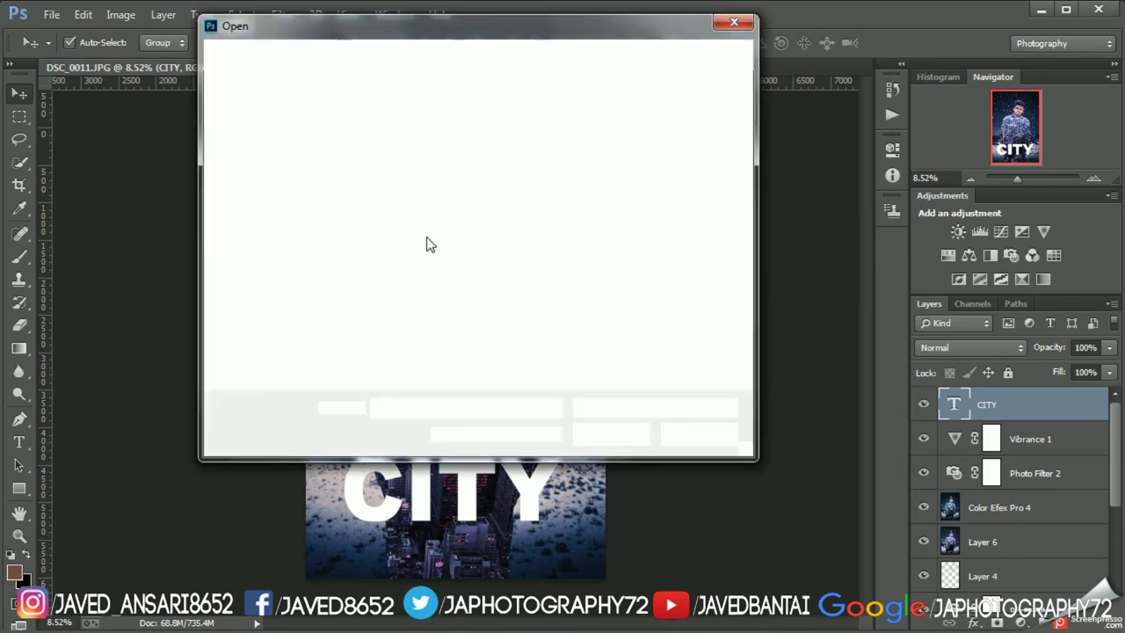
pyautogui.click(529, 253)
pyautogui.scroll(-2, 529, 253)
pyautogui.click(520, 308)
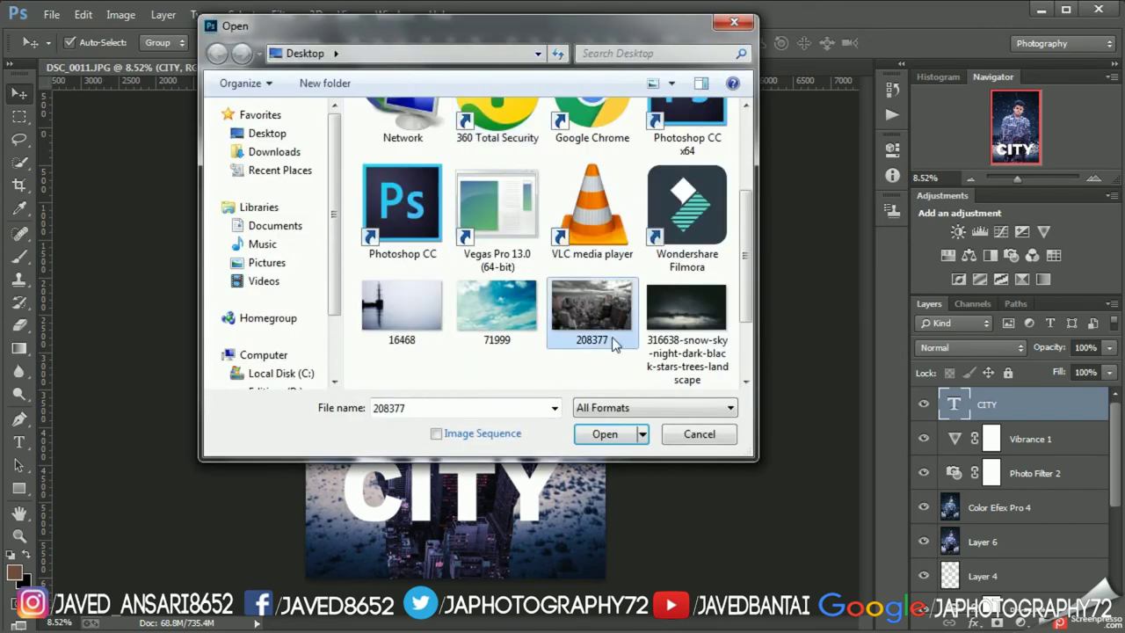
pyautogui.click(615, 434)
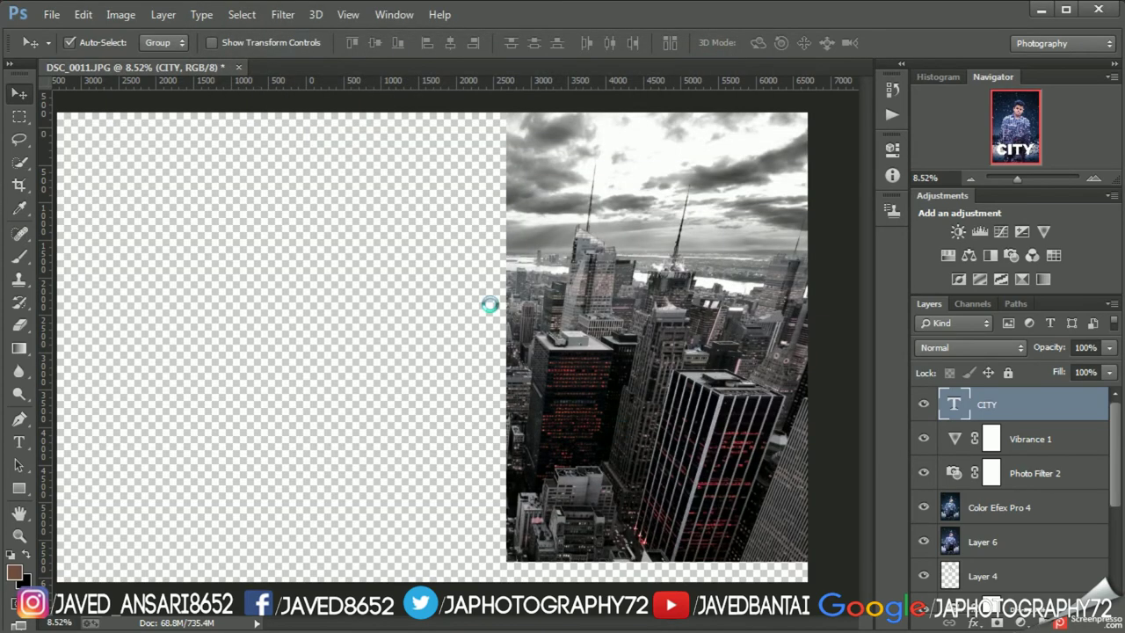
pyautogui.click(52, 14)
pyautogui.click(54, 47)
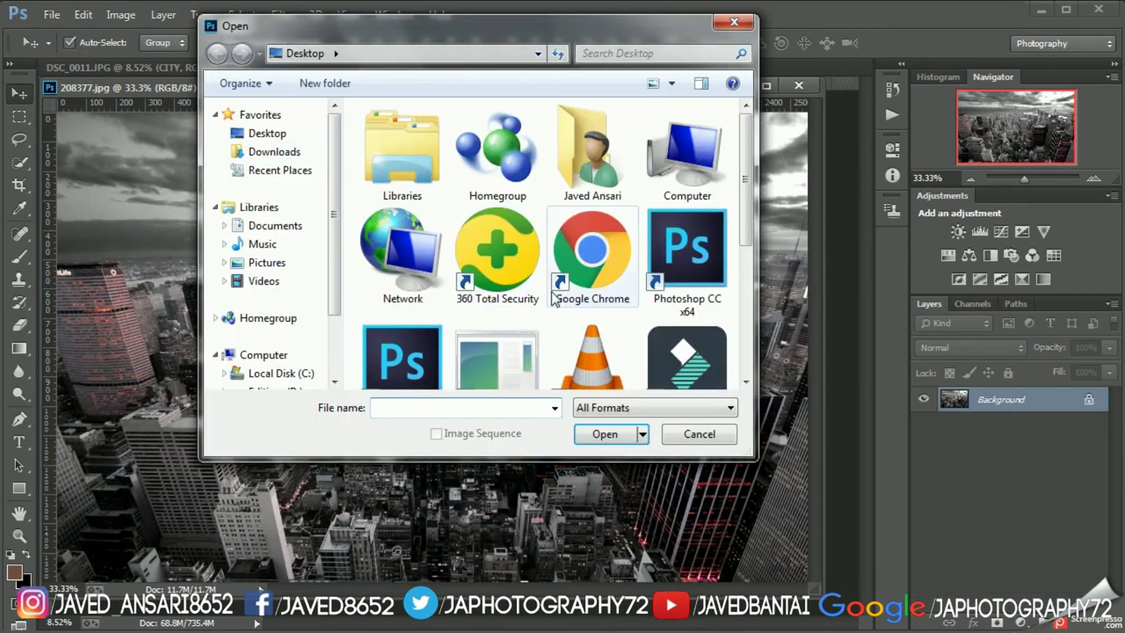
pyautogui.click(551, 299)
pyautogui.scroll(-3, 552, 299)
pyautogui.click(687, 220)
pyautogui.click(605, 434)
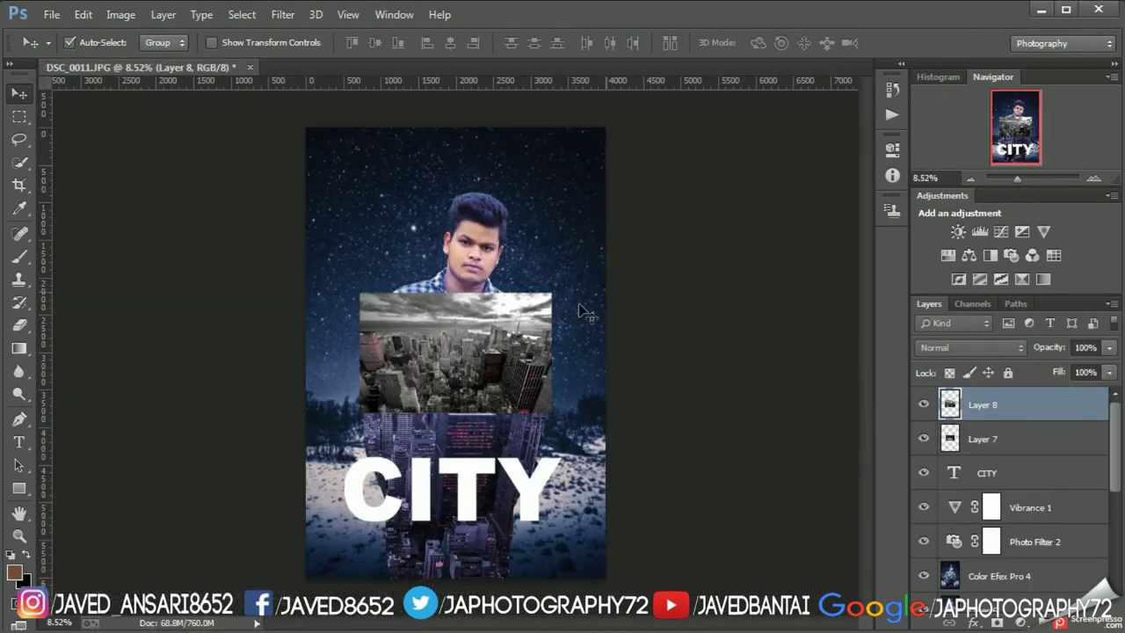
# - Clip the snow-sky Layer 7 into the CITY letters and scale it over the title
pyautogui.click(923, 438)
pyautogui.click(923, 404)
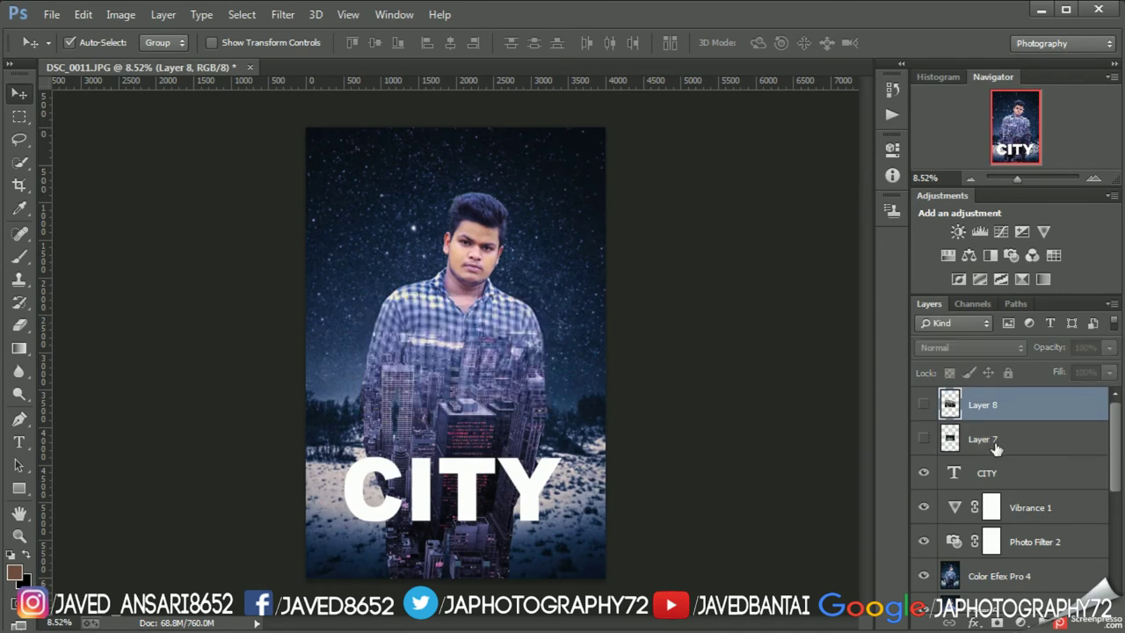
pyautogui.click(996, 447)
pyautogui.click(923, 438)
pyautogui.keyDown('alt'); pyautogui.click(955, 470); pyautogui.keyUp('alt')
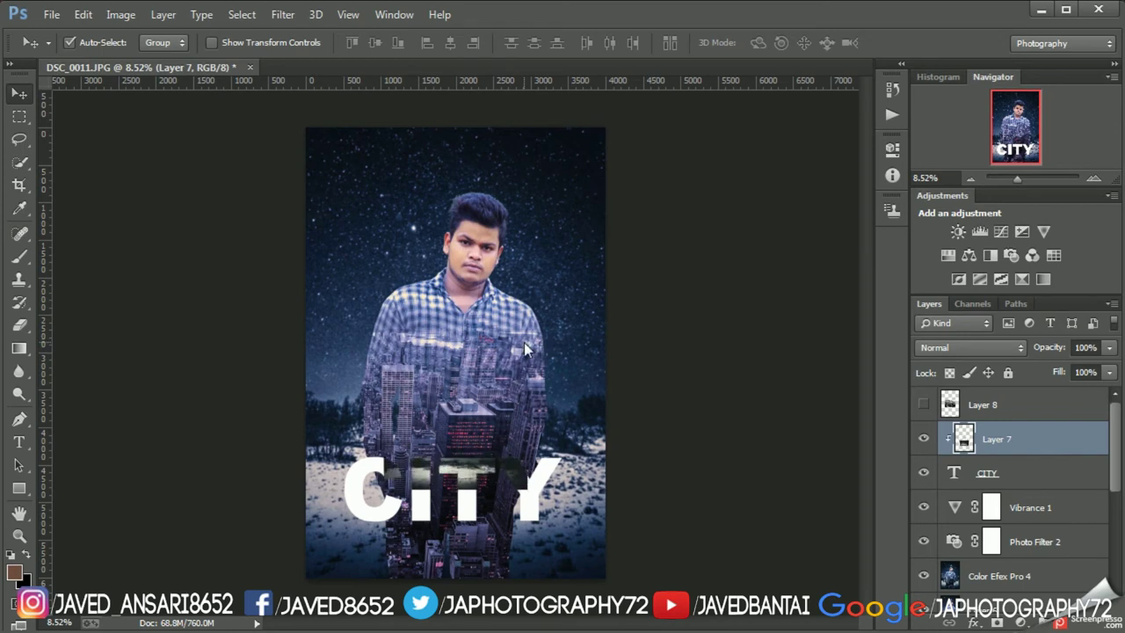
pyautogui.hotkey('ctrl', 't')
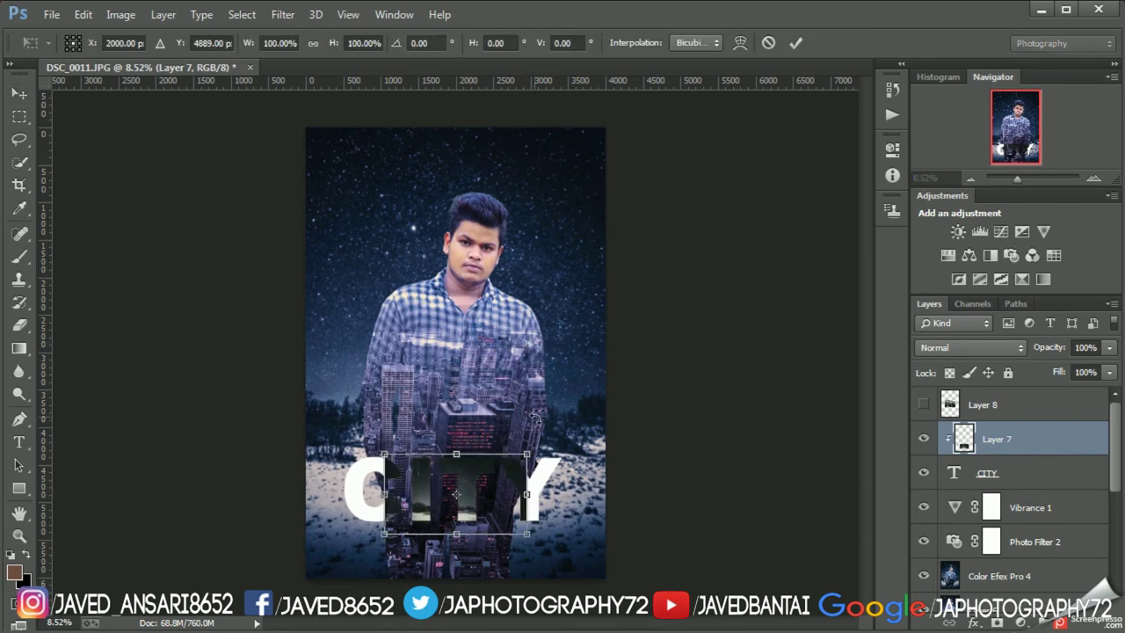
pyautogui.moveTo(531, 450); pyautogui.dragTo(605, 397)
pyautogui.moveTo(383, 397); pyautogui.dragTo(304, 351)
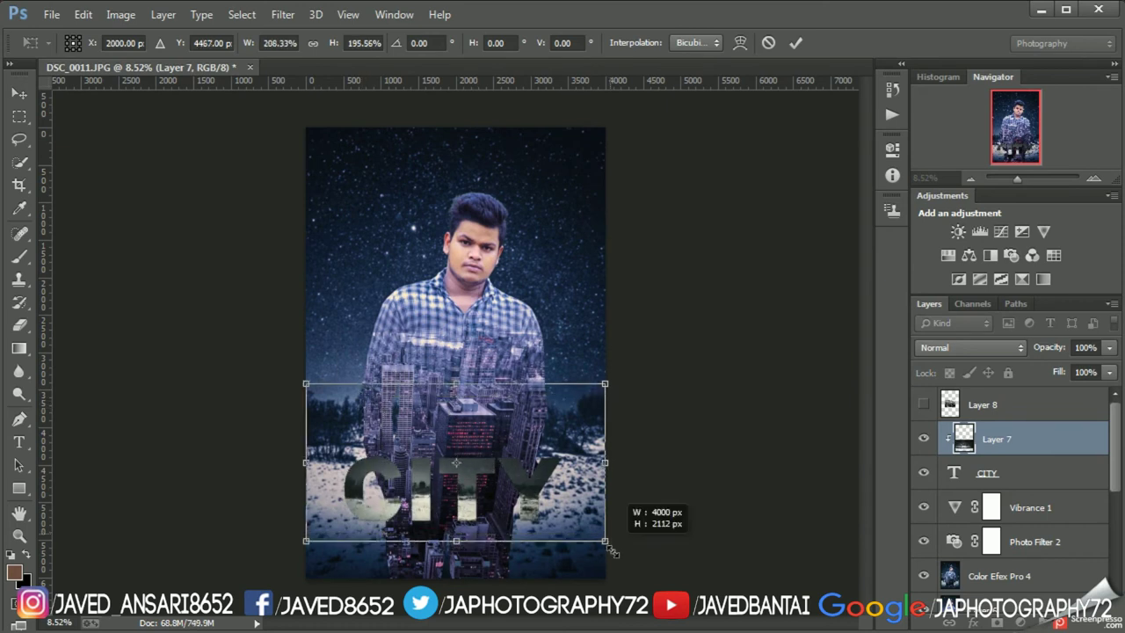
pyautogui.moveTo(578, 487); pyautogui.dragTo(607, 448)
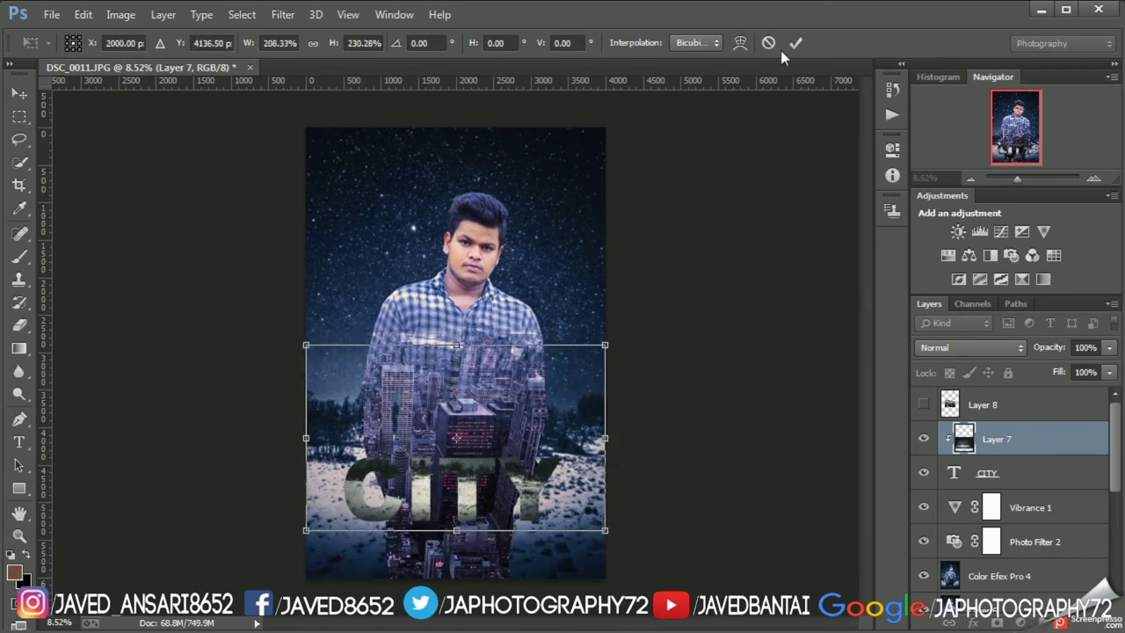
pyautogui.click(795, 42)
# - Clip the city photo Layer 8 above Layer 7, enlarge it, and fade it with a black-white gradient mask
pyautogui.click(949, 405)
pyautogui.keyDown('alt'); pyautogui.click(952, 423); pyautogui.keyUp('alt')
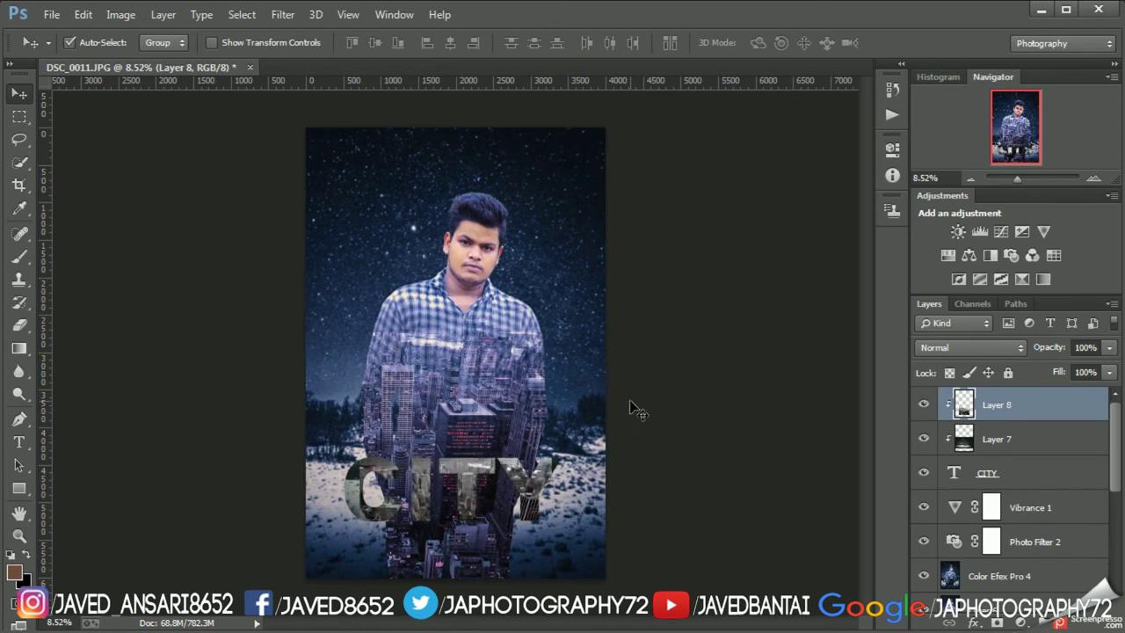
pyautogui.hotkey('ctrl', 't')
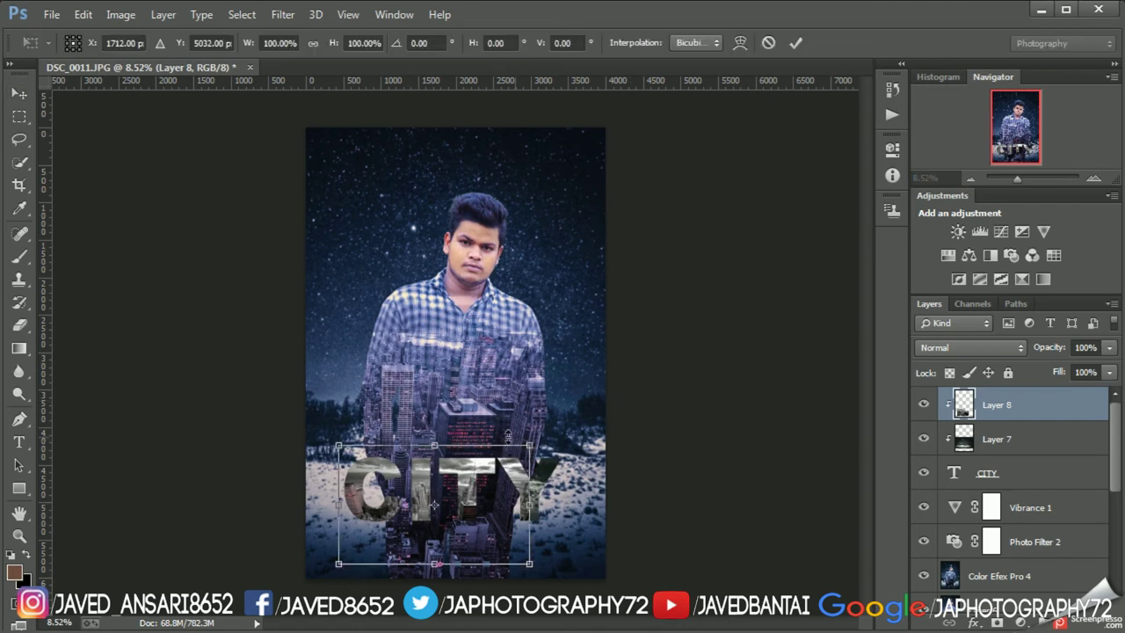
pyautogui.moveTo(527, 448); pyautogui.dragTo(668, 320)
pyautogui.press('Return')
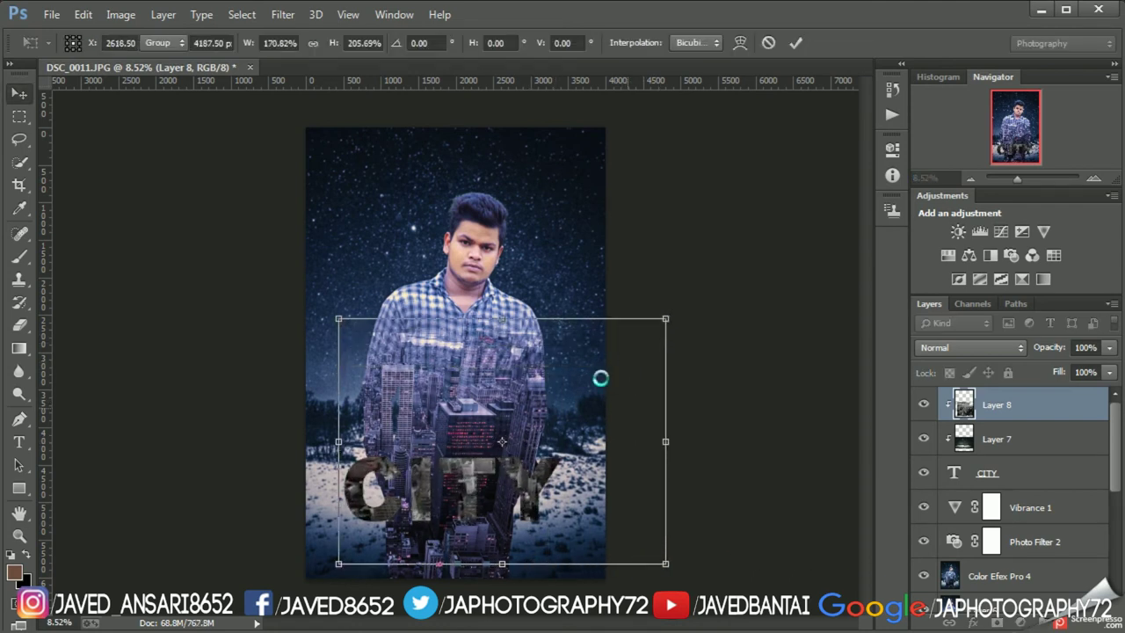
pyautogui.click(597, 378)
pyautogui.moveTo(527, 383)
pyautogui.mouseDown()
pyautogui.moveTo(479, 427)
pyautogui.moveTo(502, 481)
pyautogui.mouseUp()
pyautogui.click(997, 621)
pyautogui.press('g')
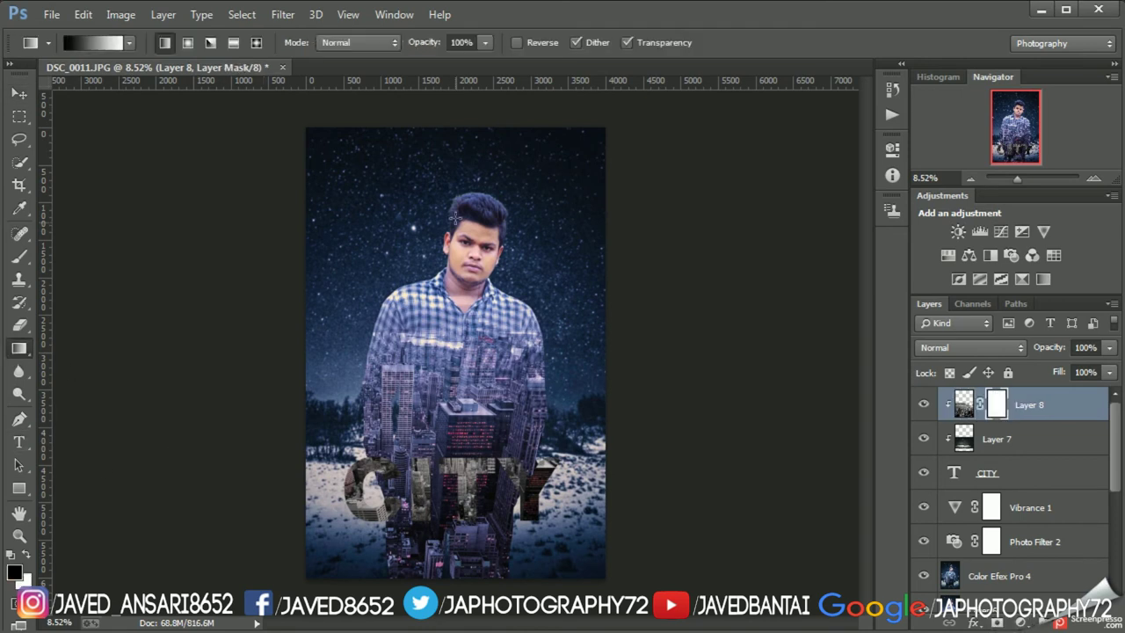
pyautogui.moveTo(451, 581); pyautogui.dragTo(452, 606)
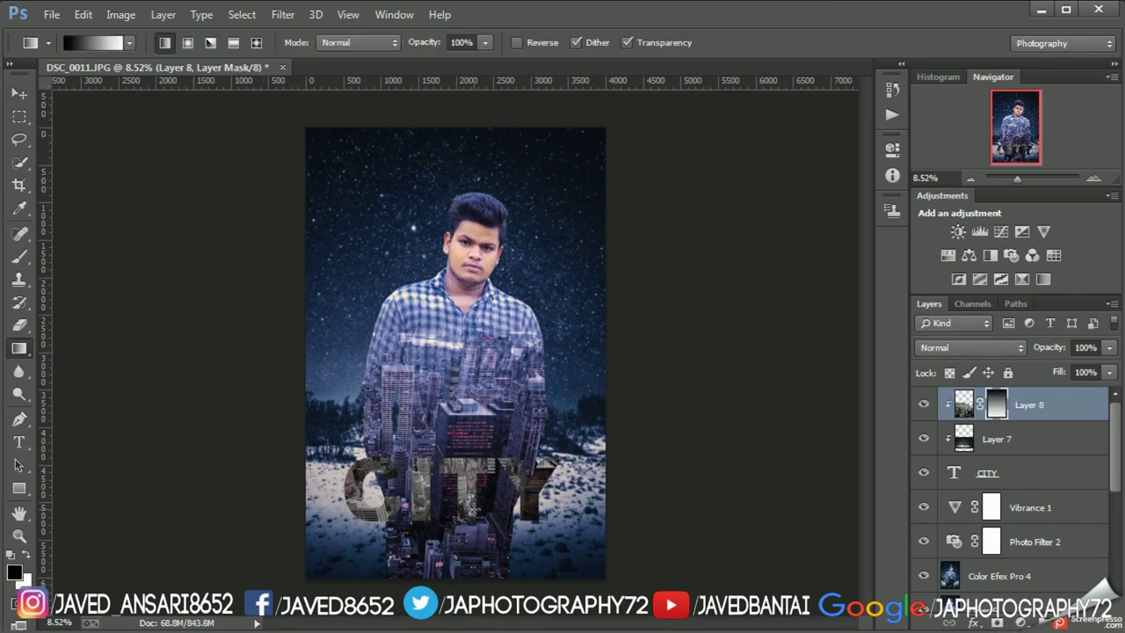
# - Set a 472 px Eraser on Layer 8's pixels, then add Layer 7 and CITY to the selection
pyautogui.click(20, 324)
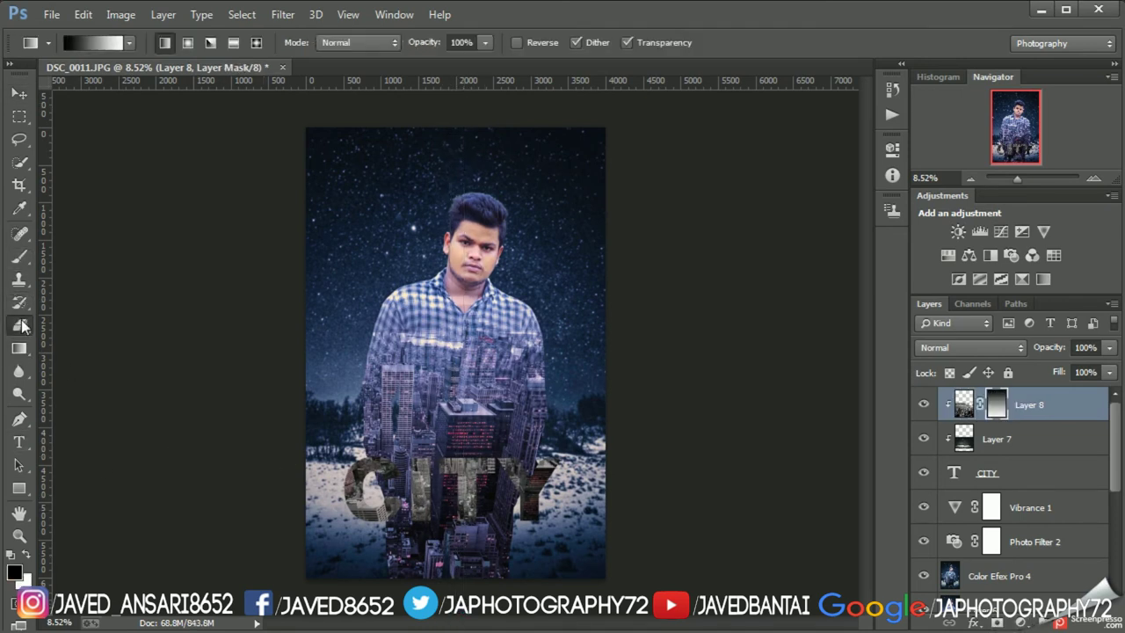
pyautogui.doubleClick(962, 405)
pyautogui.press('Escape')
pyautogui.rightClick(383, 214)
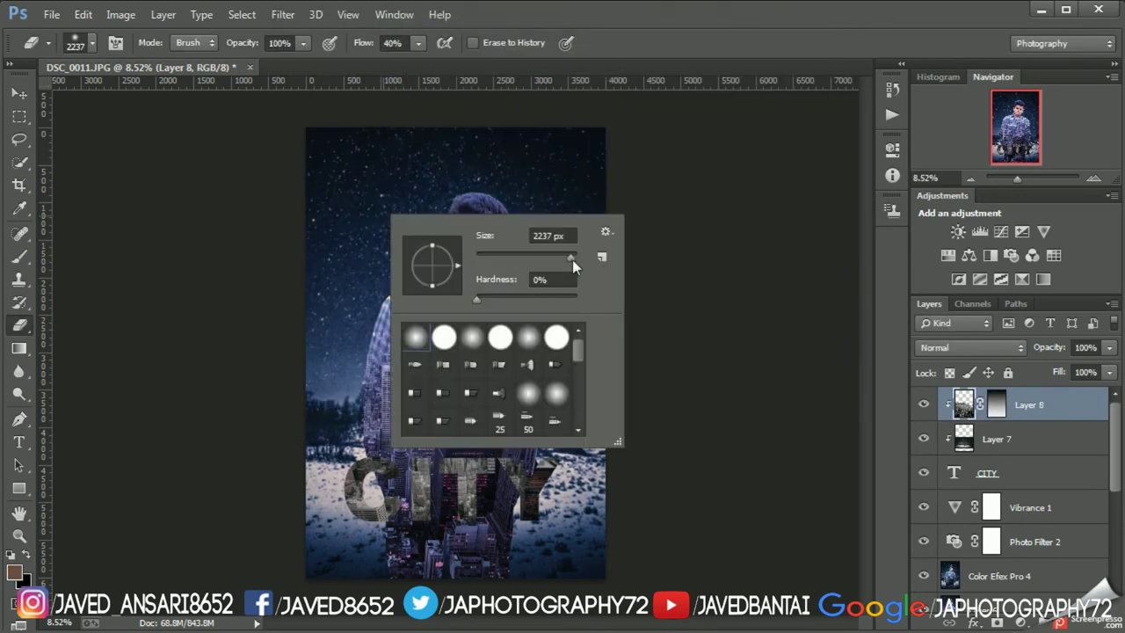
pyautogui.write('472')
pyautogui.press('Return')
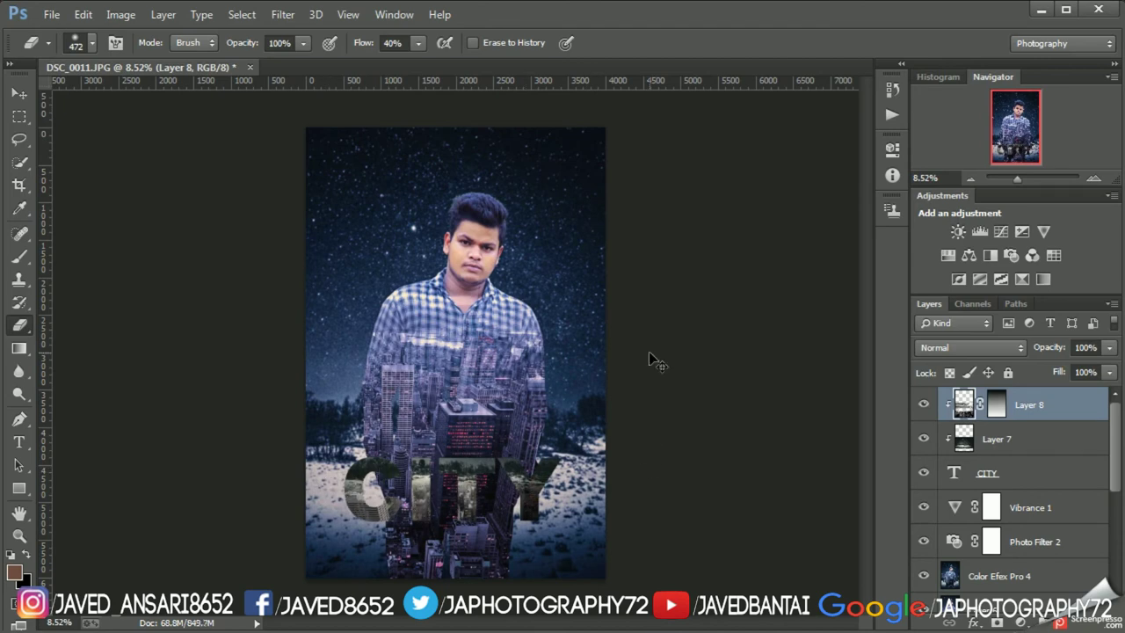
pyautogui.keyDown('ctrl'); pyautogui.click(1019, 438); pyautogui.keyUp('ctrl')
pyautogui.keyDown('ctrl'); pyautogui.click(1010, 474); pyautogui.keyUp('ctrl')
# - Step back through history to remove the clipping and mask after a trial move
pyautogui.click(20, 93)
pyautogui.moveTo(606, 448); pyautogui.dragTo(606, 387)
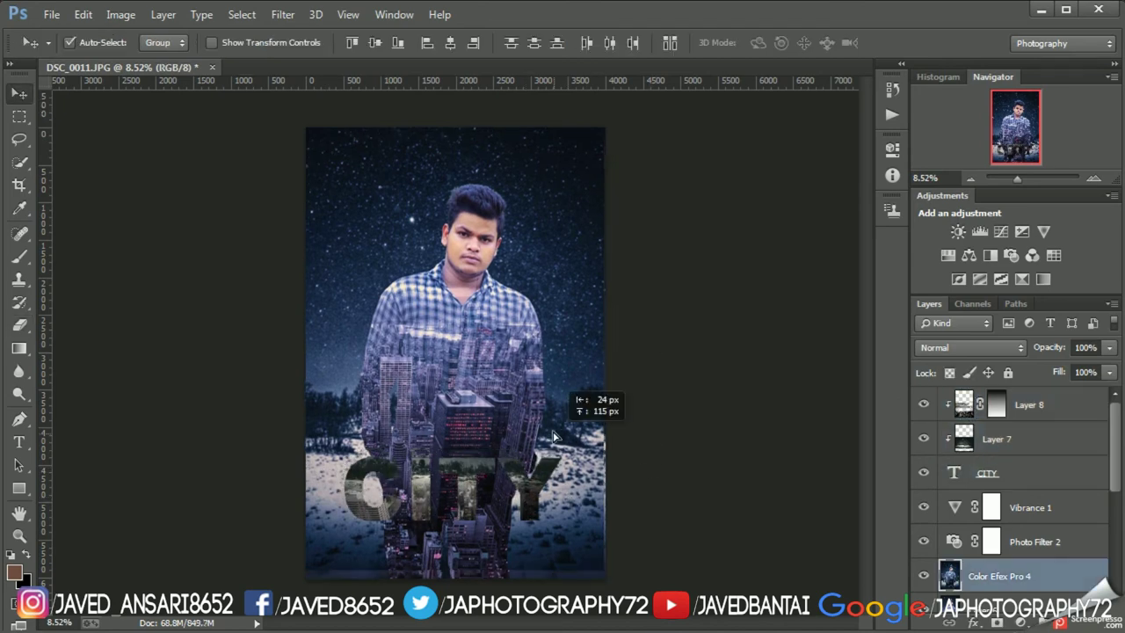
pyautogui.hotkey('ctrl', 'z')
pyautogui.hotkey('ctrl', 't')
pyautogui.moveTo(615, 457)
pyautogui.mouseDown()
pyautogui.moveTo(490, 238)
pyautogui.moveTo(583, 343)
pyautogui.moveTo(590, 464)
pyautogui.mouseUp()
pyautogui.press('Escape')
pyautogui.hotkey('ctrl', 'alt', 'z')
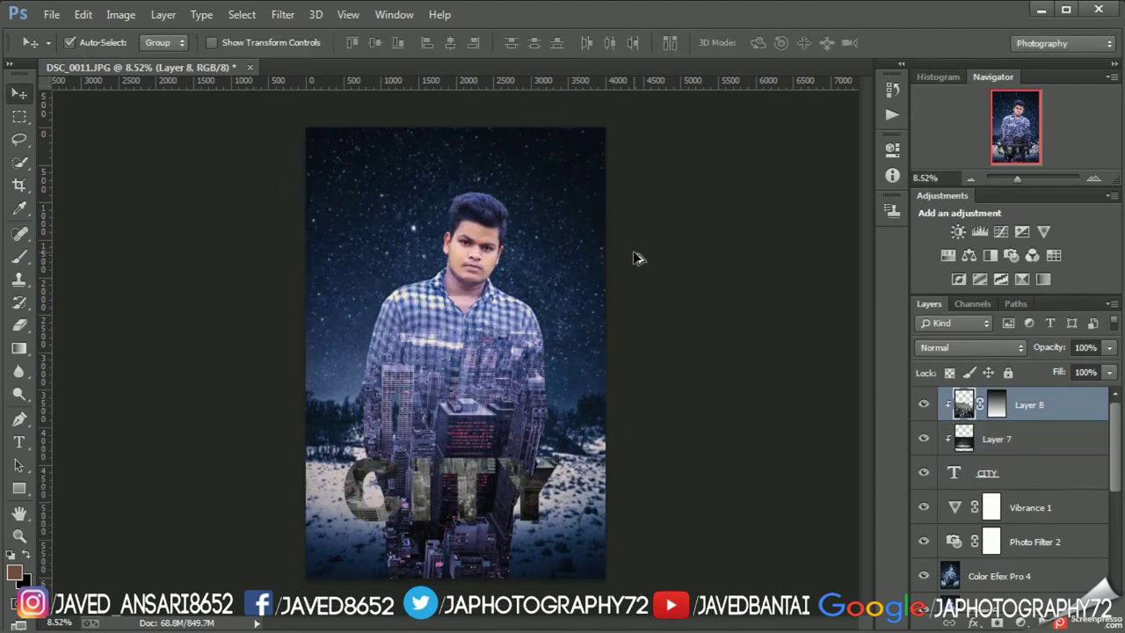
pyautogui.hotkey('ctrl', 'alt', 'z')
pyautogui.hotkey('ctrl', 'alt', 'z')
pyautogui.hotkey('ctrl', 'alt', 'z')
pyautogui.hotkey('ctrl', 'alt', 'z')
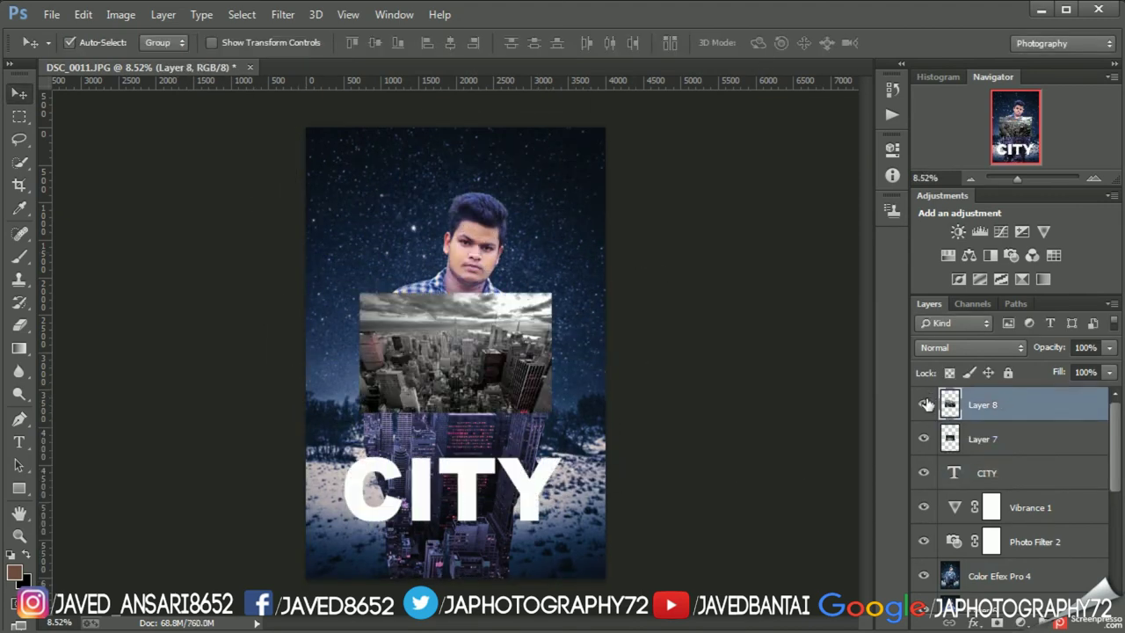
# - Hide Layer 8, then enlarge and widen the snowy landscape Layer 7 over the CITY letters
pyautogui.click(923, 404)
pyautogui.click(983, 439)
pyautogui.moveTo(463, 343); pyautogui.dragTo(424, 475)
pyautogui.hotkey('ctrl', 't')
pyautogui.moveTo(478, 433); pyautogui.dragTo(713, 252)
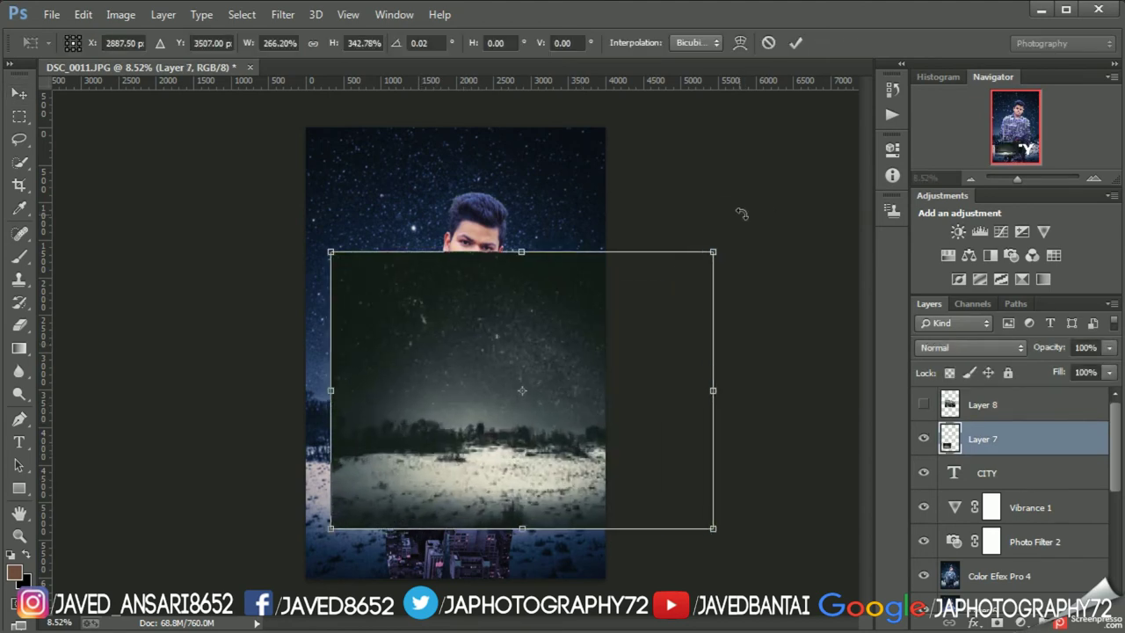
pyautogui.moveTo(331, 390); pyautogui.dragTo(264, 390)
pyautogui.press('Return')
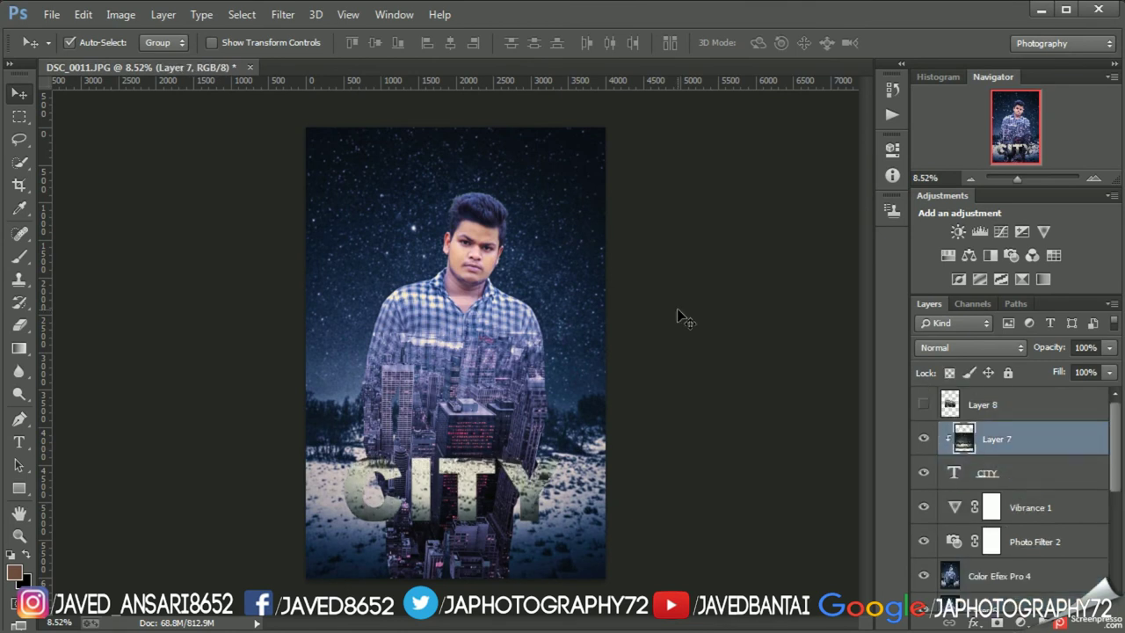
pyautogui.moveTo(470, 463); pyautogui.dragTo(470, 502)
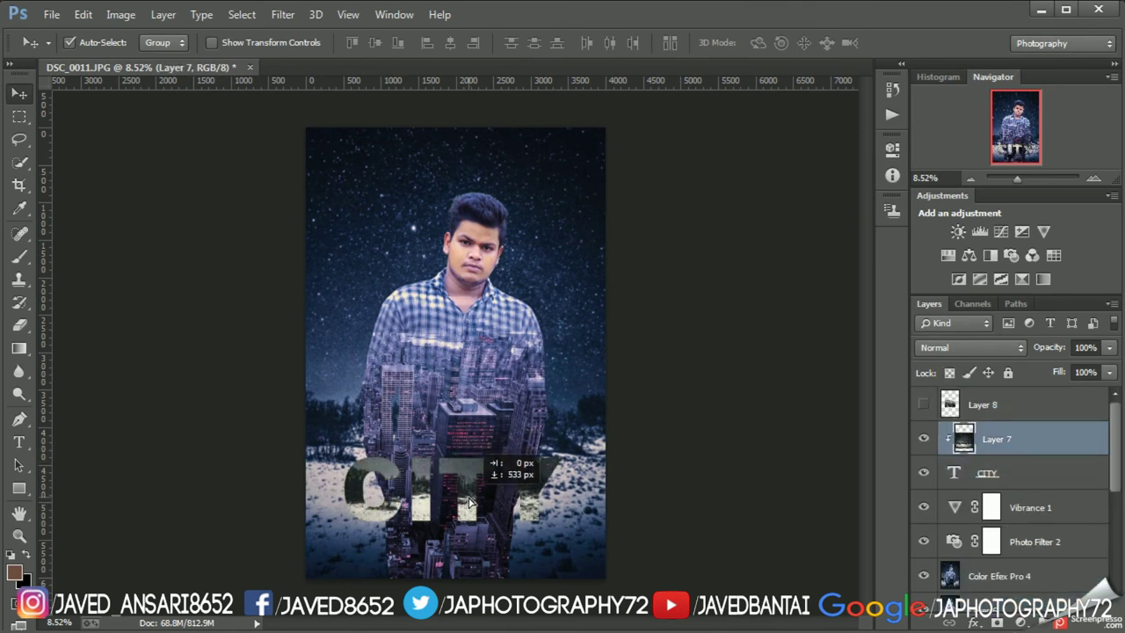
# - Scale the CITY text up to roughly 111% × 106%
pyautogui.click(1001, 470)
pyautogui.hotkey('ctrl', 't')
pyautogui.moveTo(566, 442); pyautogui.dragTo(597, 425)
pyautogui.click(796, 43)
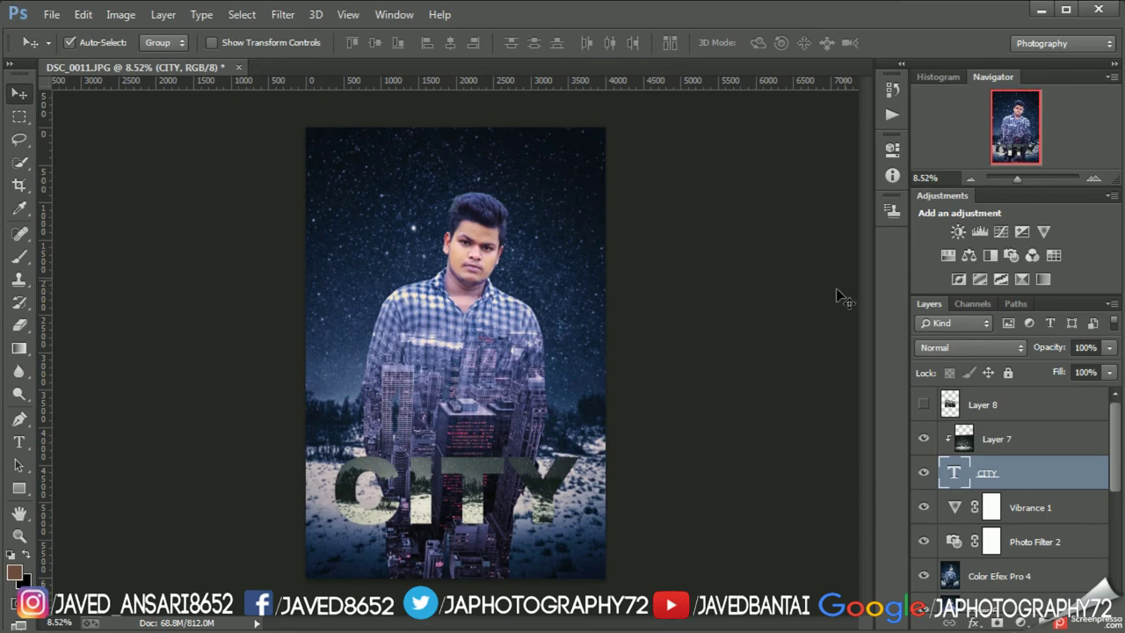
pyautogui.click(993, 406)
# - Delete the hidden city overlay and open credits.png from the cinematic poster folder
pyautogui.press('Delete')
pyautogui.click(51, 14)
pyautogui.click(62, 50)
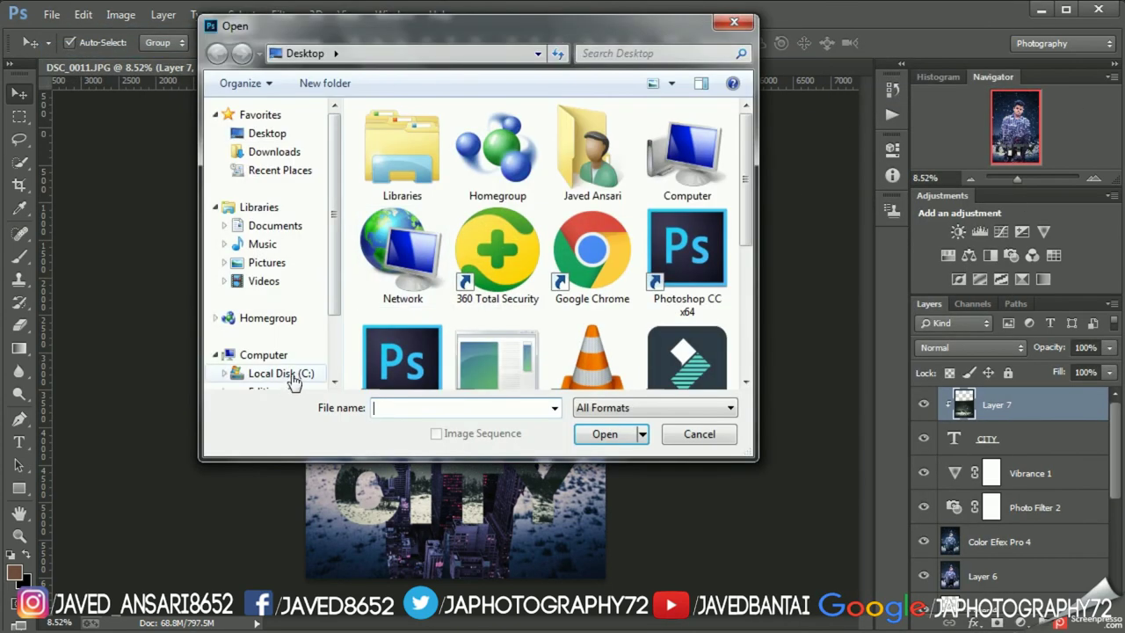
pyautogui.click(281, 373)
pyautogui.scroll(-5, 567, 275)
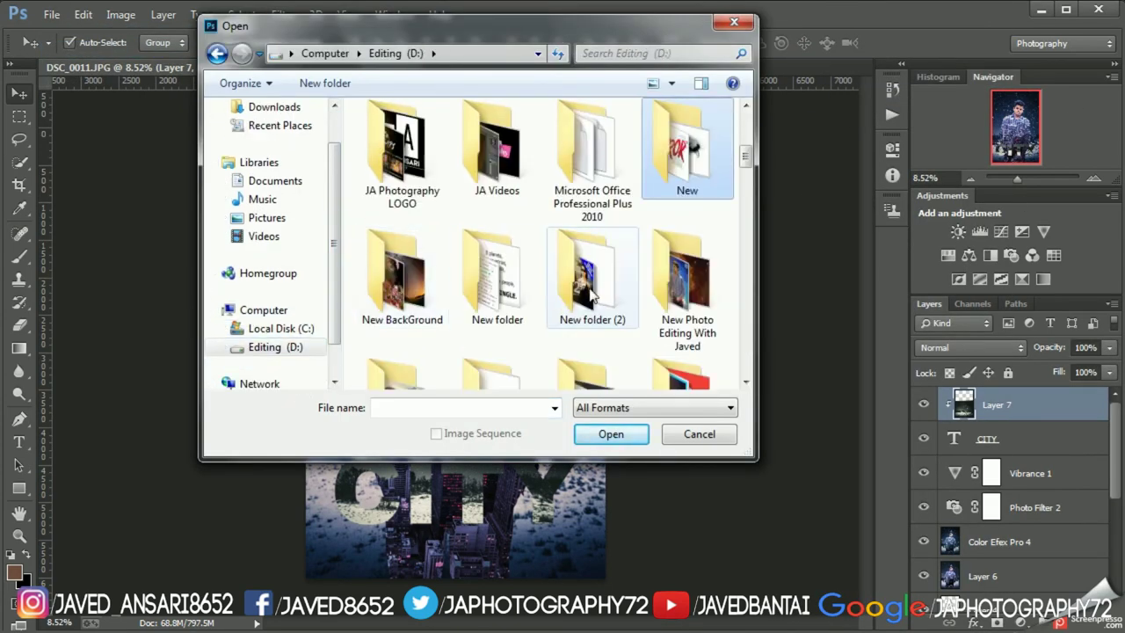
pyautogui.doubleClick(590, 295)
pyautogui.doubleClick(457, 110)
pyautogui.doubleClick(456, 133)
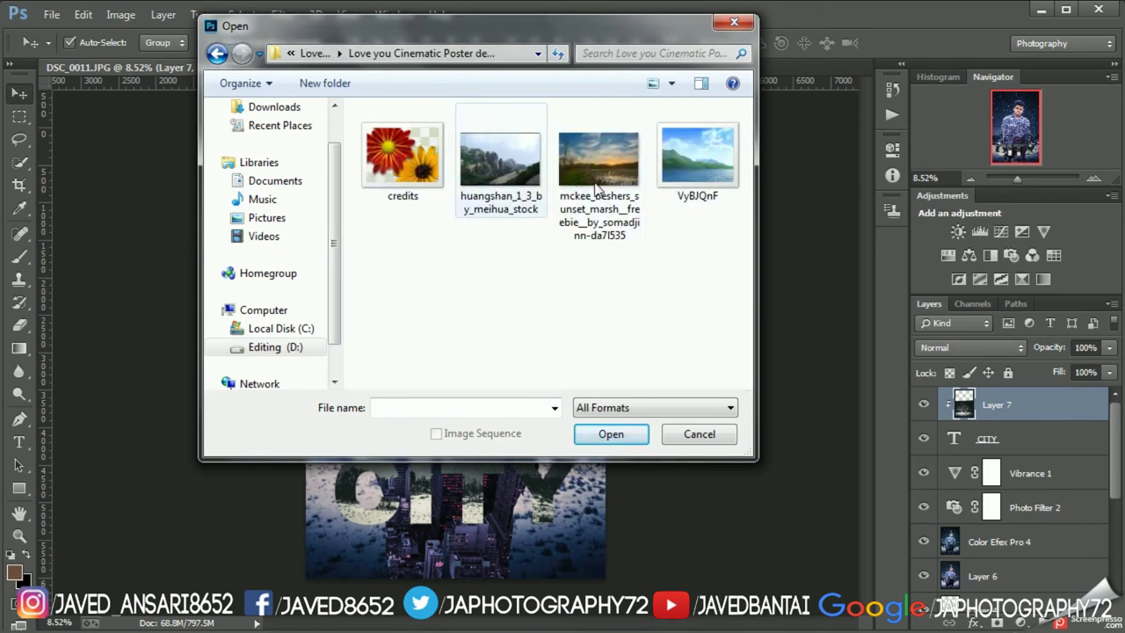
pyautogui.doubleClick(403, 158)
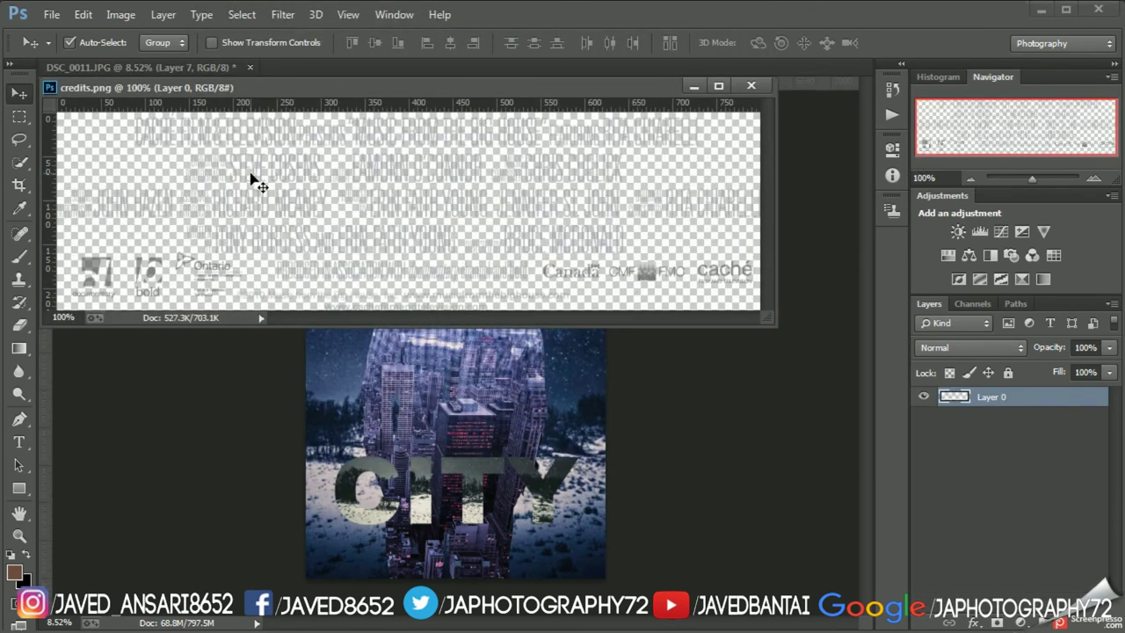
# - Bring the credits into the poster, enlarge them and position them beneath the CITY title
pyautogui.moveTo(253, 180); pyautogui.dragTo(463, 450)
pyautogui.click(750, 85)
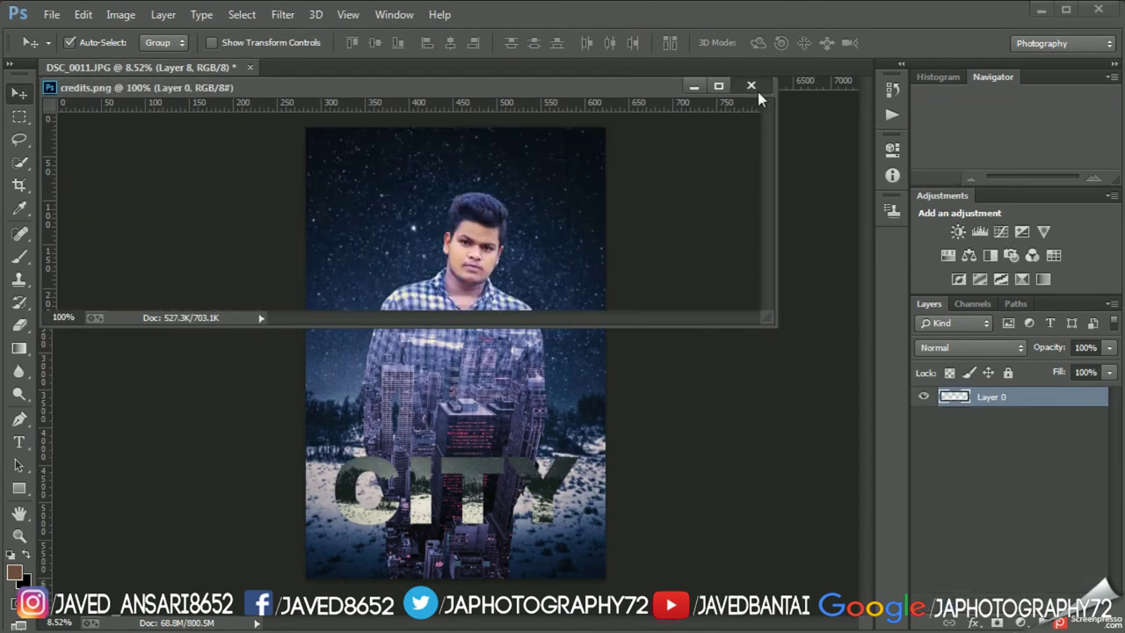
pyautogui.hotkey('ctrl', '+')
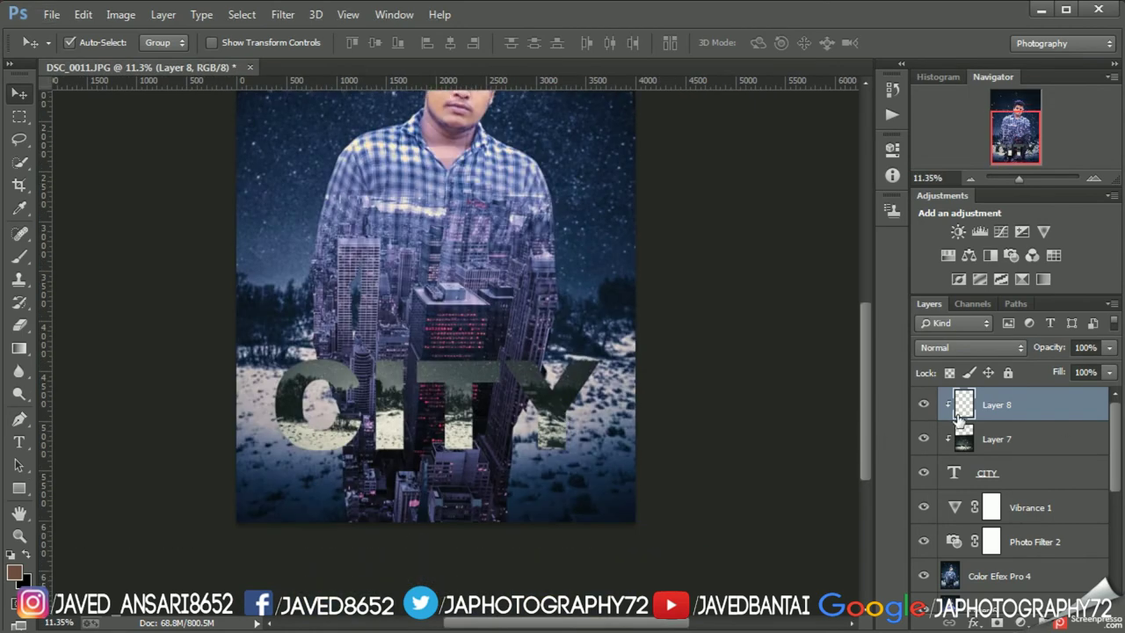
pyautogui.hotkey('ctrl', 't')
pyautogui.moveTo(542, 405); pyautogui.dragTo(797, 489)
pyautogui.moveTo(754, 446); pyautogui.dragTo(549, 490)
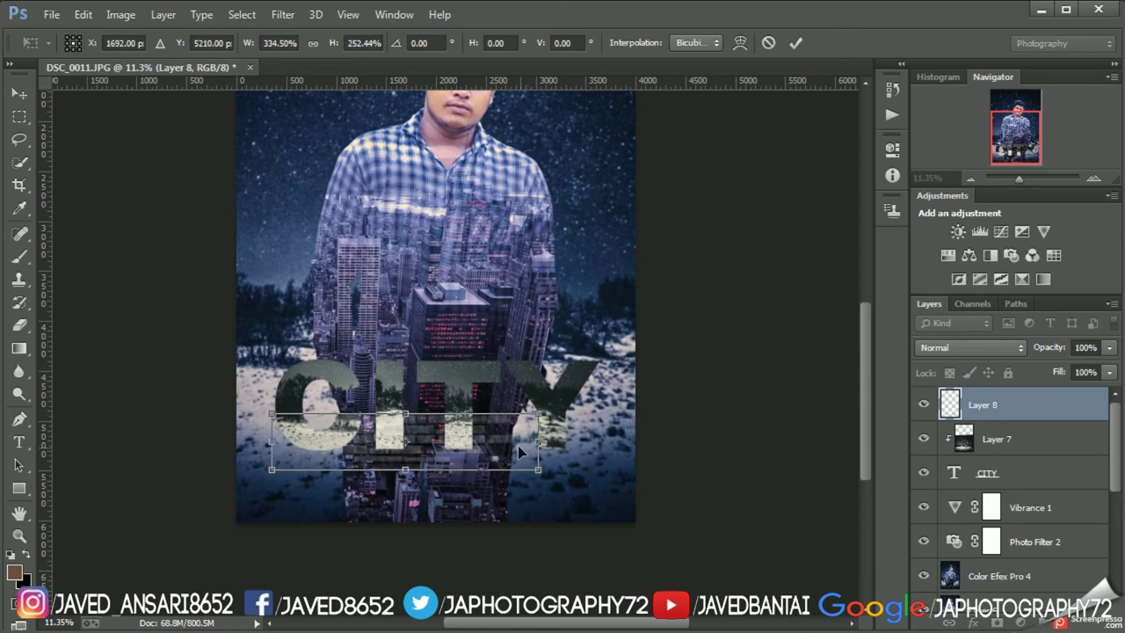
pyautogui.press('Return')
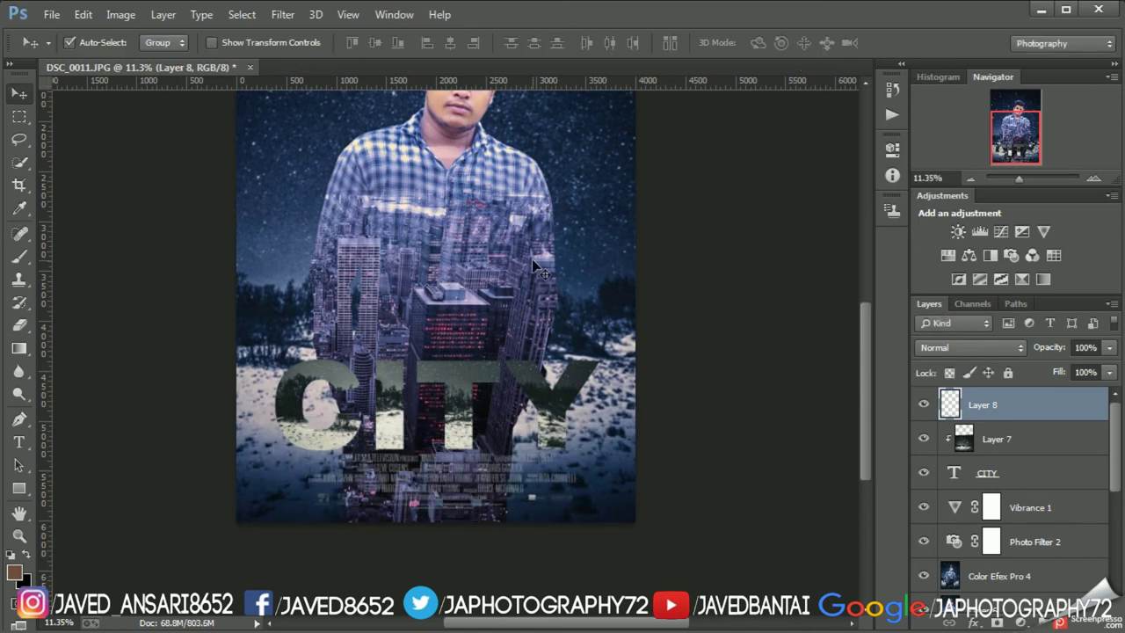
pyautogui.click(82, 14)
pyautogui.moveTo(146, 59)
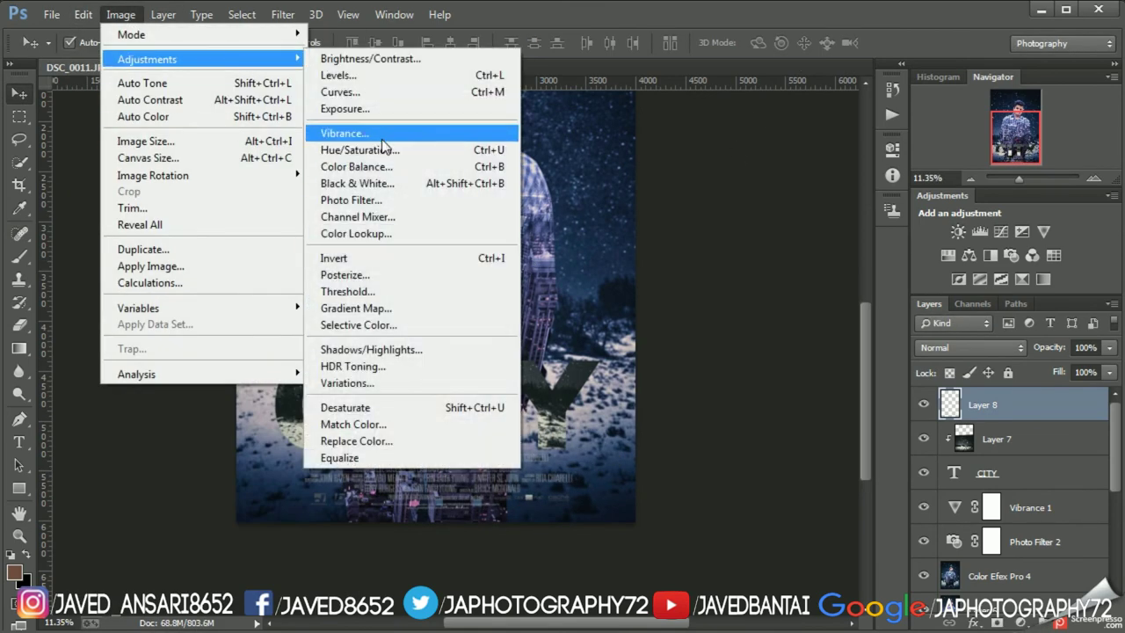
# - Give the credits a strong Vibrance boost
pyautogui.click(421, 135)
pyautogui.press('Escape')
pyautogui.click(120, 14)
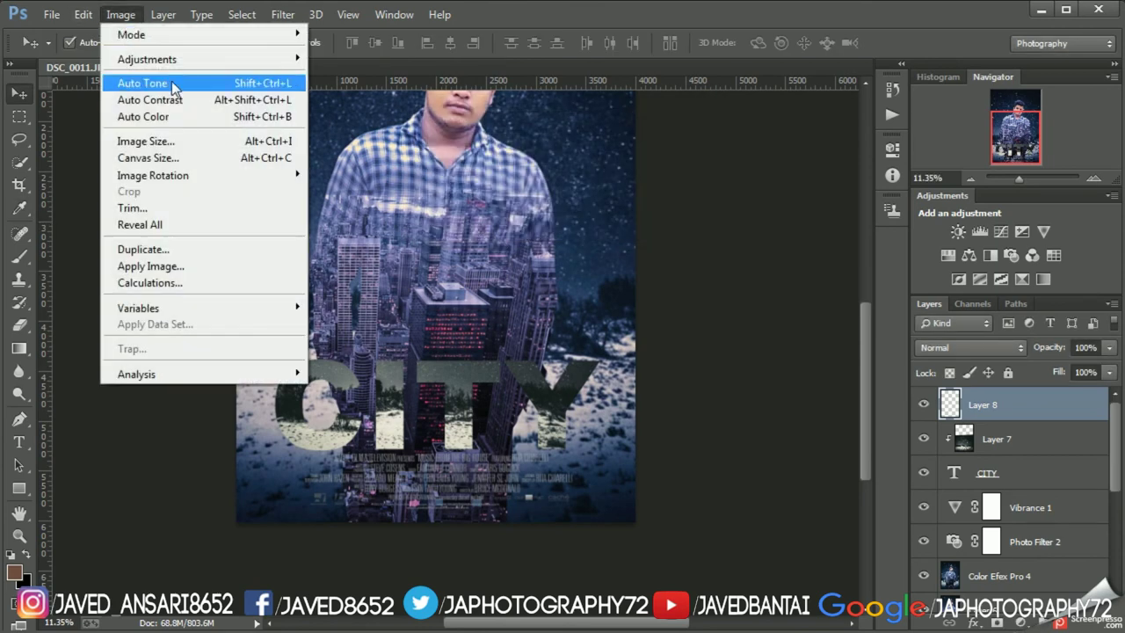
pyautogui.click(422, 134)
pyautogui.moveTo(521, 167); pyautogui.dragTo(603, 176)
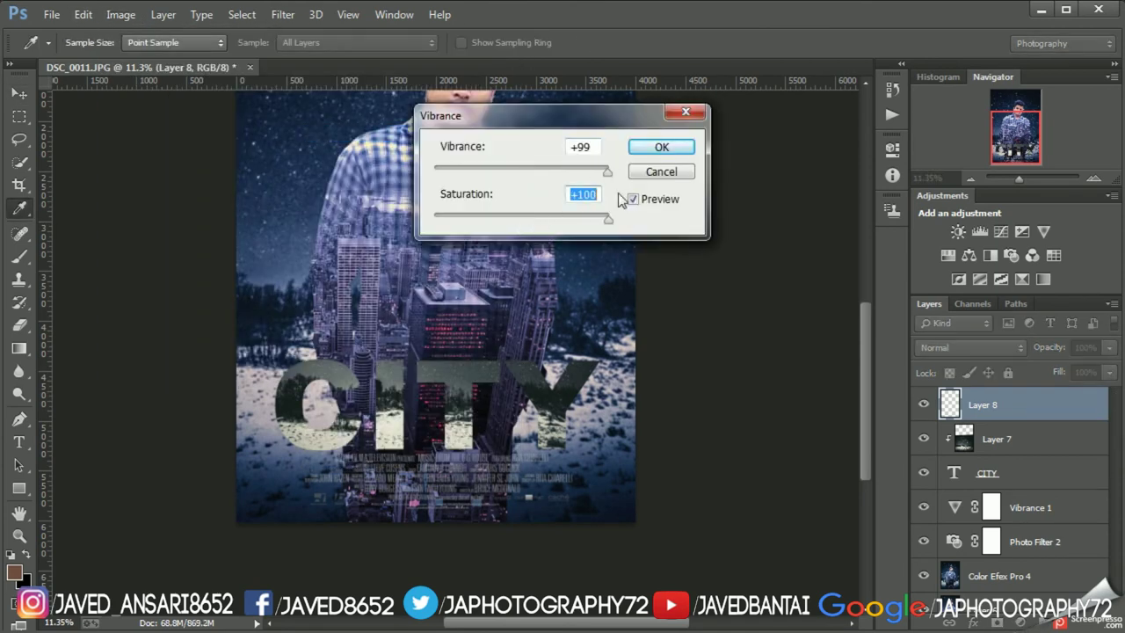
pyautogui.click(654, 147)
# - Convert the credits to black and white and brighten their midtones with Curves
pyautogui.click(120, 14)
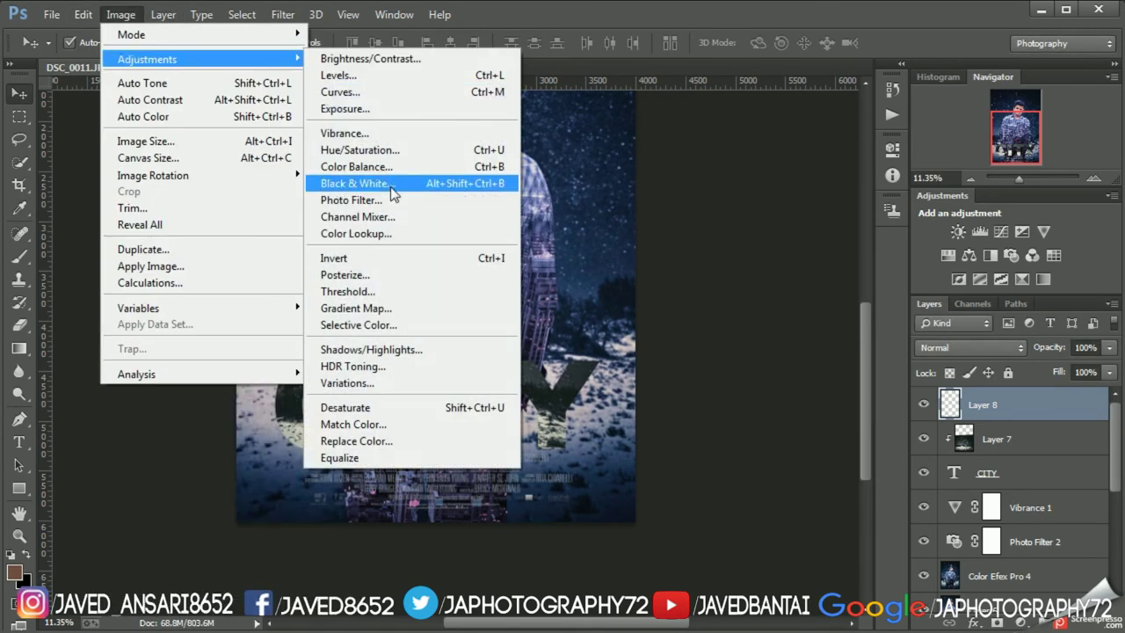
pyautogui.click(407, 183)
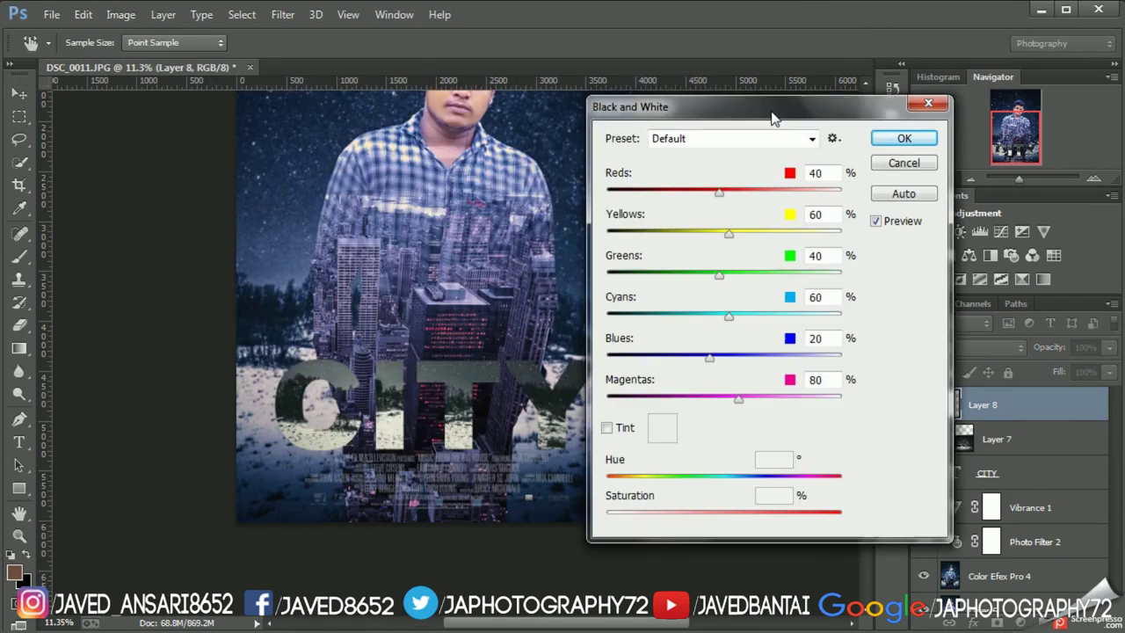
pyautogui.moveTo(771, 116); pyautogui.dragTo(800, 98)
pyautogui.click(931, 120)
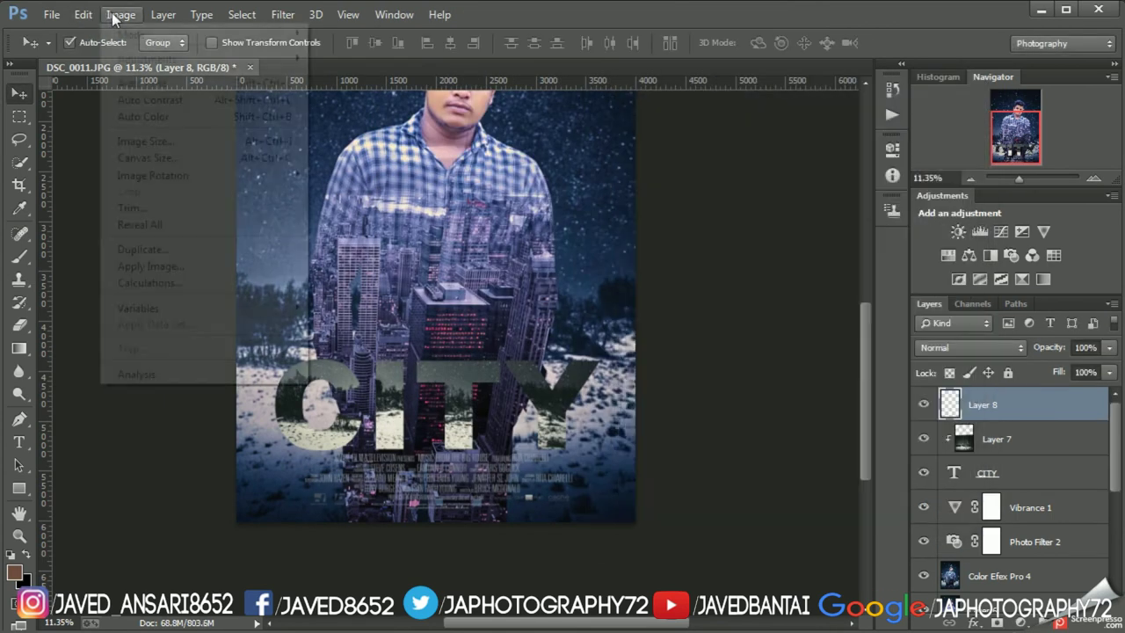
pyautogui.click(120, 14)
pyautogui.click(343, 91)
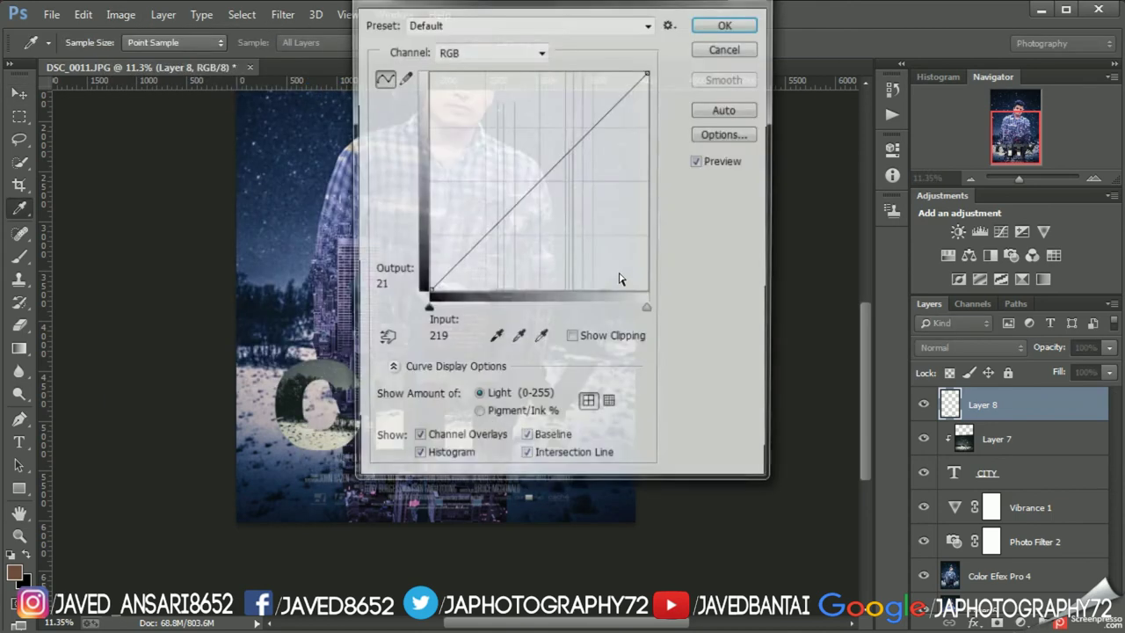
pyautogui.moveTo(529, 191); pyautogui.dragTo(530, 177)
pyautogui.click(727, 23)
# - Apply another Vibrance adjustment and return to the Move tool
pyautogui.click(121, 14)
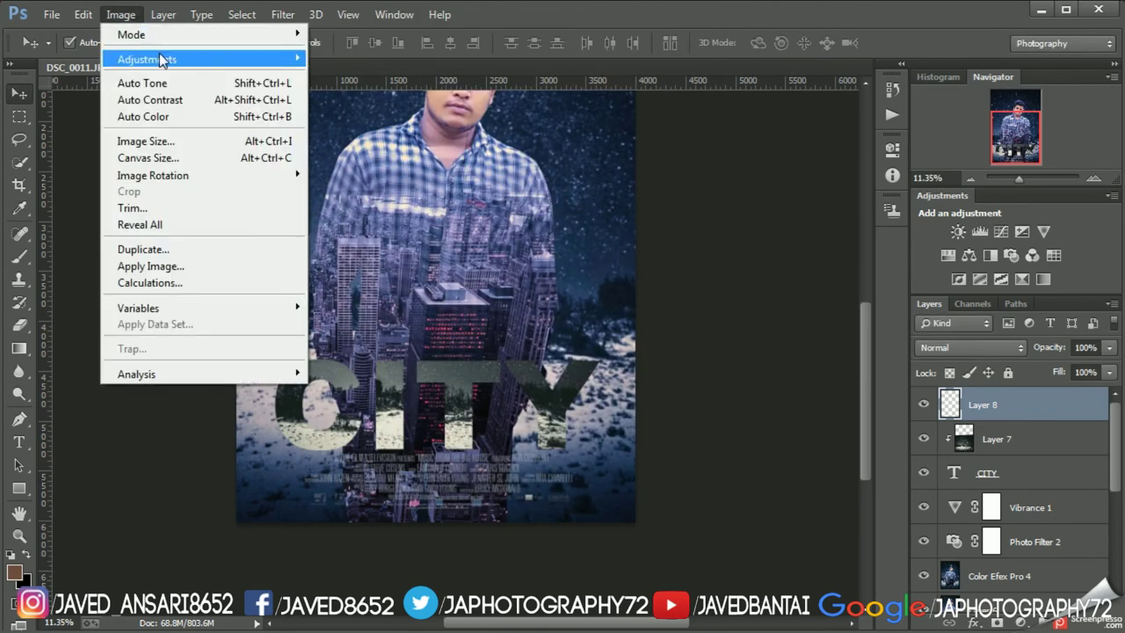
pyautogui.click(518, 206)
pyautogui.press('Return')
pyautogui.press('v')
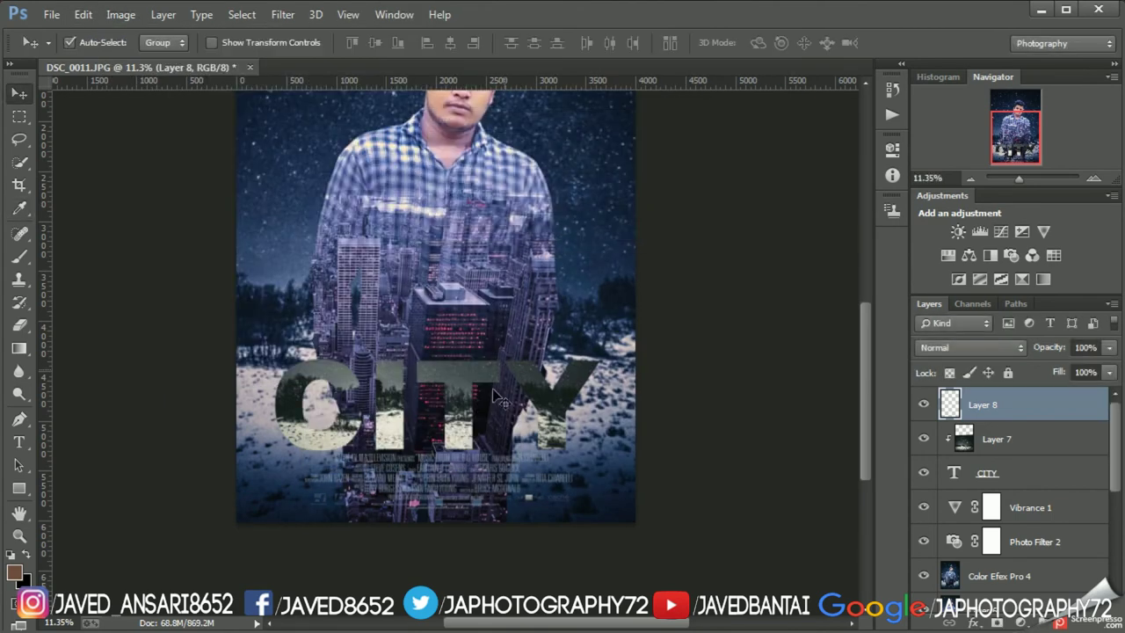
pyautogui.scroll(2, 468, 450)
pyautogui.scroll(3, 468, 450)
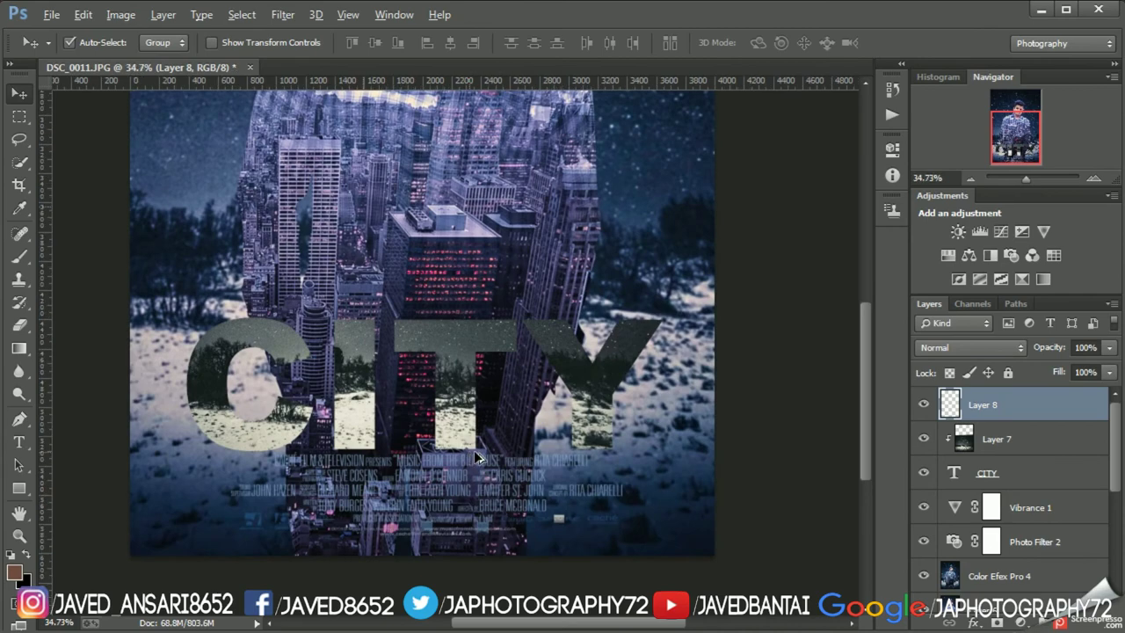
pyautogui.scroll(3, 468, 450)
pyautogui.scroll(-2, 672, 423)
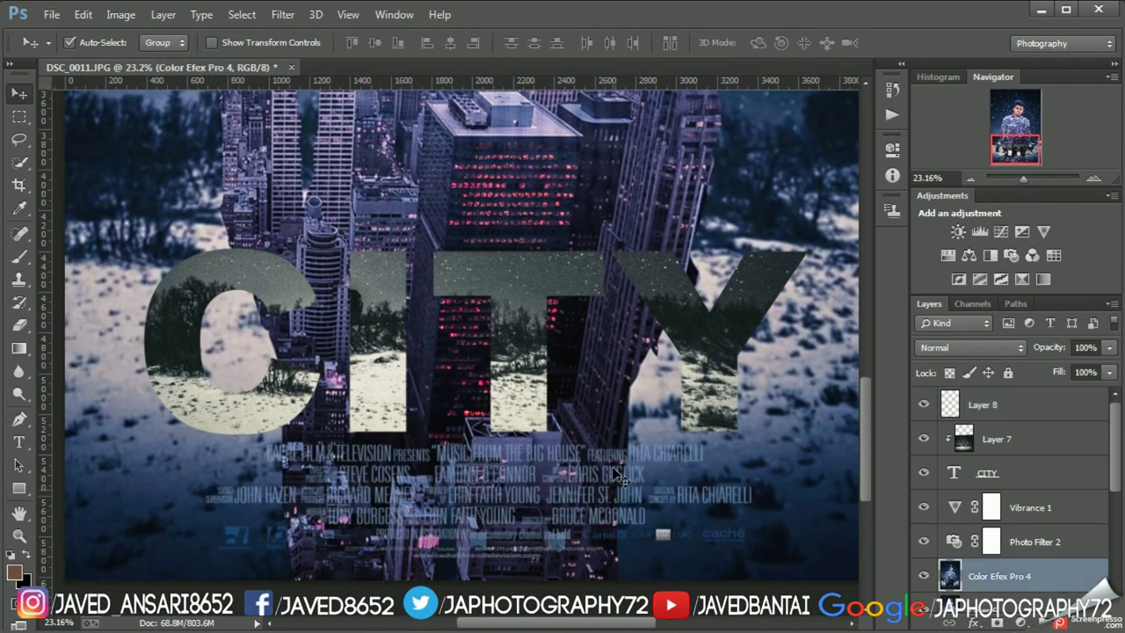
pyautogui.hscroll(-2, 646, 363)
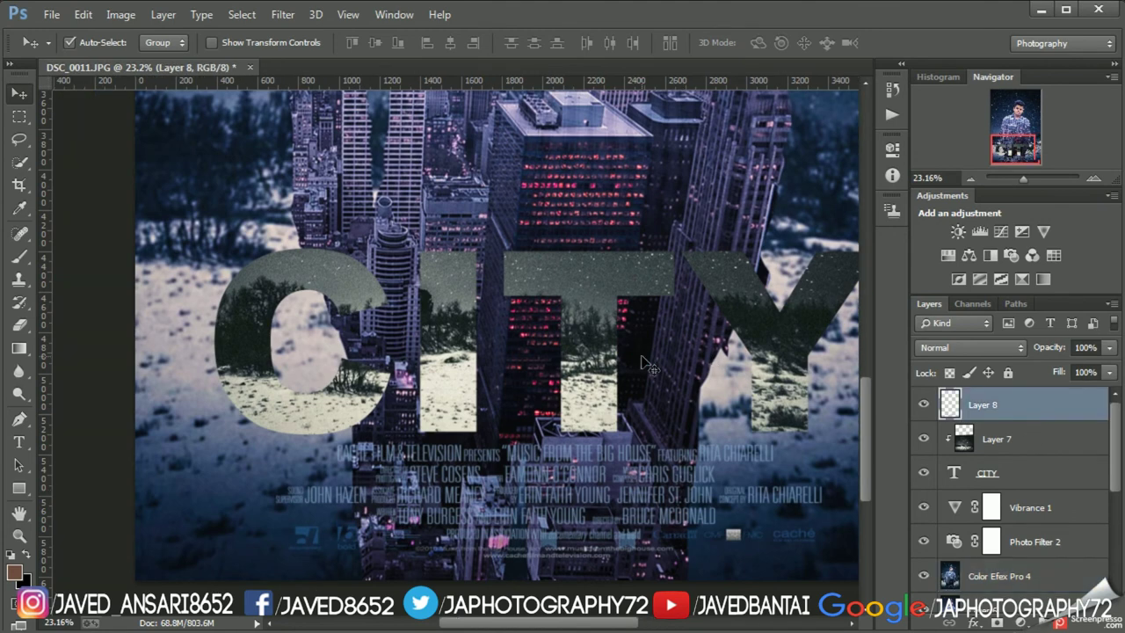
# - Hide and delete the clipped landscape Layer 7, leaving CITY solid white
pyautogui.click(923, 439)
pyautogui.scroll(-3, 568, 293)
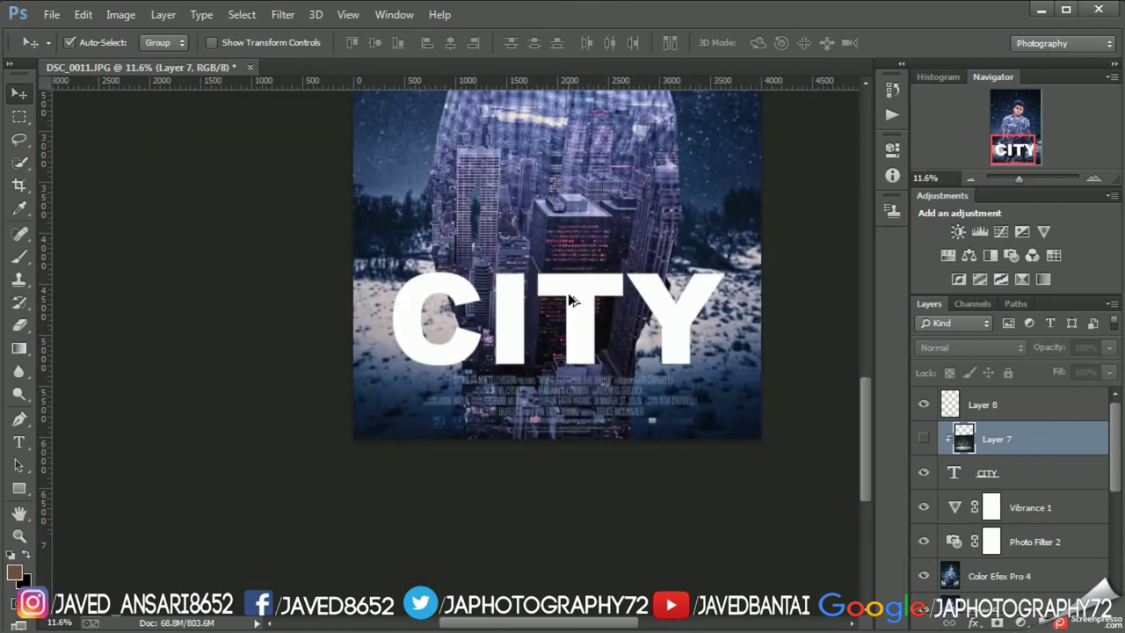
pyautogui.scroll(-3, 567, 293)
pyautogui.rightClick(991, 448)
pyautogui.click(800, 94)
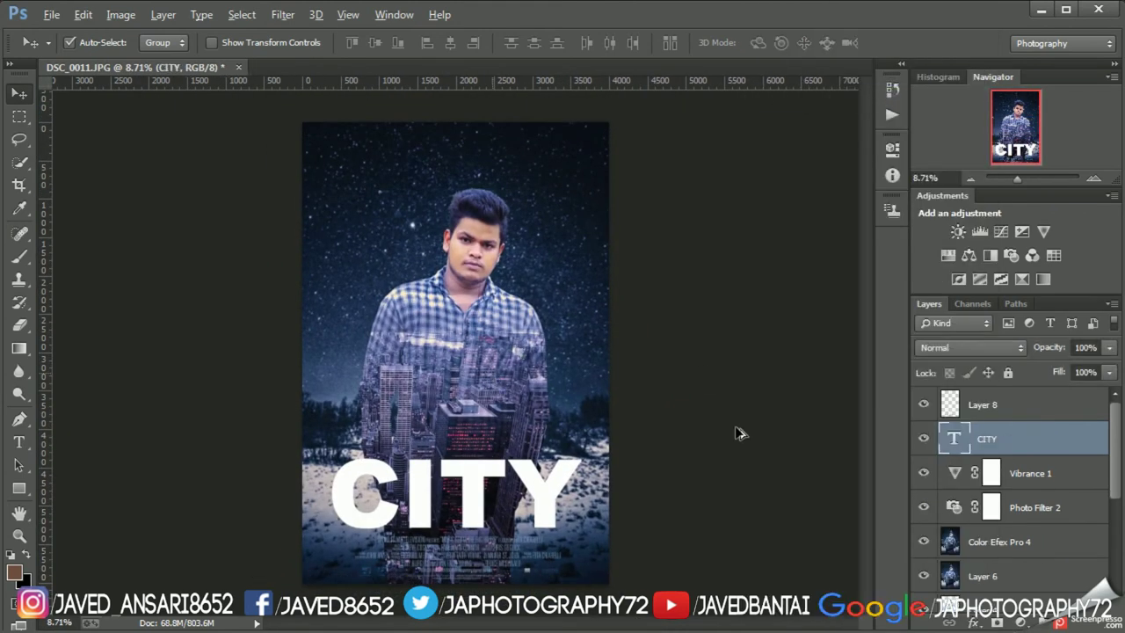
# - Move the CITY title slightly lower while the credits layer is temporarily hidden
pyautogui.click(983, 404)
pyautogui.click(923, 404)
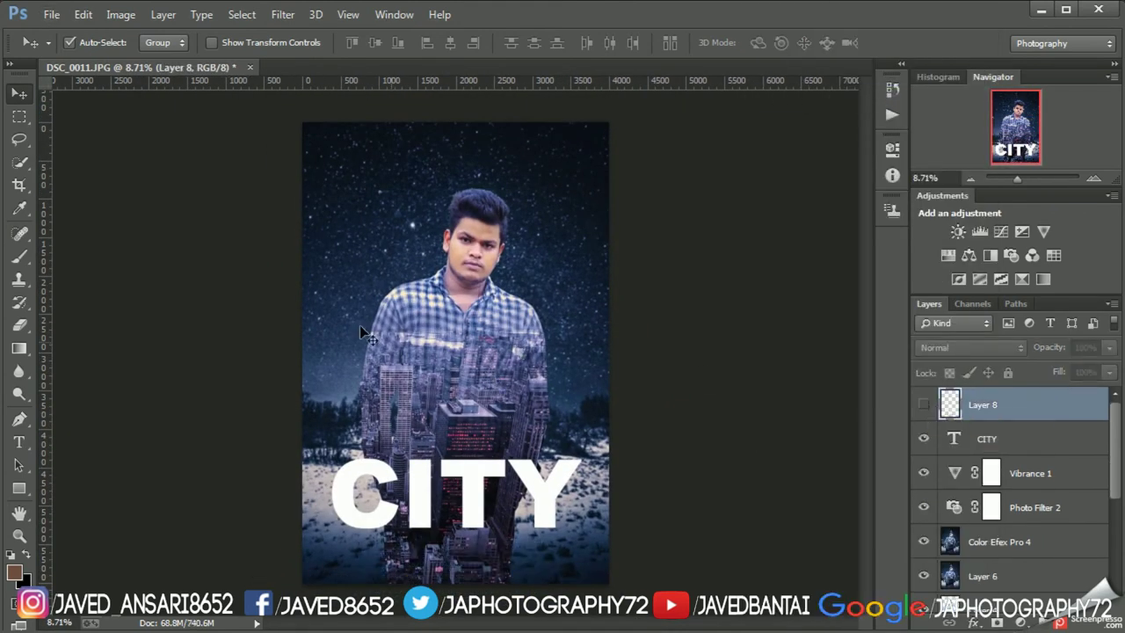
pyautogui.moveTo(540, 481)
pyautogui.mouseDown()
pyautogui.moveTo(533, 508)
pyautogui.moveTo(534, 488)
pyautogui.mouseUp()
pyautogui.hotkey('alt', ']')
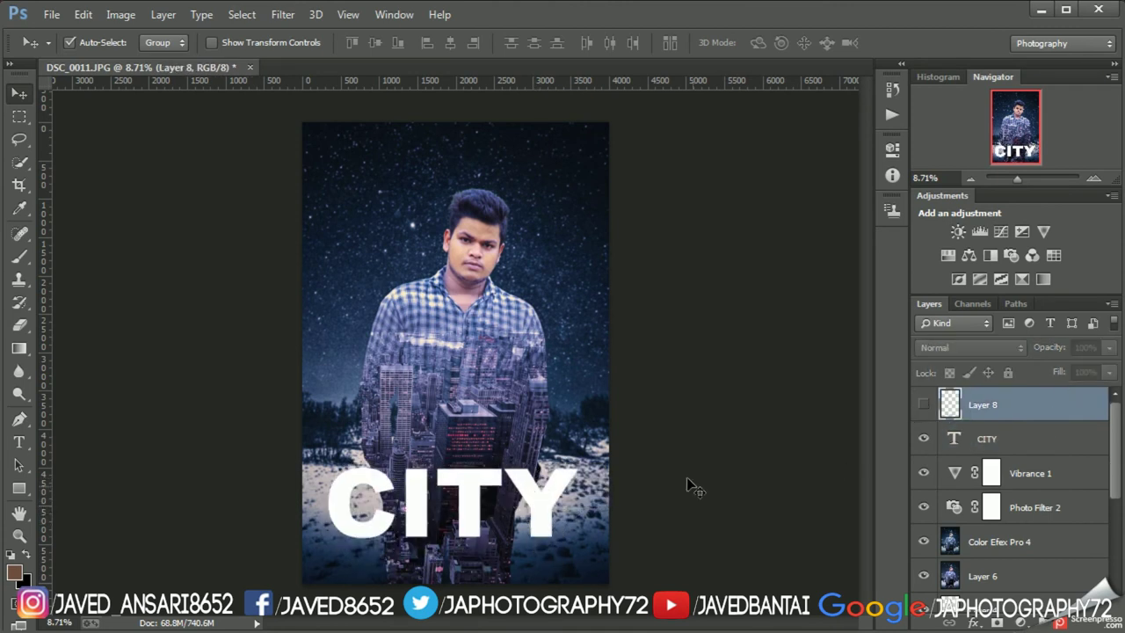
pyautogui.click(924, 403)
pyautogui.click(923, 403)
# - Shrink the credits block to about half size
pyautogui.hotkey('ctrl', 't')
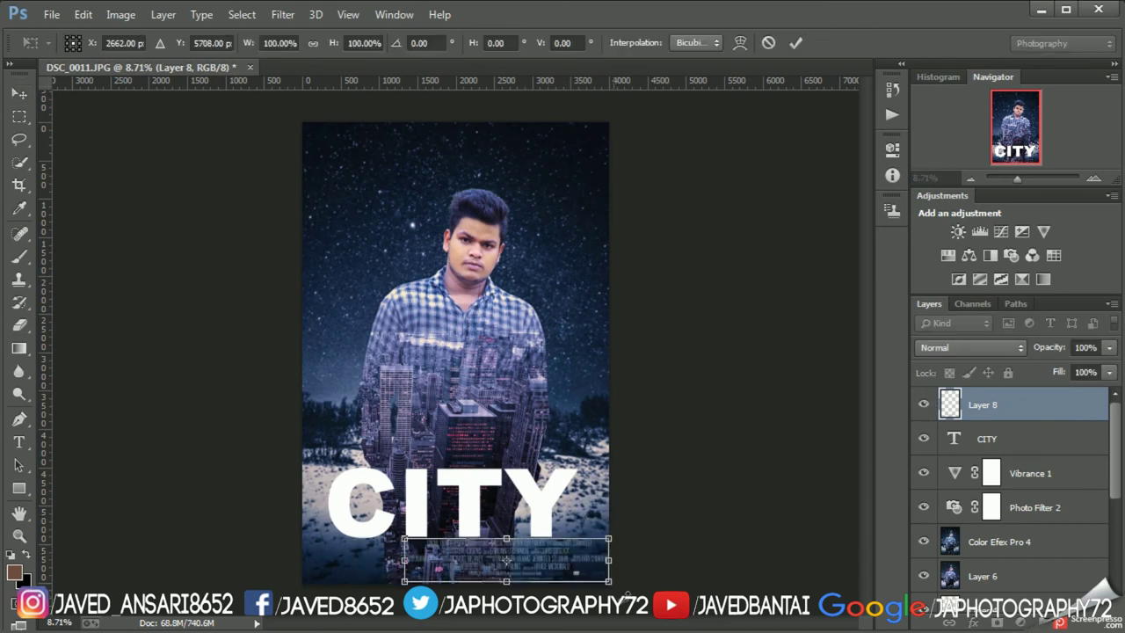
pyautogui.moveTo(605, 579); pyautogui.dragTo(515, 567)
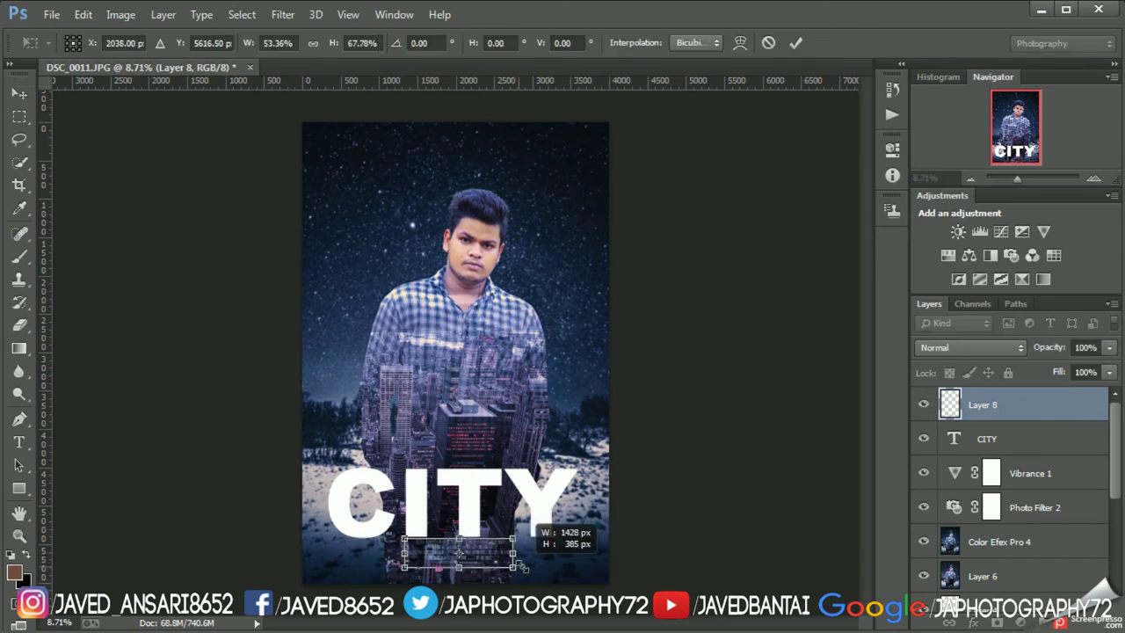
pyautogui.click(797, 46)
pyautogui.scroll(3, 650, 563)
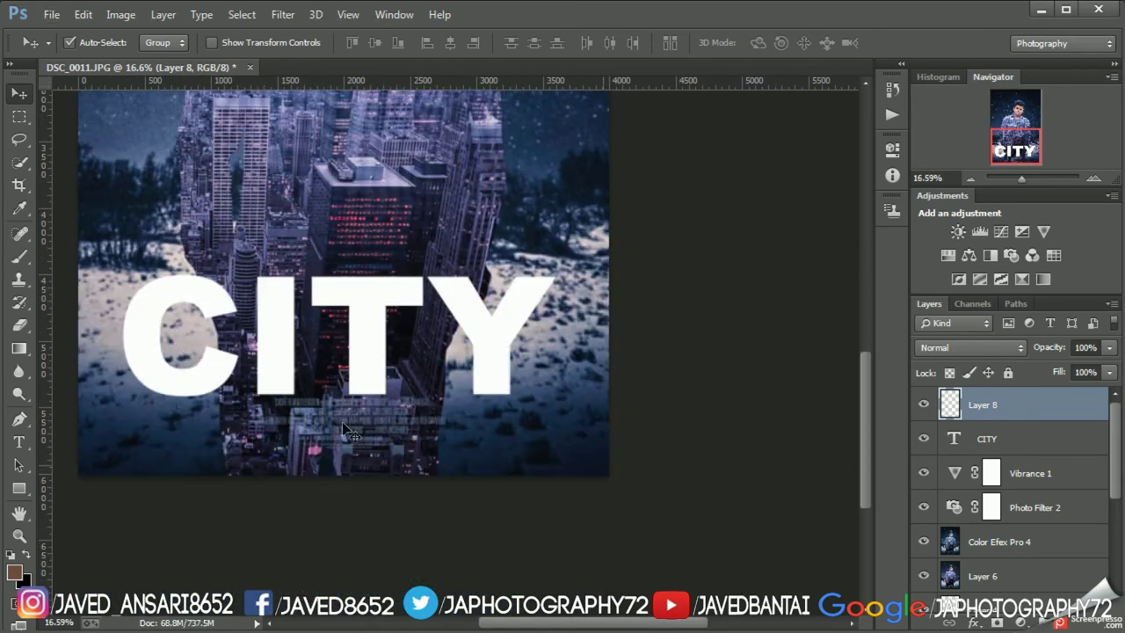
pyautogui.scroll(1, 343, 429)
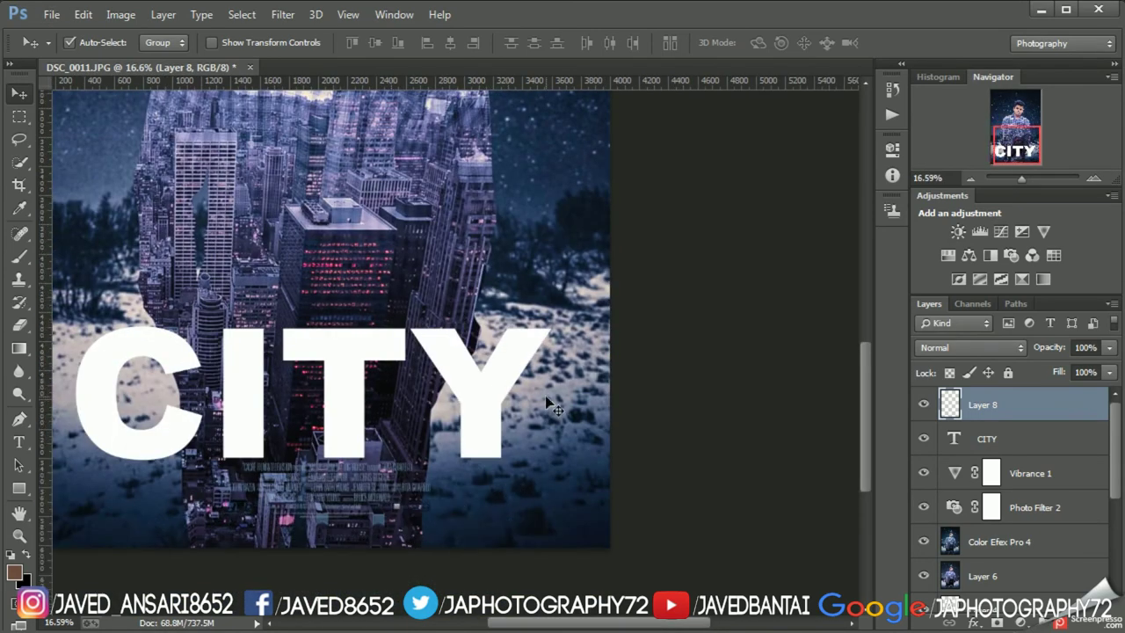
# - Shift the credits block right beneath CITY with a drag and five Shift+Right nudges
pyautogui.moveTo(333, 477); pyautogui.dragTo(378, 476)
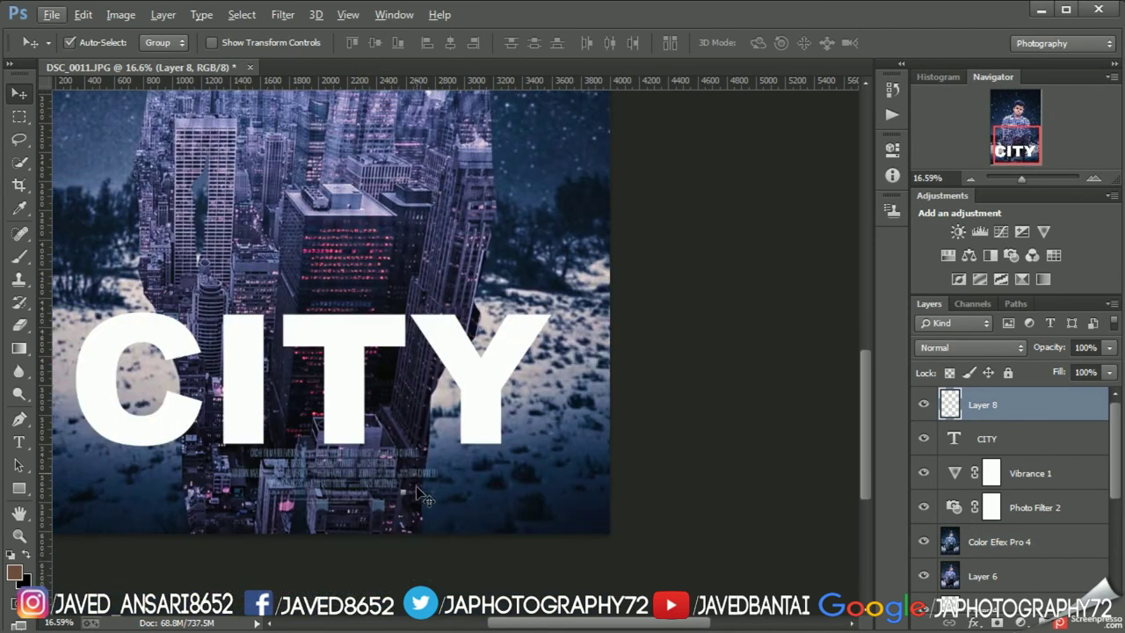
pyautogui.scroll(-1, 352, 474)
pyautogui.hotkey('shift', 'Right')
pyautogui.hotkey('shift', 'Right')
pyautogui.hotkey('shift', 'Right')
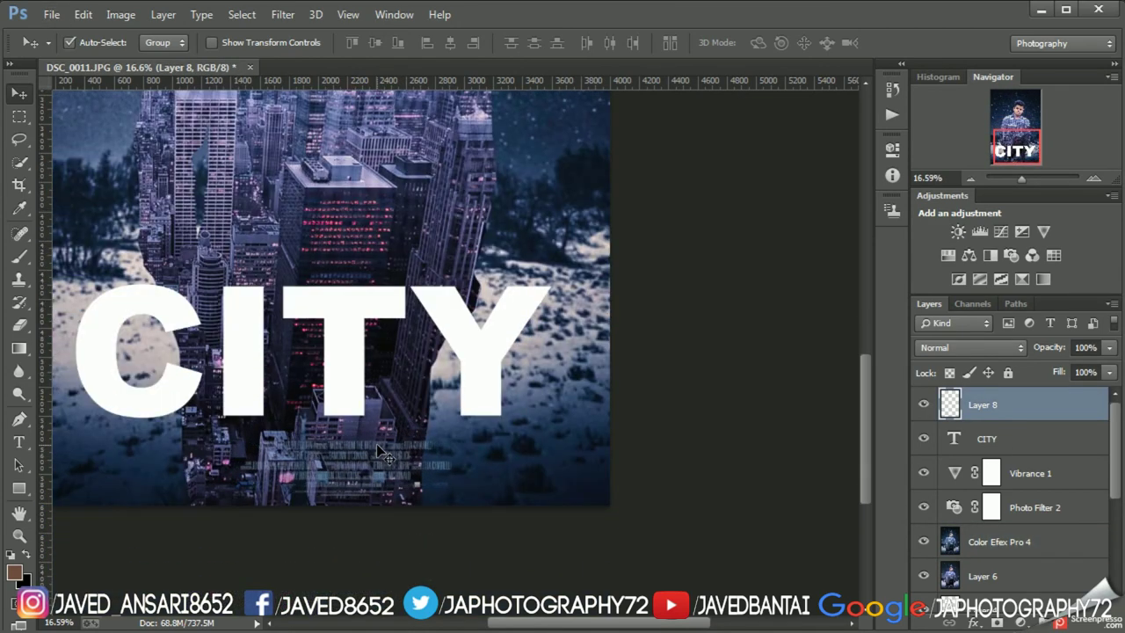
pyautogui.hotkey('shift', 'Right')
pyautogui.hotkey('shift', 'Right')
pyautogui.hotkey('shift', 'Right')
pyautogui.hotkey('shift', 'Right')
pyautogui.hotkey('shift', 'Right')
pyautogui.hotkey('shift', 'Right')
pyautogui.hotkey('shift', 'Right')
pyautogui.hotkey('shift', 'Right')
pyautogui.hotkey('shift', 'Right')
pyautogui.hotkey('shift', 'Right')
pyautogui.hotkey('shift', 'Right')
pyautogui.hotkey('shift', 'Right')
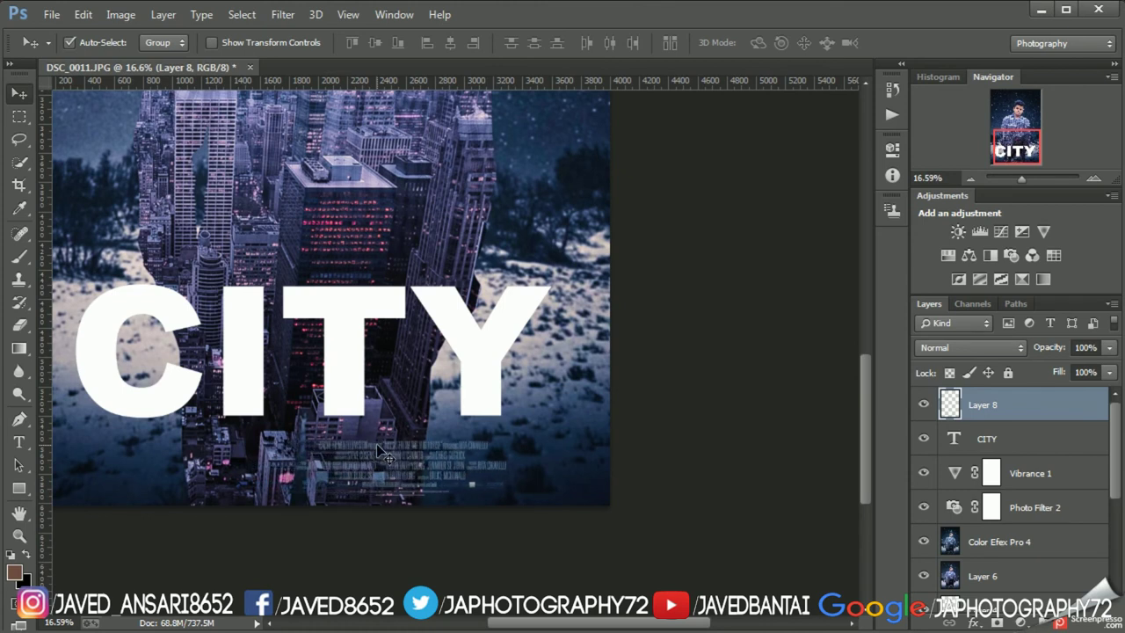
pyautogui.hotkey('shift', 'Right')
pyautogui.hotkey('shift', 'Right')
pyautogui.hotkey('shift', 'Right')
pyautogui.hotkey('shift', 'Right')
pyautogui.hotkey('shift', 'Right')
pyautogui.hotkey('shift', 'Right')
pyautogui.hotkey('shift', 'Right')
pyautogui.hotkey('shift', 'Right')
pyautogui.hotkey('shift', 'Right')
pyautogui.hotkey('shift', 'Right')
pyautogui.hotkey('shift', 'Right')
pyautogui.hotkey('shift', 'Right')
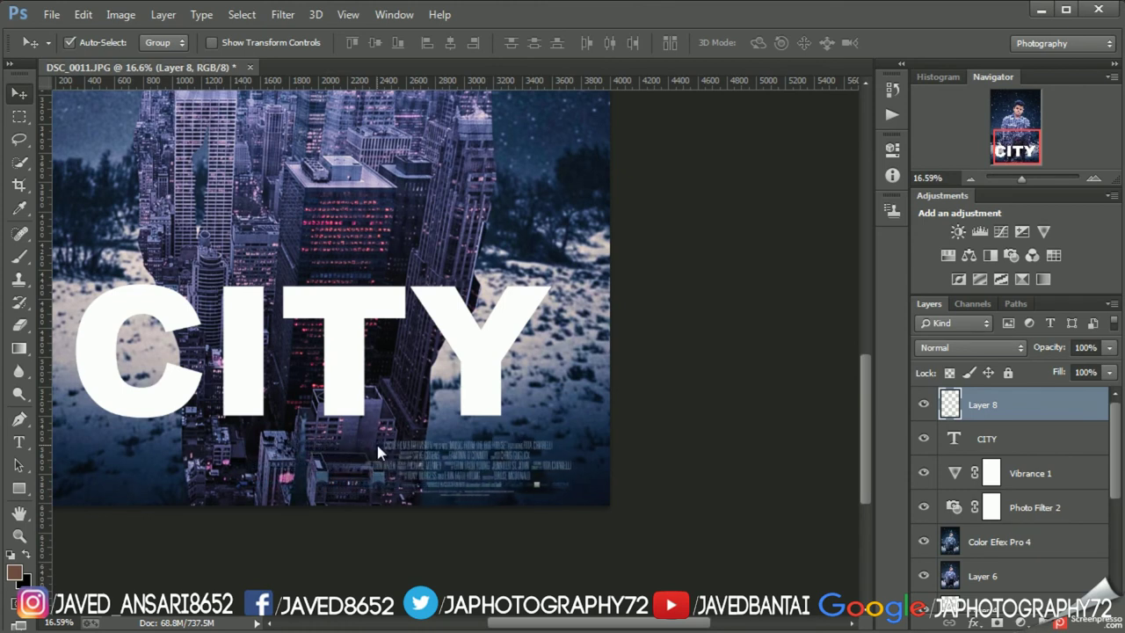
pyautogui.hotkey('shift', 'Right')
pyautogui.hotkey('shift', 'Right')
pyautogui.hotkey('shift', 'Right')
pyautogui.hotkey('shift', 'Right')
pyautogui.hotkey('shift', 'Right')
pyautogui.hotkey('shift', 'Right')
pyautogui.hotkey('shift', 'Right')
pyautogui.hotkey('shift', 'Right')
pyautogui.hotkey('shift', 'Right')
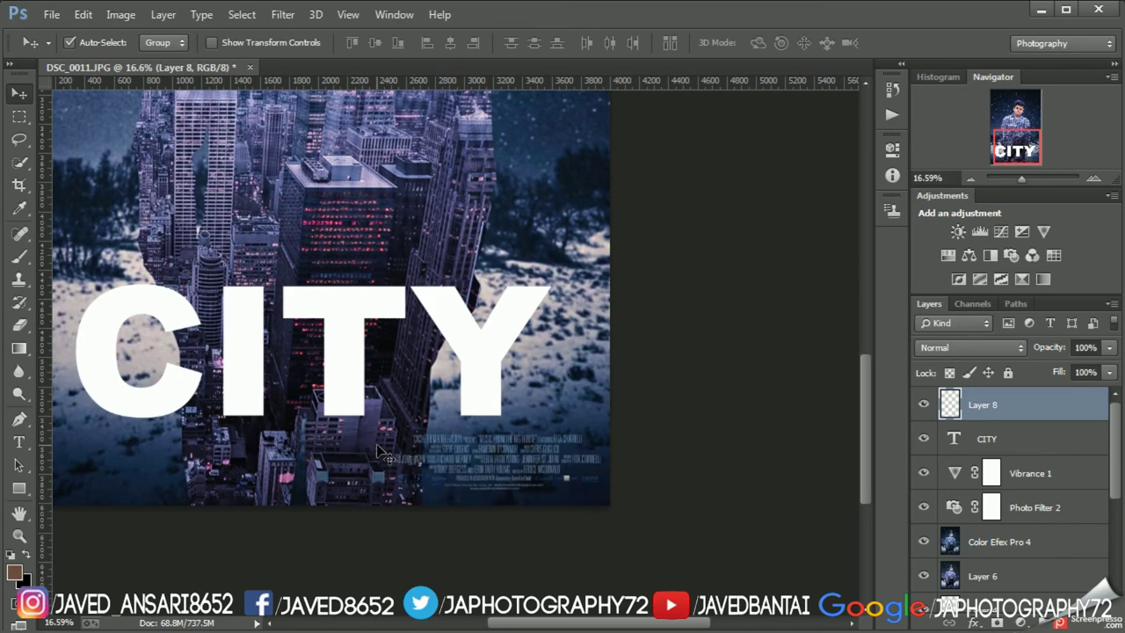
pyautogui.hotkey('shift', 'Right')
pyautogui.hotkey('shift', 'Right')
pyautogui.hotkey('shift', 'Right')
# - Add a new empty layer and draw a rectangular selection around the title area
pyautogui.hotkey('ctrl', '0')
pyautogui.hotkey('ctrl', 'shift', 'alt', 'n')
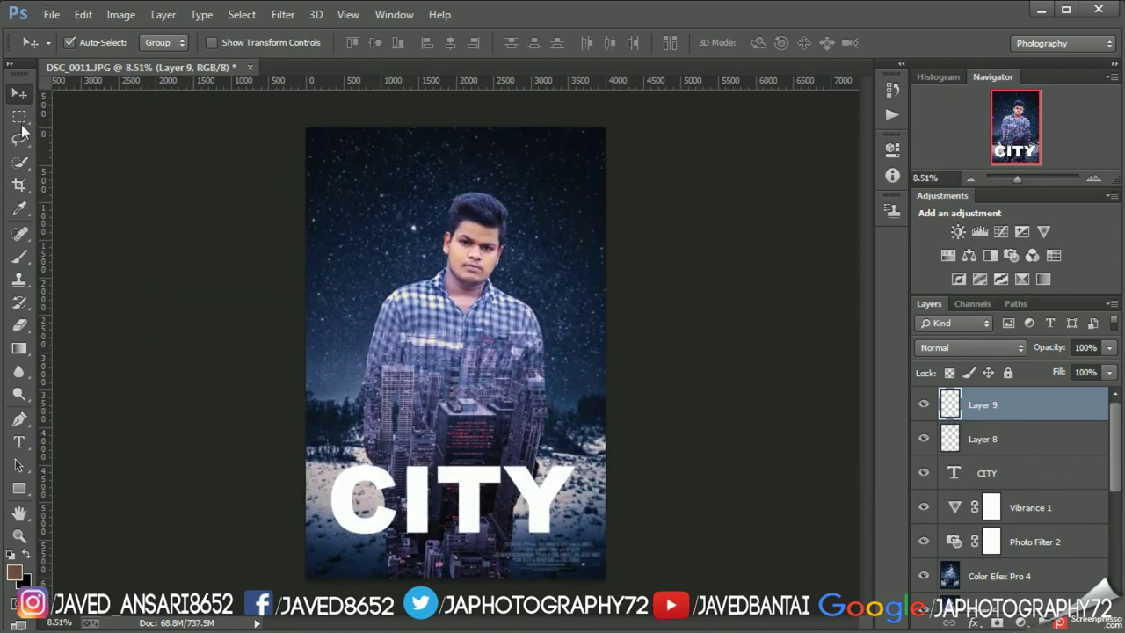
pyautogui.press('m')
pyautogui.scroll(2, 319, 196)
pyautogui.scroll(1, 243, 243)
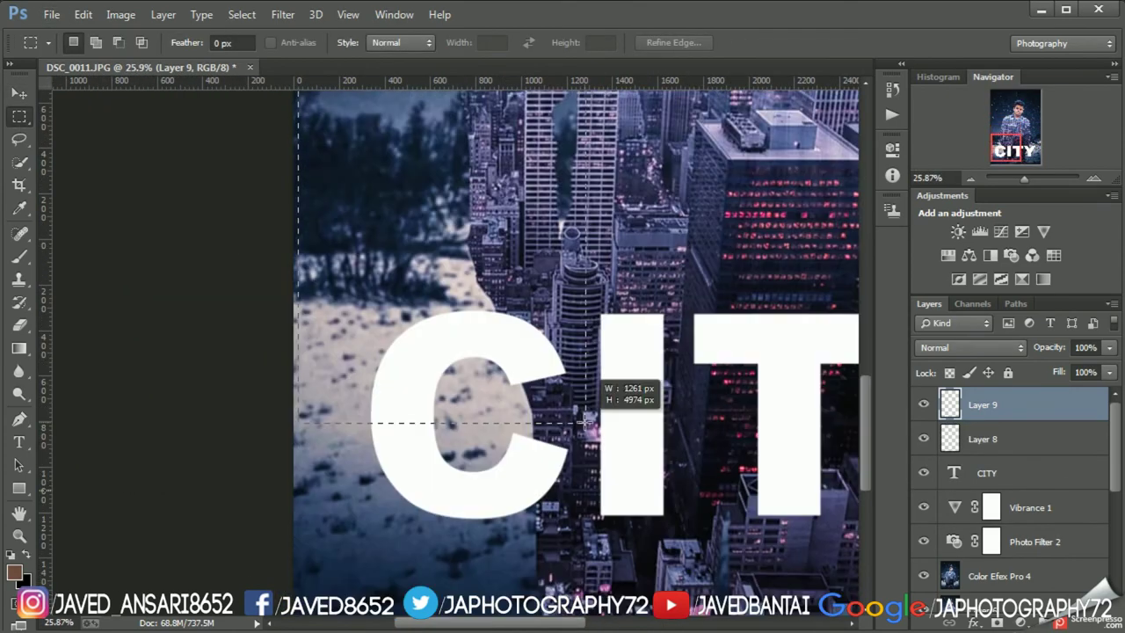
pyautogui.scroll(-3, 603, 414)
pyautogui.moveTo(515, 491); pyautogui.dragTo(740, 279)
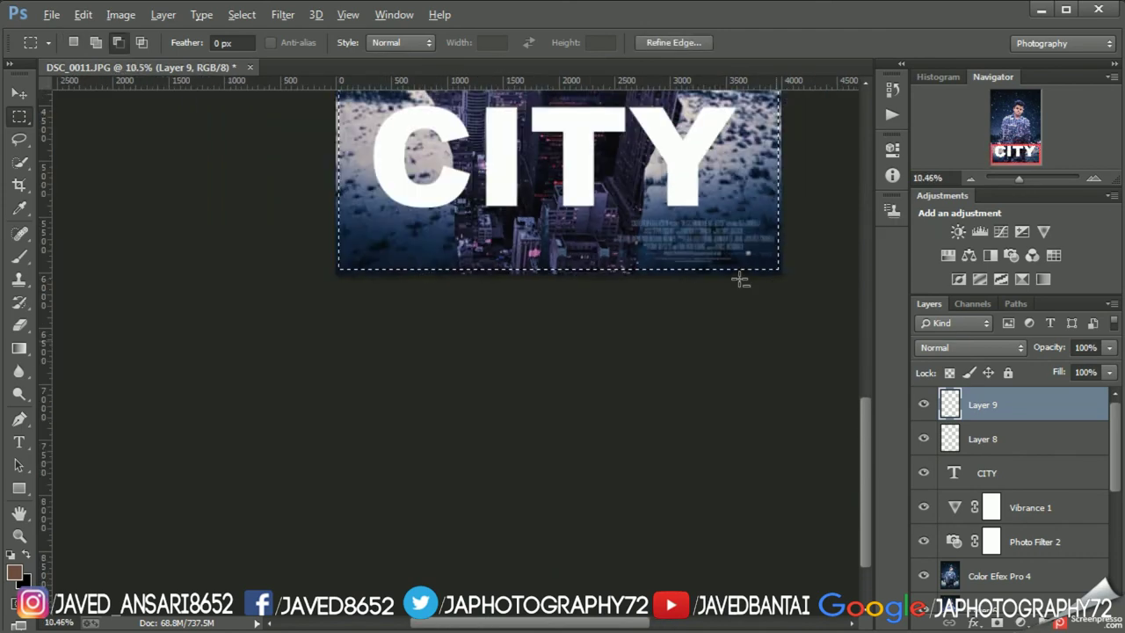
# - Select the whole canvas, fill it with white in Soft Light mode, and deselect
pyautogui.hotkey('ctrl', '0')
pyautogui.click(242, 14)
pyautogui.click(246, 83)
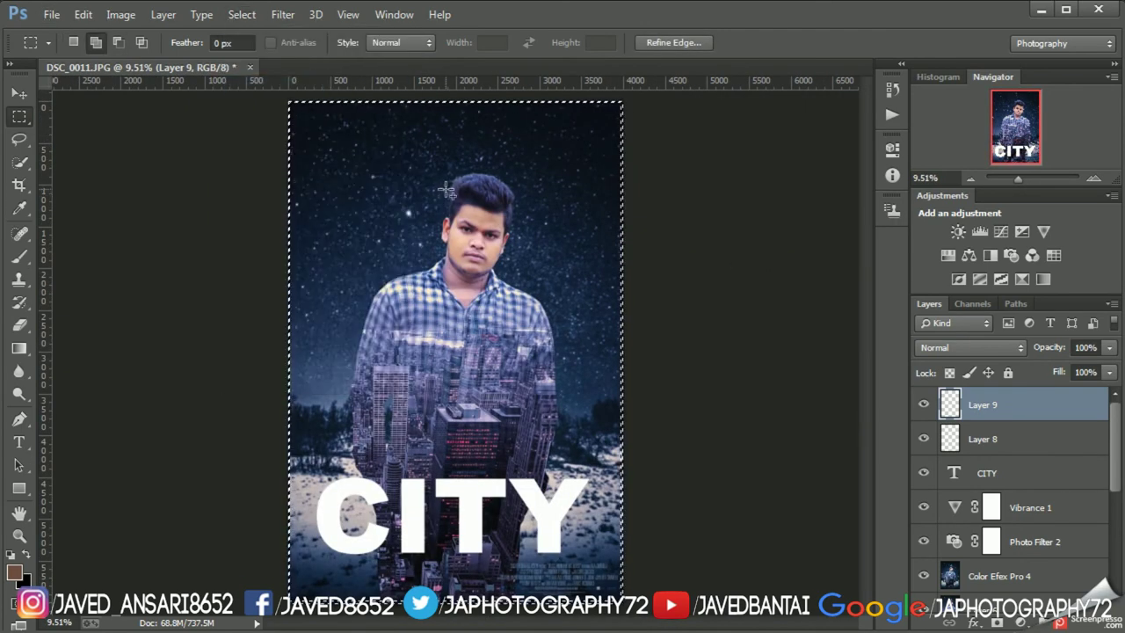
pyautogui.hotkey('shift', 'F5')
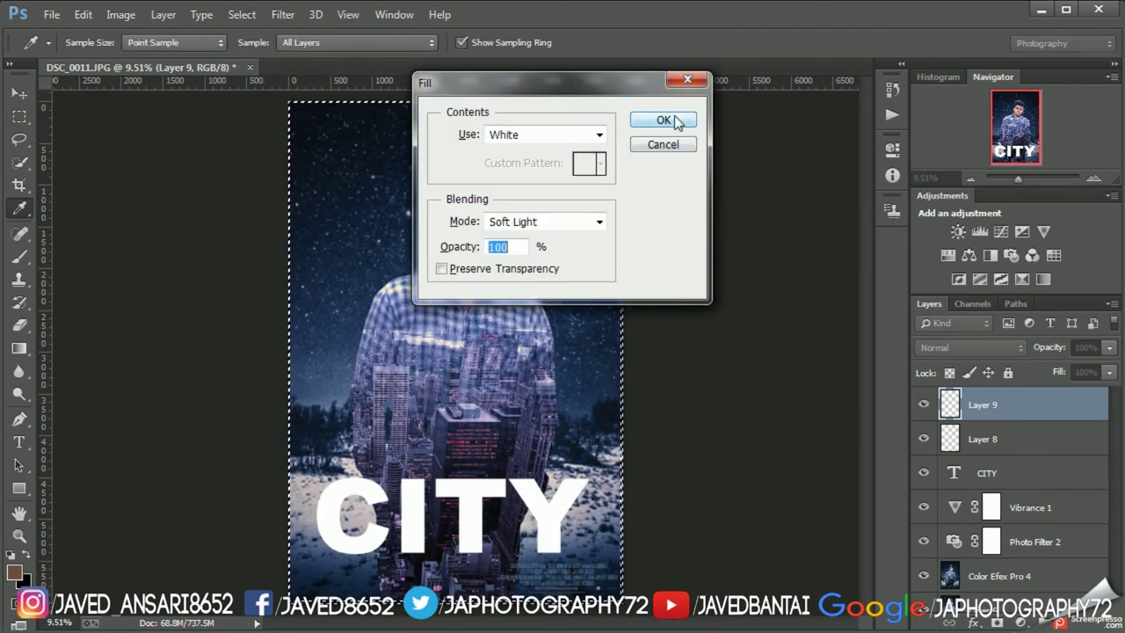
pyautogui.click(665, 118)
pyautogui.hotkey('ctrl', 'd')
# - Set the new layer to Soft Light blending and start a text layer beside the portrait
pyautogui.click(971, 347)
pyautogui.click(933, 119)
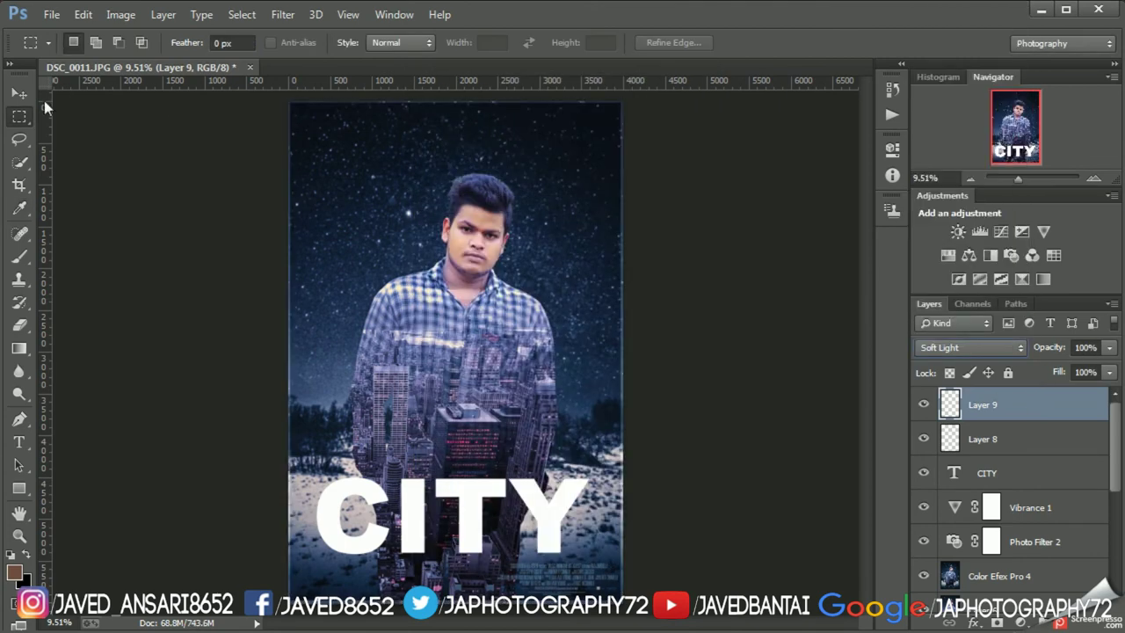
pyautogui.press('t')
pyautogui.click(326, 334)
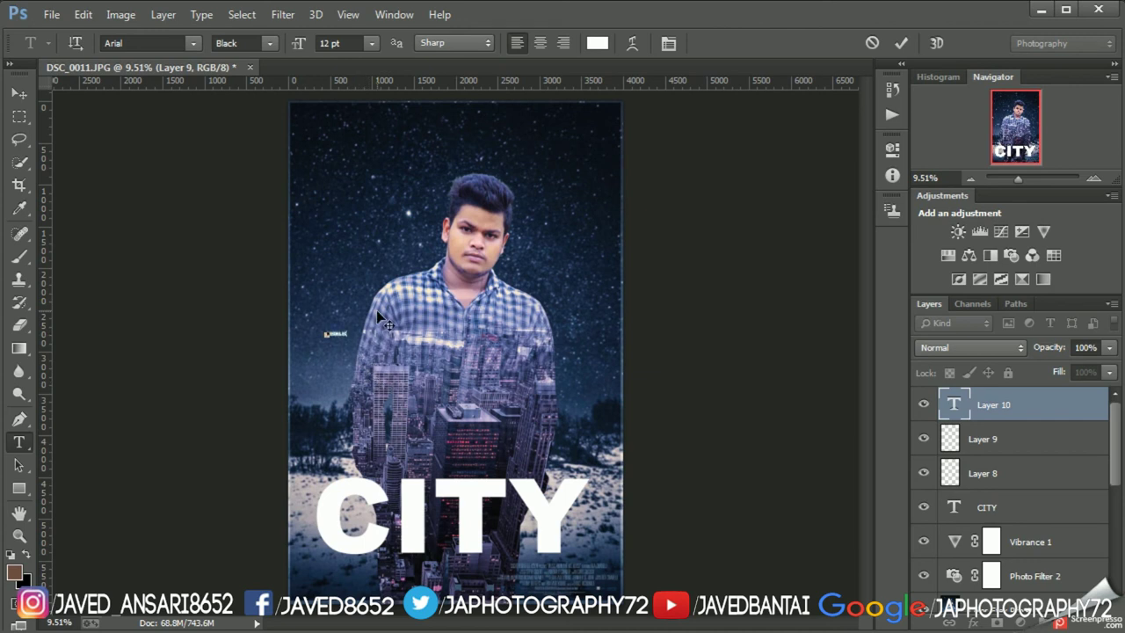
# - Enlarge the .HIGHLIGHT text to about 81 pt and move it below CITY
pyautogui.moveTo(384, 321); pyautogui.dragTo(450, 334)
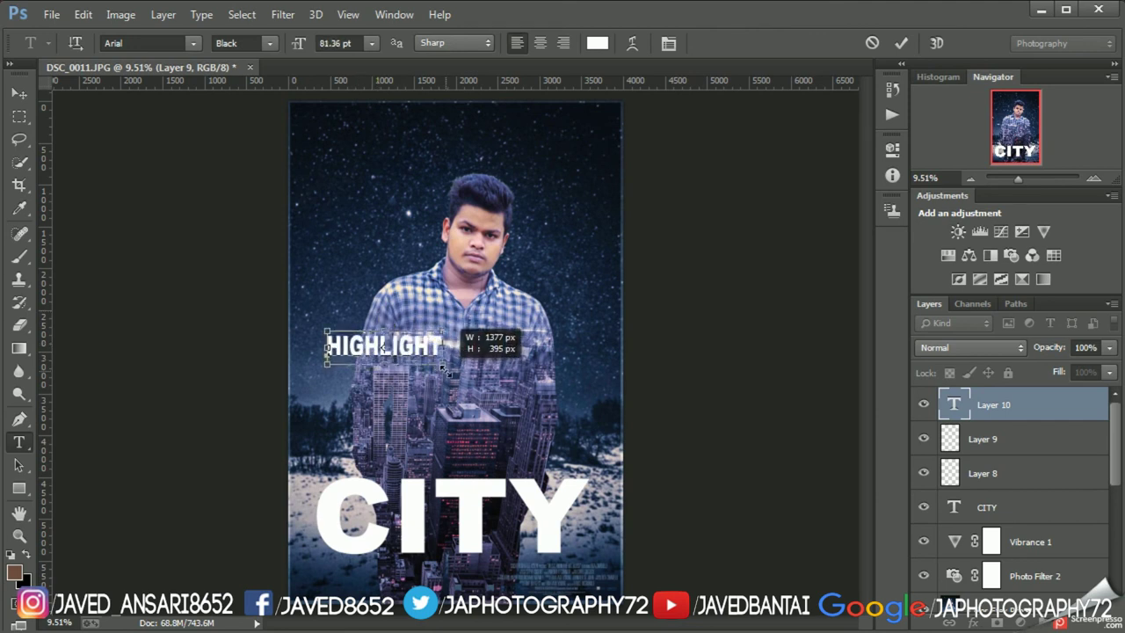
pyautogui.click(901, 42)
pyautogui.press('v')
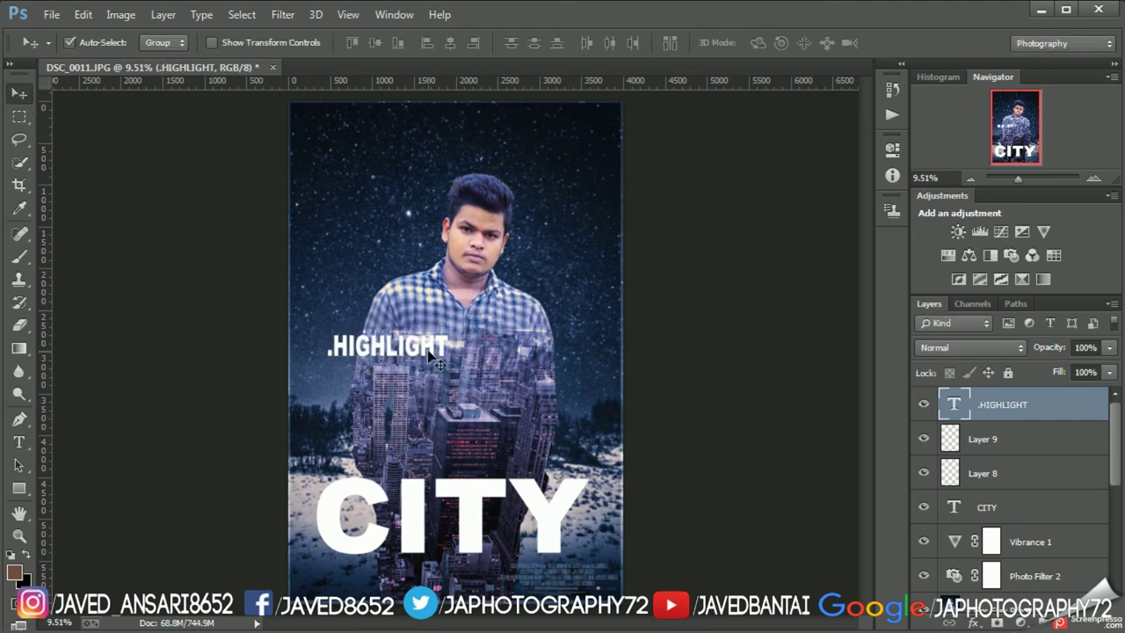
pyautogui.moveTo(431, 350)
pyautogui.mouseDown()
pyautogui.moveTo(433, 572)
pyautogui.moveTo(454, 573)
pyautogui.mouseUp()
# - Shrink the .HIGHLIGHT subtitle slightly and nudge it into alignment under CITY
pyautogui.scroll(2, 453, 573)
pyautogui.hotkey('ctrl', 't')
pyautogui.moveTo(472, 489)
pyautogui.mouseDown()
pyautogui.moveTo(429, 480)
pyautogui.moveTo(448, 489)
pyautogui.mouseUp()
pyautogui.press('Return')
pyautogui.hotkey('shift', 'Left')
pyautogui.hotkey('shift', 'Left')
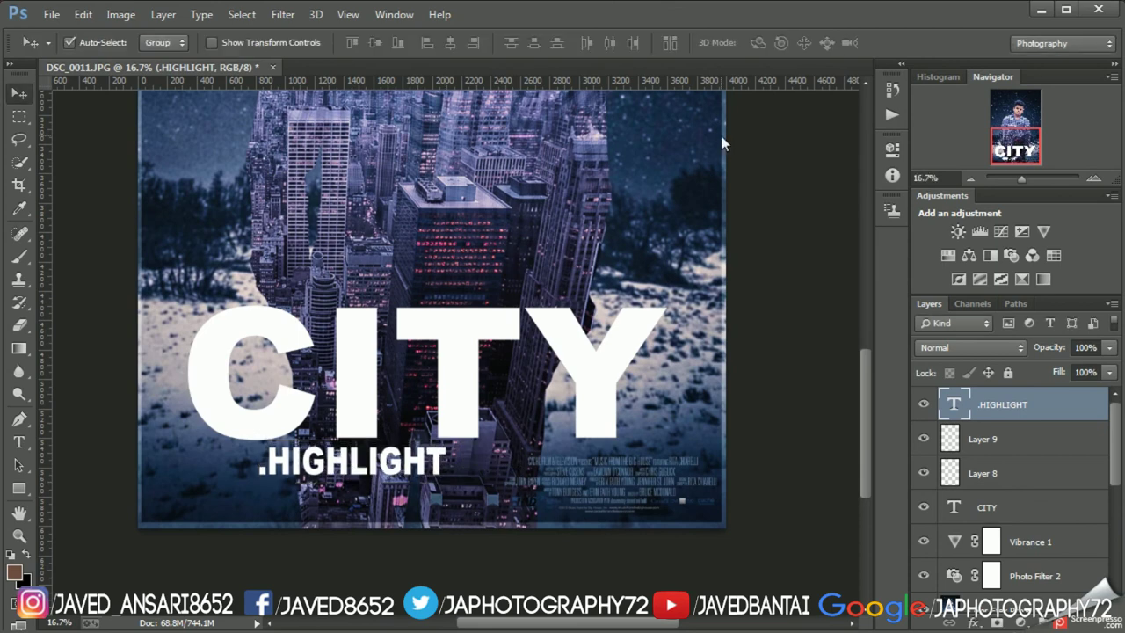
pyautogui.hotkey('shift', 'Left')
pyautogui.hotkey('shift', 'Left')
pyautogui.hotkey('shift', 'Left')
pyautogui.hotkey('shift', 'Left')
pyautogui.hotkey('shift', 'Left')
pyautogui.hotkey('shift', 'Left')
pyautogui.hotkey('shift', 'Left')
pyautogui.hotkey('shift', 'Left')
pyautogui.hotkey('shift', 'Left')
pyautogui.hotkey('shift', 'Left')
pyautogui.hotkey('shift', 'Left')
pyautogui.hotkey('shift', 'Left')
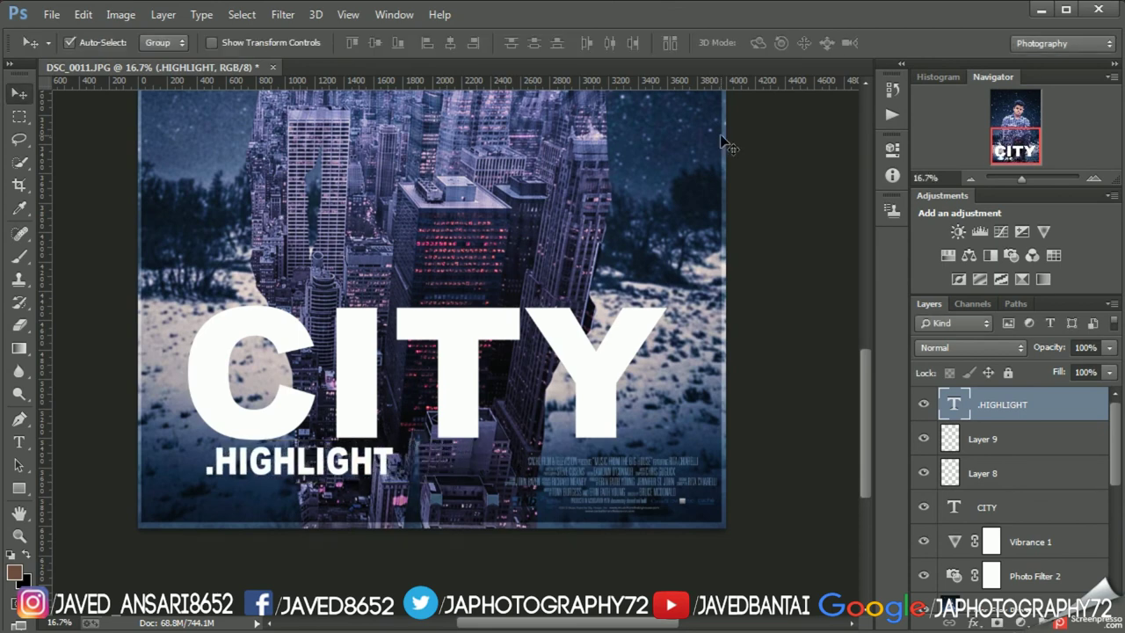
pyautogui.hotkey('shift', 'Left')
pyautogui.hotkey('shift', 'Left')
pyautogui.hotkey('shift', 'Left')
pyautogui.hotkey('shift', 'Left')
pyautogui.hotkey('shift', 'Left')
pyautogui.hotkey('shift', 'Left')
pyautogui.hotkey('ctrl', '0')
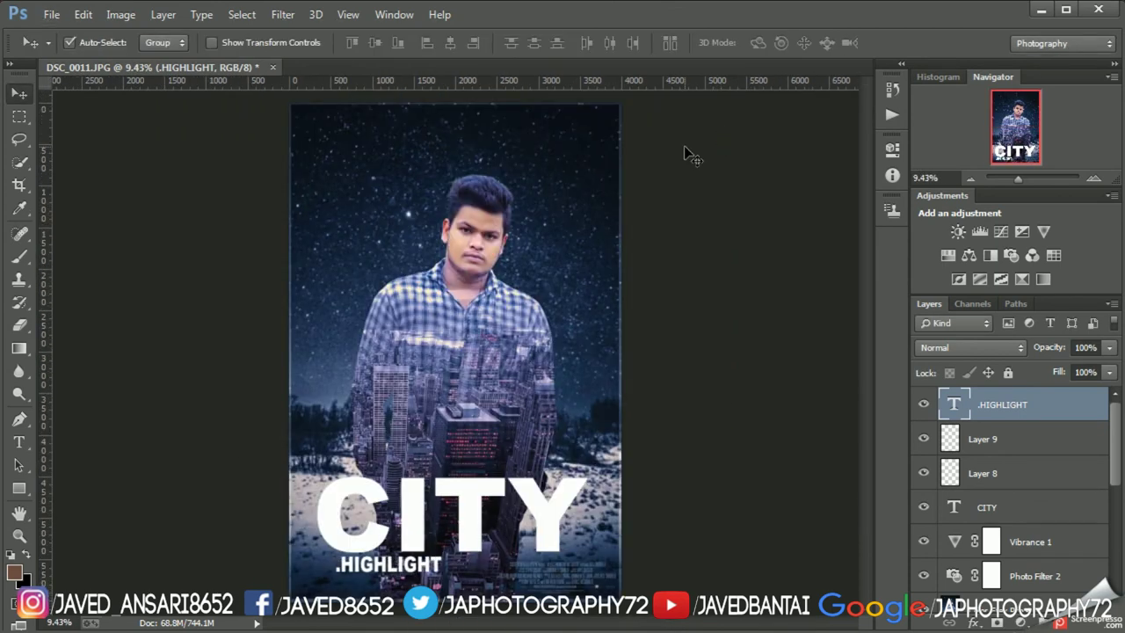
pyautogui.hotkey('shift', 'Right')
pyautogui.hotkey('shift', 'Right')
pyautogui.hotkey('shift', 'Right')
pyautogui.hotkey('shift', 'Right')
pyautogui.hotkey('shift', 'Right')
pyautogui.hotkey('shift', 'Left')
pyautogui.hotkey('shift', 'Left')
pyautogui.hotkey('shift', 'Left')
pyautogui.hotkey('shift', 'Left')
pyautogui.hotkey('shift', 'Left')
pyautogui.hotkey('shift', 'Left')
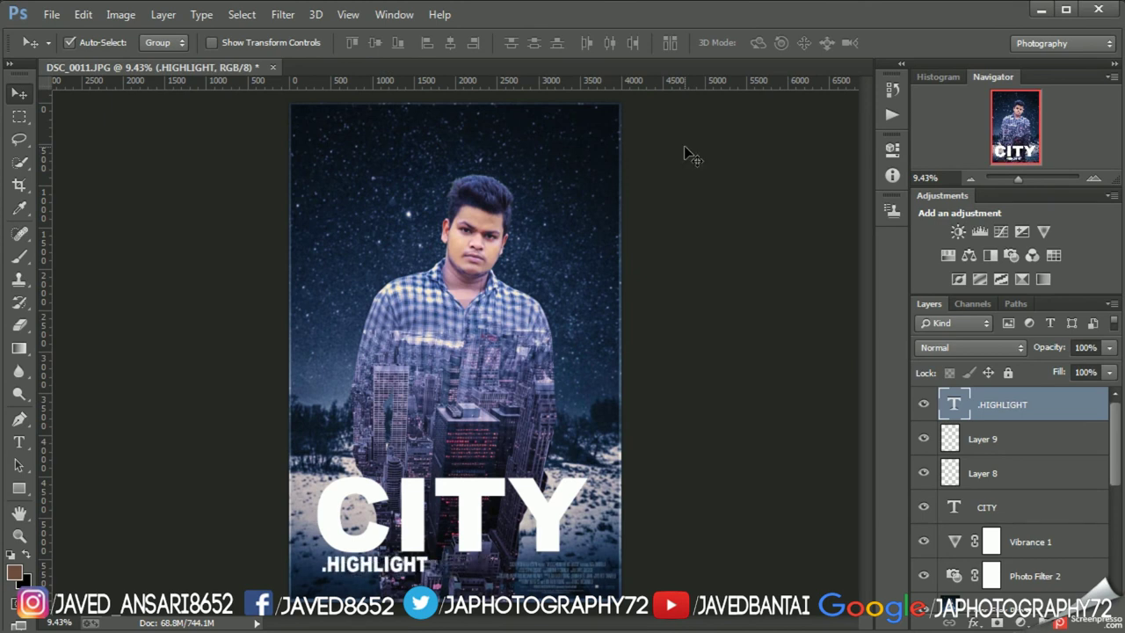
pyautogui.hotkey('shift', 'Up')
pyautogui.hotkey('shift', 'Up')
pyautogui.hotkey('shift', 'Up')
pyautogui.hotkey('shift', 'Up')
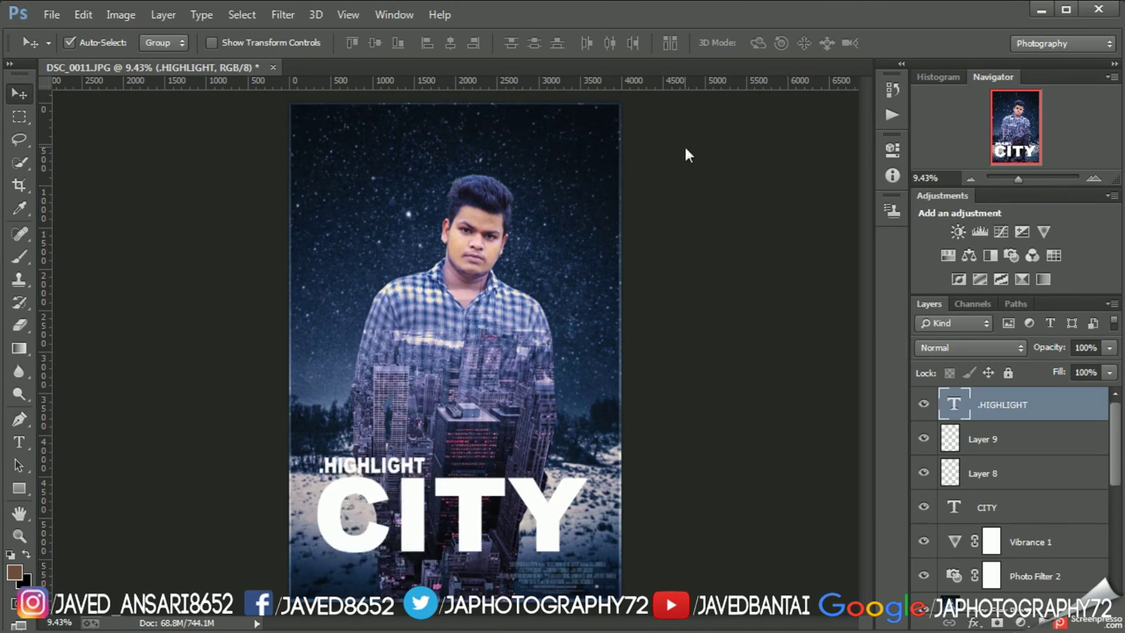
pyautogui.hotkey('shift', 'Down')
pyautogui.hotkey('shift', 'Down')
pyautogui.hotkey('shift', 'Down')
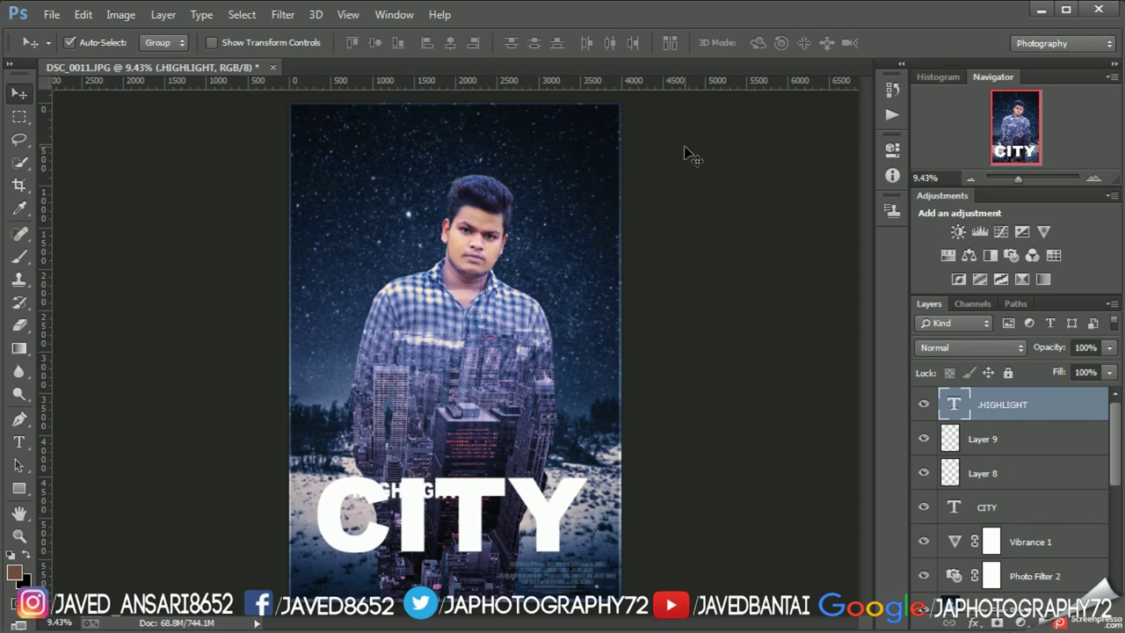
pyautogui.hotkey('shift', 'Down')
pyautogui.hotkey('shift', 'Down')
pyautogui.hotkey('shift', 'Down')
pyautogui.hotkey('shift', 'Down')
pyautogui.hotkey('shift', 'Down')
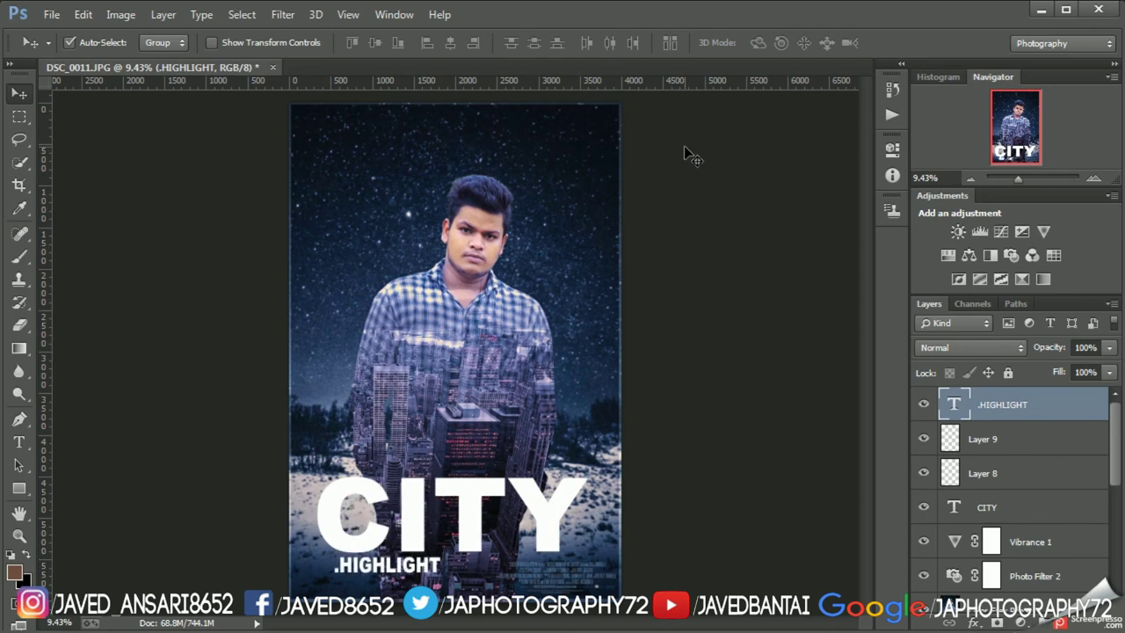
# - Lower the CITY title layer's opacity to 25%
pyautogui.scroll(-1, 659, 133)
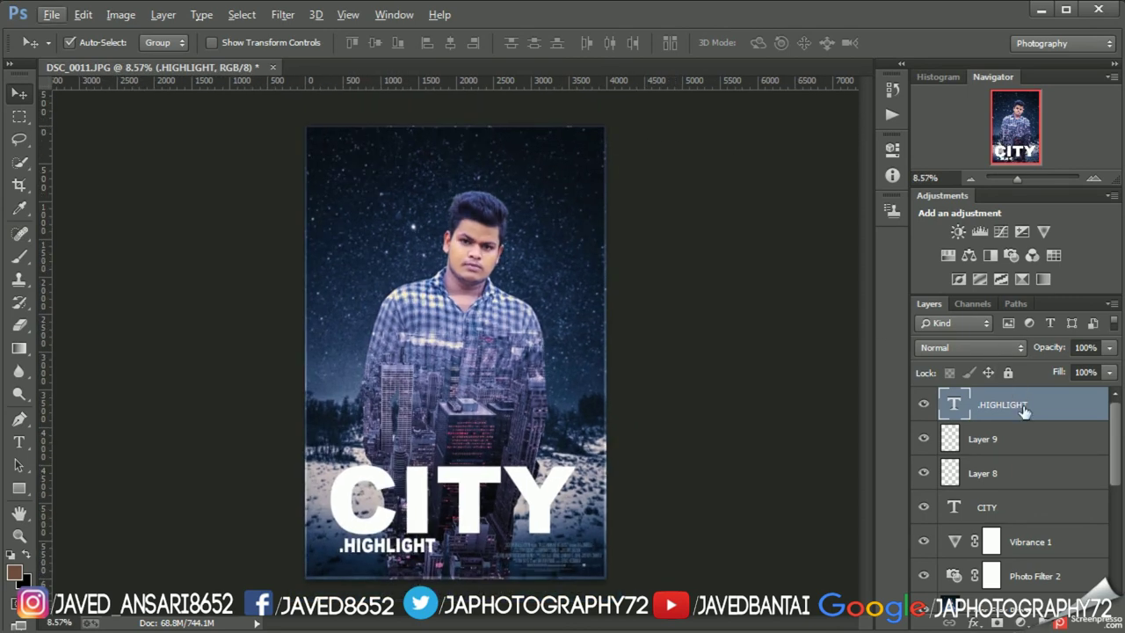
pyautogui.click(986, 507)
pyautogui.moveTo(1069, 369)
pyautogui.mouseDown()
pyautogui.moveTo(1057, 369)
pyautogui.moveTo(1118, 378)
pyautogui.mouseUp()
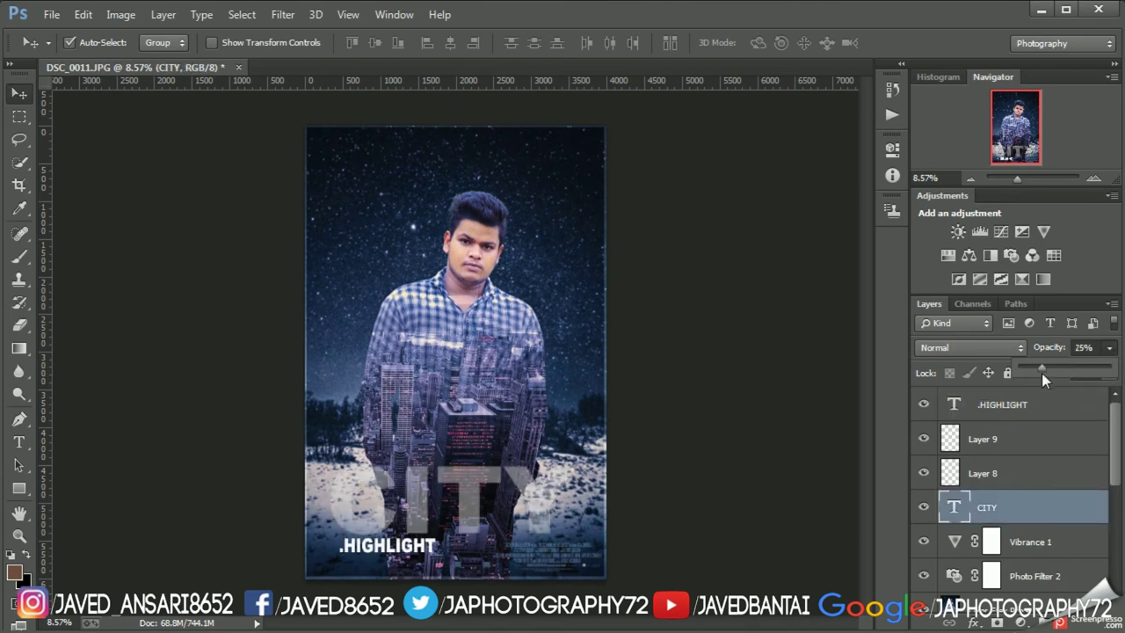
# - Open the JA logo image from the JA Photography LOGO folder on the Editing (D:) drive
pyautogui.click(1001, 404)
pyautogui.click(52, 14)
pyautogui.click(57, 45)
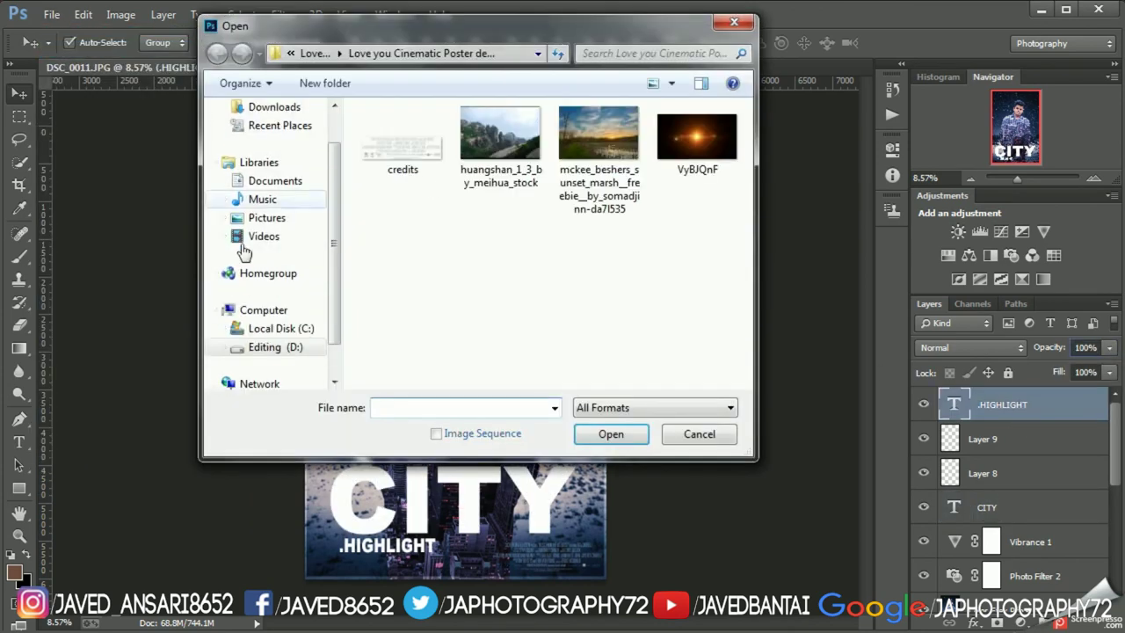
pyautogui.click(314, 53)
pyautogui.doubleClick(439, 188)
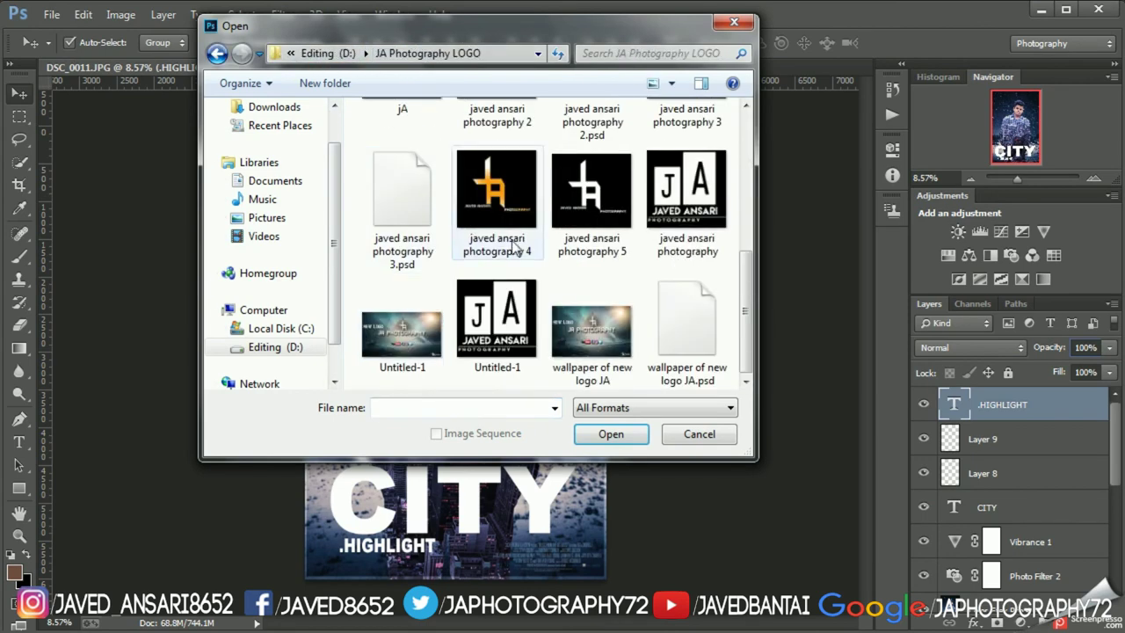
pyautogui.click(619, 437)
pyautogui.click(522, 331)
pyautogui.click(572, 256)
# - Bring the logo into the poster's top-left corner with Lighten blend mode
pyautogui.moveTo(522, 331); pyautogui.dragTo(585, 183)
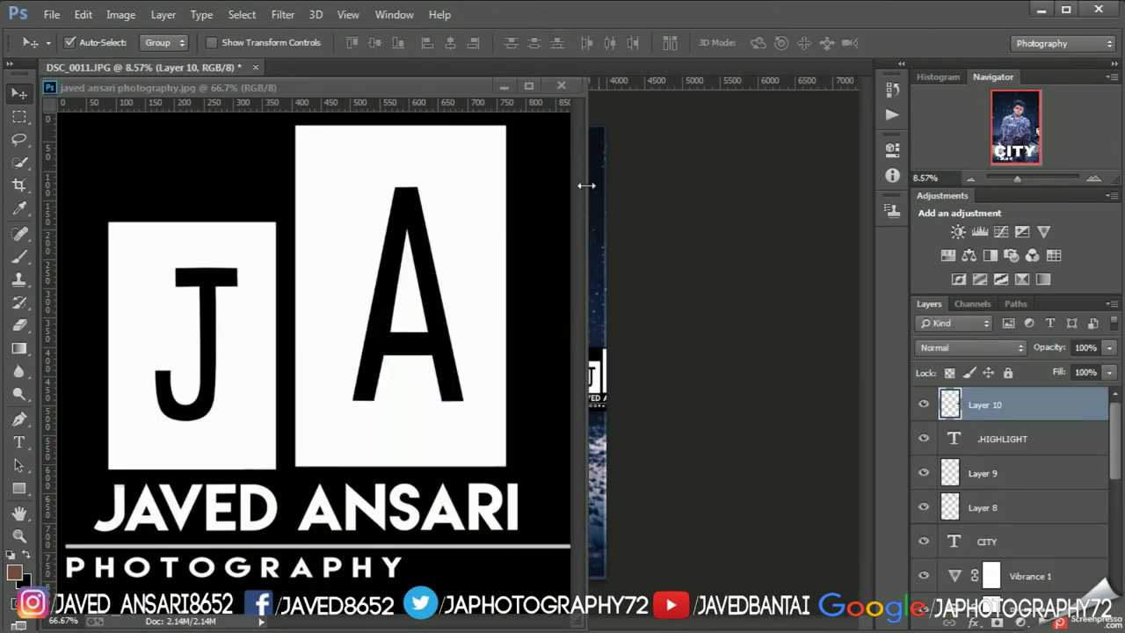
pyautogui.moveTo(589, 376); pyautogui.dragTo(335, 154)
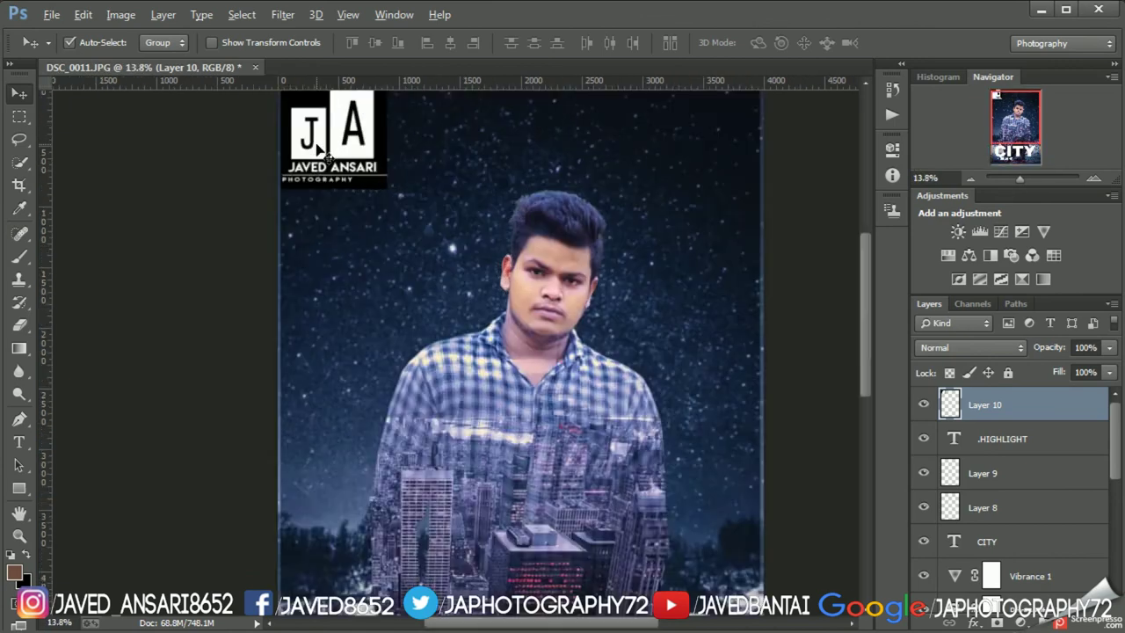
pyautogui.scroll(2, 335, 155)
pyautogui.hotkey('ctrl', 't')
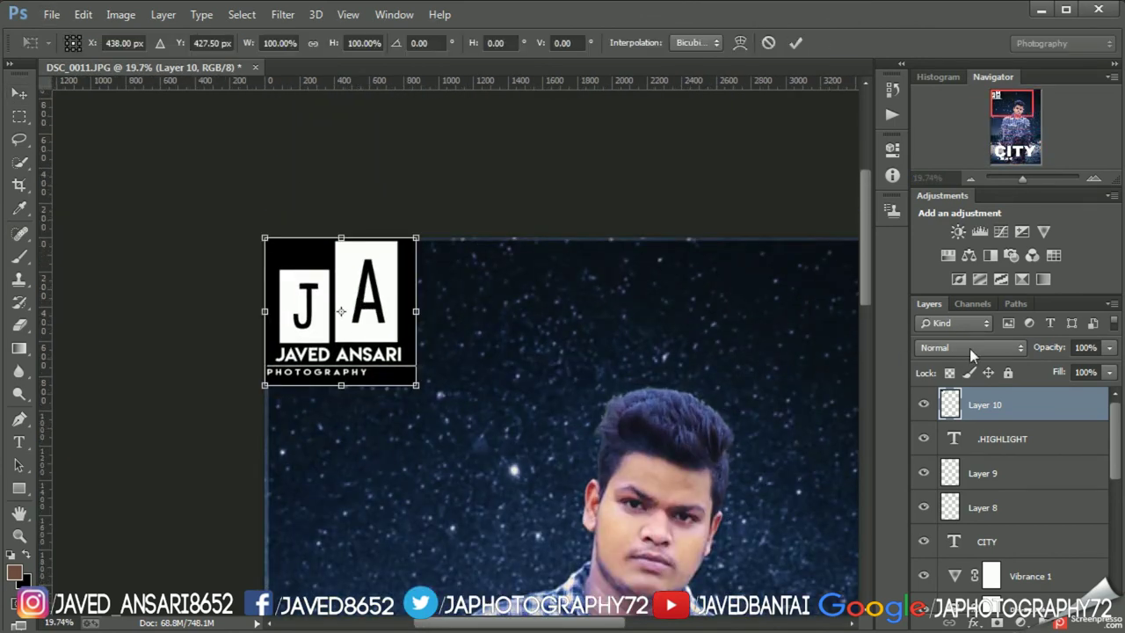
pyautogui.click(971, 347)
pyautogui.click(944, 29)
# - Scale the logo down to about half size, then slightly smaller
pyautogui.moveTo(416, 384); pyautogui.dragTo(343, 308)
pyautogui.click(795, 42)
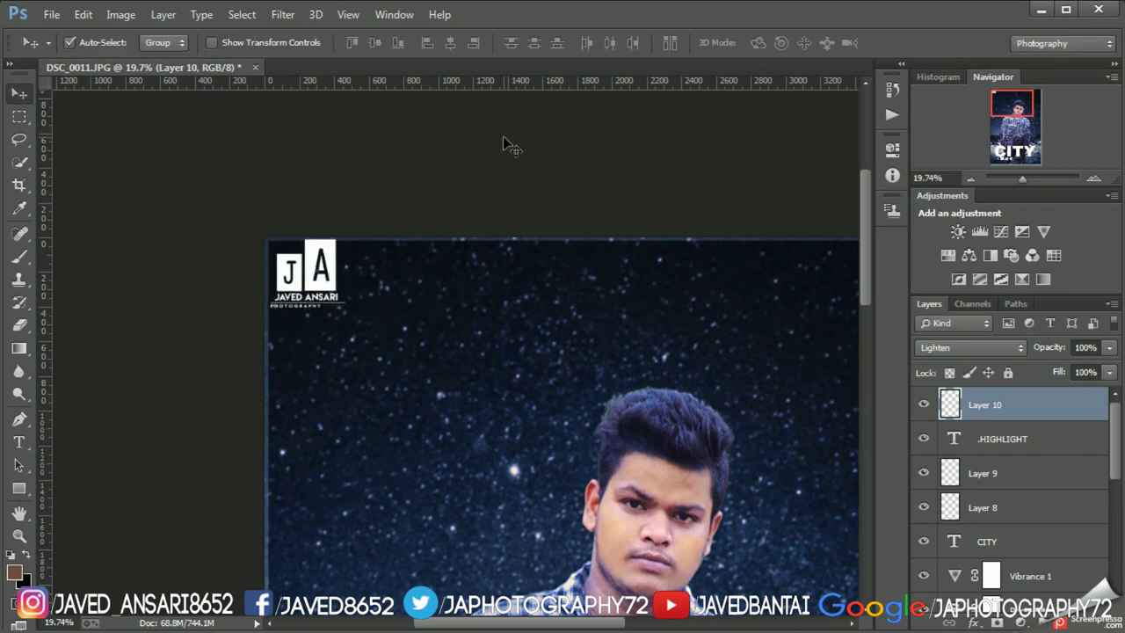
pyautogui.hotkey('ctrl', 't')
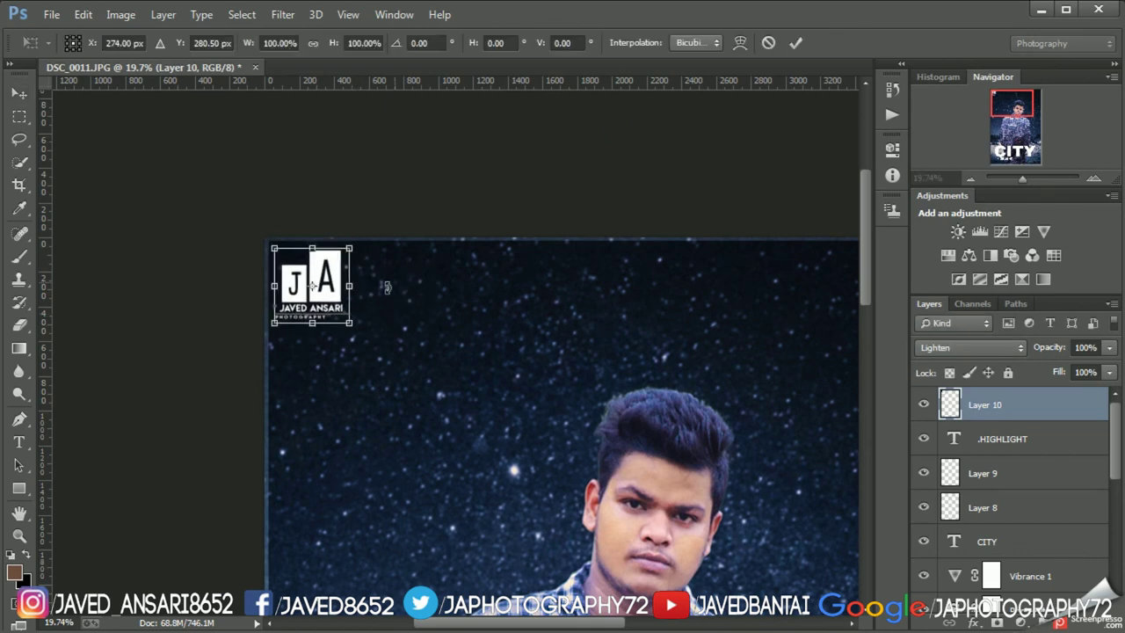
pyautogui.moveTo(355, 322); pyautogui.dragTo(357, 325)
pyautogui.press('Return')
pyautogui.scroll(5, 309, 231)
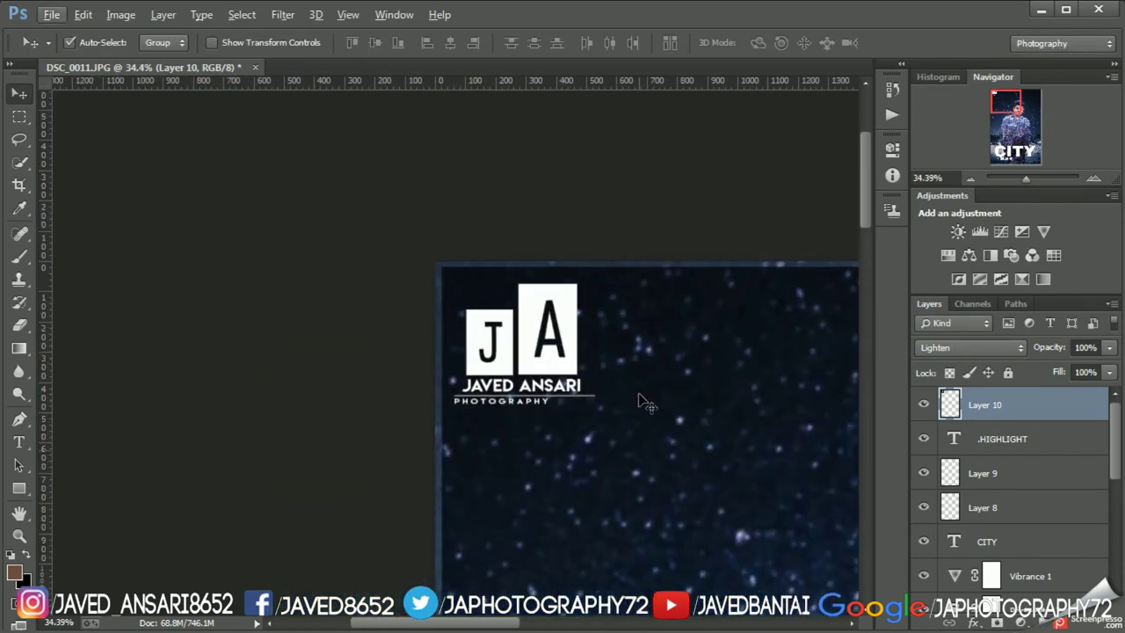
pyautogui.scroll(-7, 501, 307)
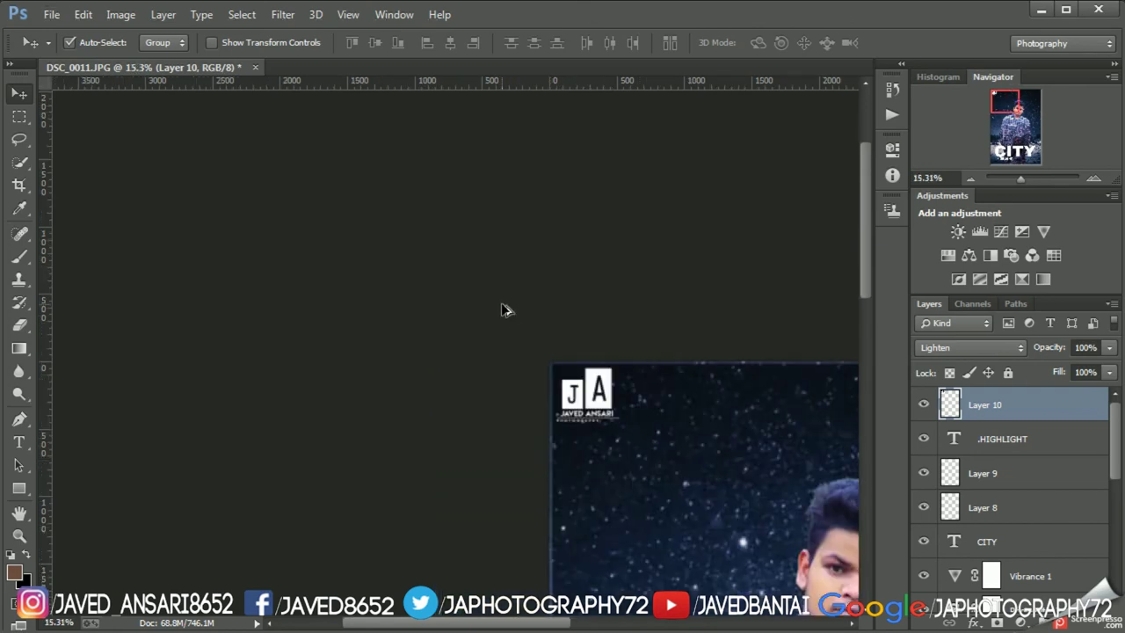
pyautogui.scroll(-4, 499, 301)
# - Add the photographer's name text at about 35.6 pt in the poster's top-right corner
pyautogui.press('t')
pyautogui.click(327, 281)
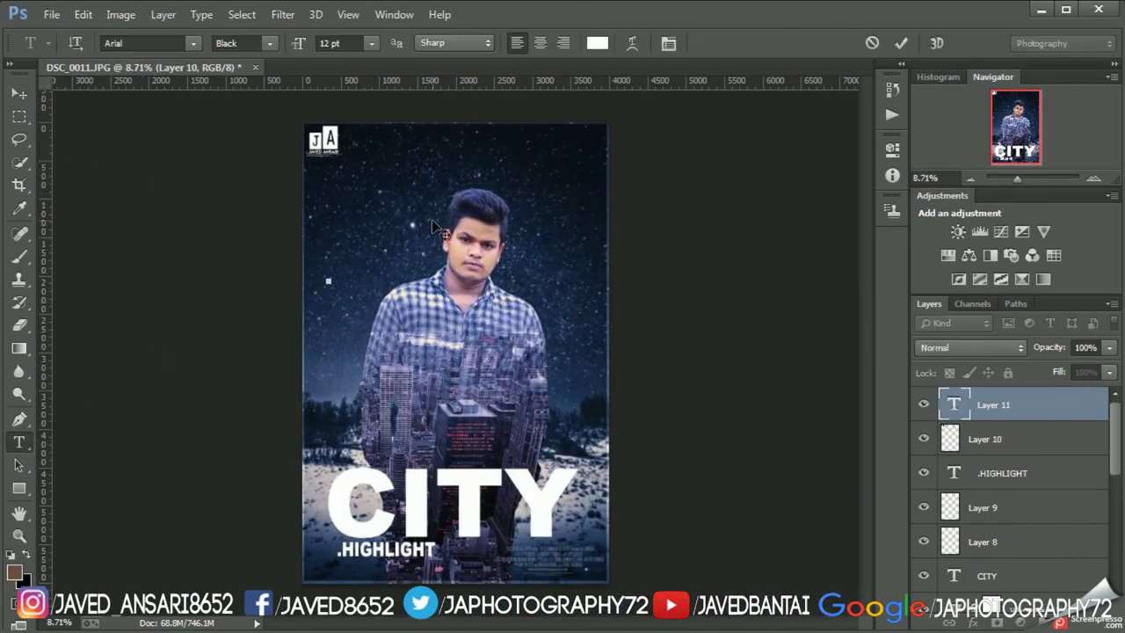
pyautogui.moveTo(362, 313); pyautogui.dragTo(391, 288)
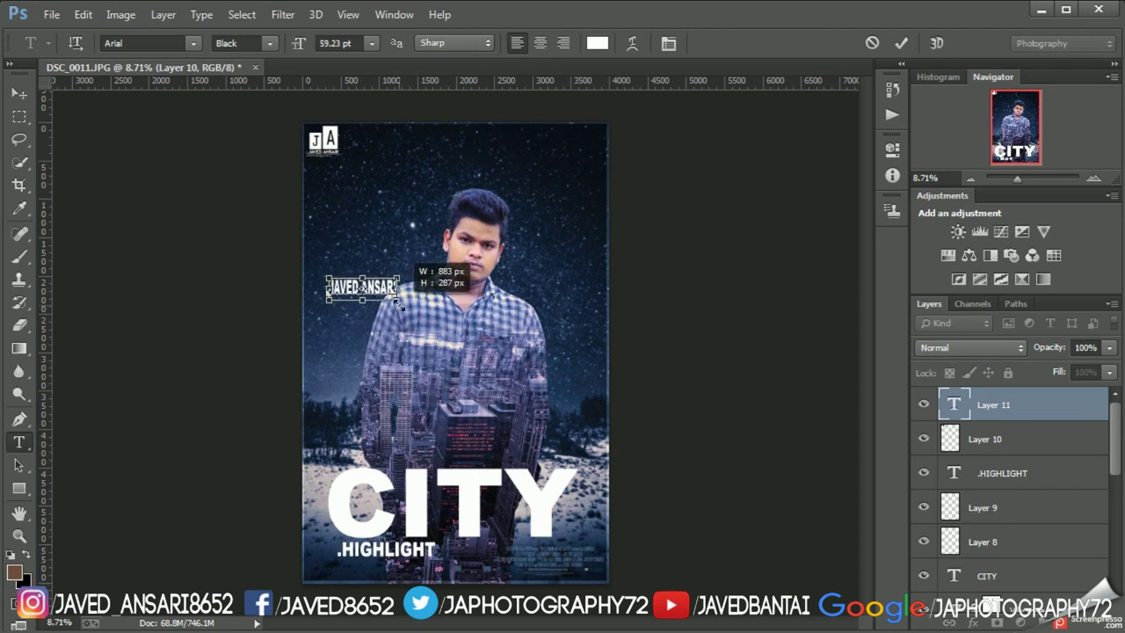
pyautogui.click(900, 42)
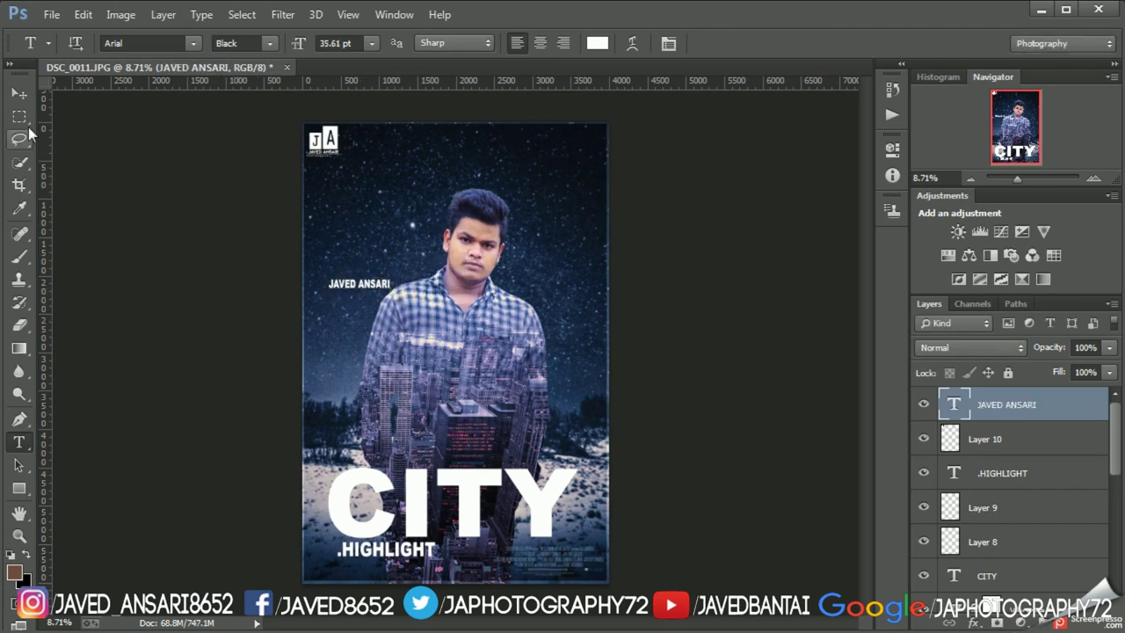
pyautogui.press('v')
pyautogui.moveTo(358, 290)
pyautogui.mouseDown()
pyautogui.moveTo(546, 149)
pyautogui.moveTo(563, 280)
pyautogui.mouseUp()
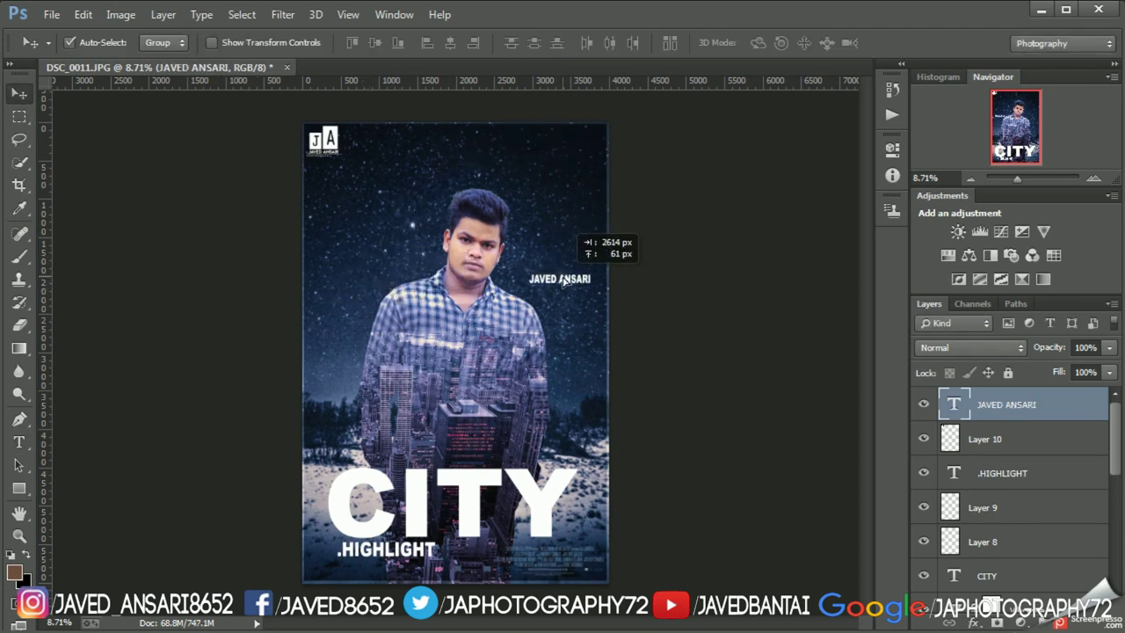
# - Try Soft Light on the name text, then restore Normal blend at 100% opacity
pyautogui.click(971, 347)
pyautogui.click(966, 117)
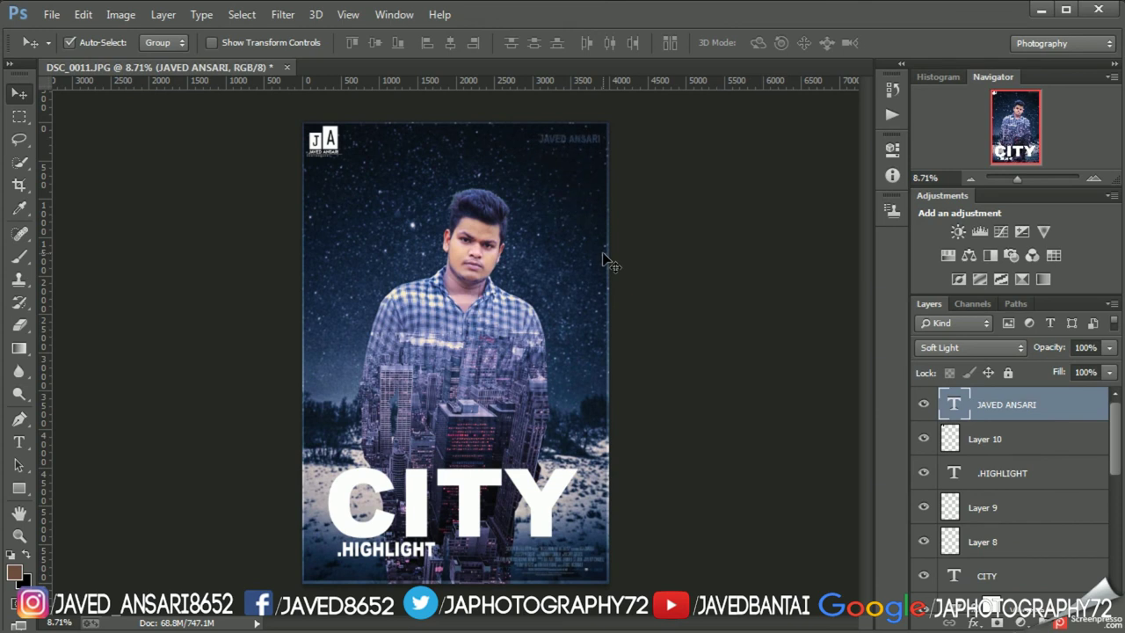
pyautogui.click(971, 347)
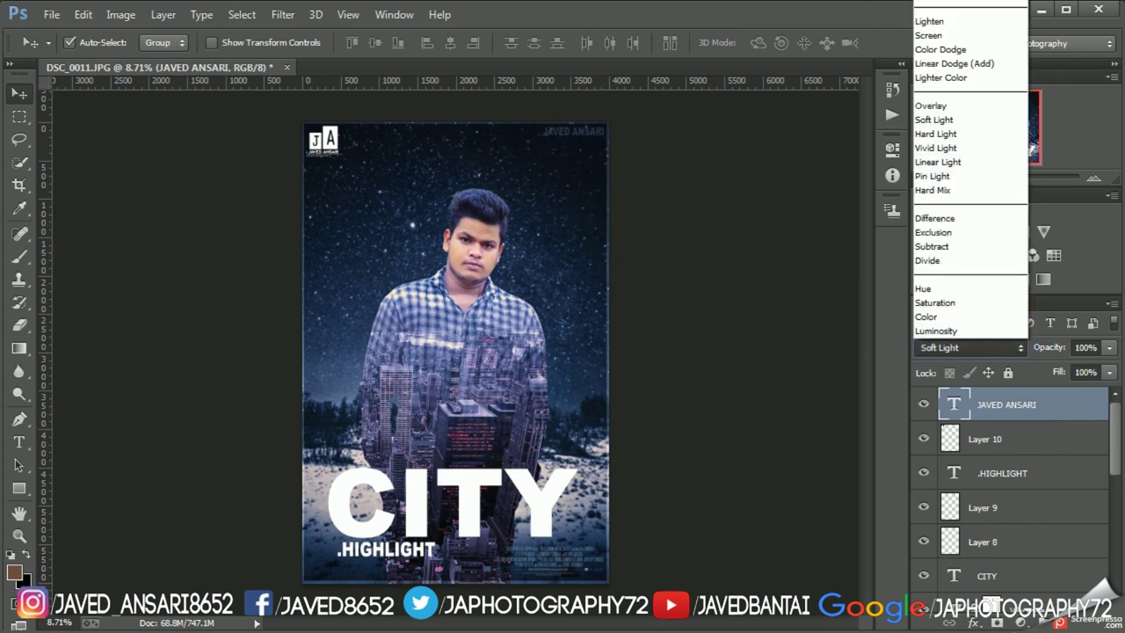
pyautogui.click(948, 11)
pyautogui.click(1109, 372)
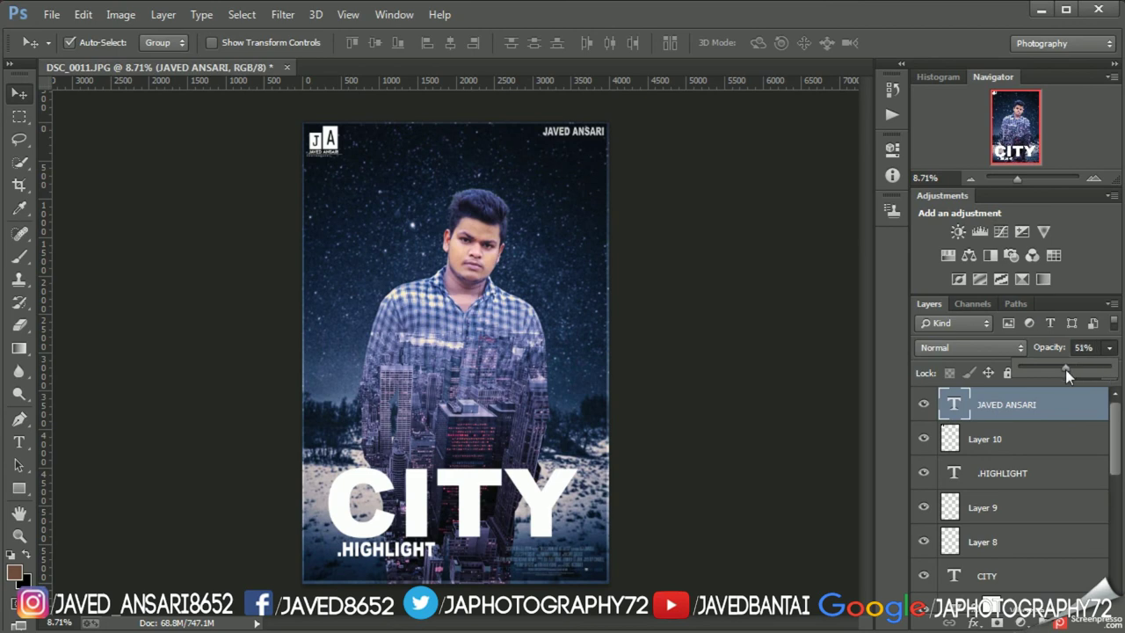
pyautogui.moveTo(1065, 373); pyautogui.dragTo(1109, 373)
pyautogui.scroll(1, 478, 392)
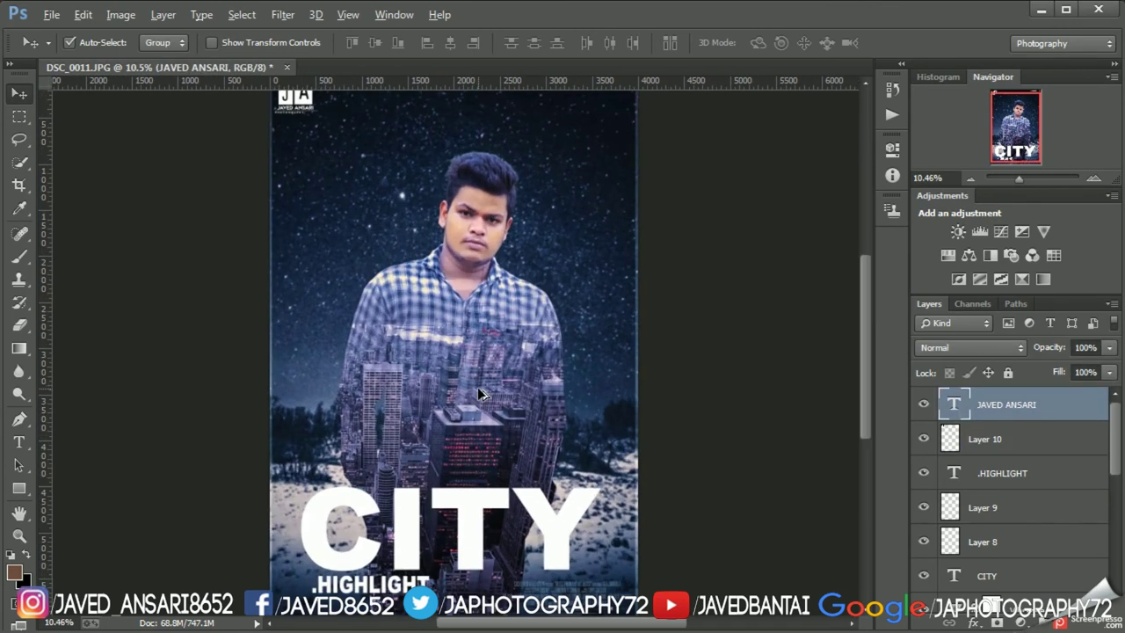
pyautogui.scroll(-1, 478, 393)
pyautogui.hotkey('ctrl', 'o')
pyautogui.press('Escape')
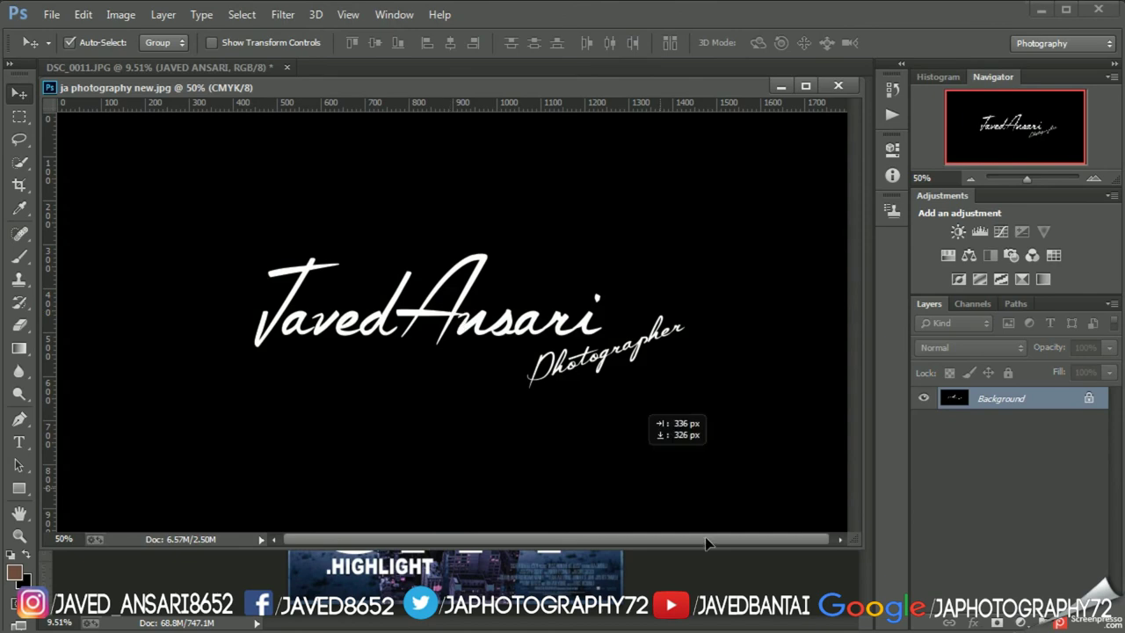
# - Place the signature in the poster's upper left with Lighten blend mode
pyautogui.moveTo(483, 351); pyautogui.dragTo(158, 67)
pyautogui.click(971, 347)
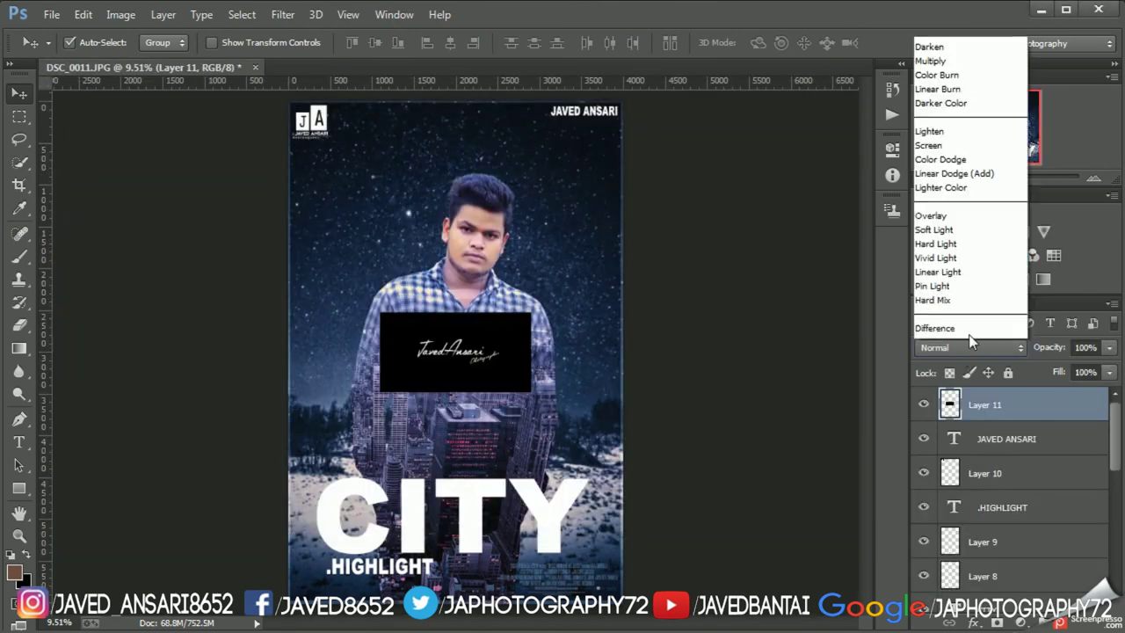
pyautogui.click(967, 199)
pyautogui.moveTo(456, 356); pyautogui.dragTo(359, 243)
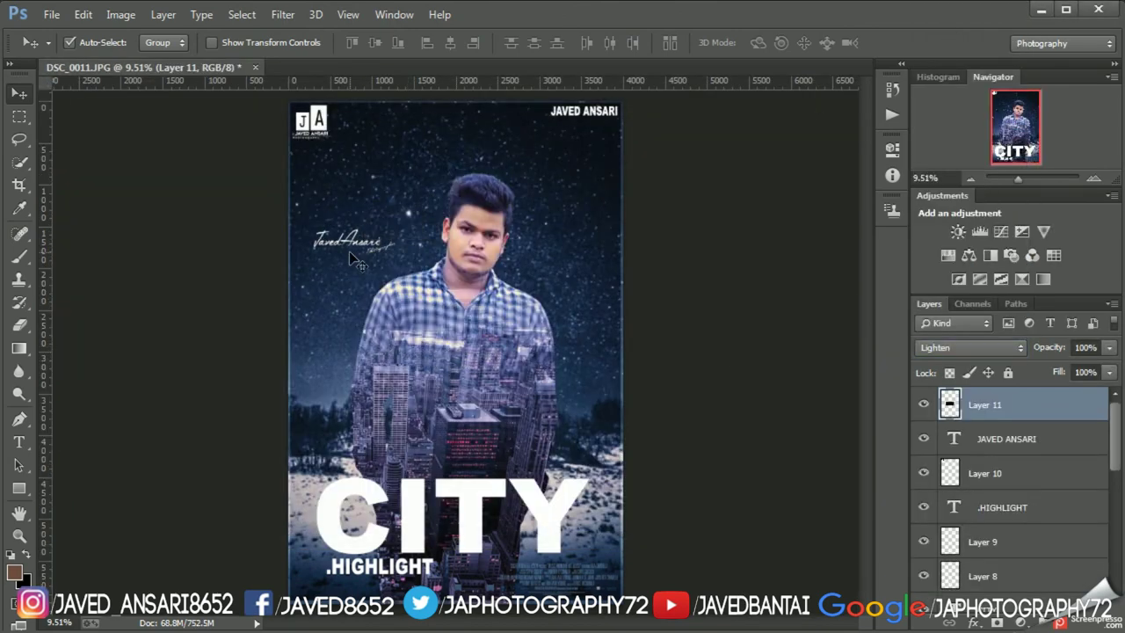
# - Delete the top-right name text layer, leaving the signature layer selected
pyautogui.click(1006, 439)
pyautogui.press('Delete')
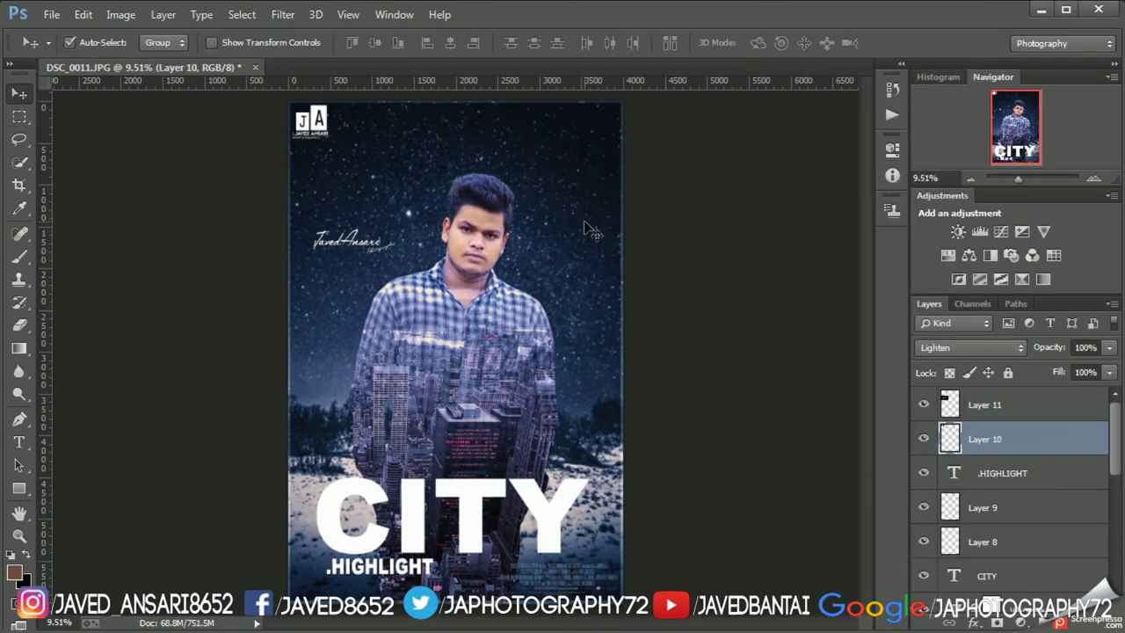
pyautogui.click(1010, 405)
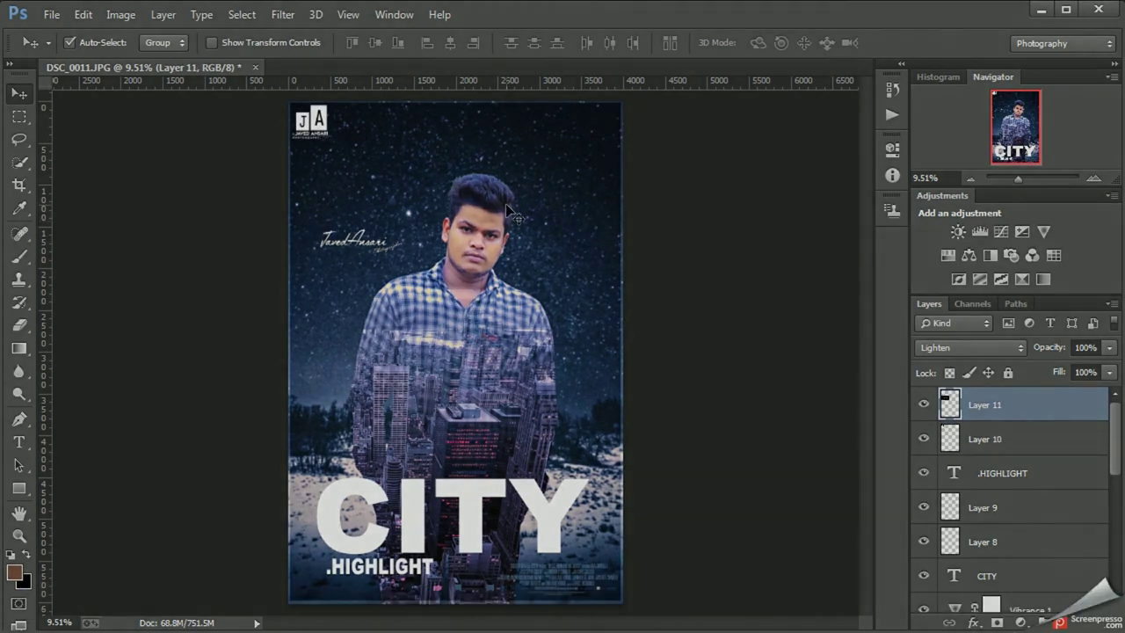